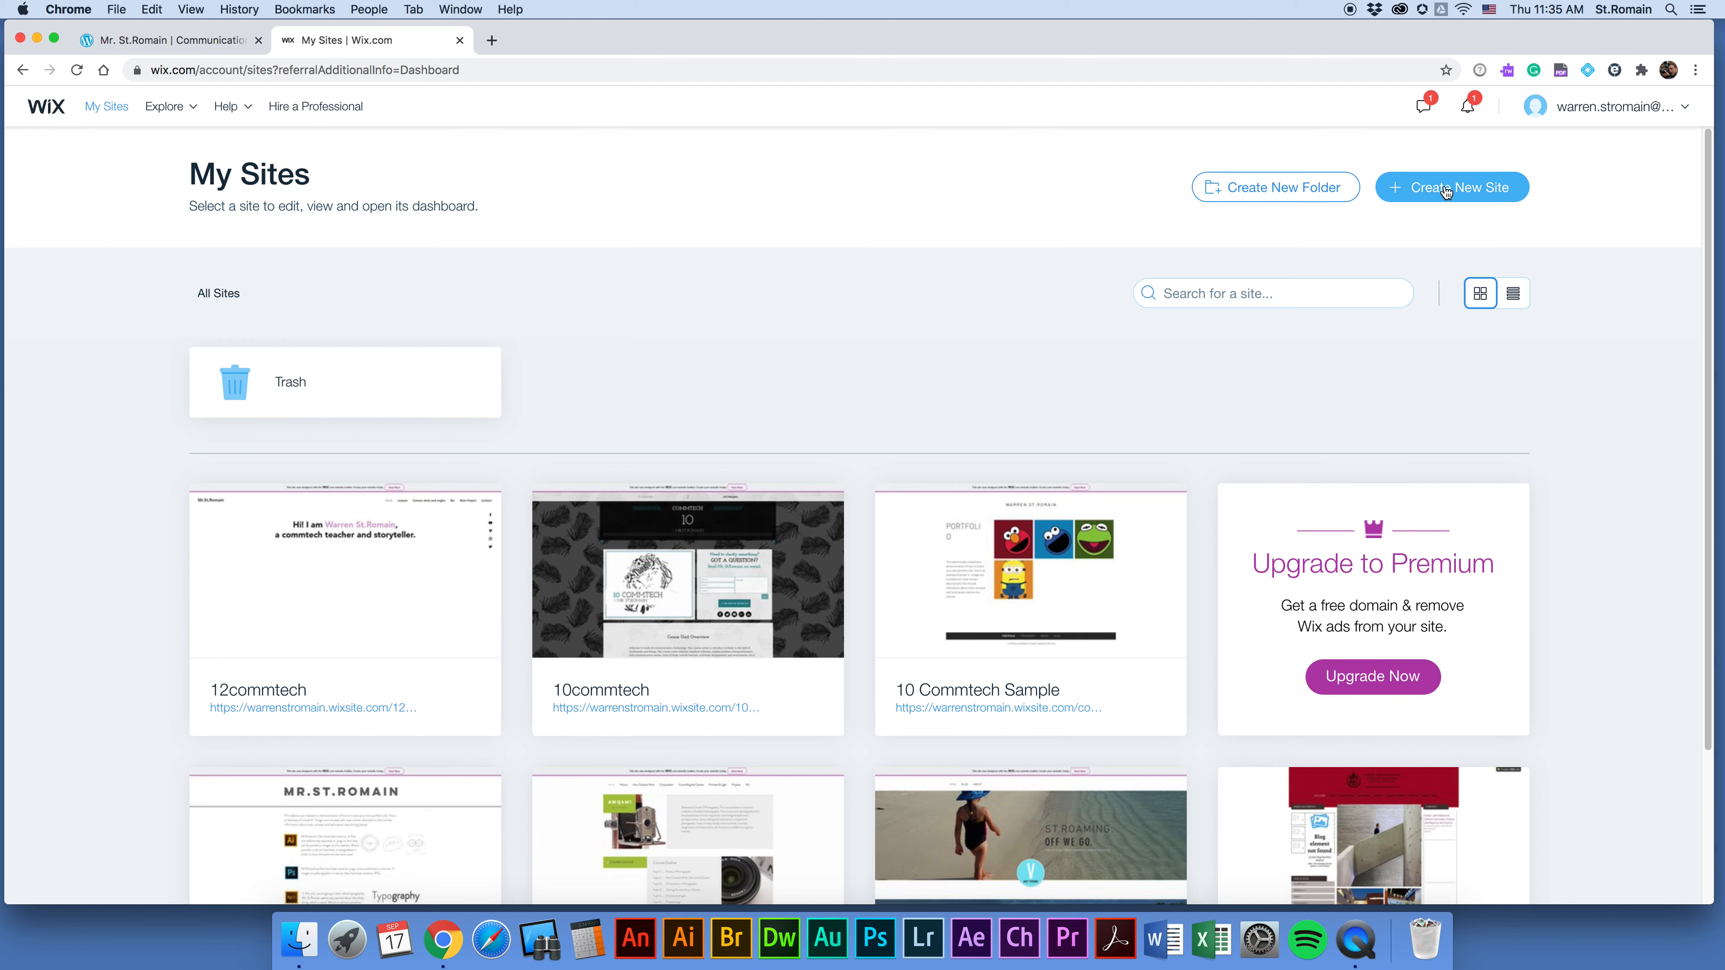
Start a new Restaurants & Food website and choose to build it from a template with the editor.
click(1447, 192)
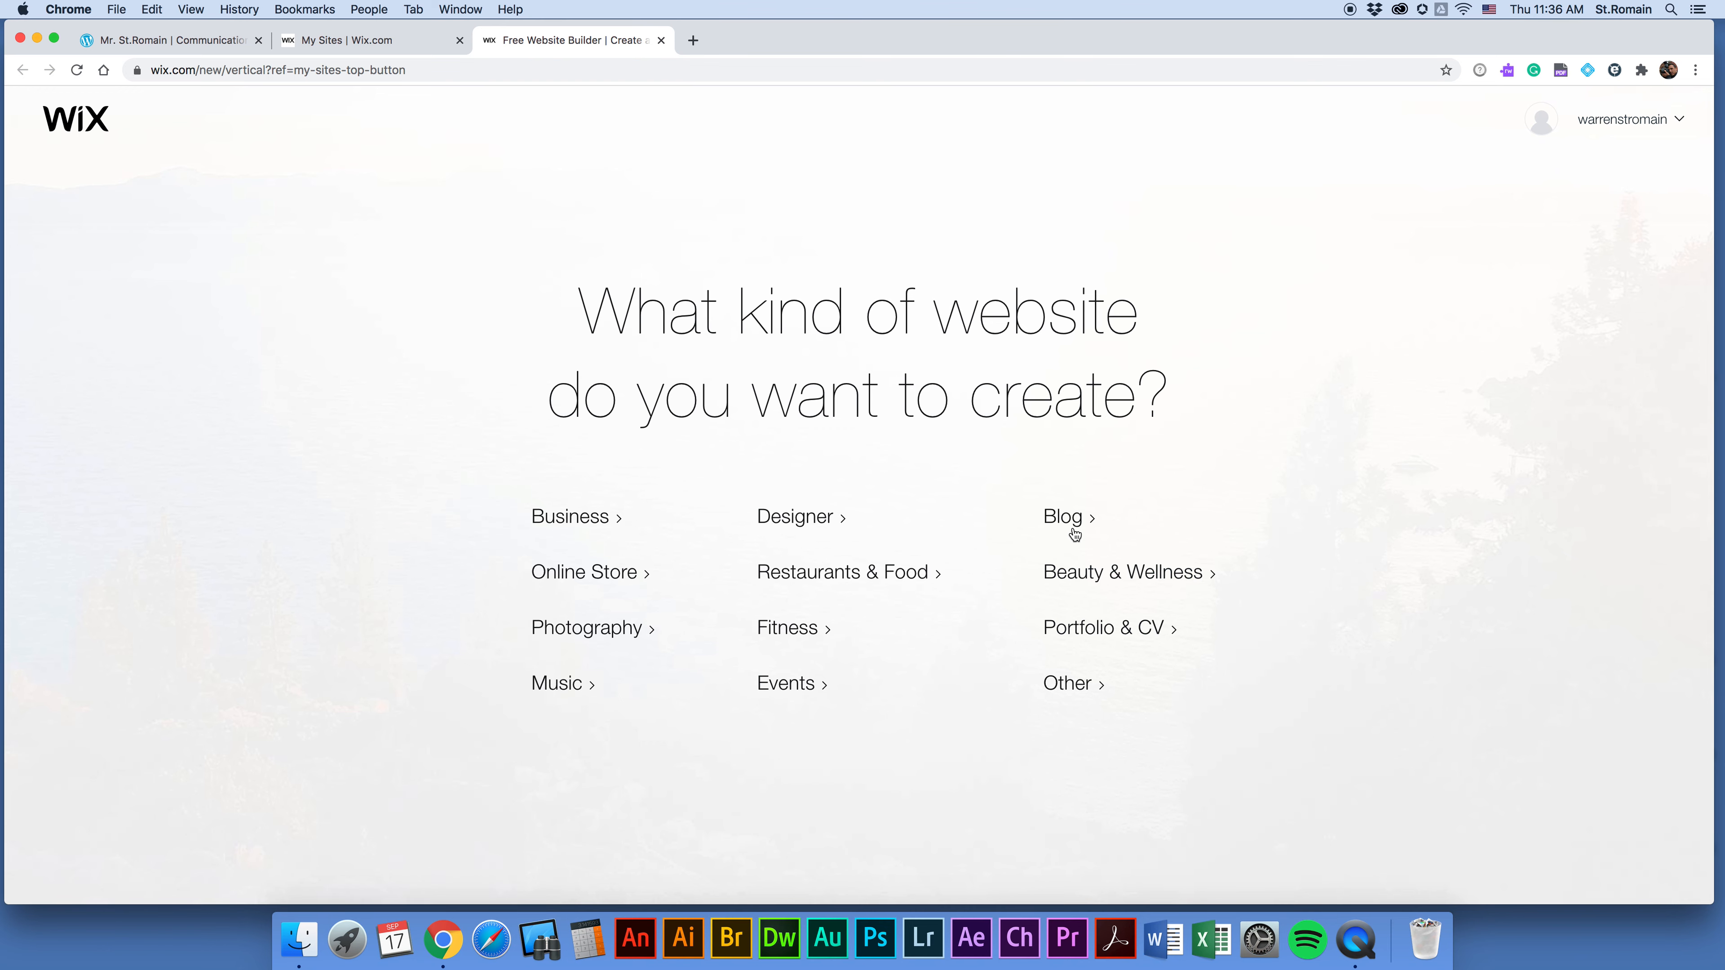
click(906, 575)
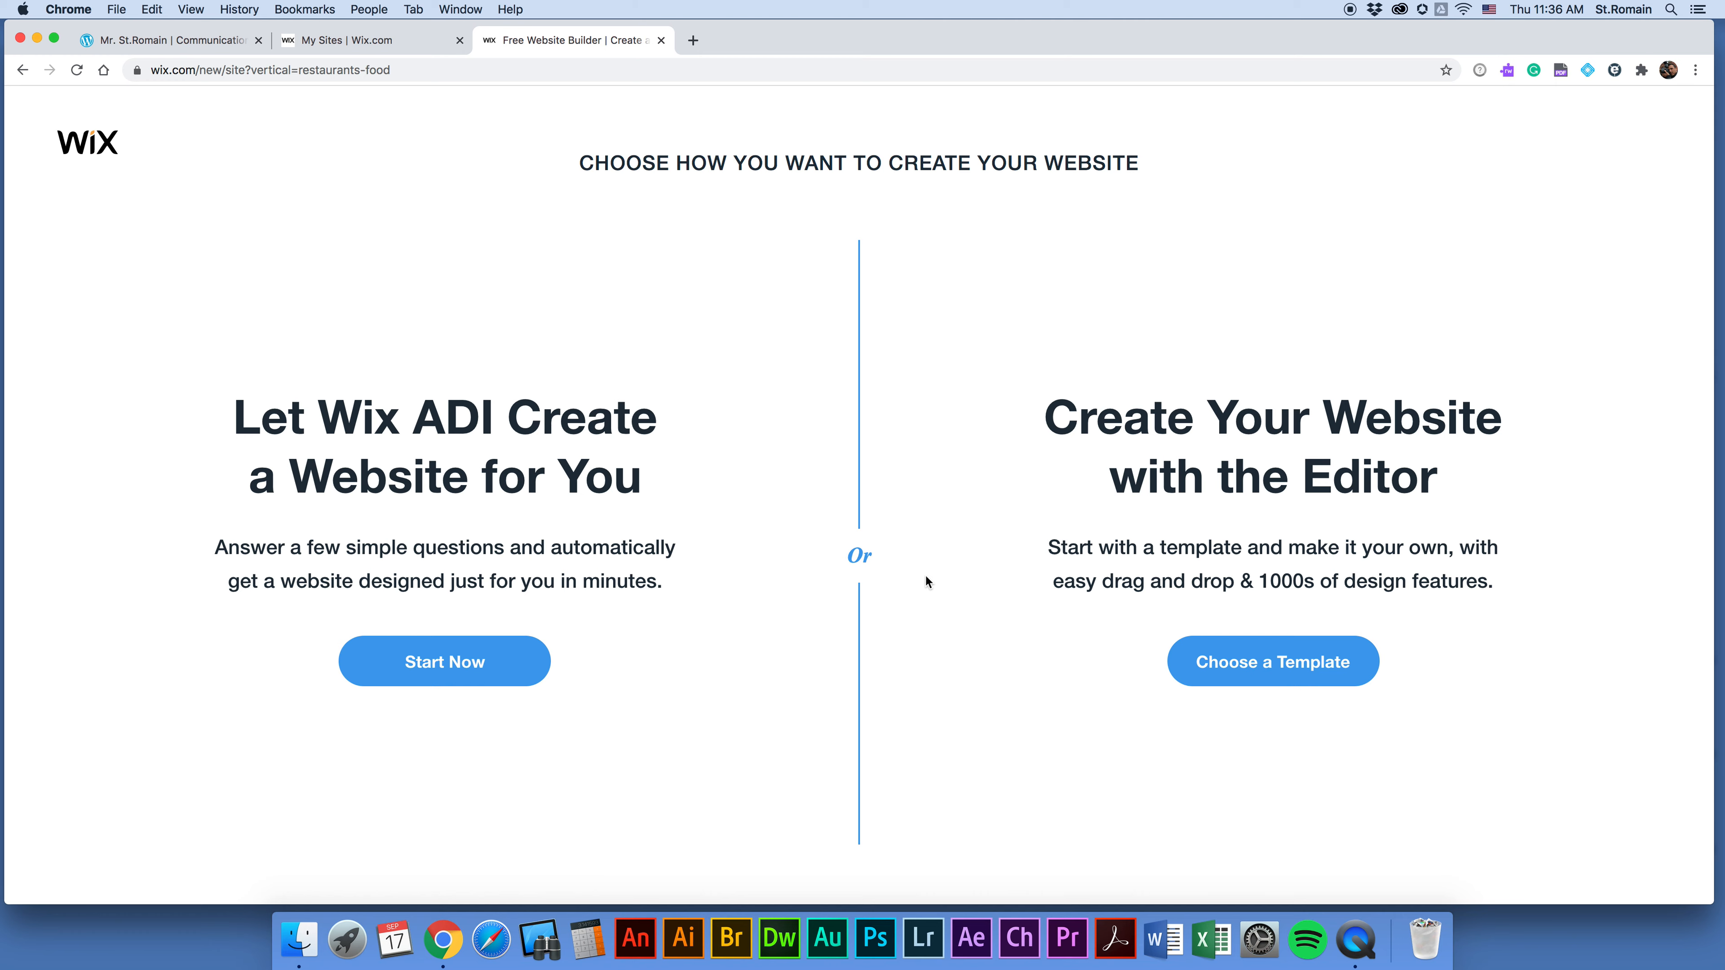
click(1233, 675)
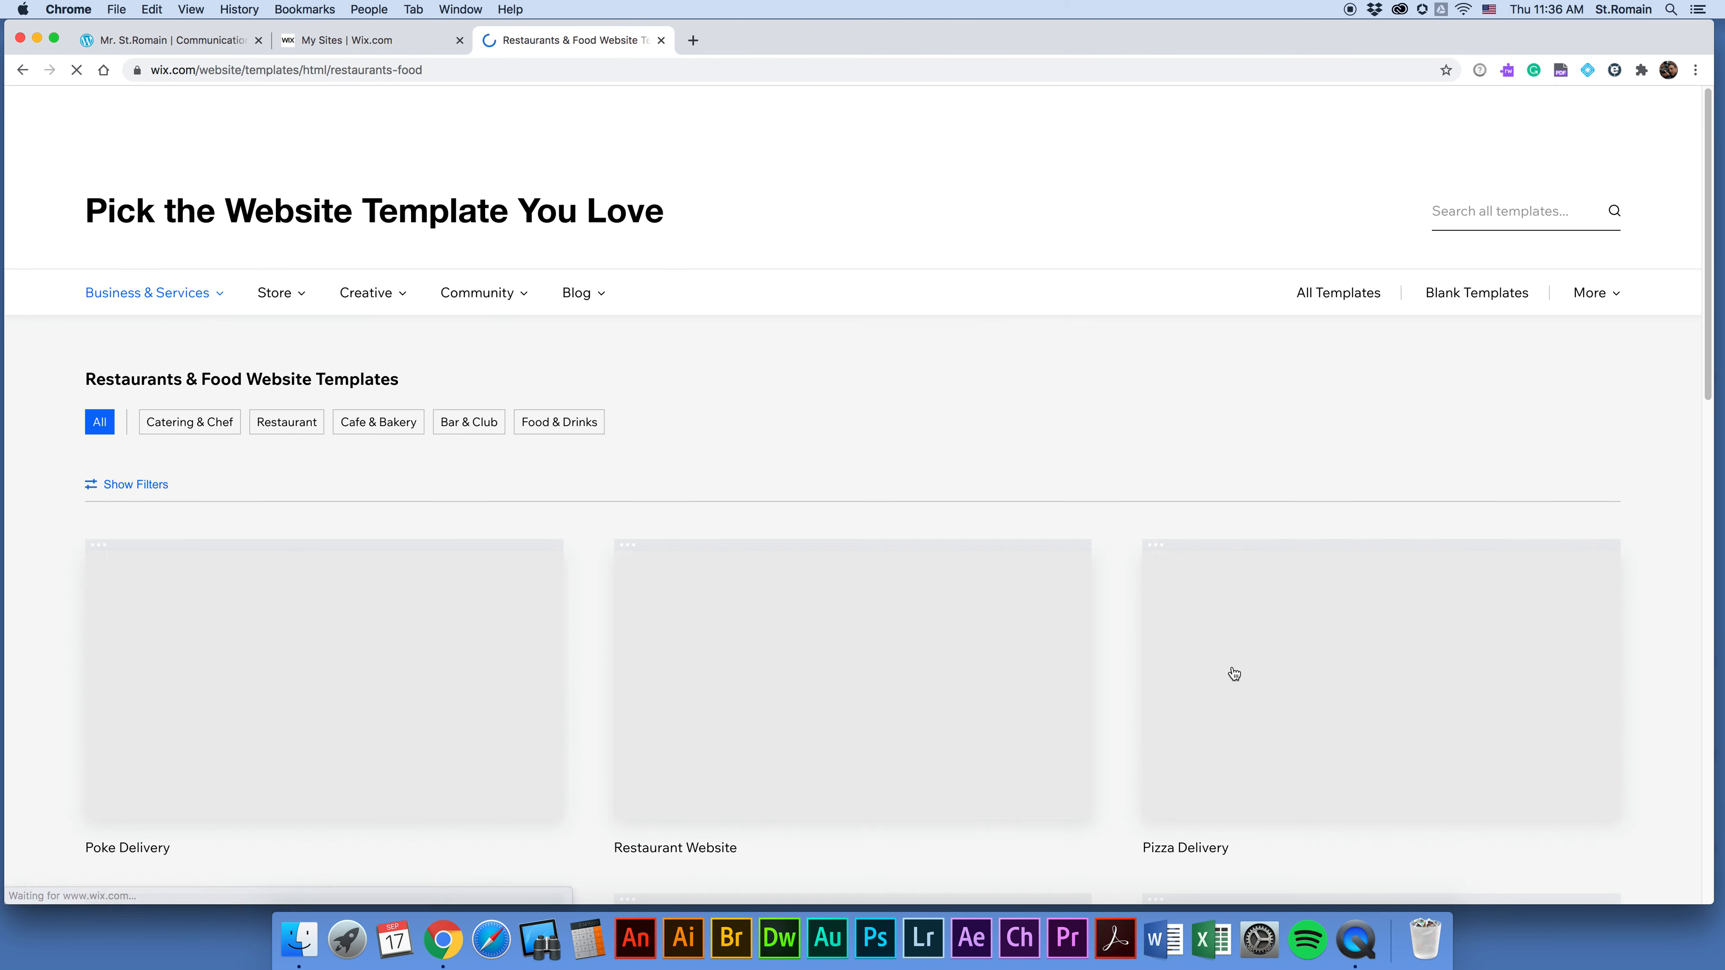
Switch the template gallery to the Video templates in the Creative category.
drag(1710, 299, 1706, 245)
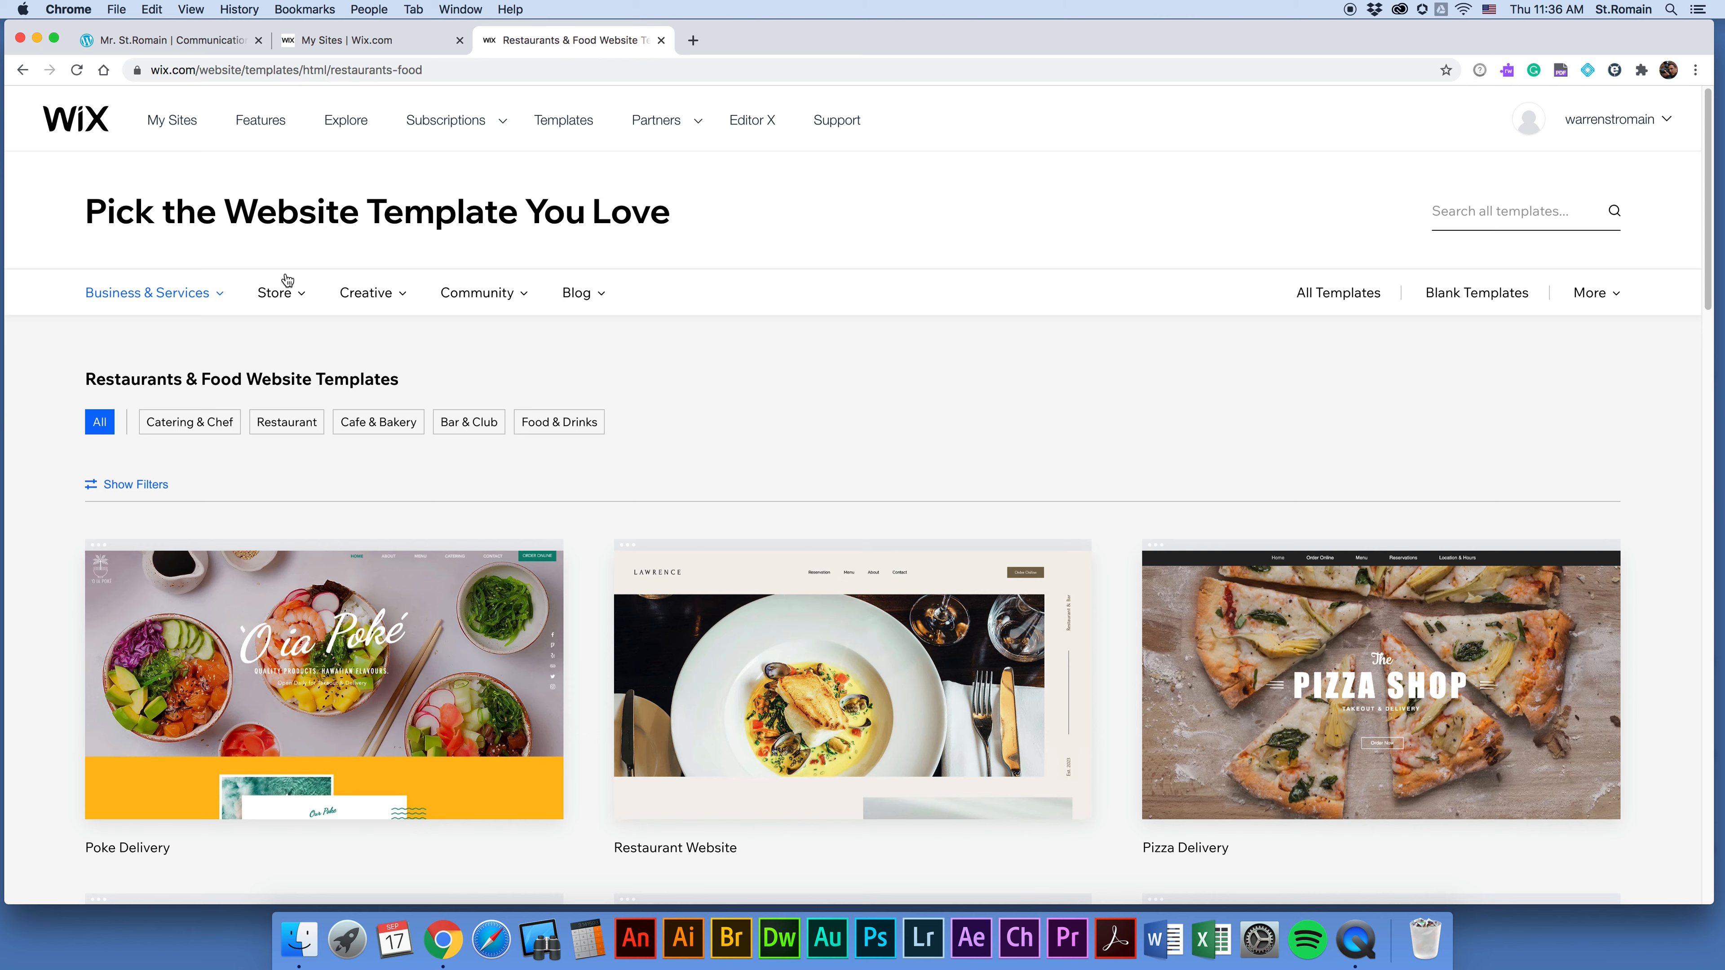
mouse_move(204, 296)
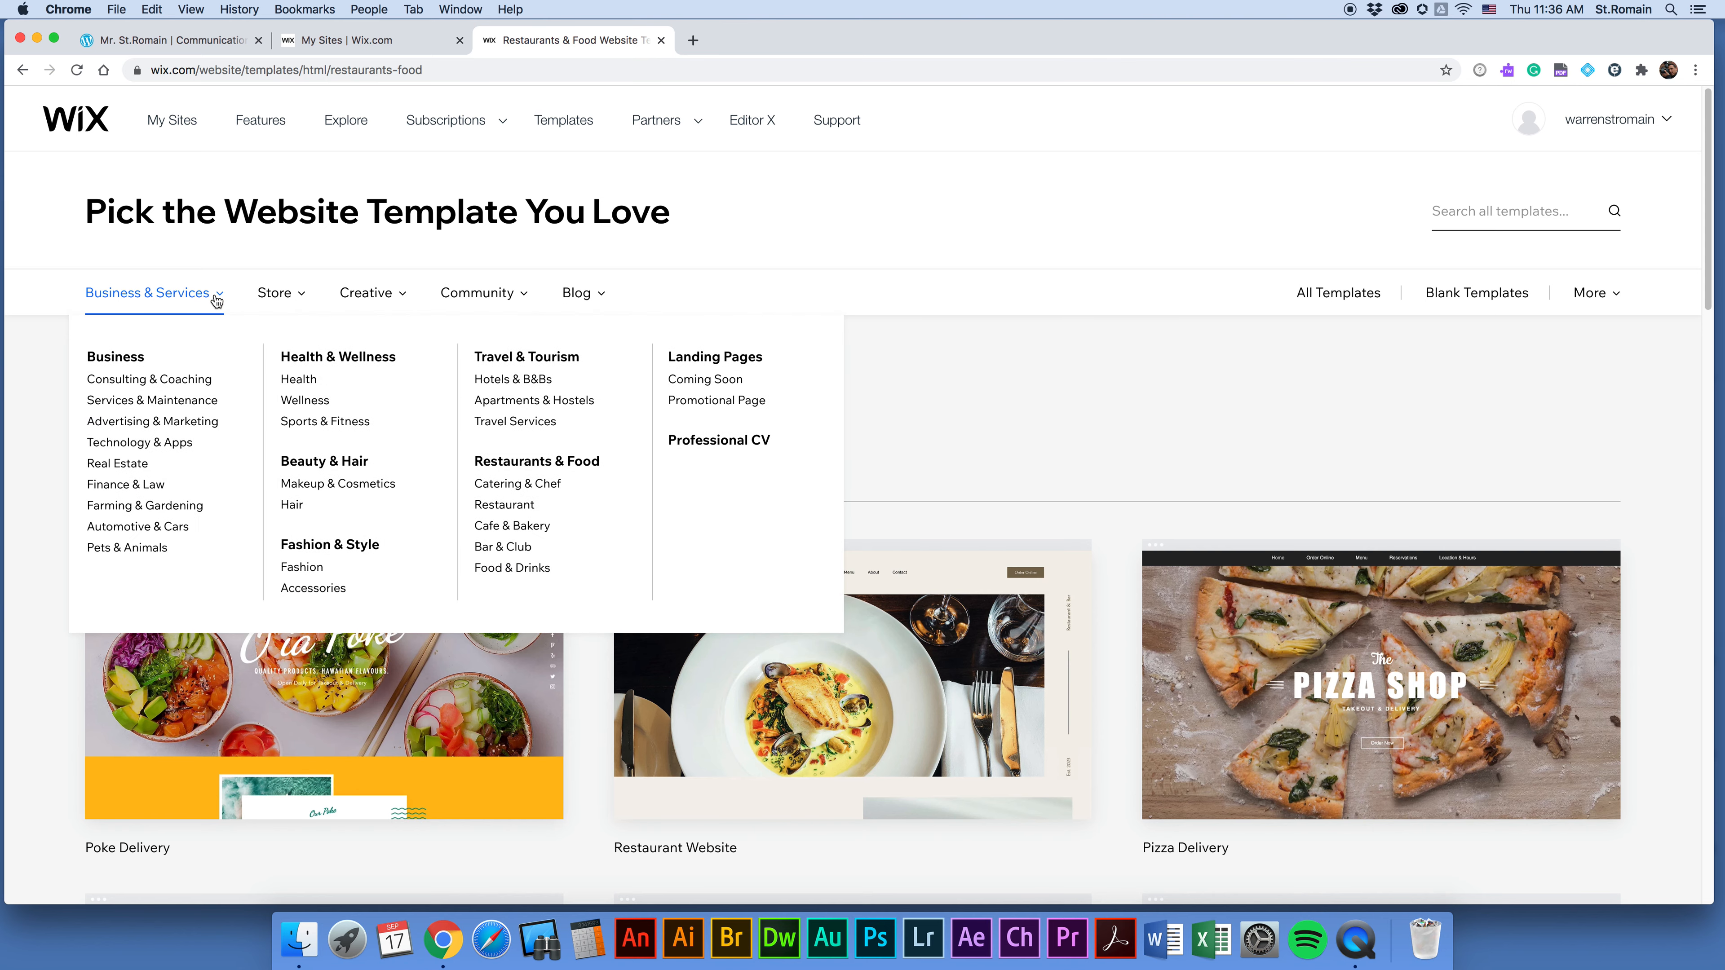
mouse_move(378, 296)
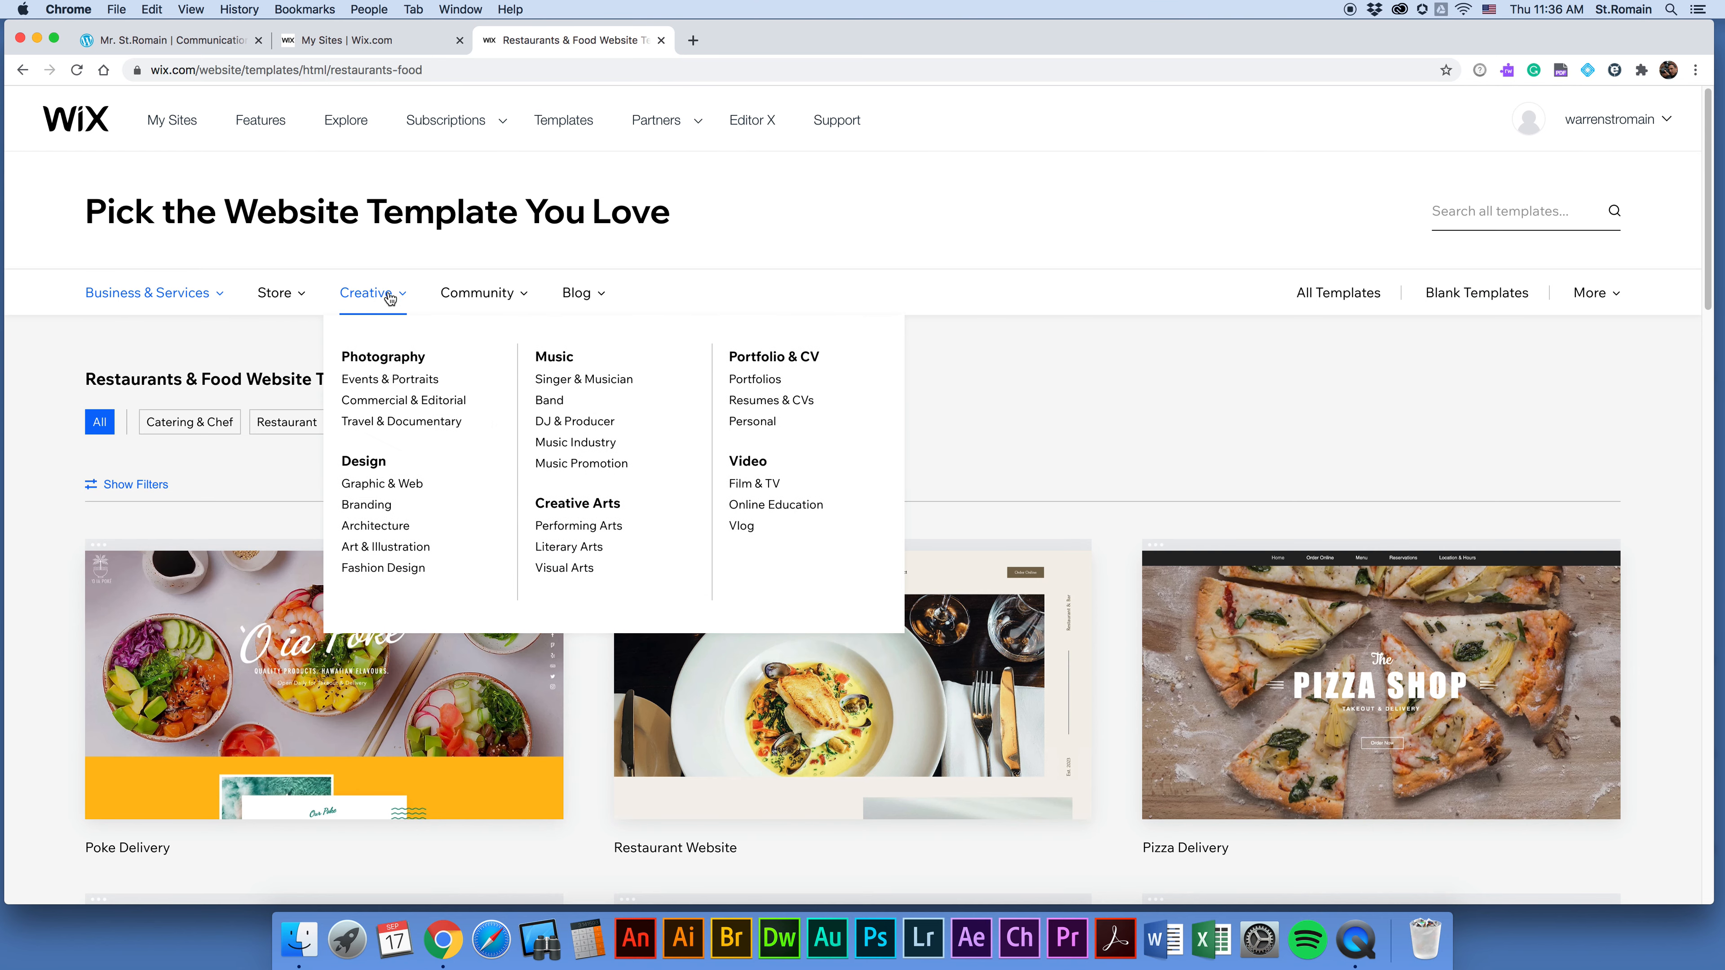
click(742, 465)
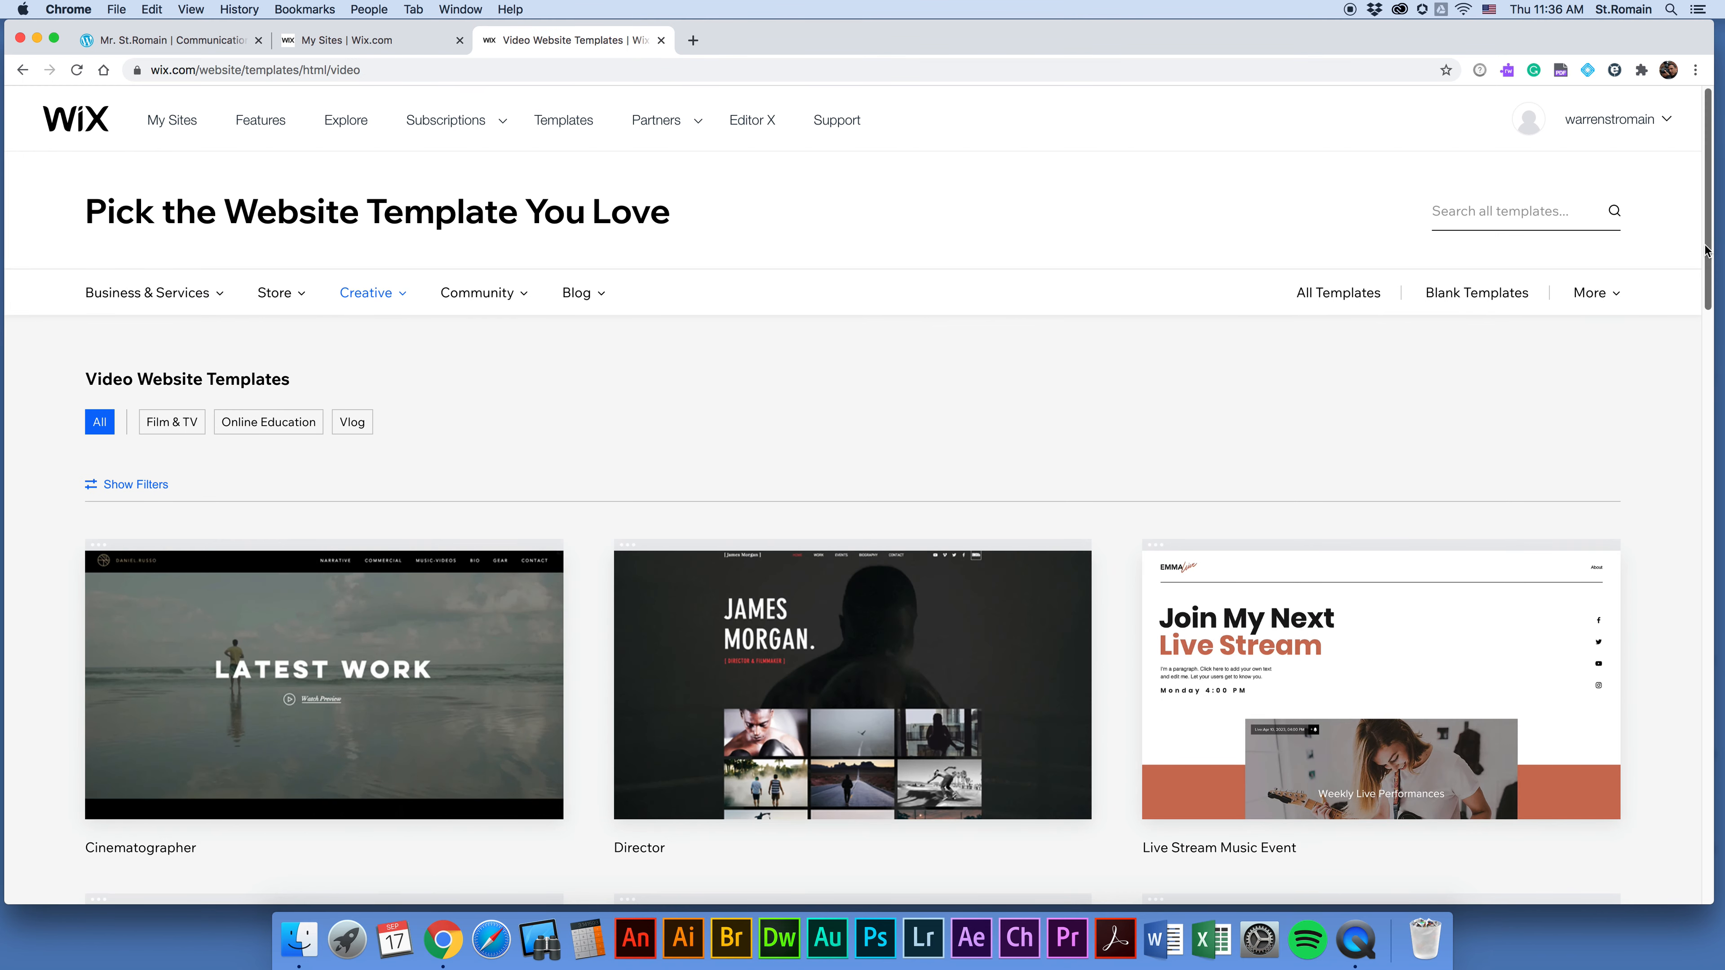
Look through the Video website templates on pages 1 and 2 and go on to page 3.
drag(1708, 248, 1705, 624)
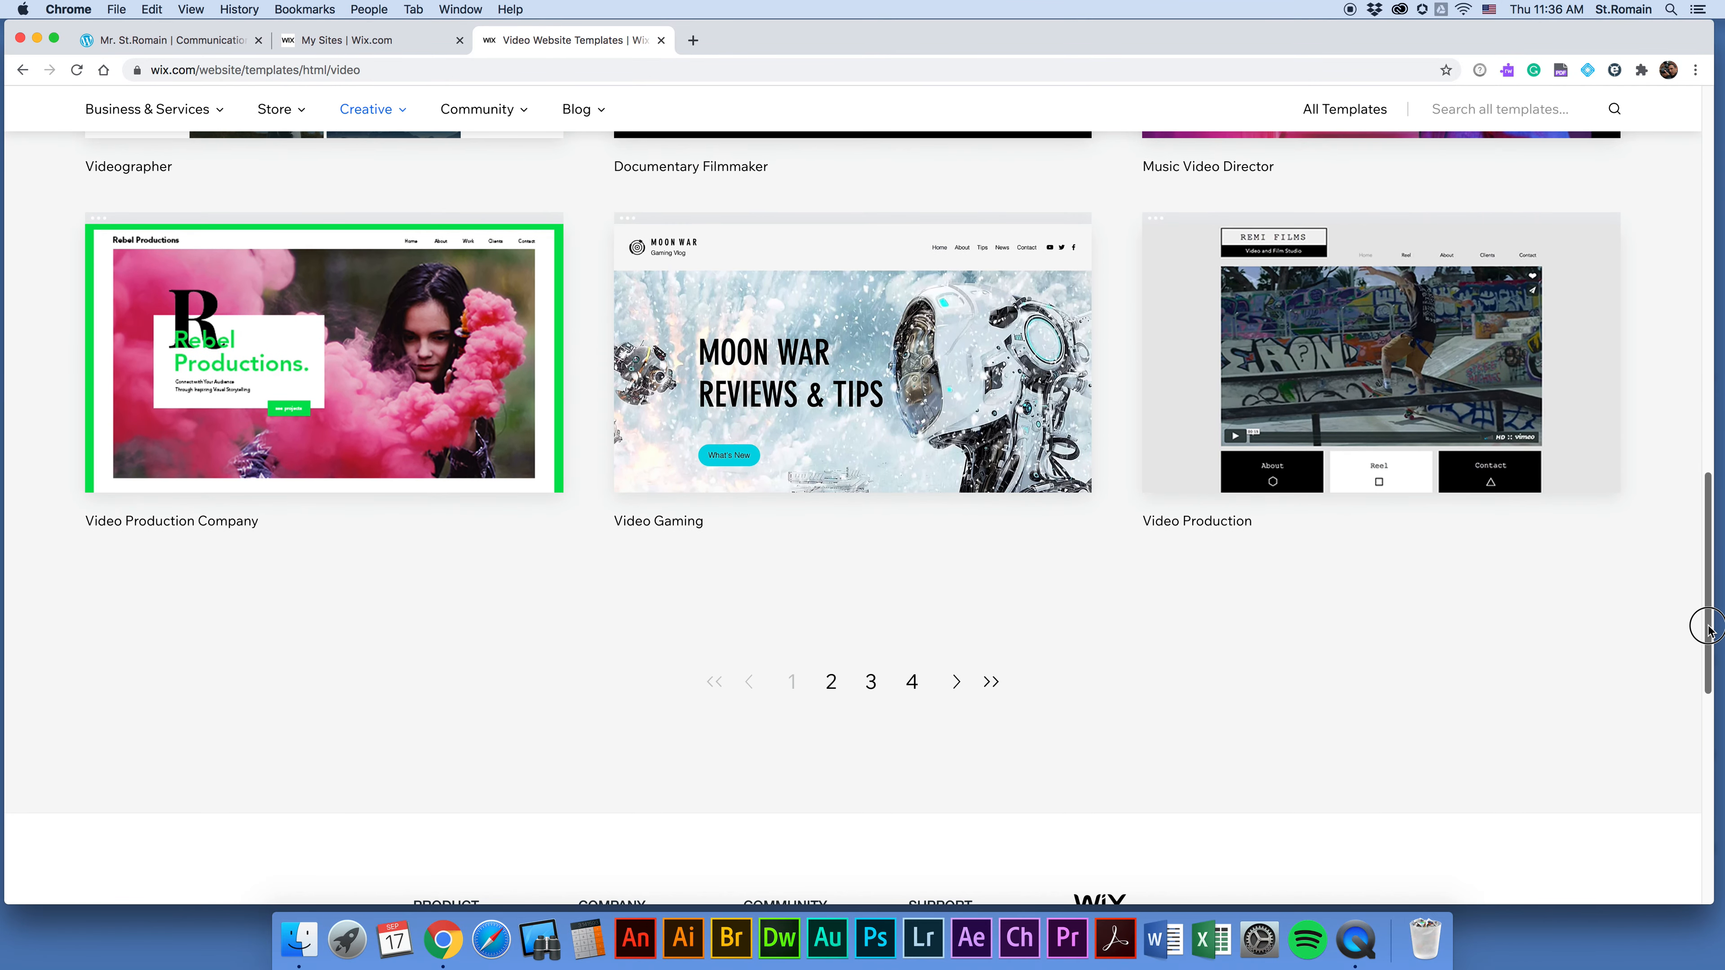
click(830, 691)
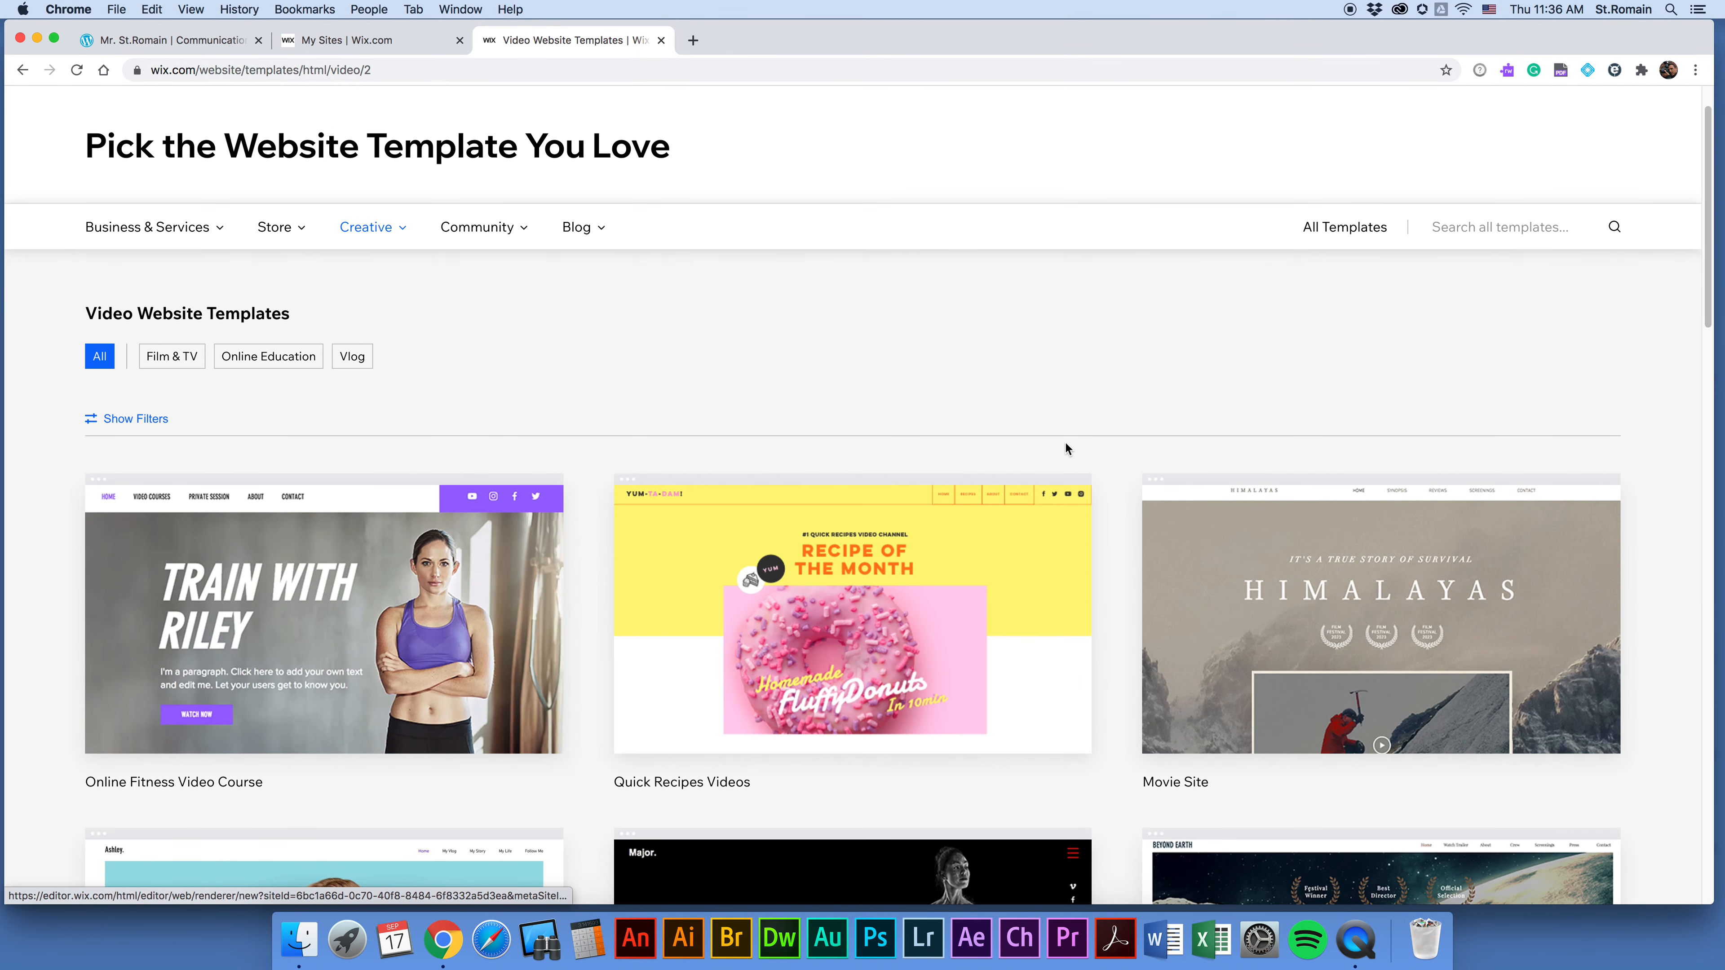
scroll(1162, 452, down, 15)
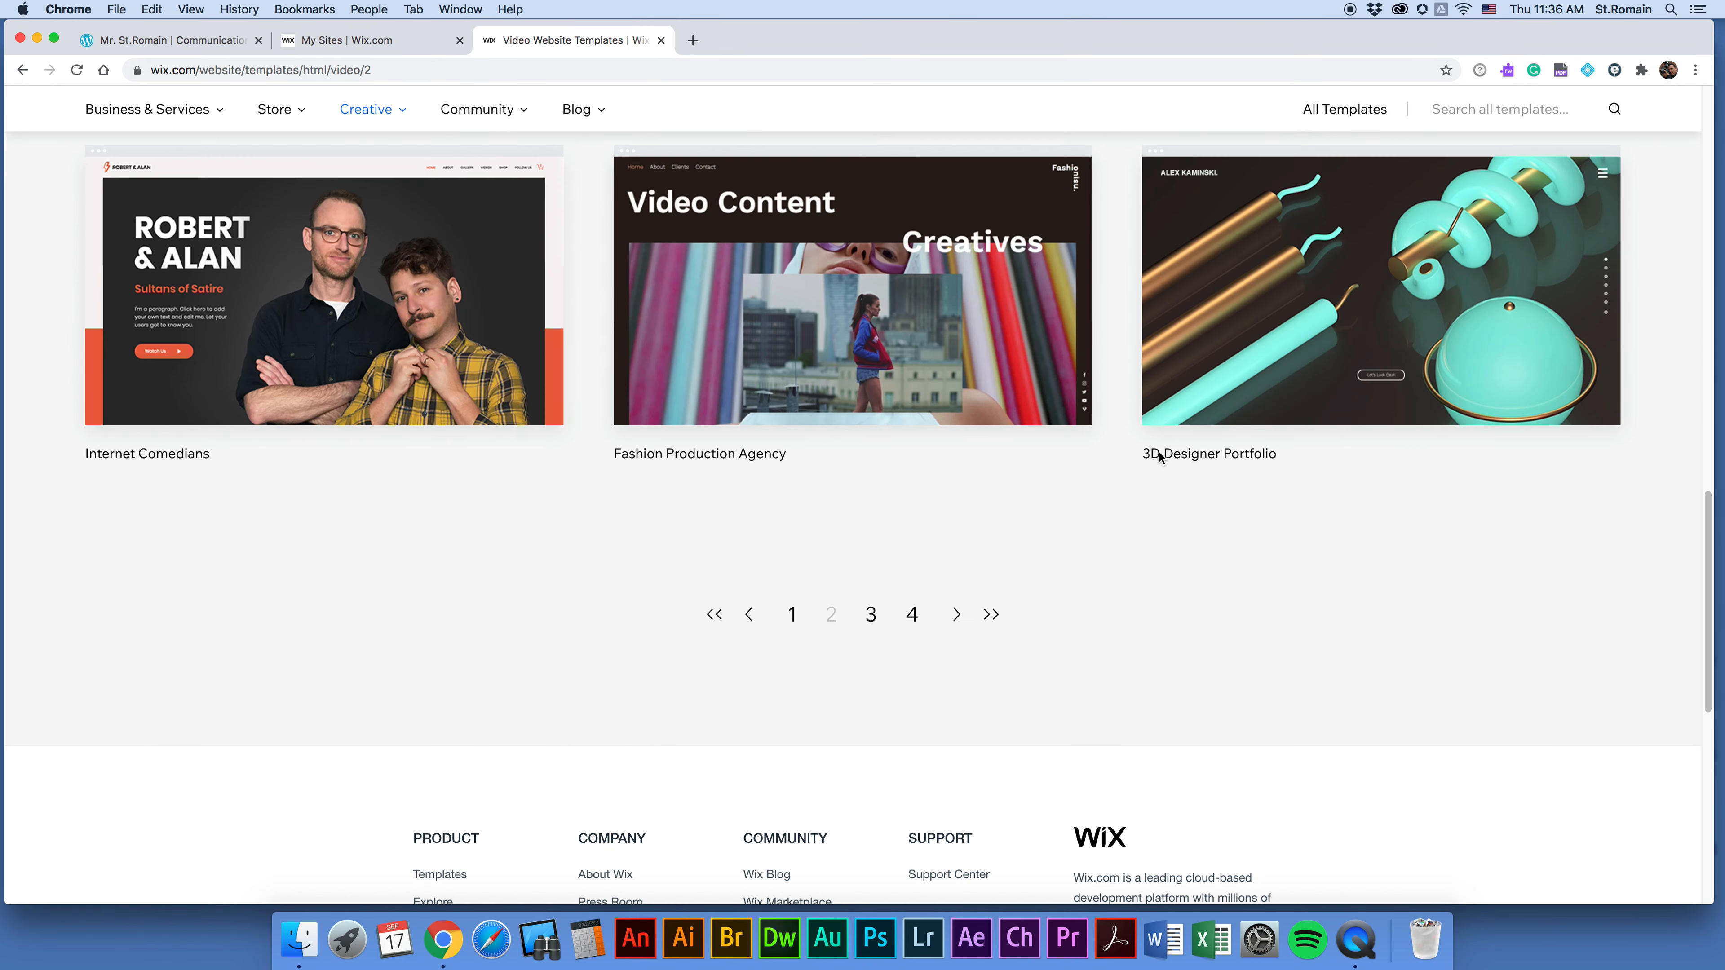
click(871, 615)
scroll(1142, 545, down, 1)
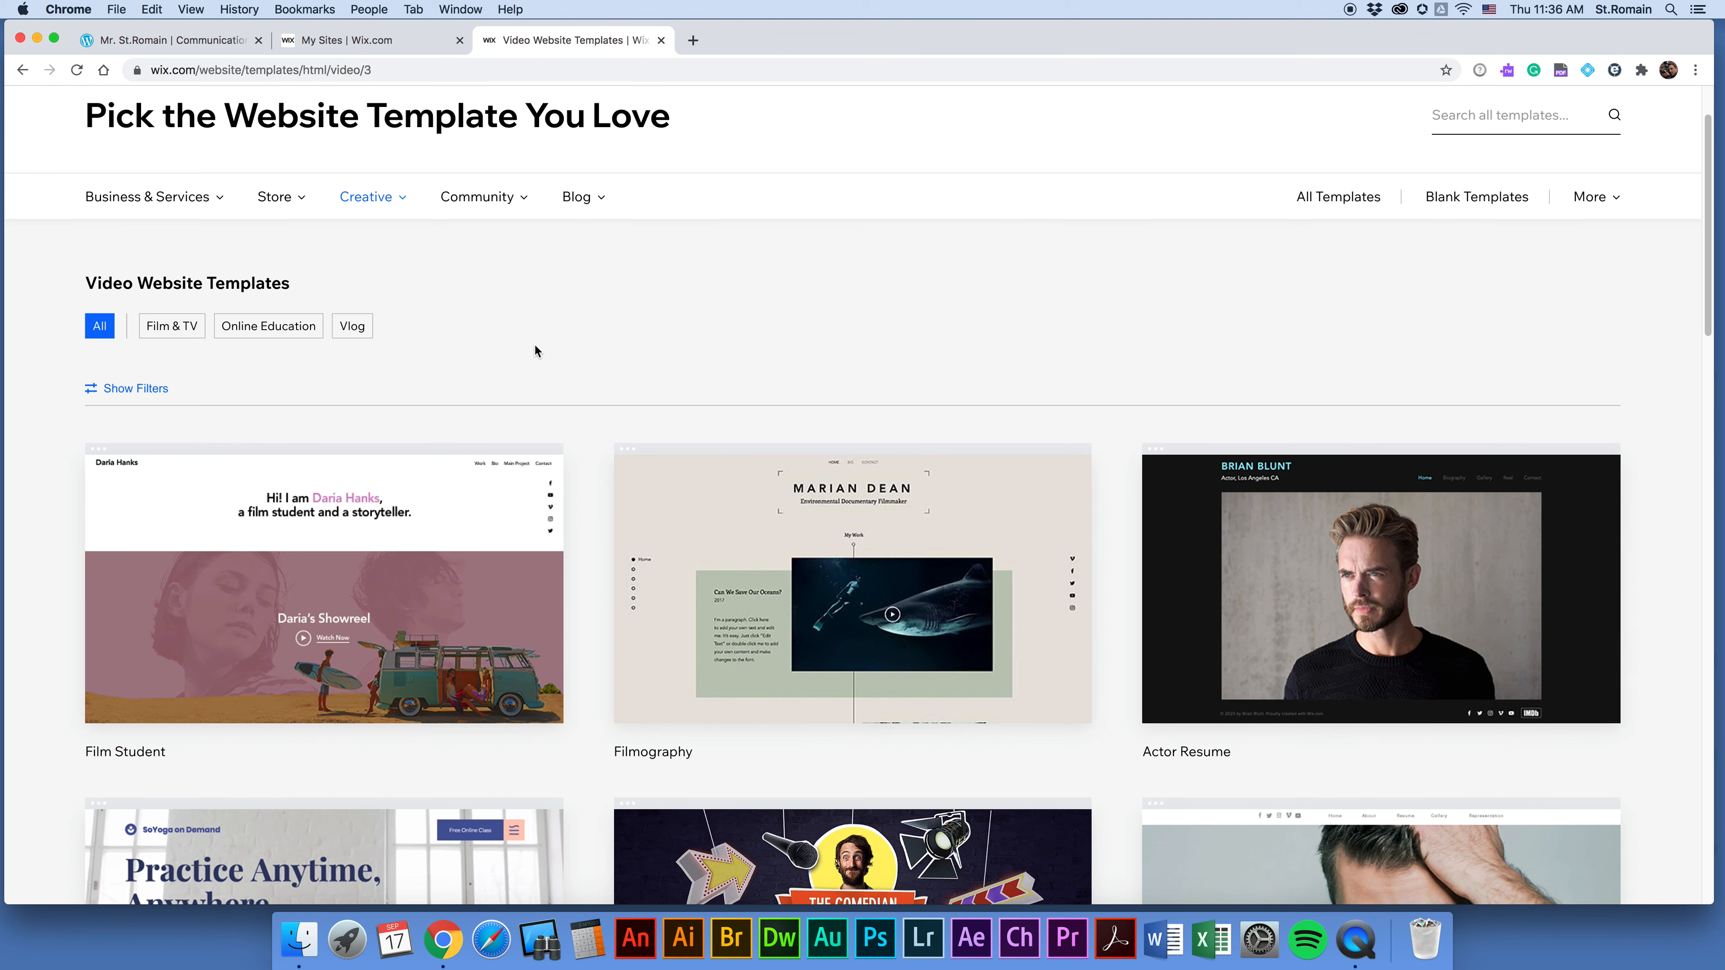
click(378, 39)
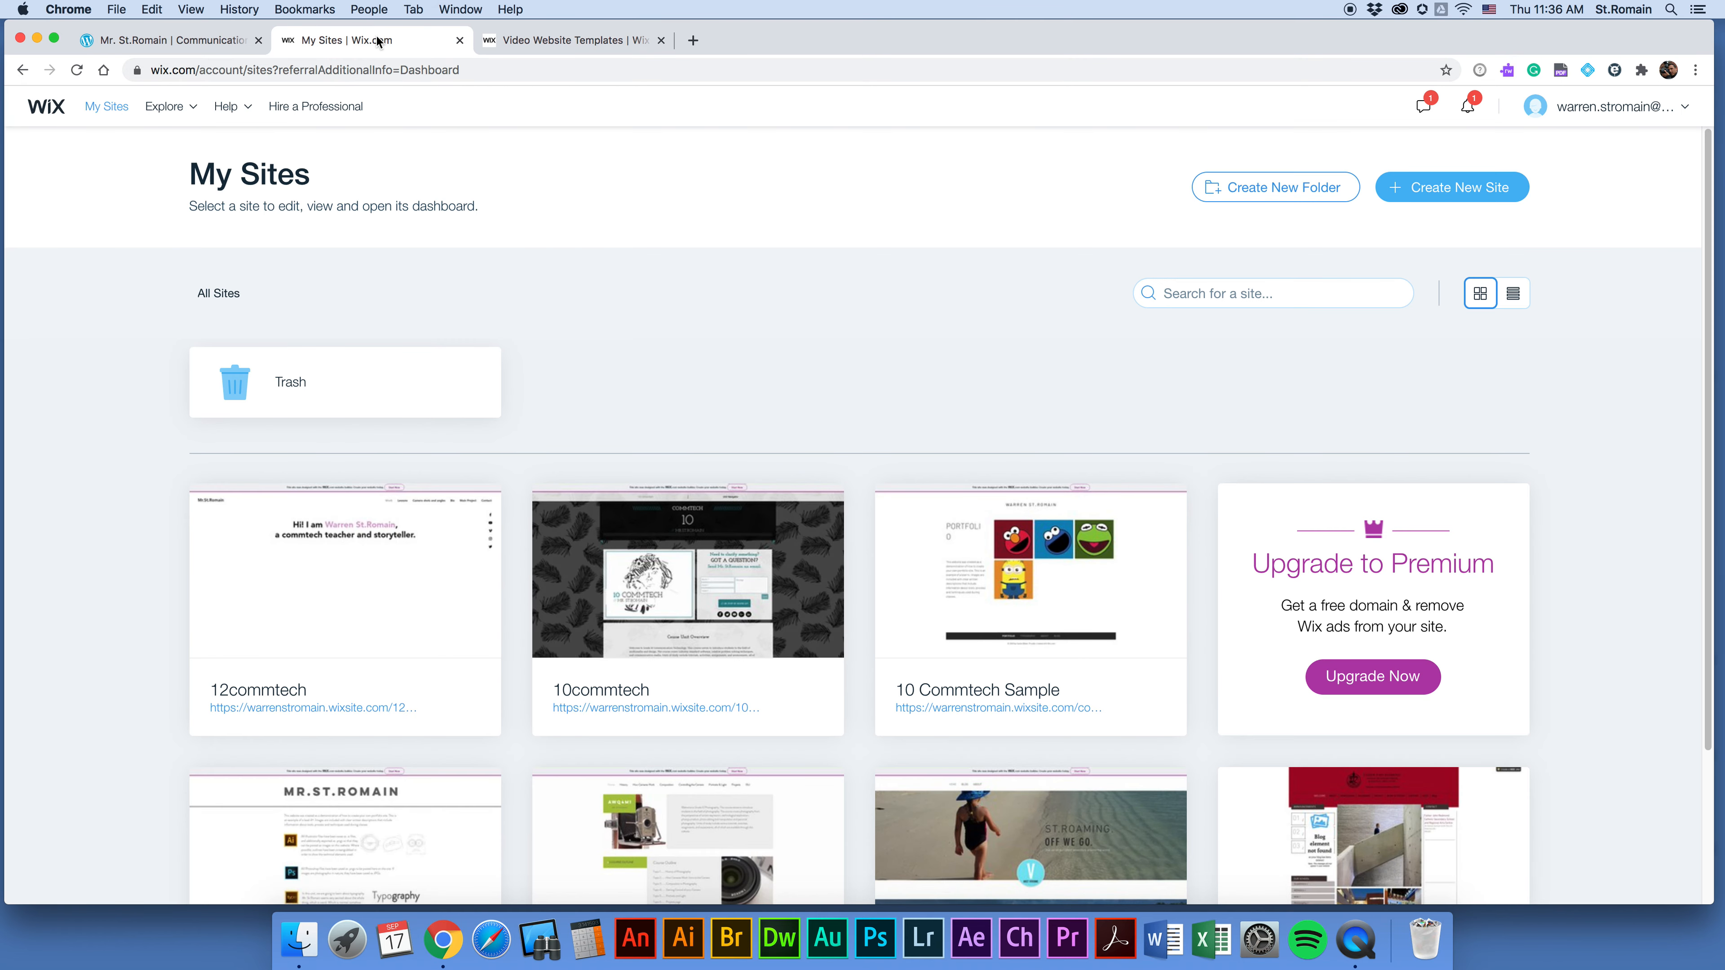
click(511, 42)
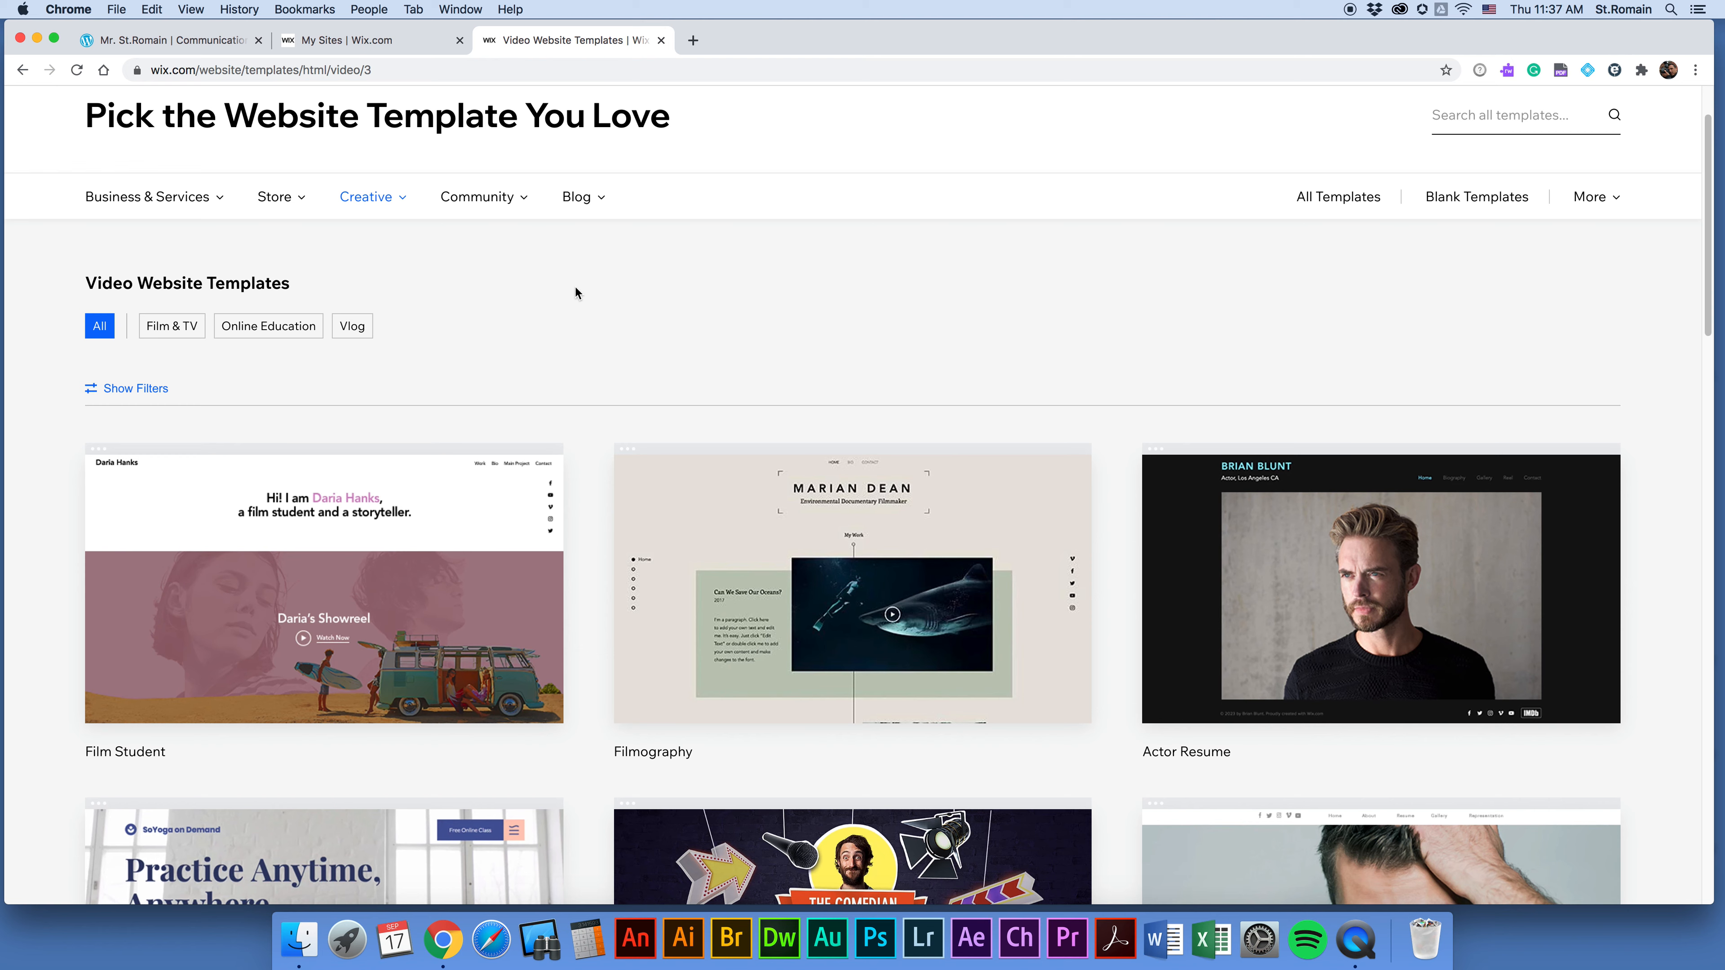
Search all templates for the first name shown in the Film Student design, and open the Film Student template for editing.
mouse_move(315, 532)
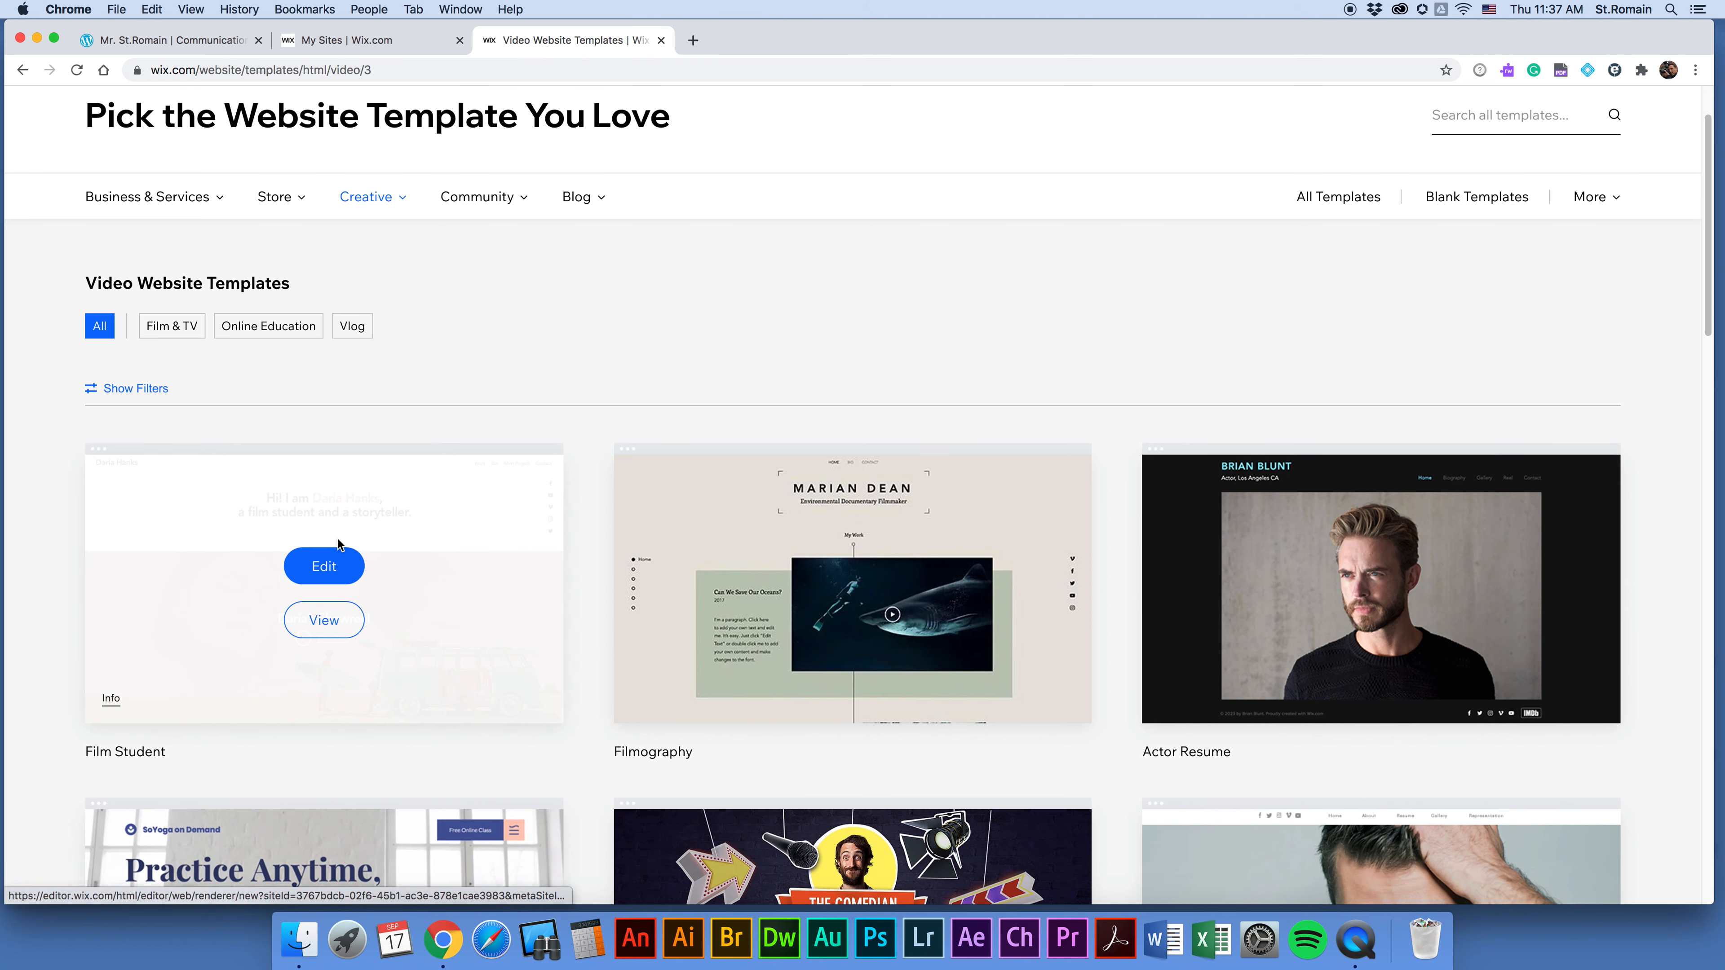
click(1485, 120)
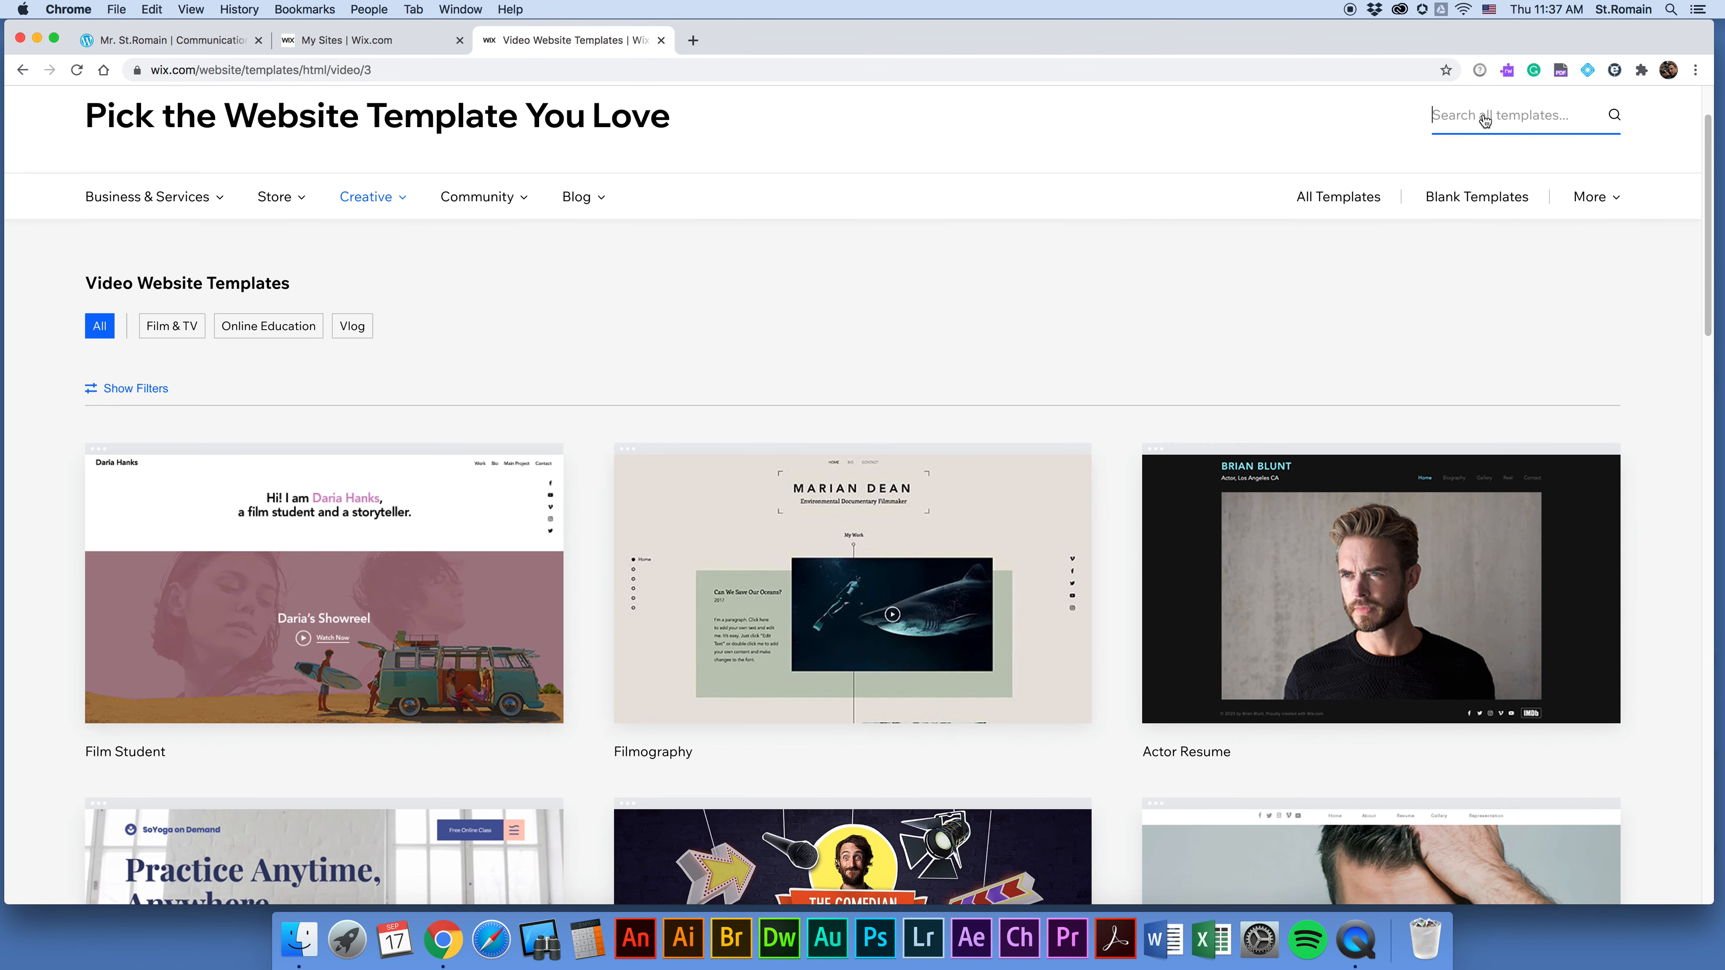
text(daria)
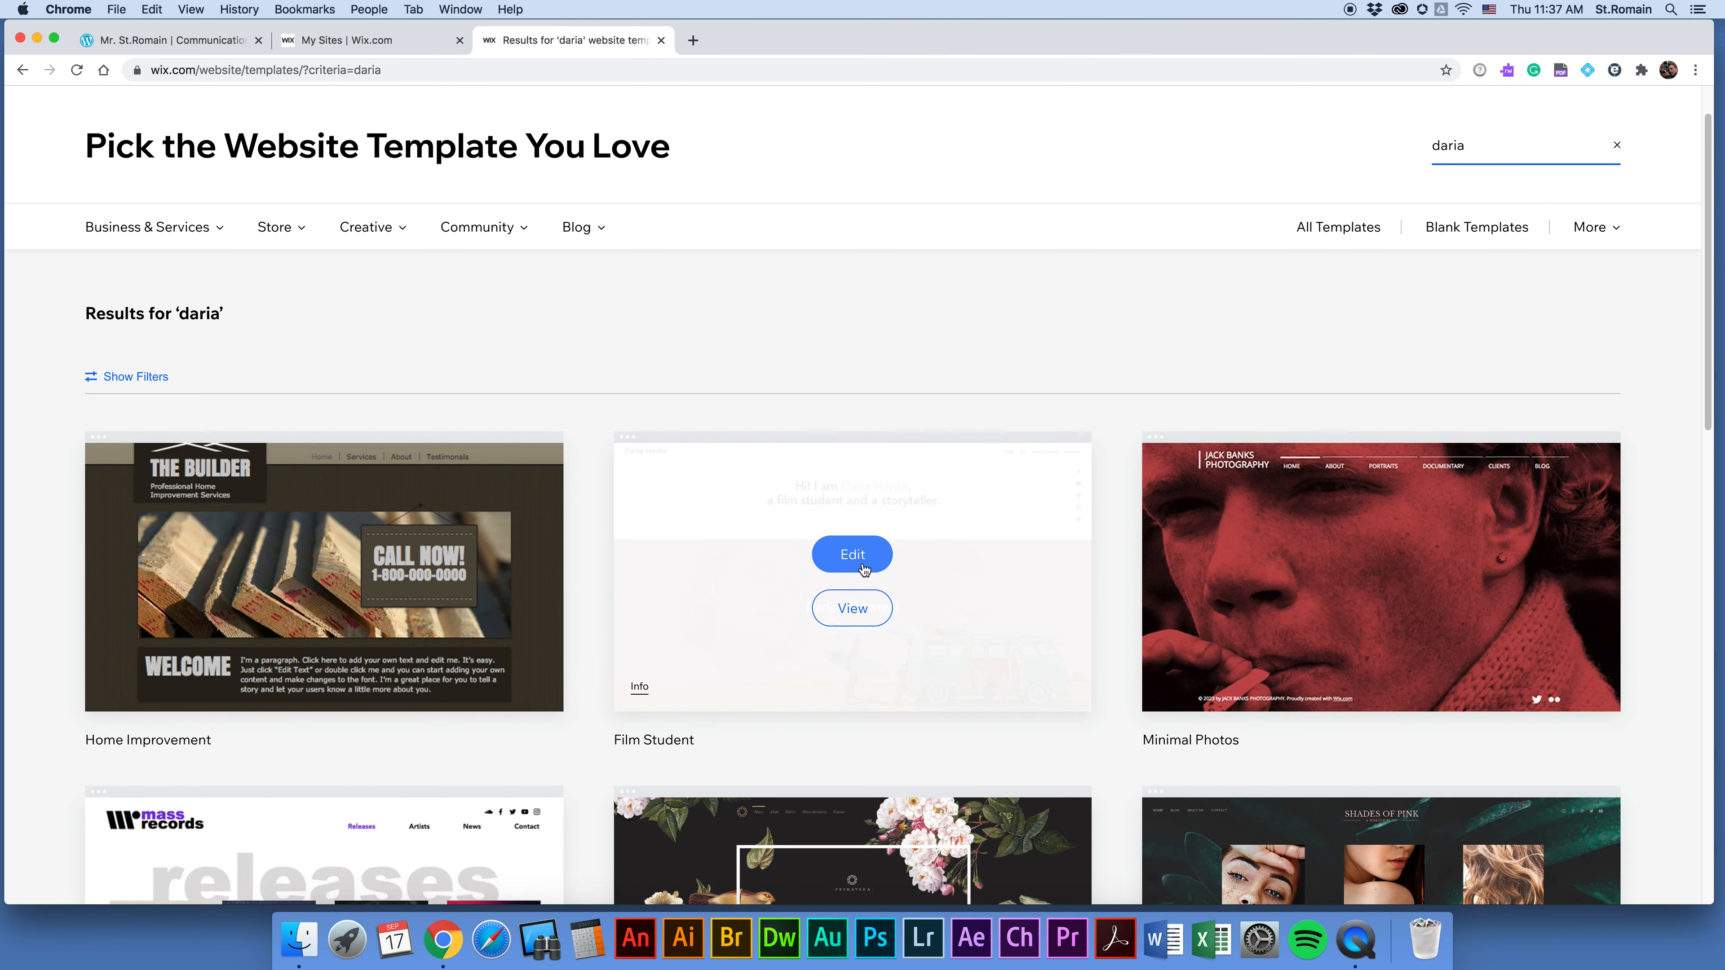
click(856, 554)
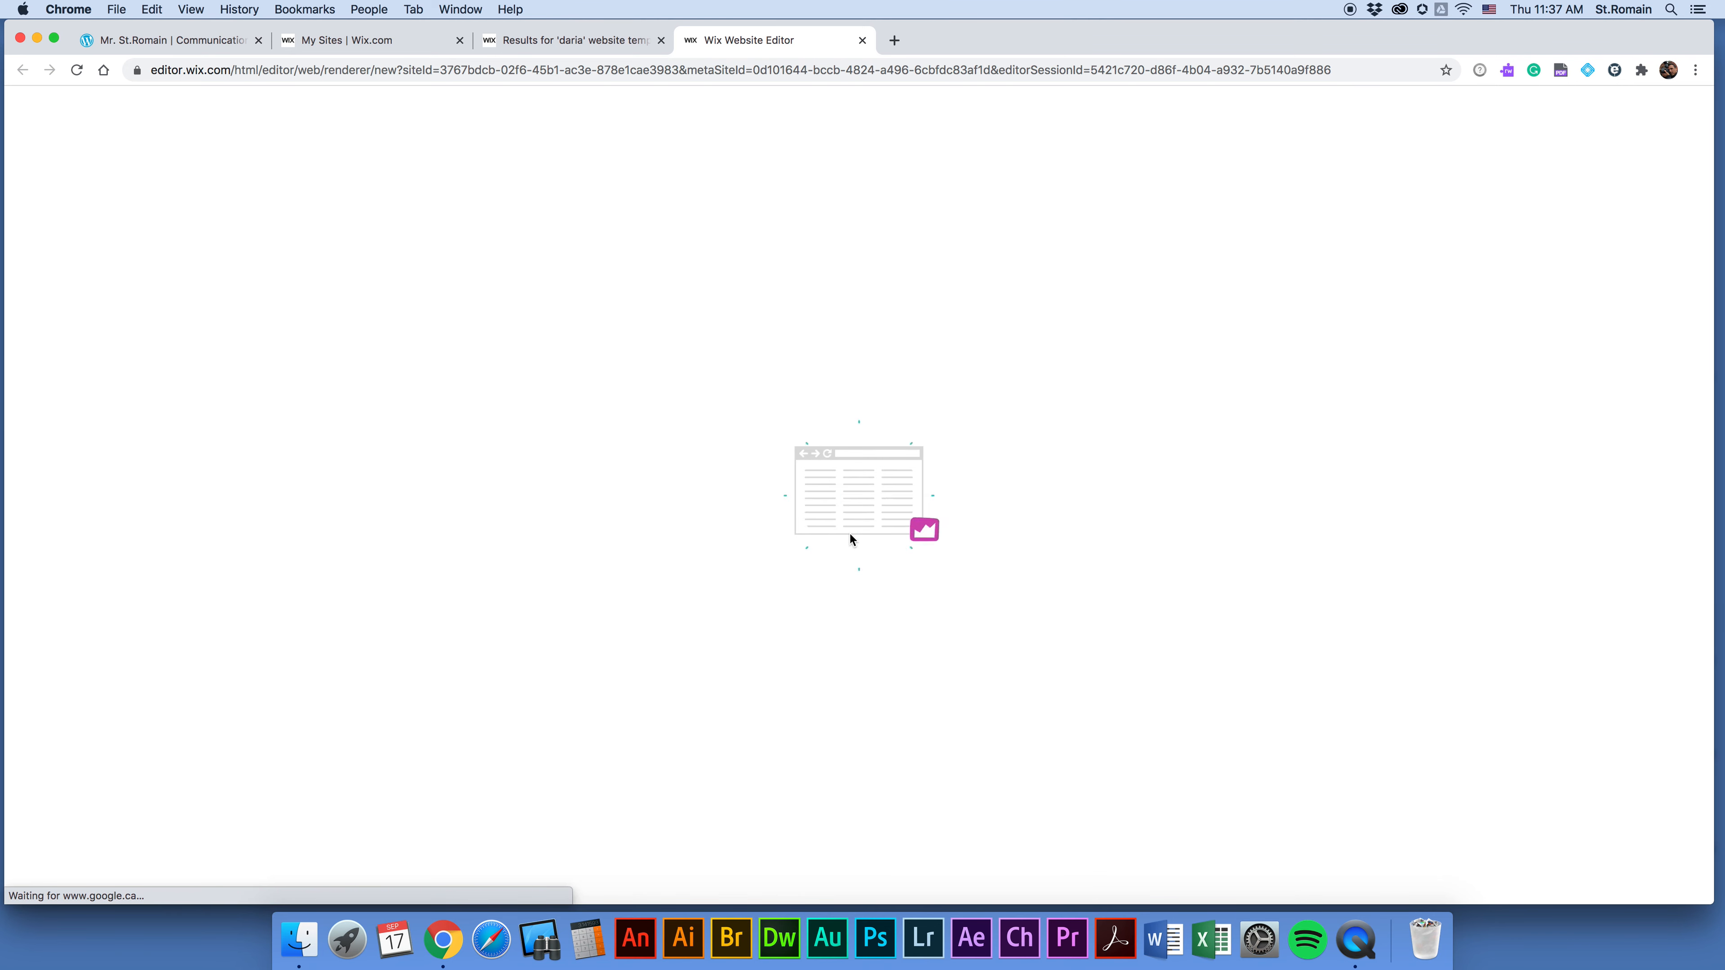
click(414, 40)
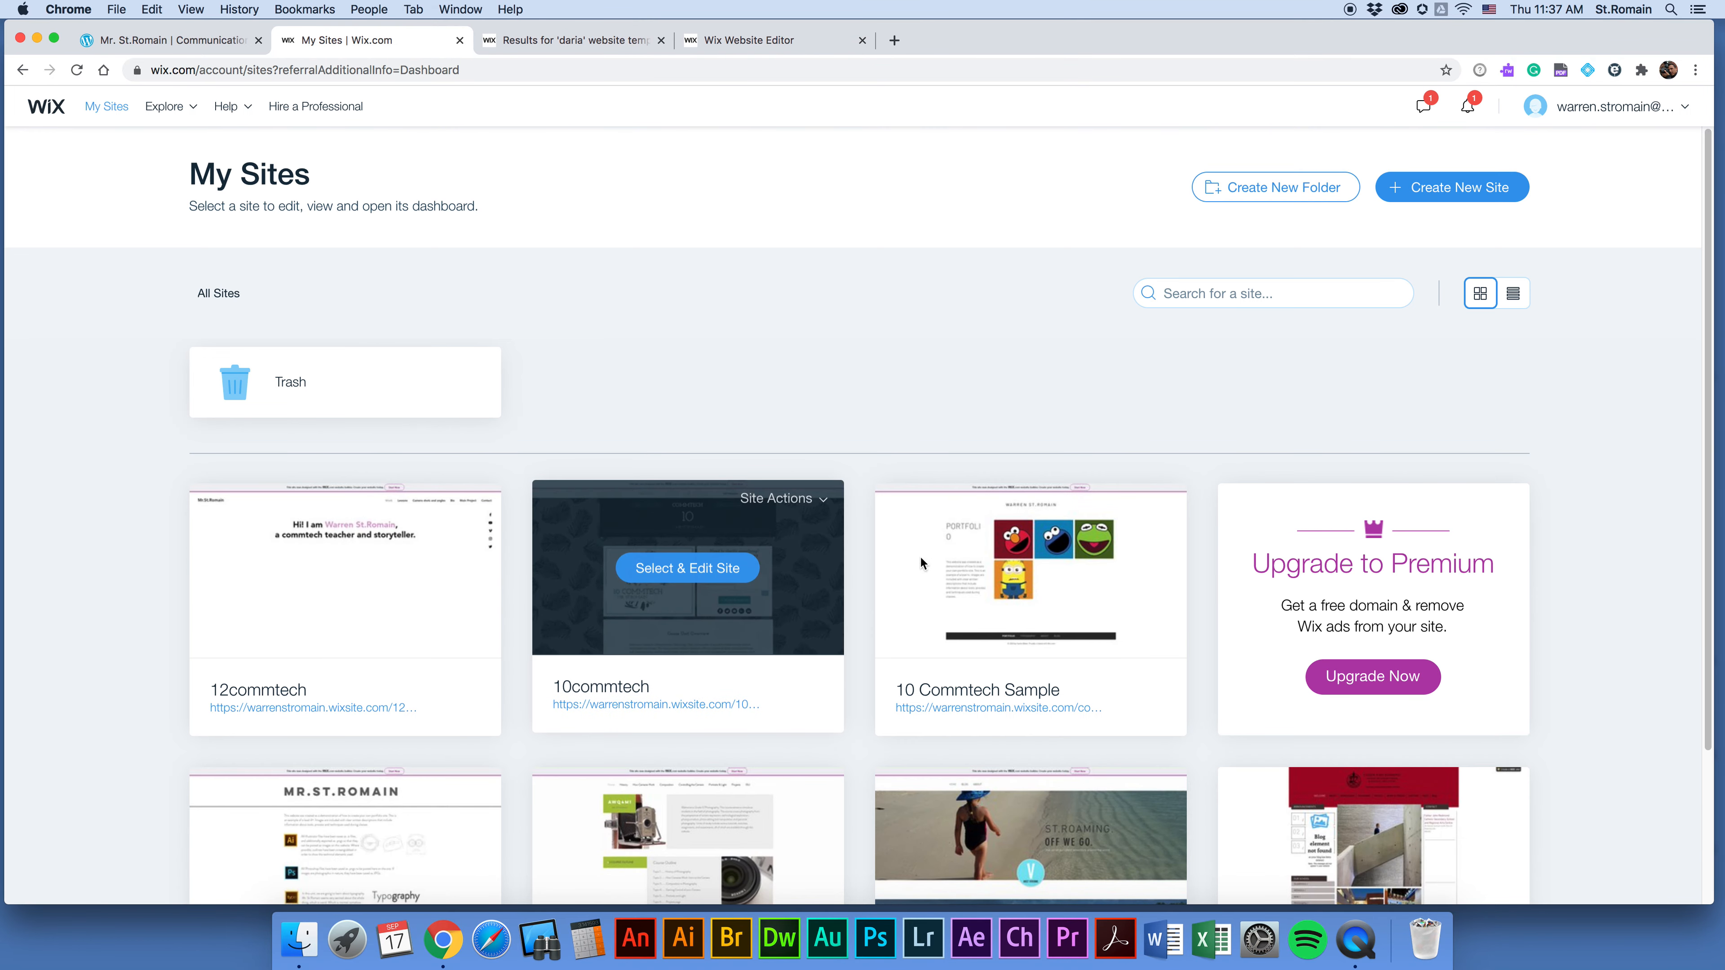
click(598, 39)
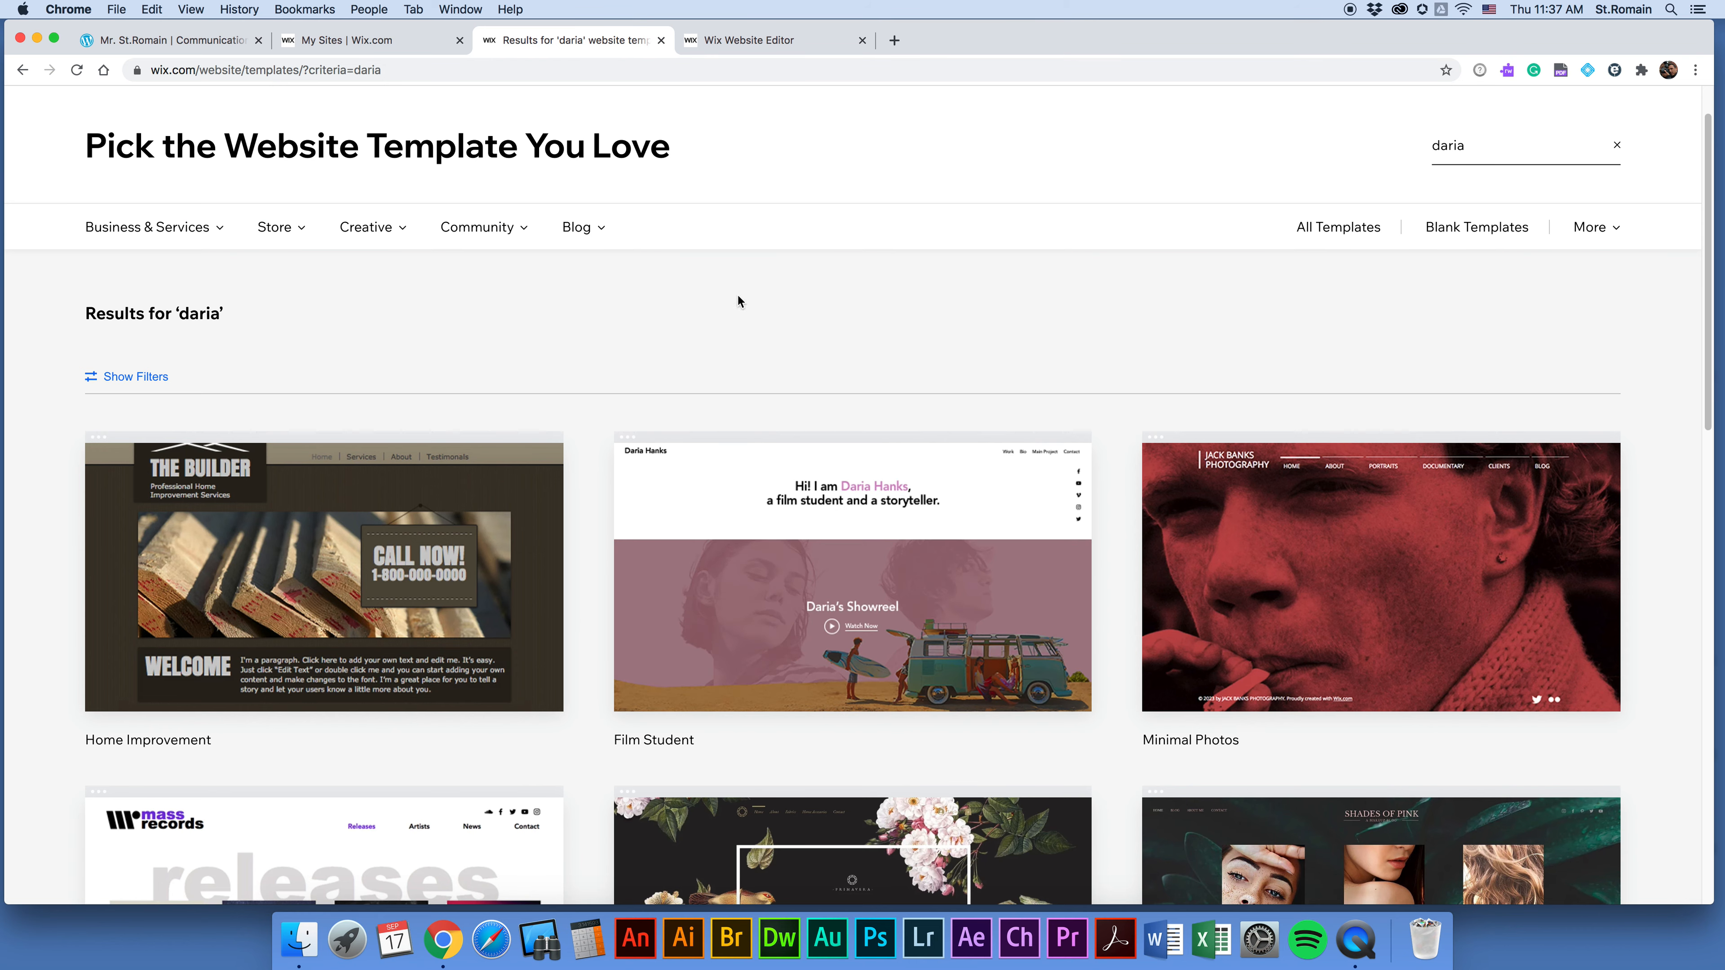
click(712, 40)
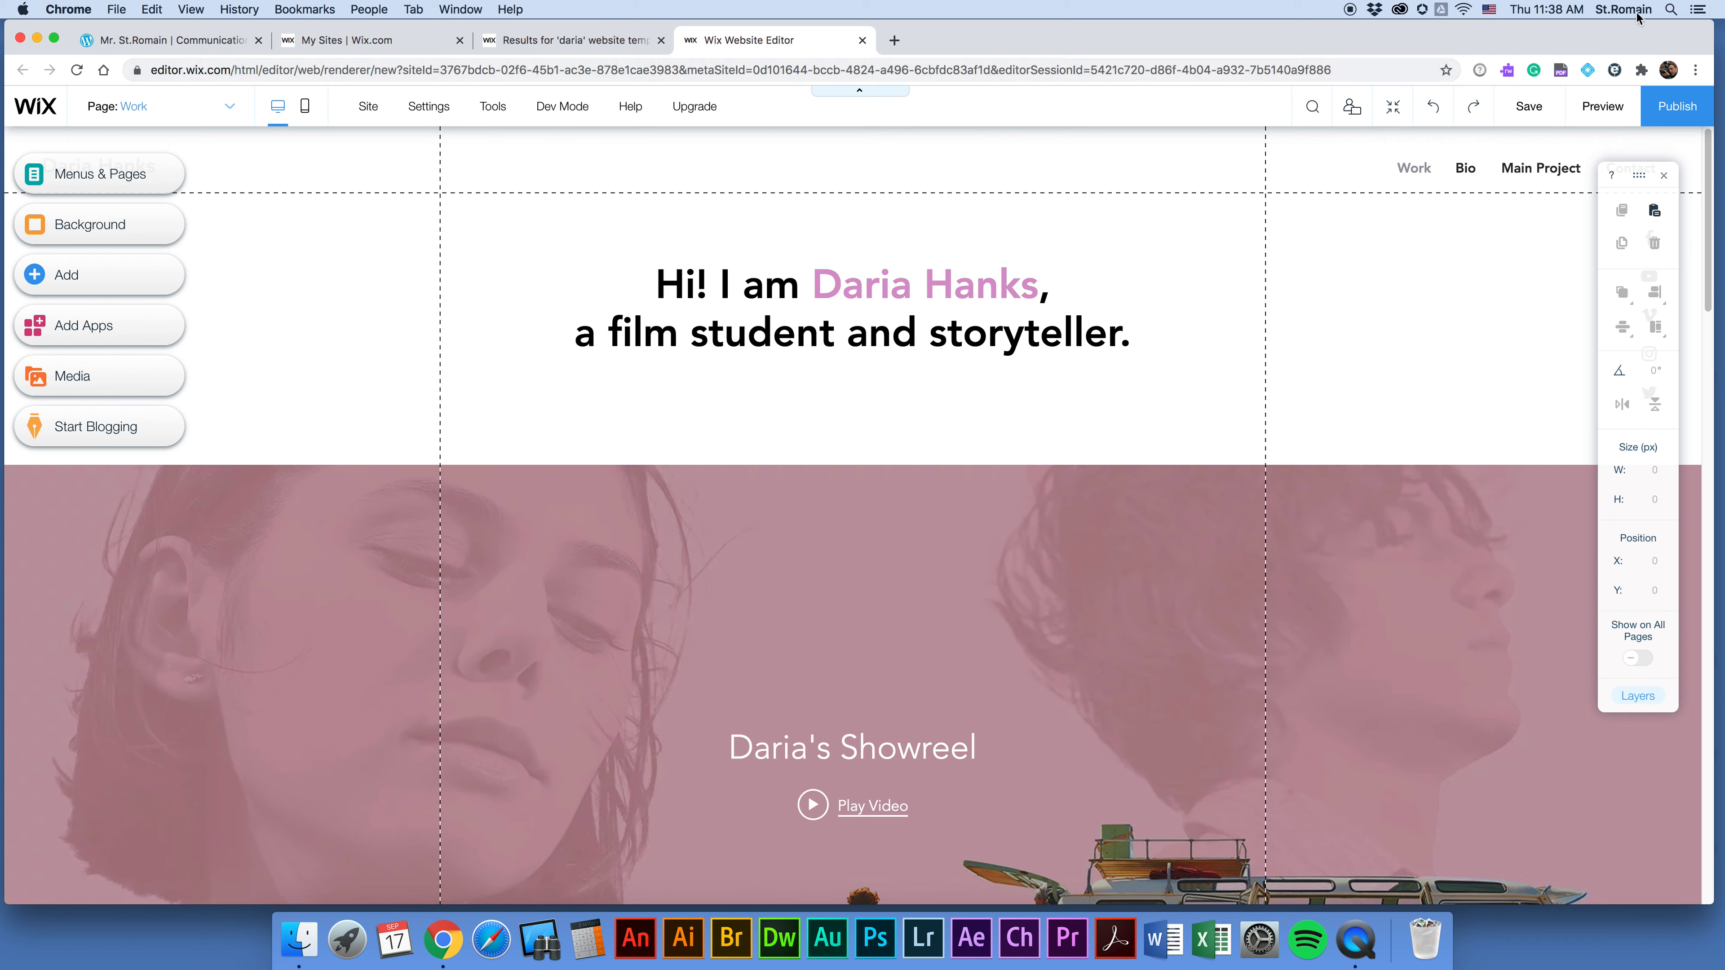
Move the floating editing toolbar inward, clear of the header menu and the social media icons.
drag(1632, 173, 1526, 239)
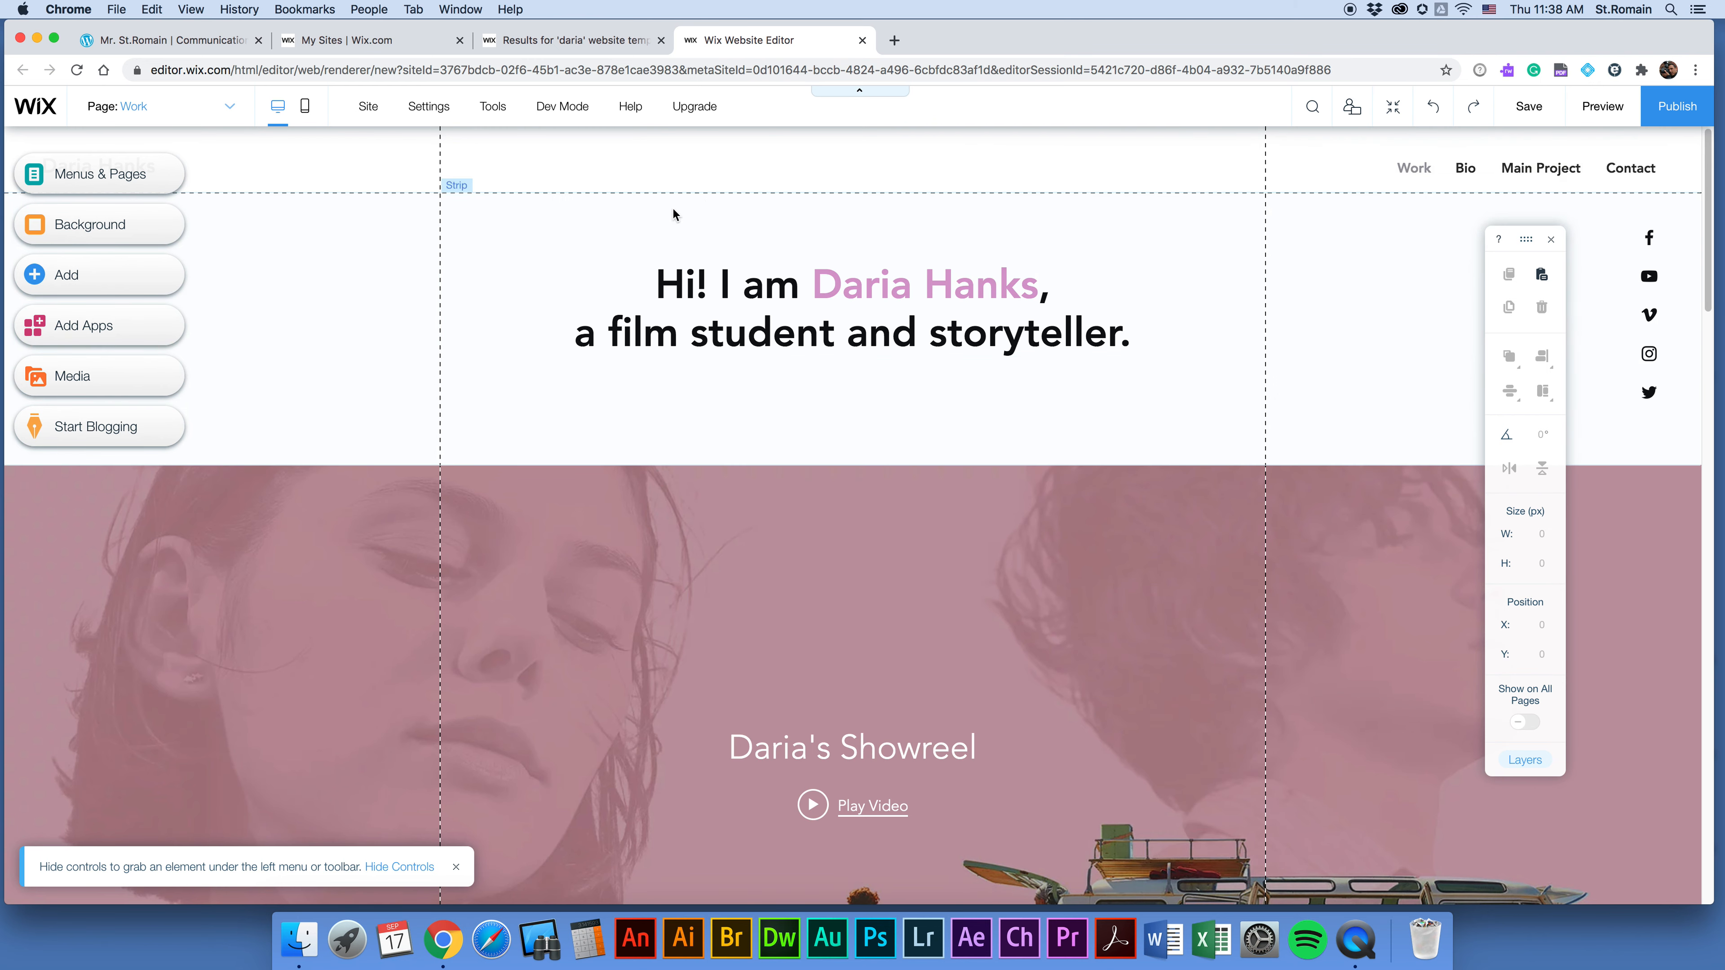
drag(1521, 235, 1464, 258)
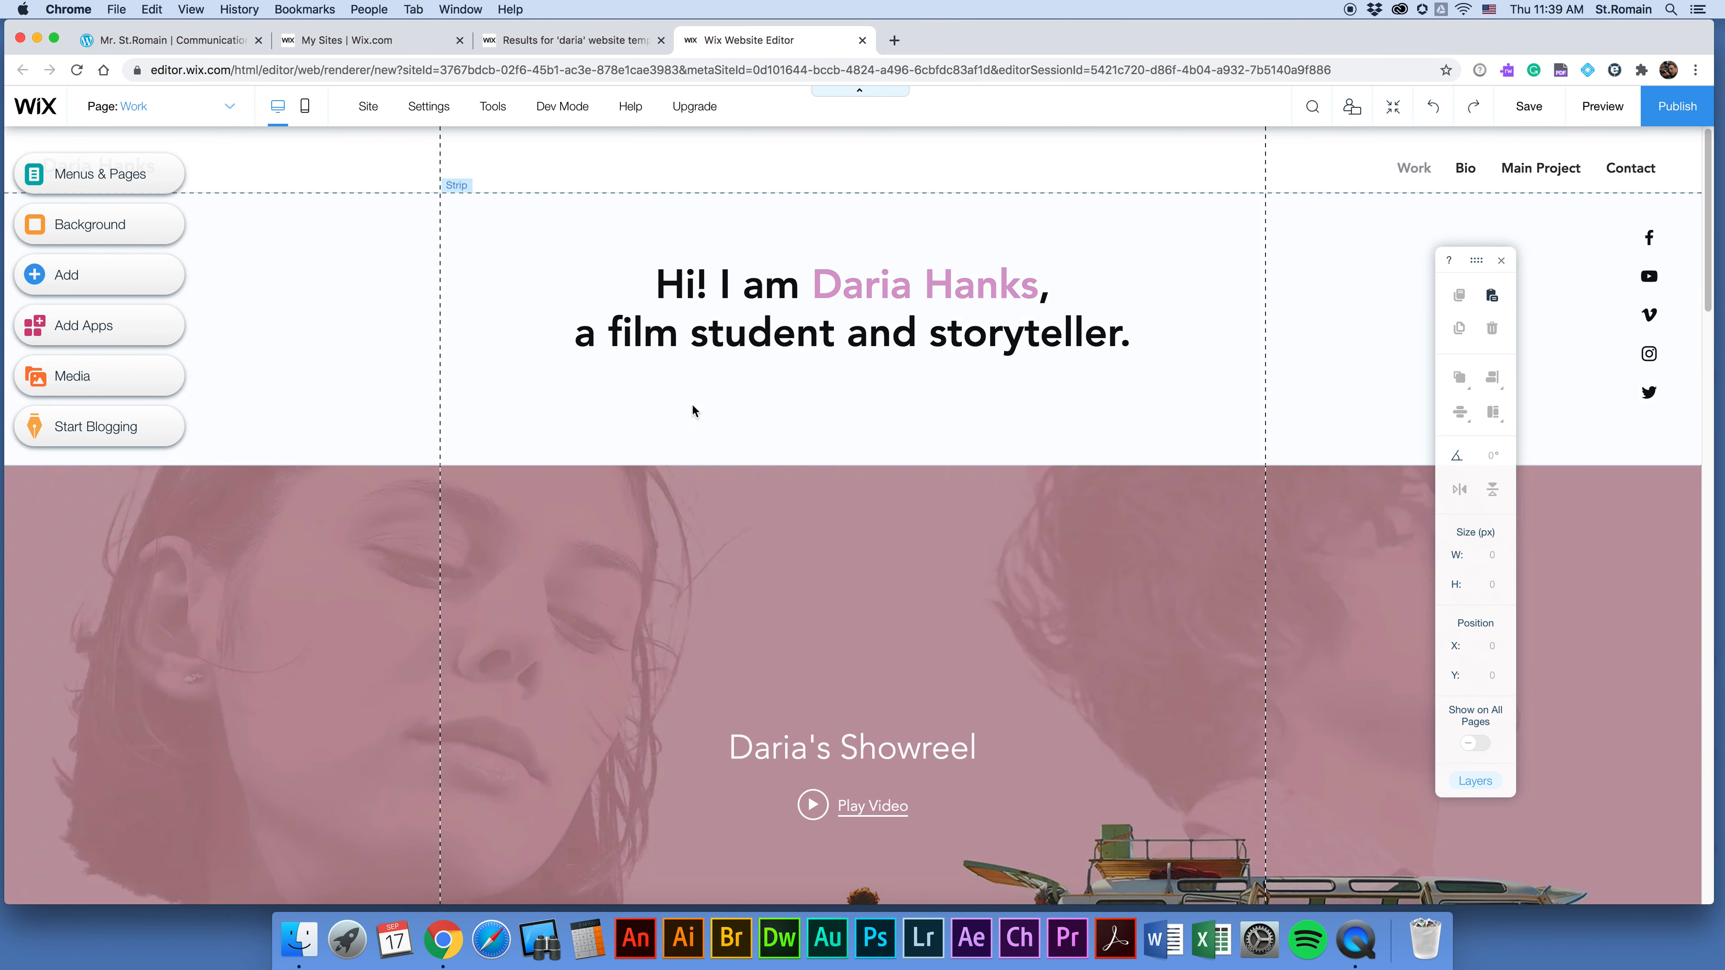
Preview the site, check its layout at narrower browser widths, restore the full width and return to the editor.
click(1607, 114)
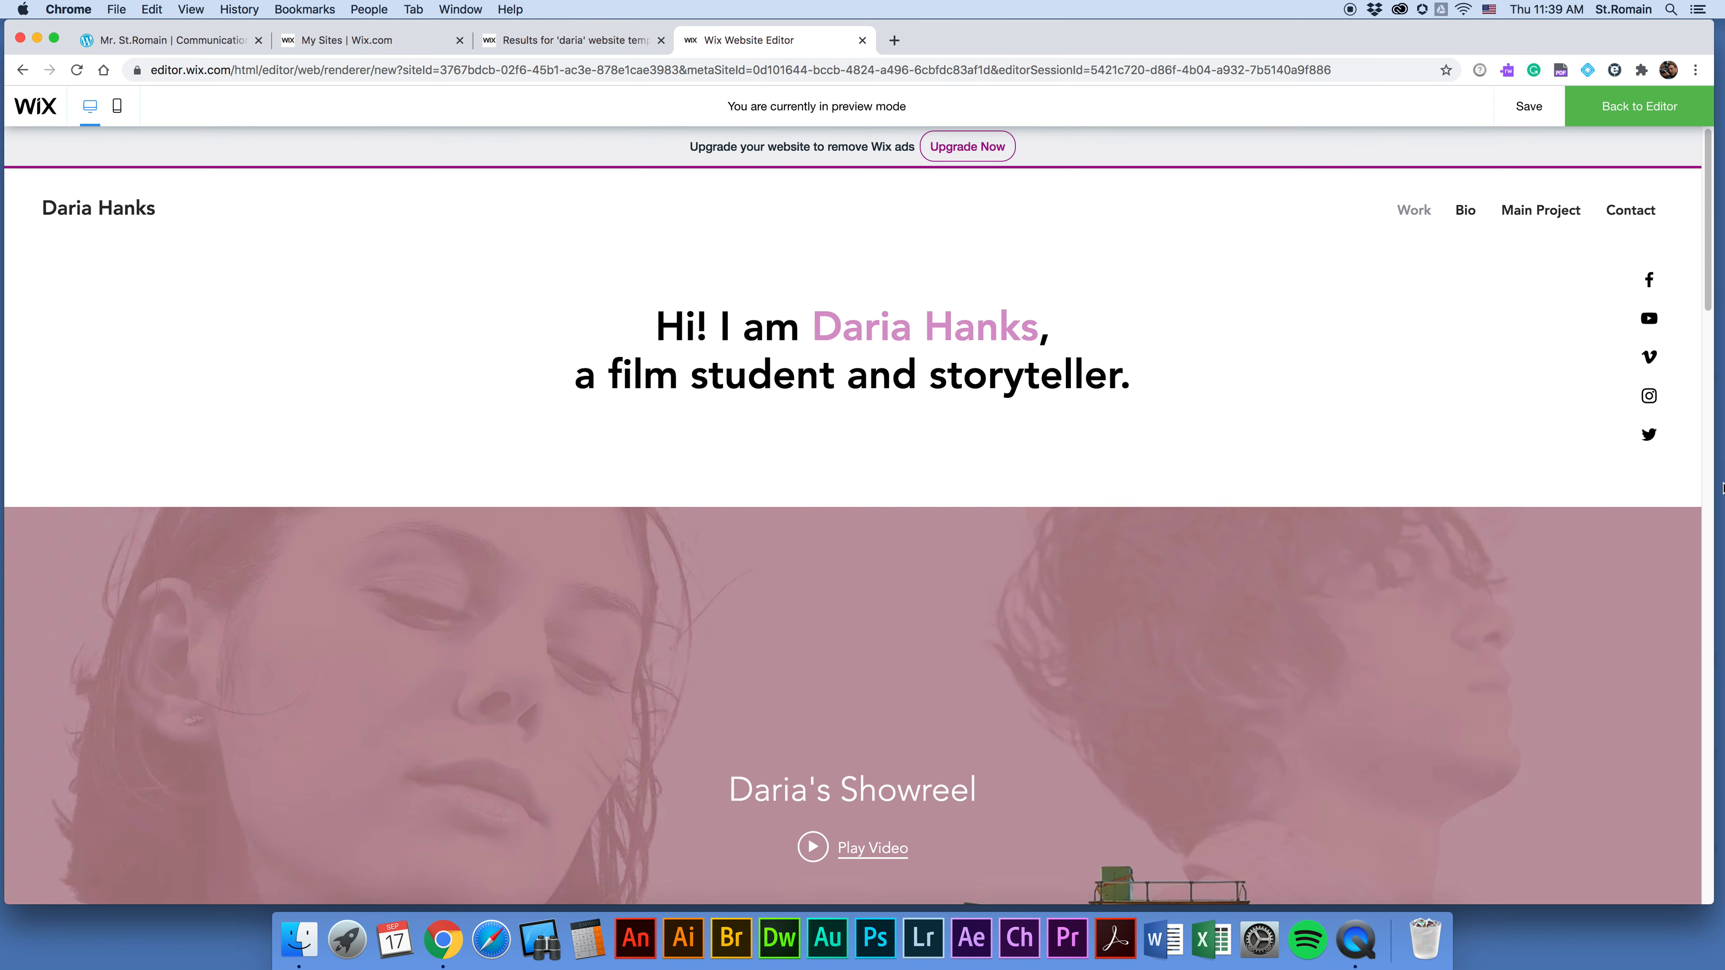
drag(1714, 484, 1252, 516)
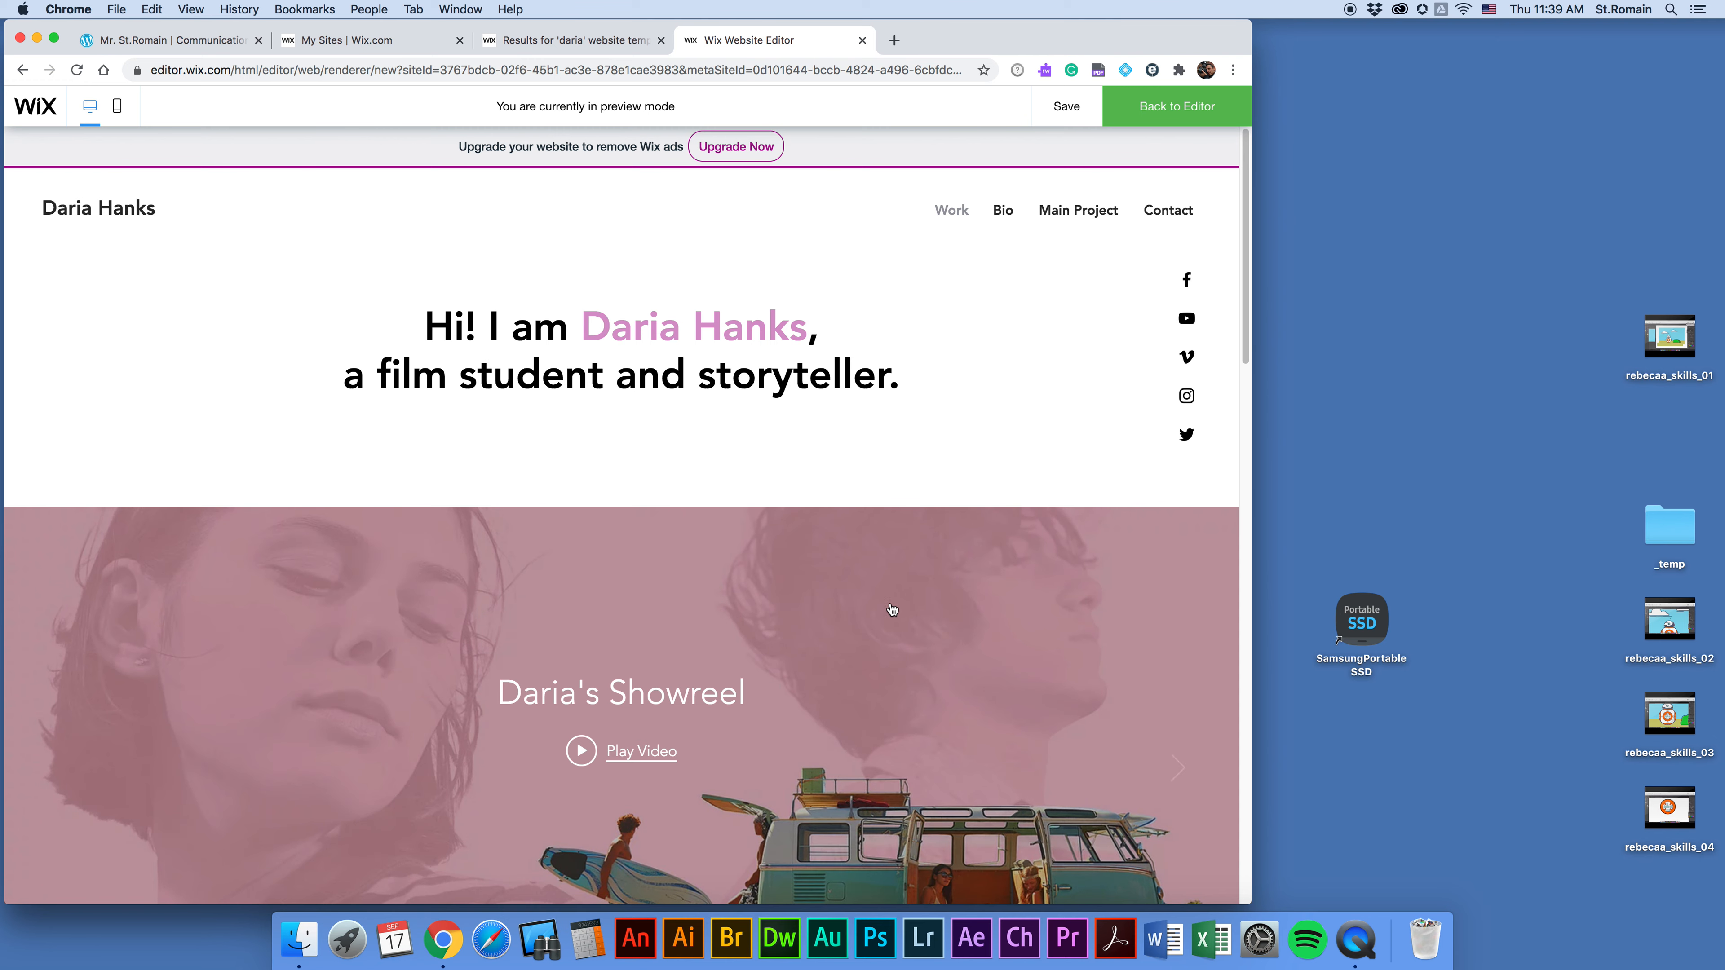
drag(1254, 550, 1051, 559)
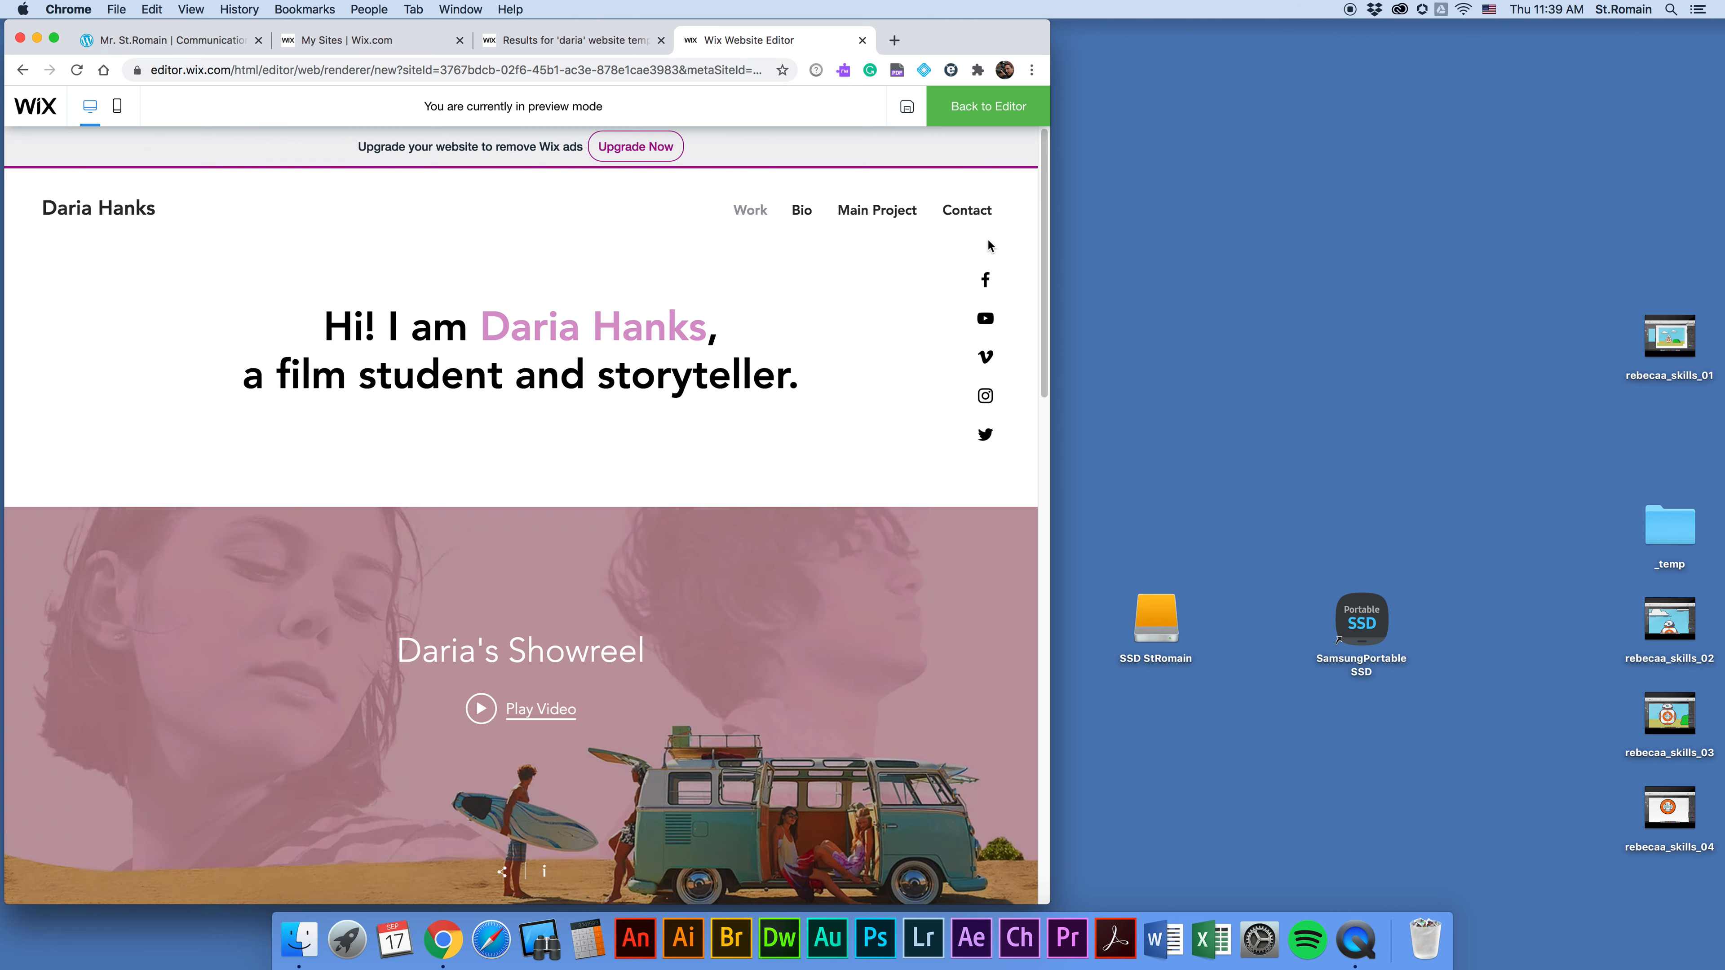
drag(1054, 253, 1724, 248)
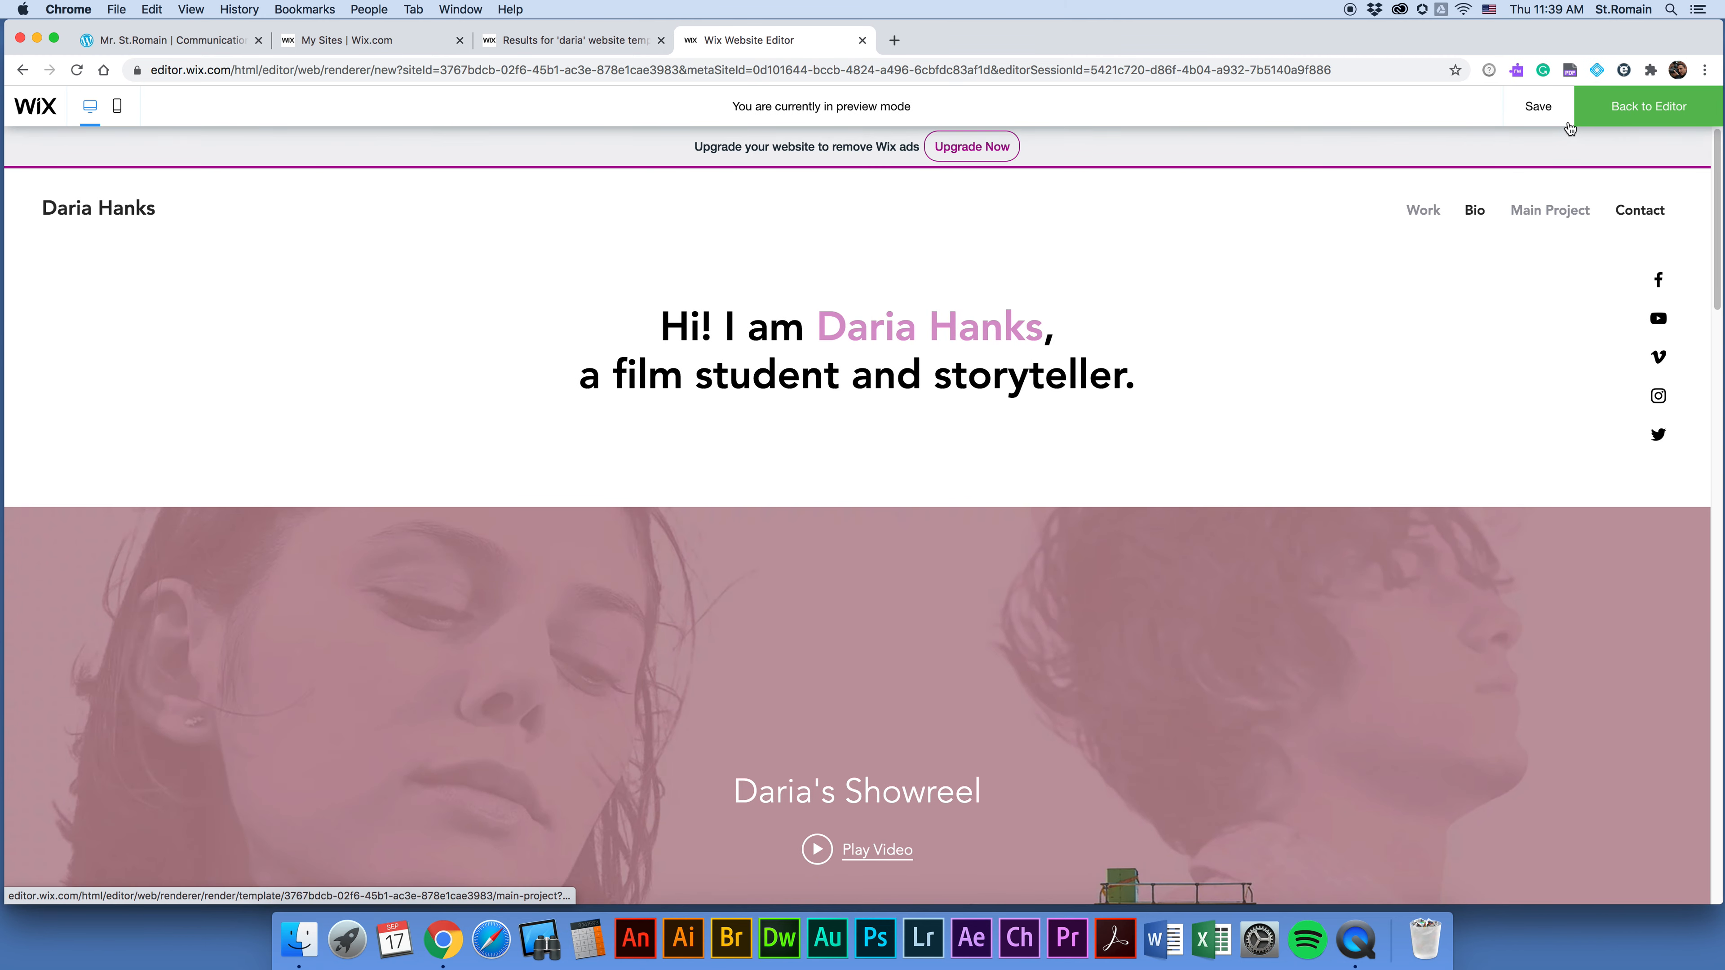
click(1621, 113)
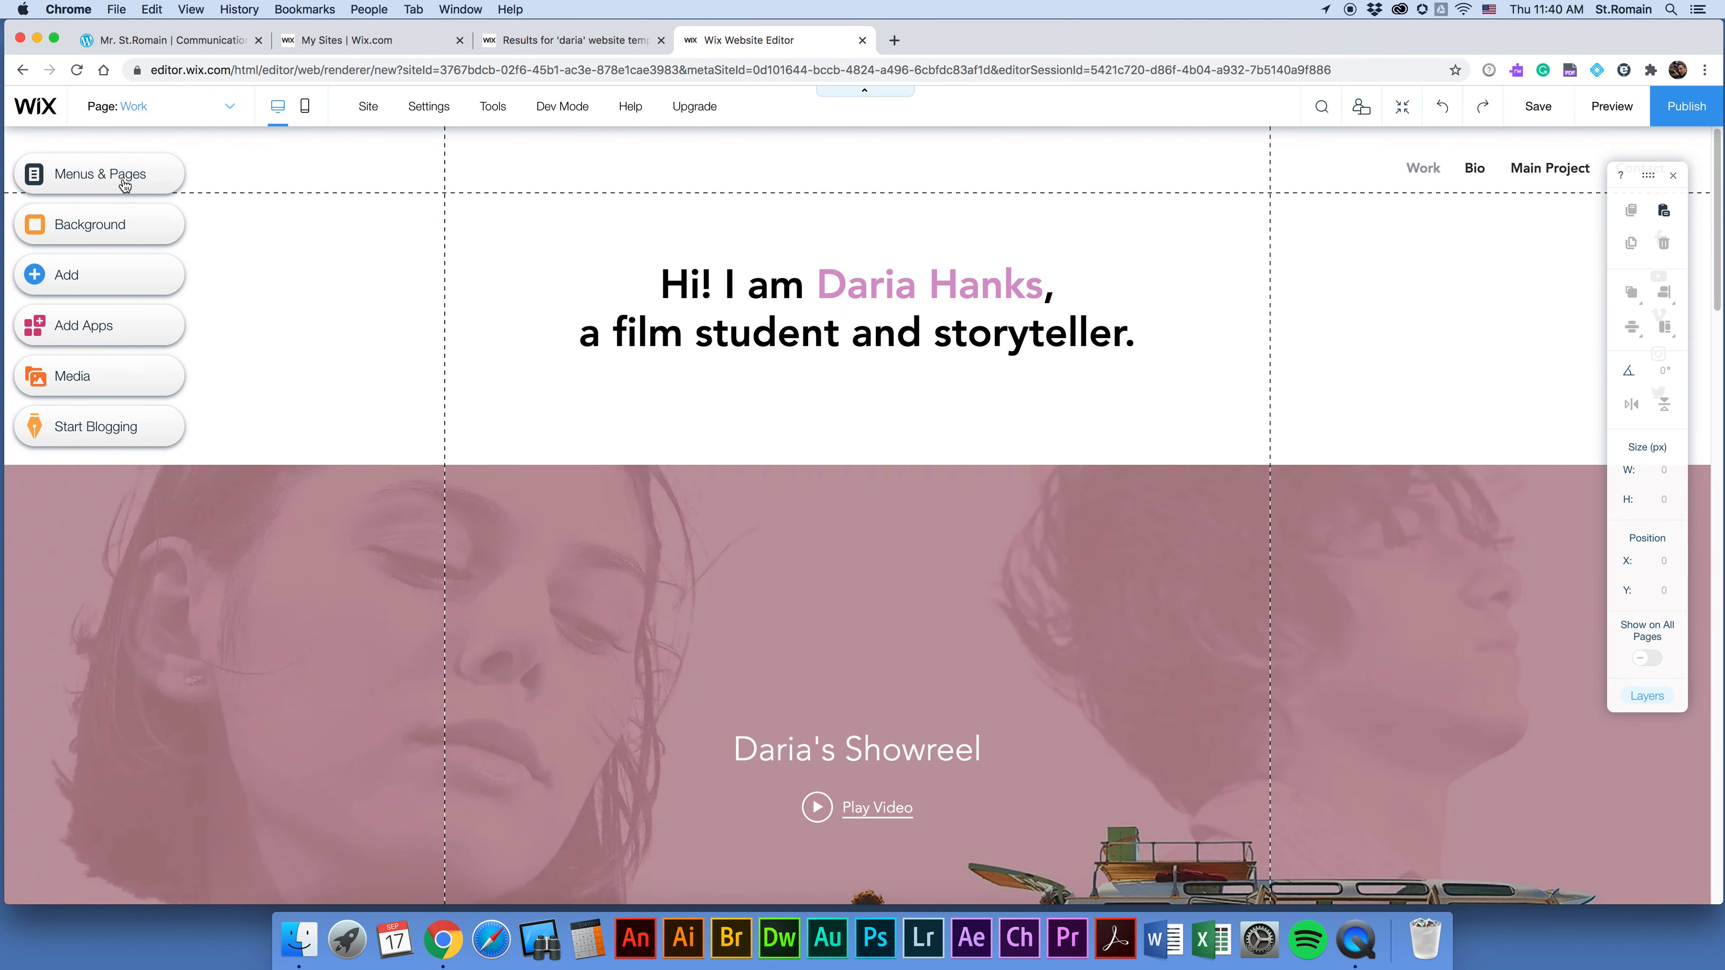
Move the floating toolbar below the header menu and open the list for managing the site's pages.
drag(1648, 175, 1635, 239)
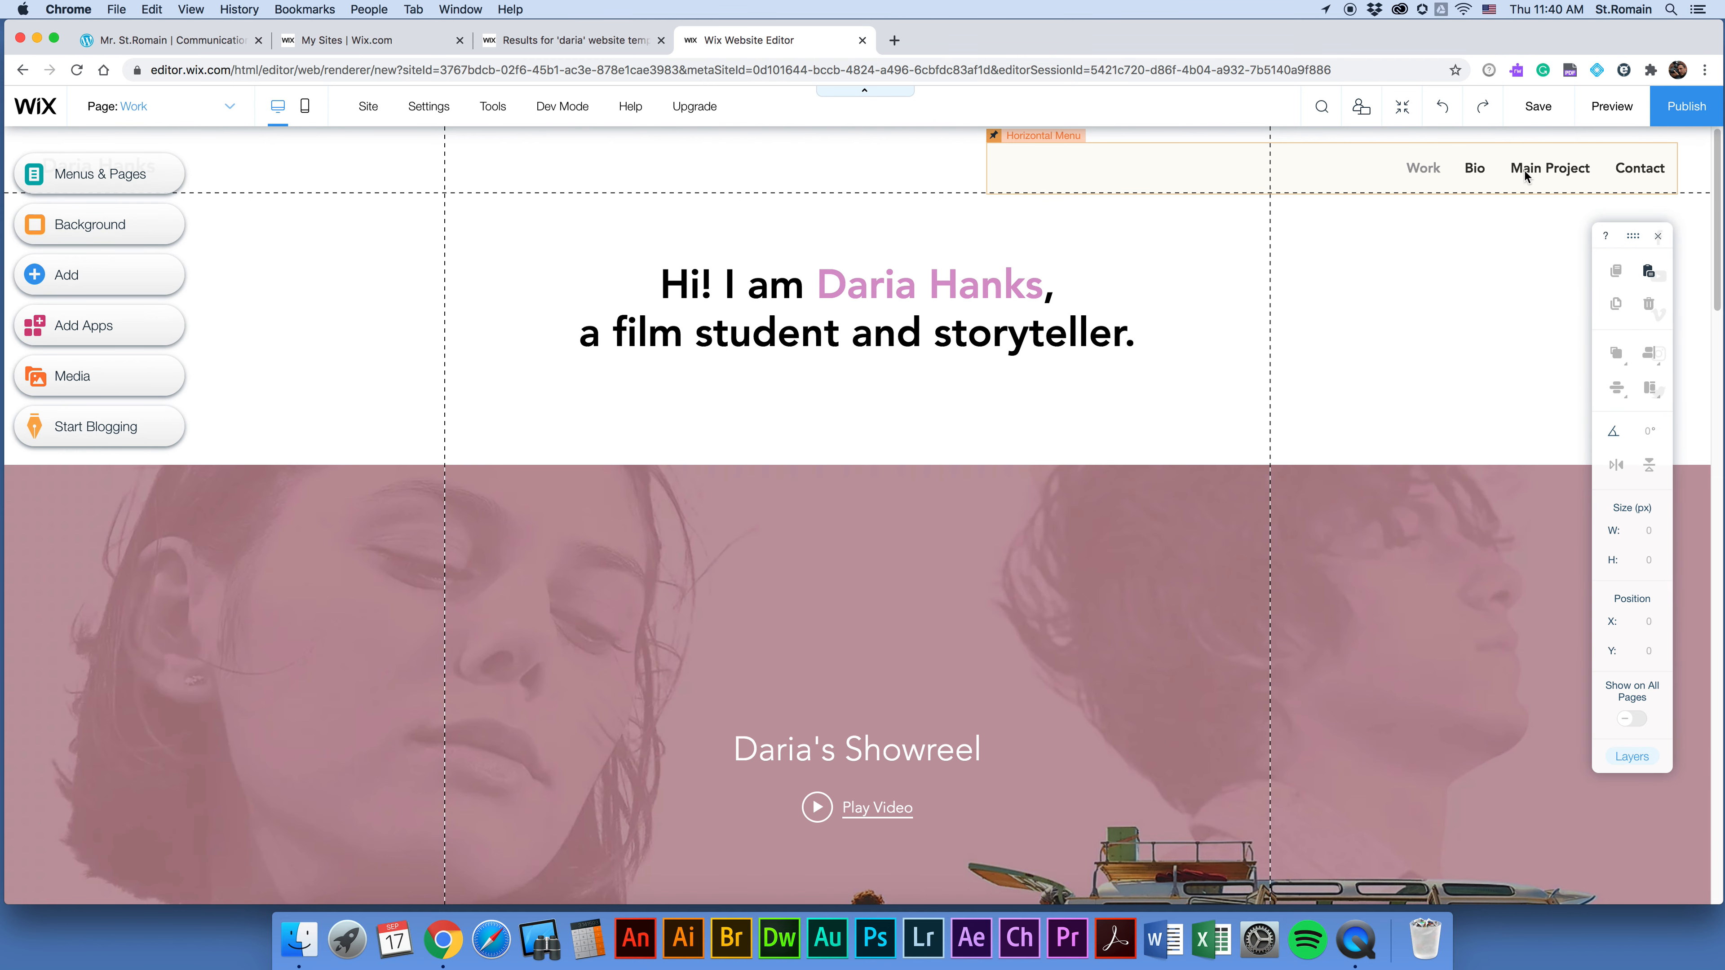
click(227, 106)
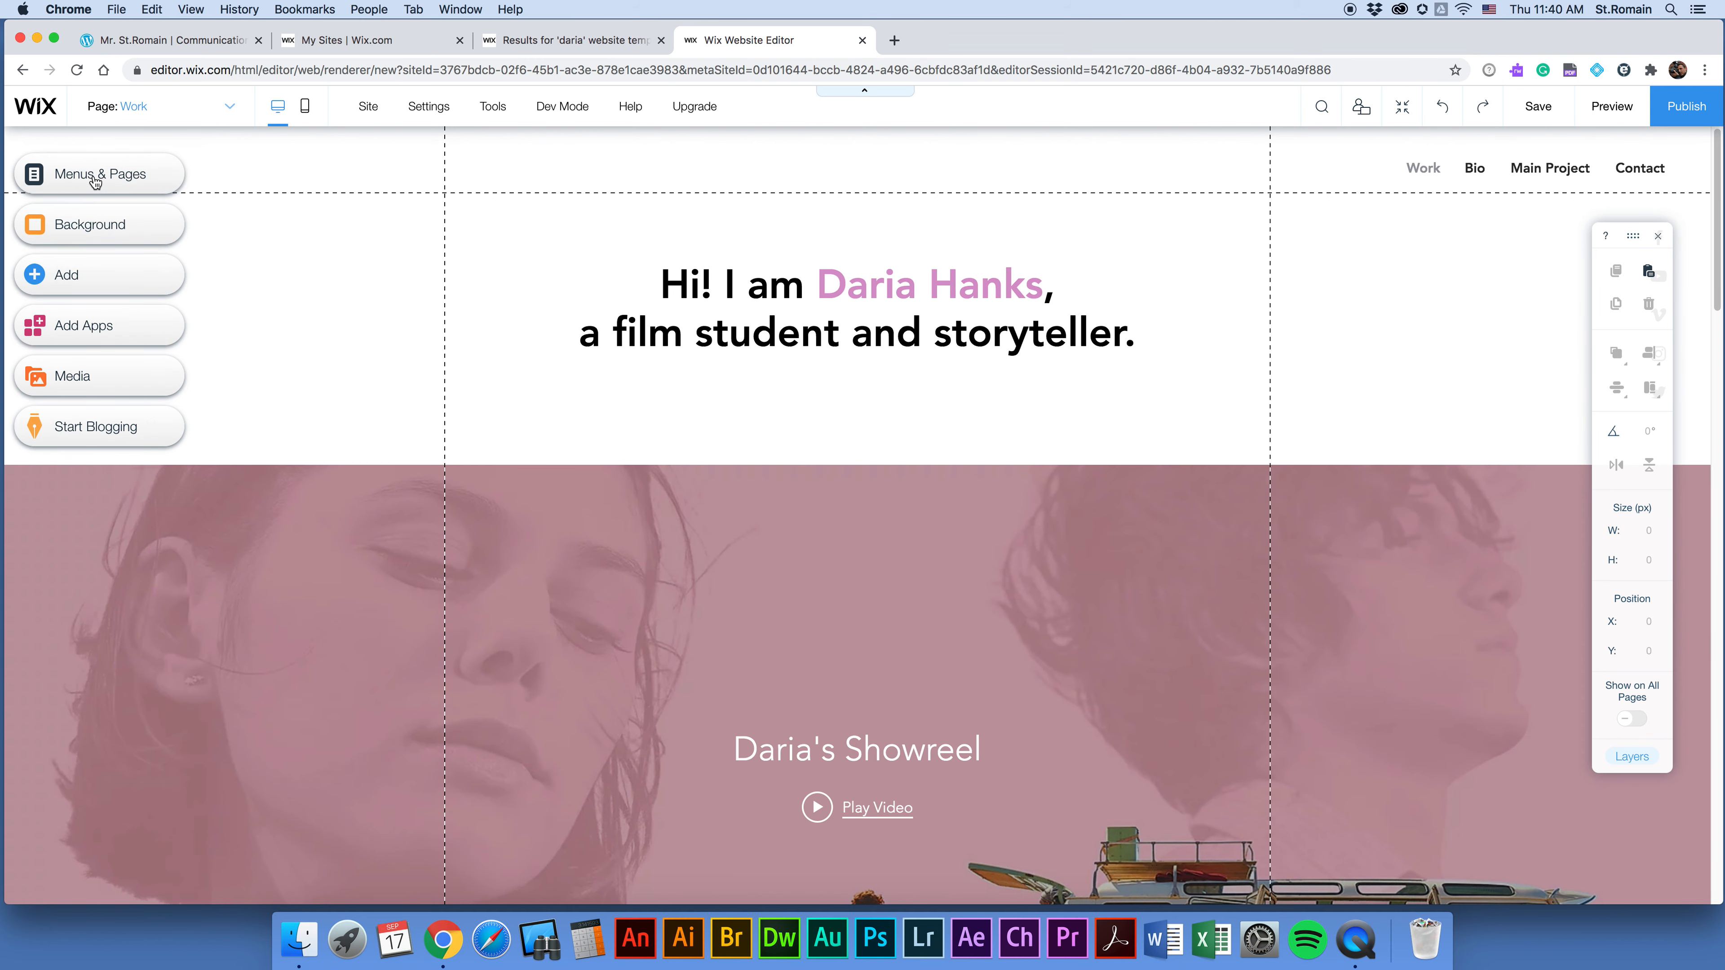
click(95, 178)
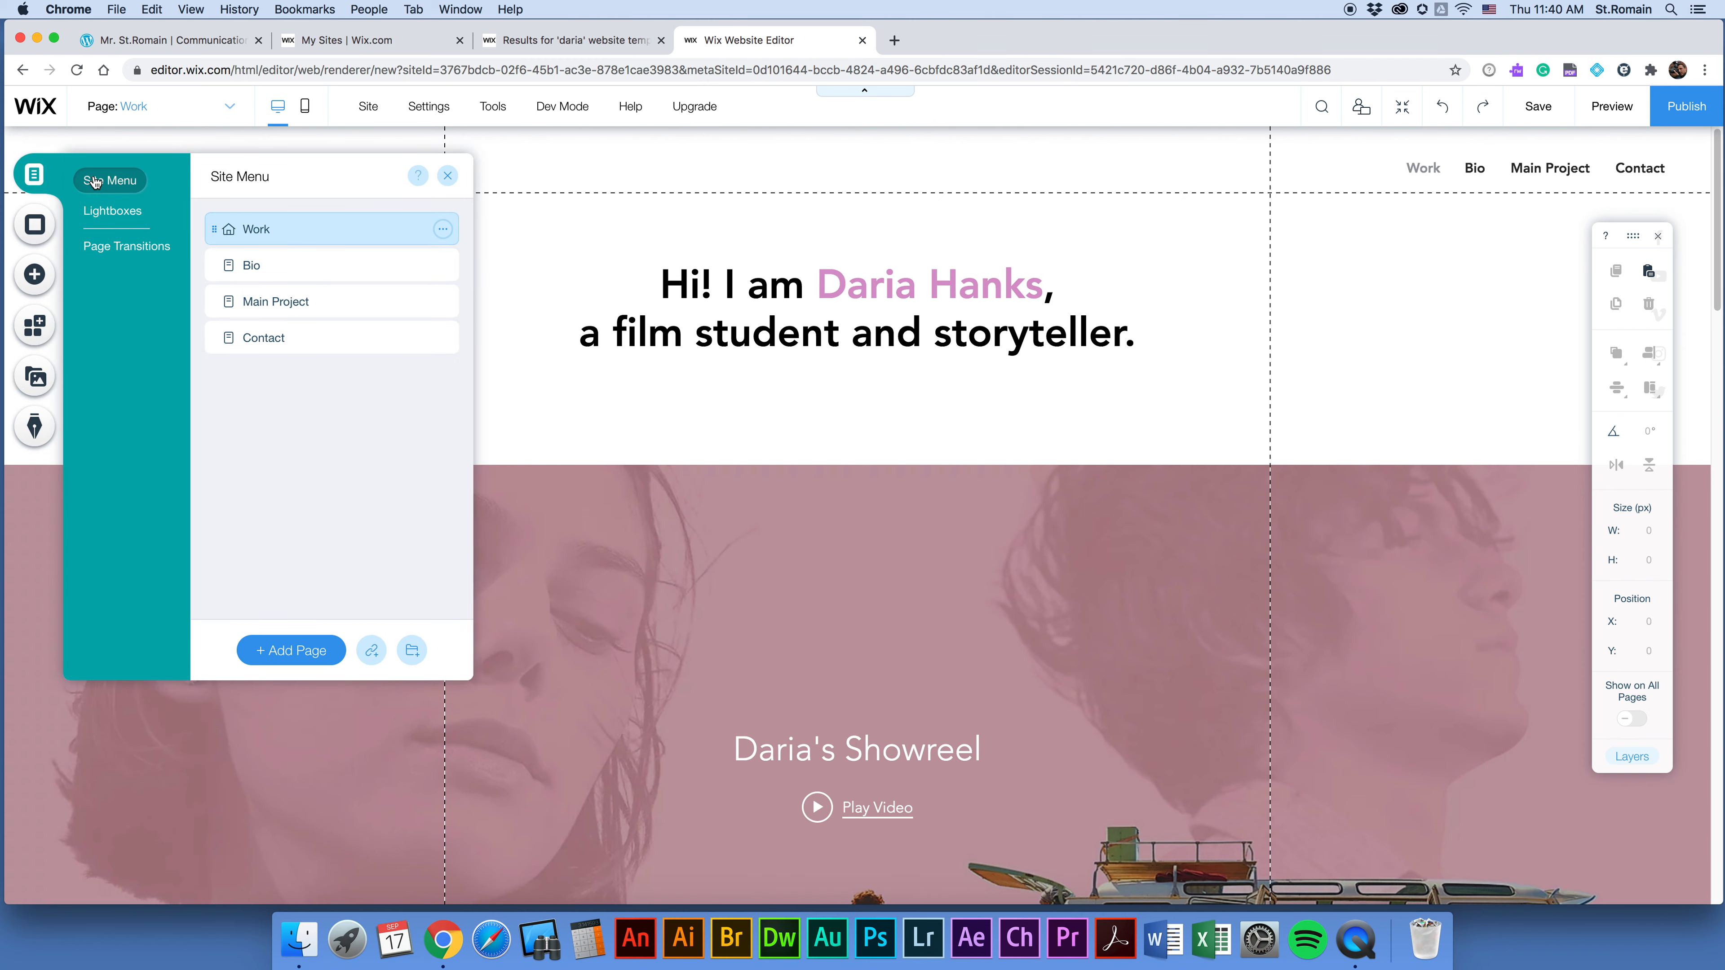
click(132, 145)
click(158, 114)
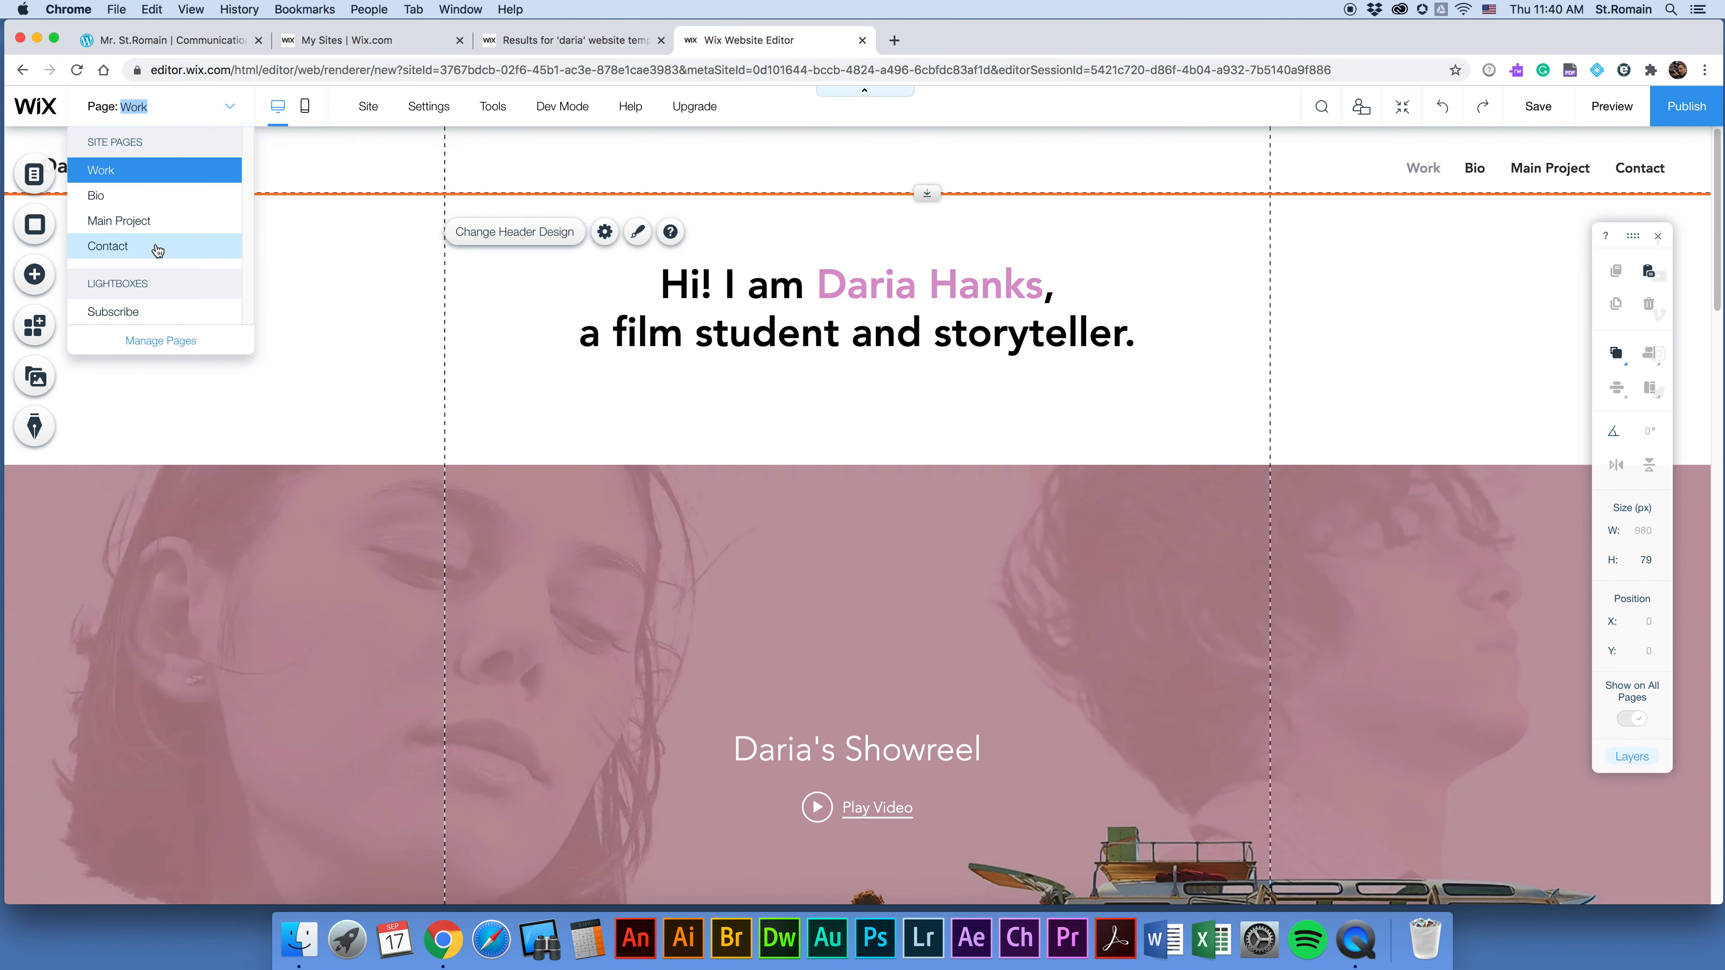
click(164, 342)
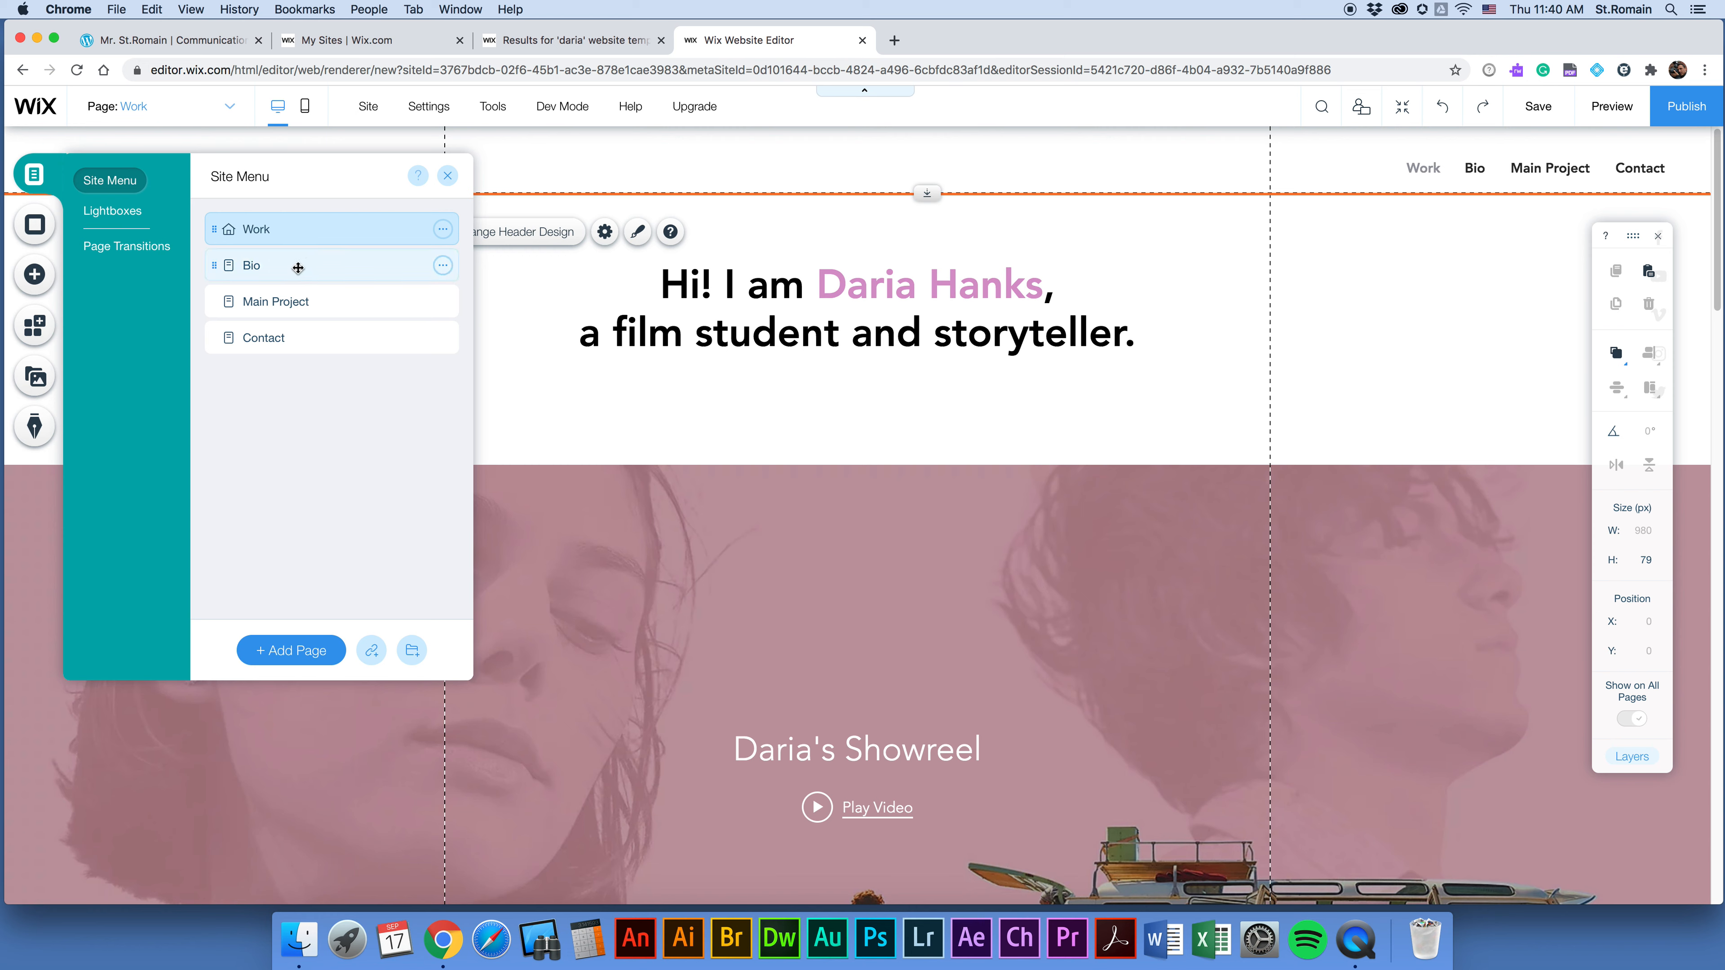
Try moving the Bio page below Main Project in the site menu, view the Work page, and move Main Project back below Bio.
drag(306, 268, 300, 293)
click(300, 292)
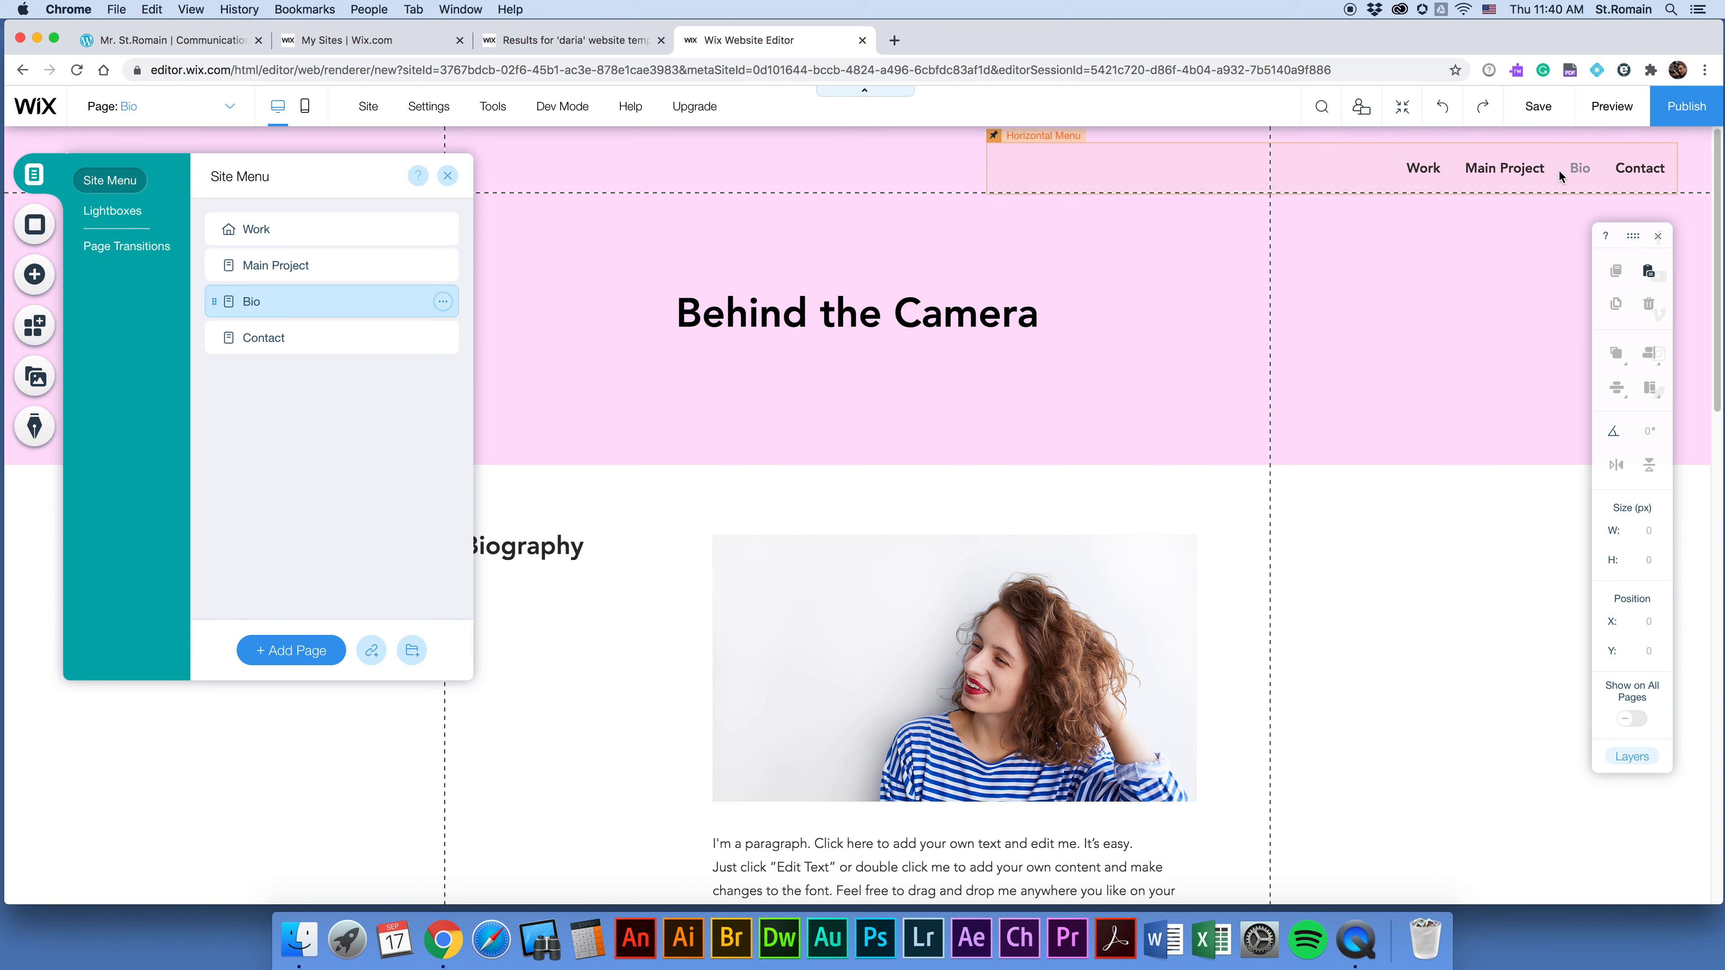
click(261, 230)
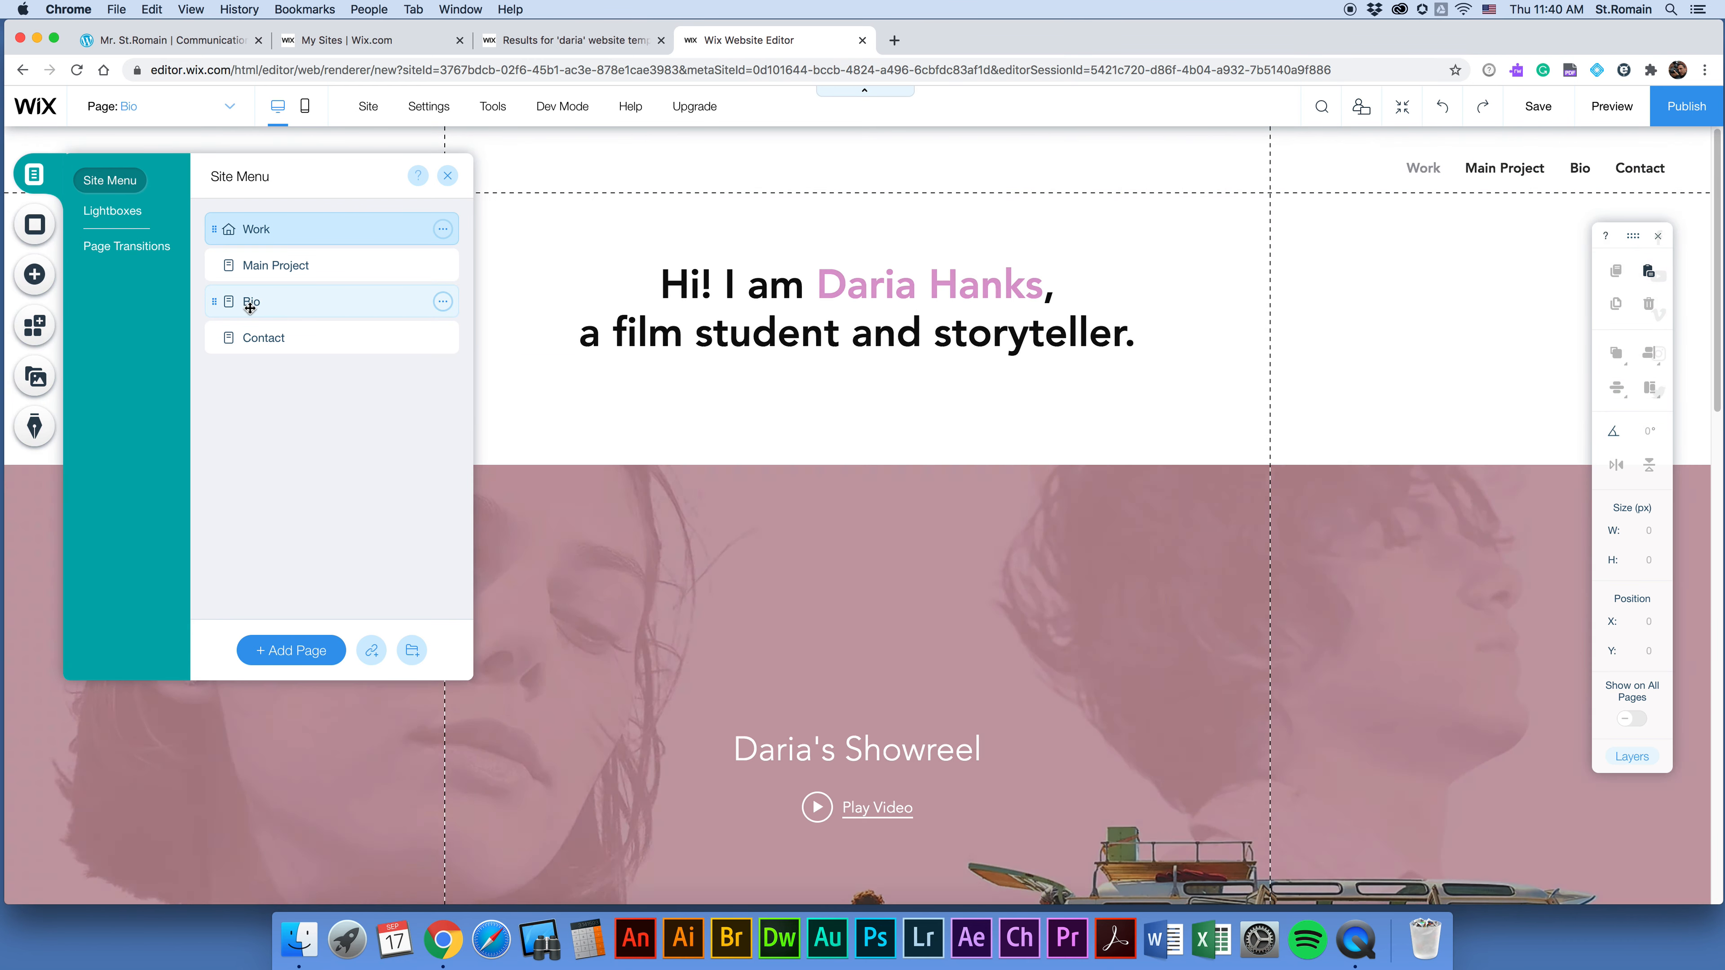
drag(238, 264, 277, 305)
click(277, 304)
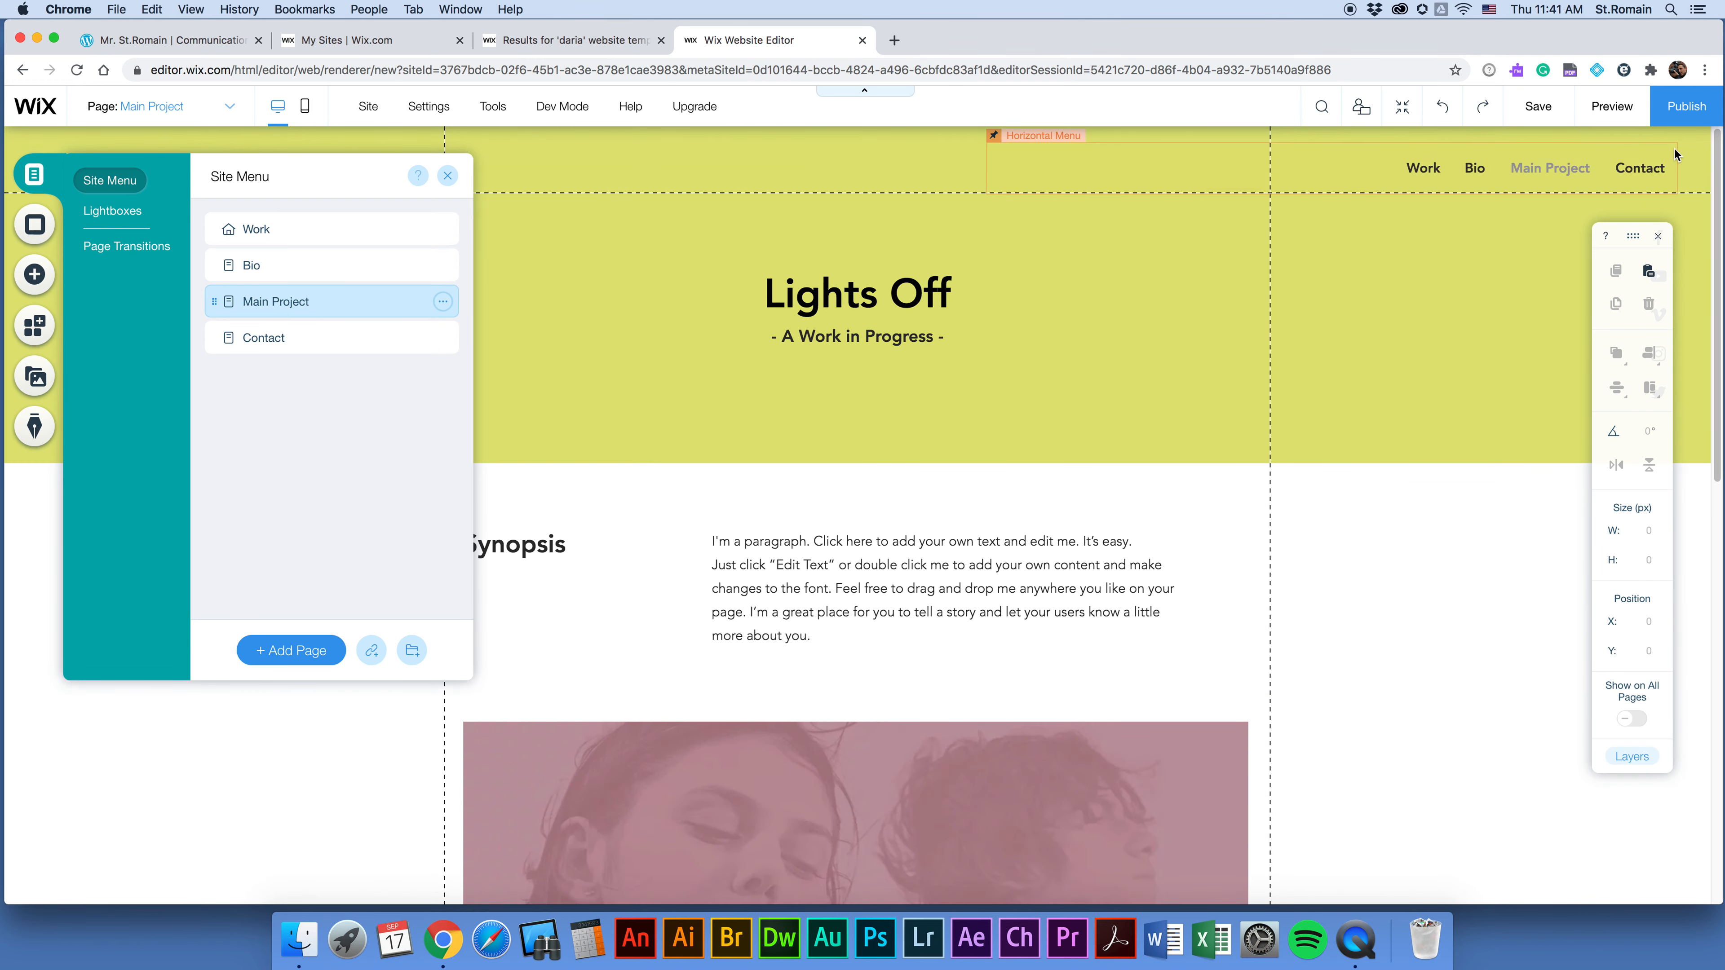
Try moving the Bio page to the end of the site menu, view the Work page, and move Bio back below Work.
drag(358, 258, 405, 332)
click(406, 331)
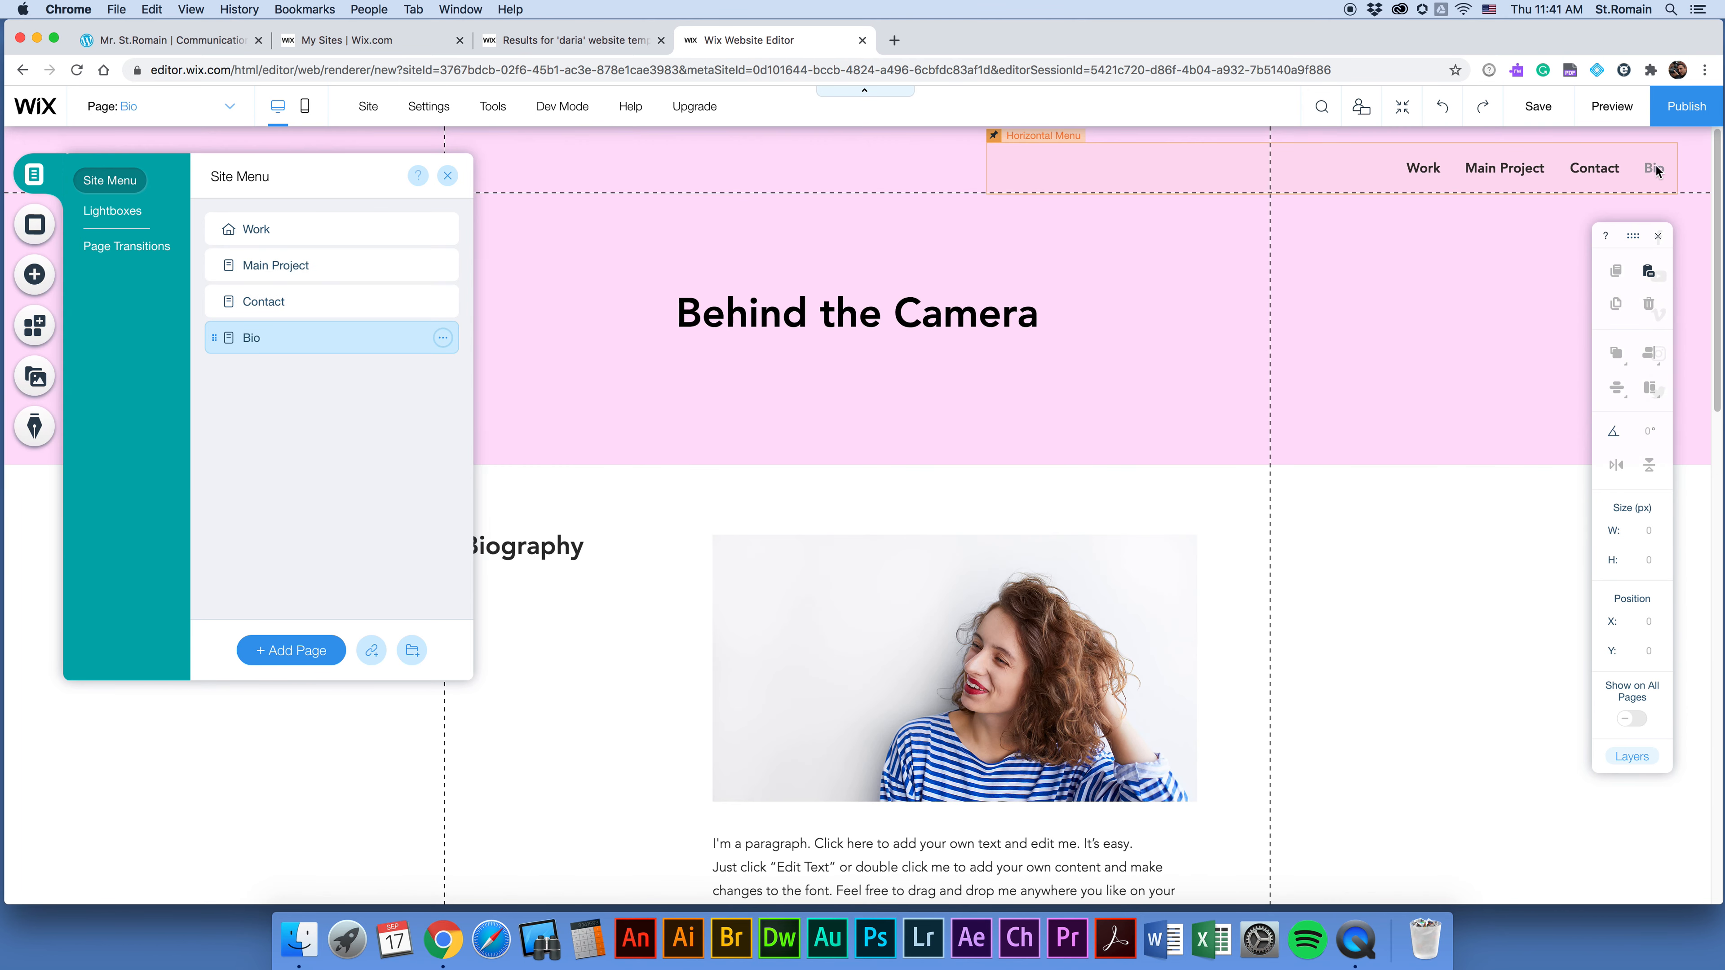
click(286, 301)
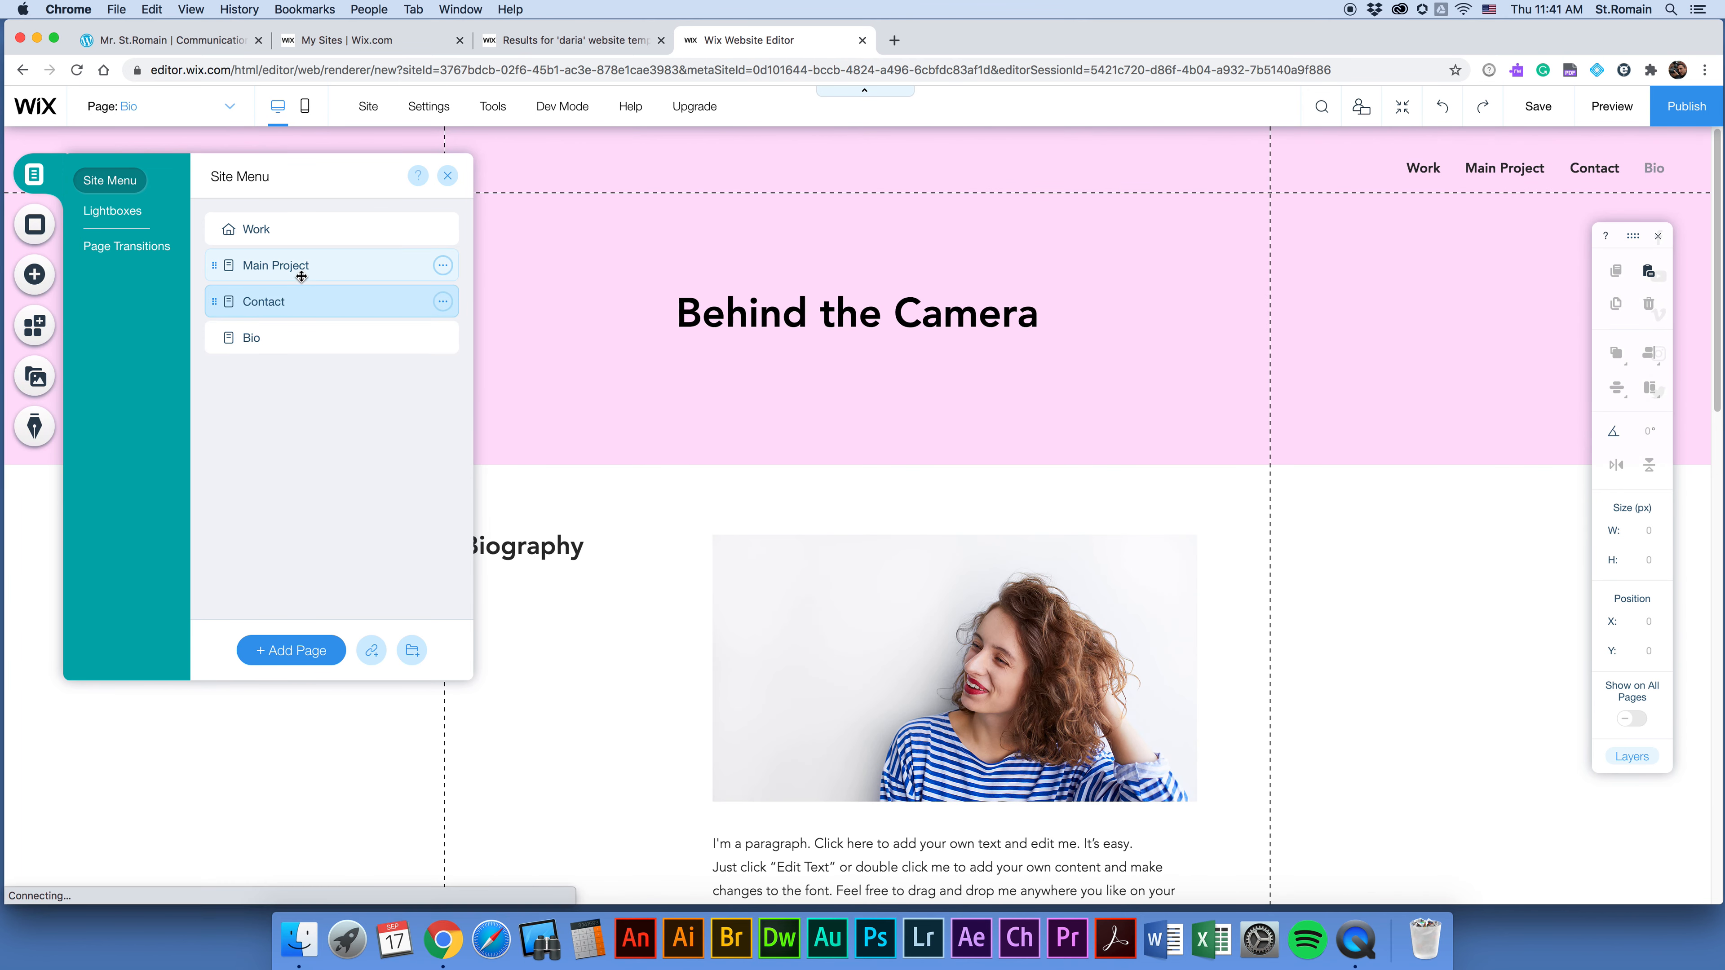
click(302, 232)
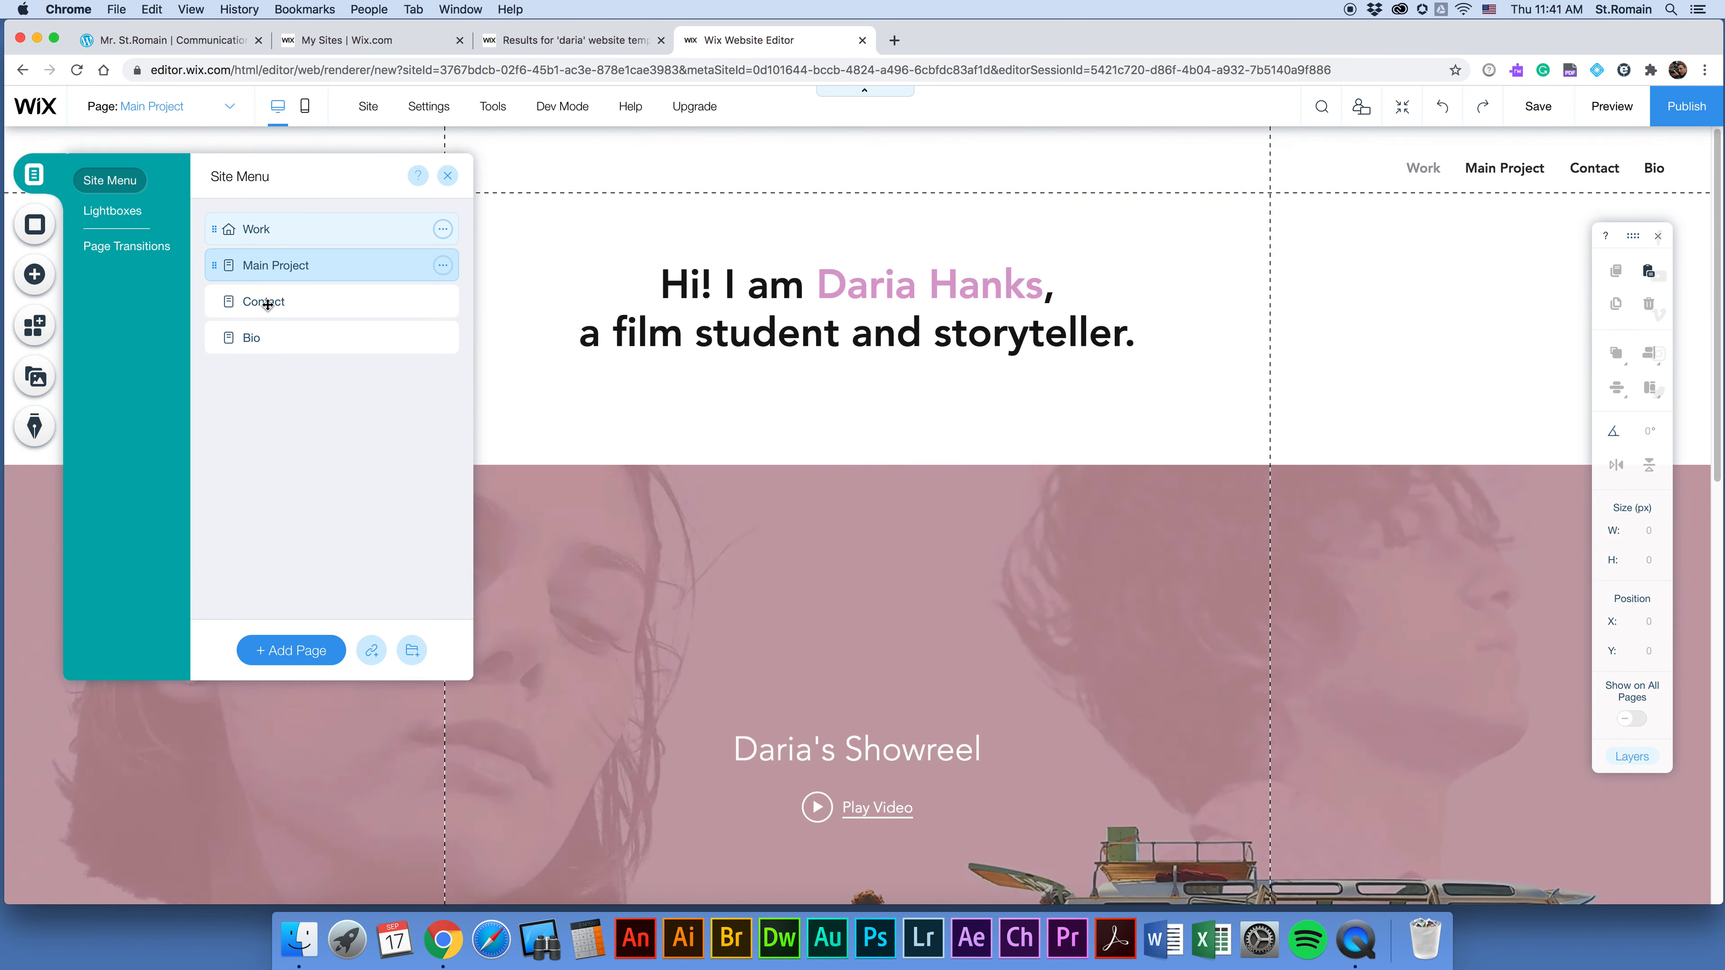
drag(288, 337, 279, 252)
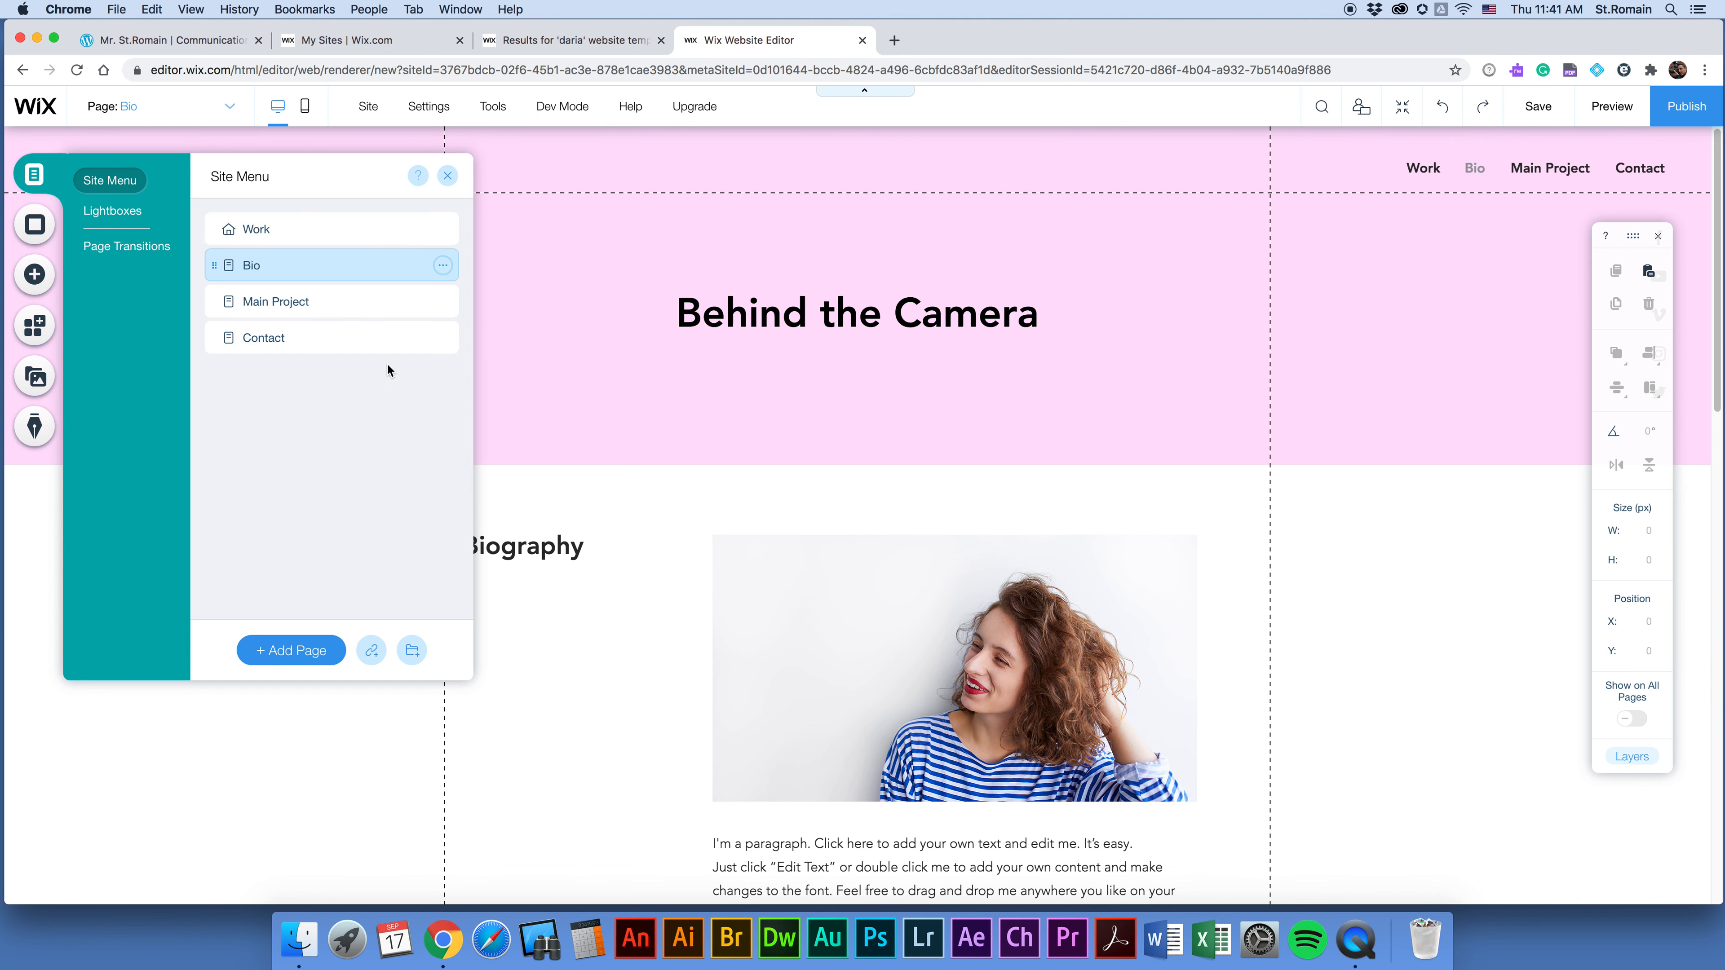
Add a new page named Work Samples and place it below Main Project in the site menu.
click(285, 656)
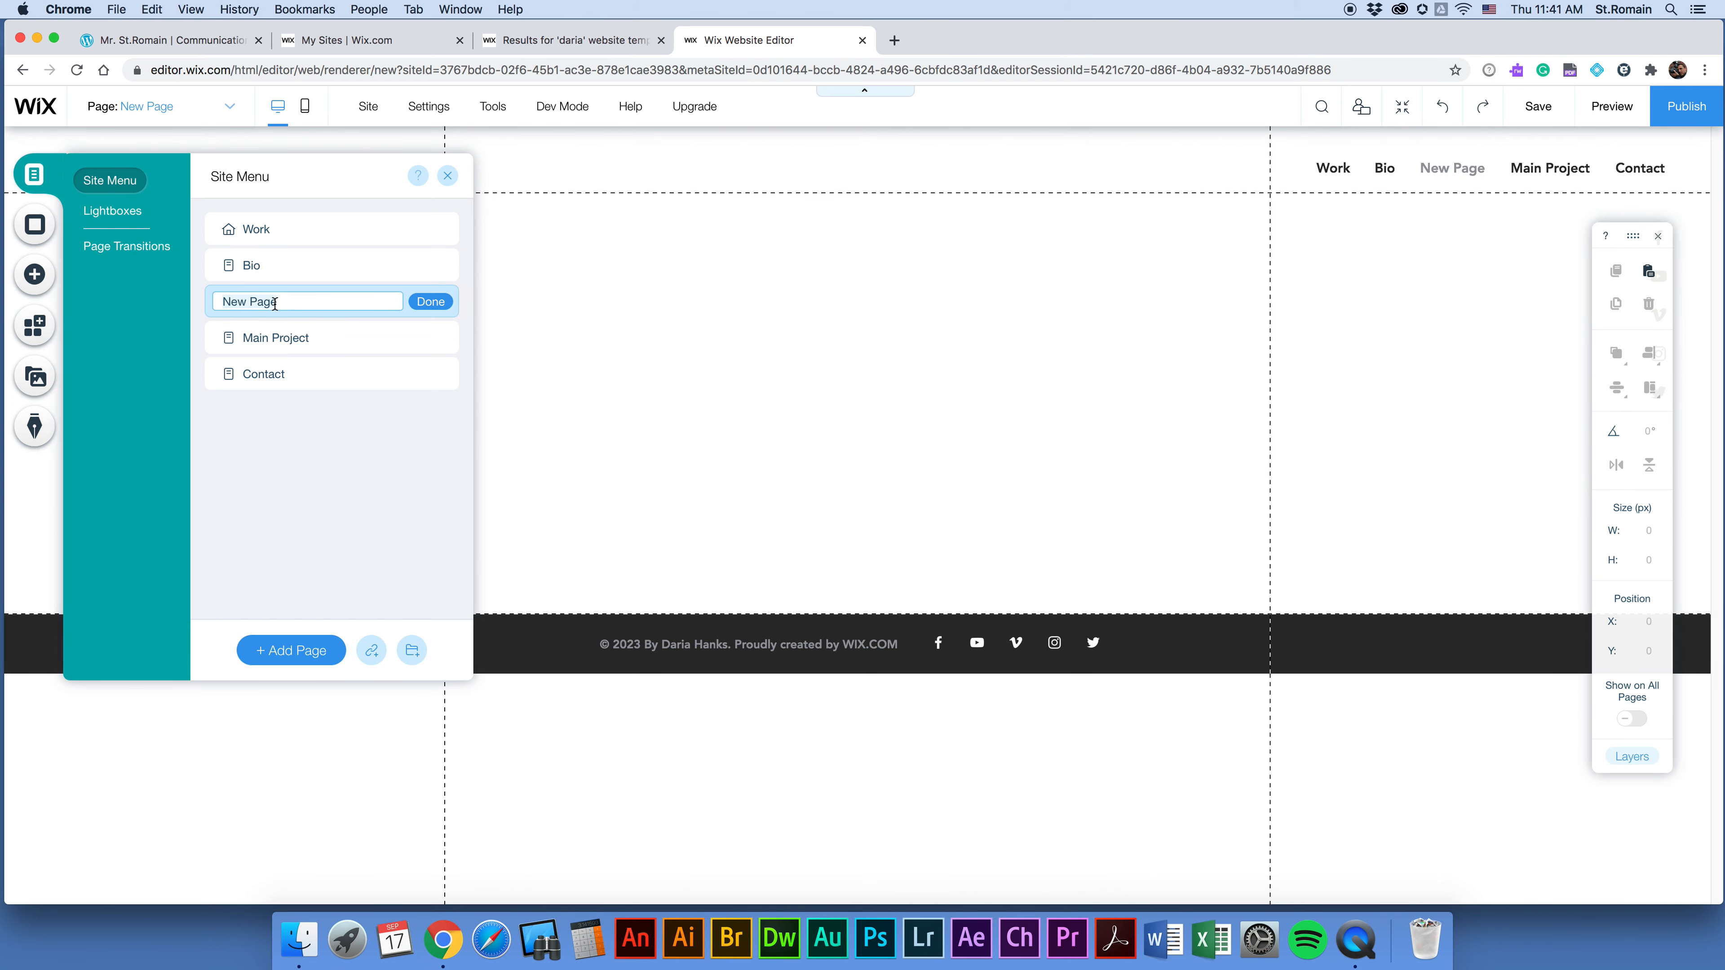
text(Work Samples)
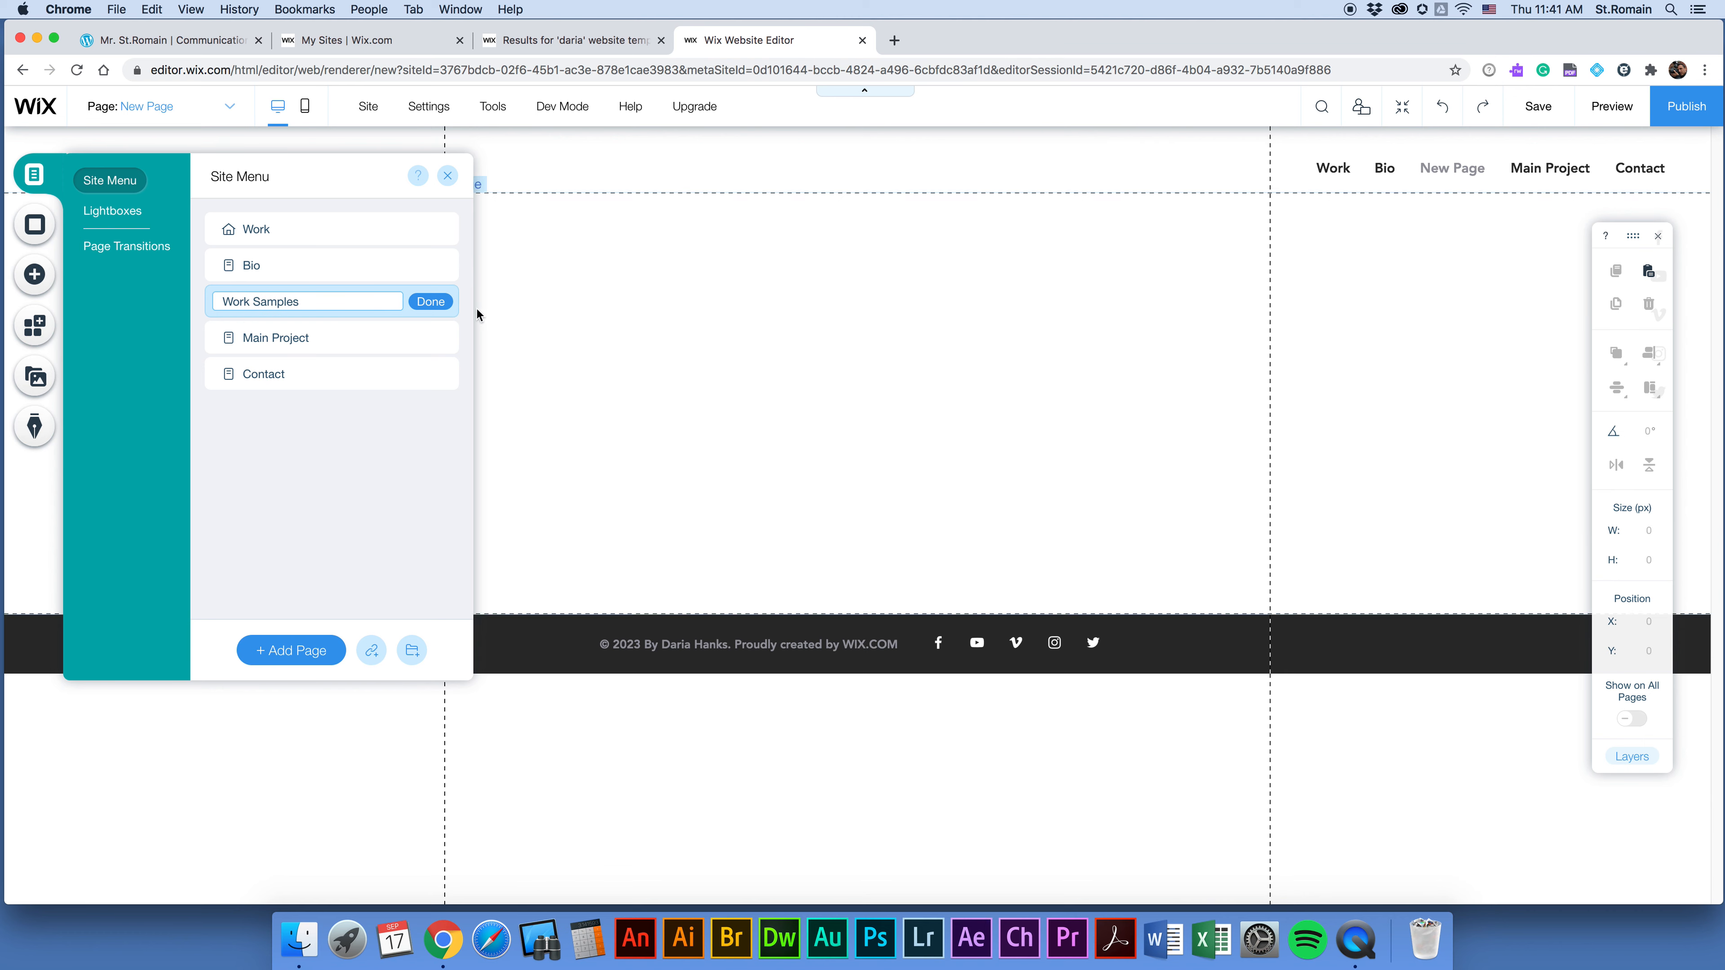
click(428, 304)
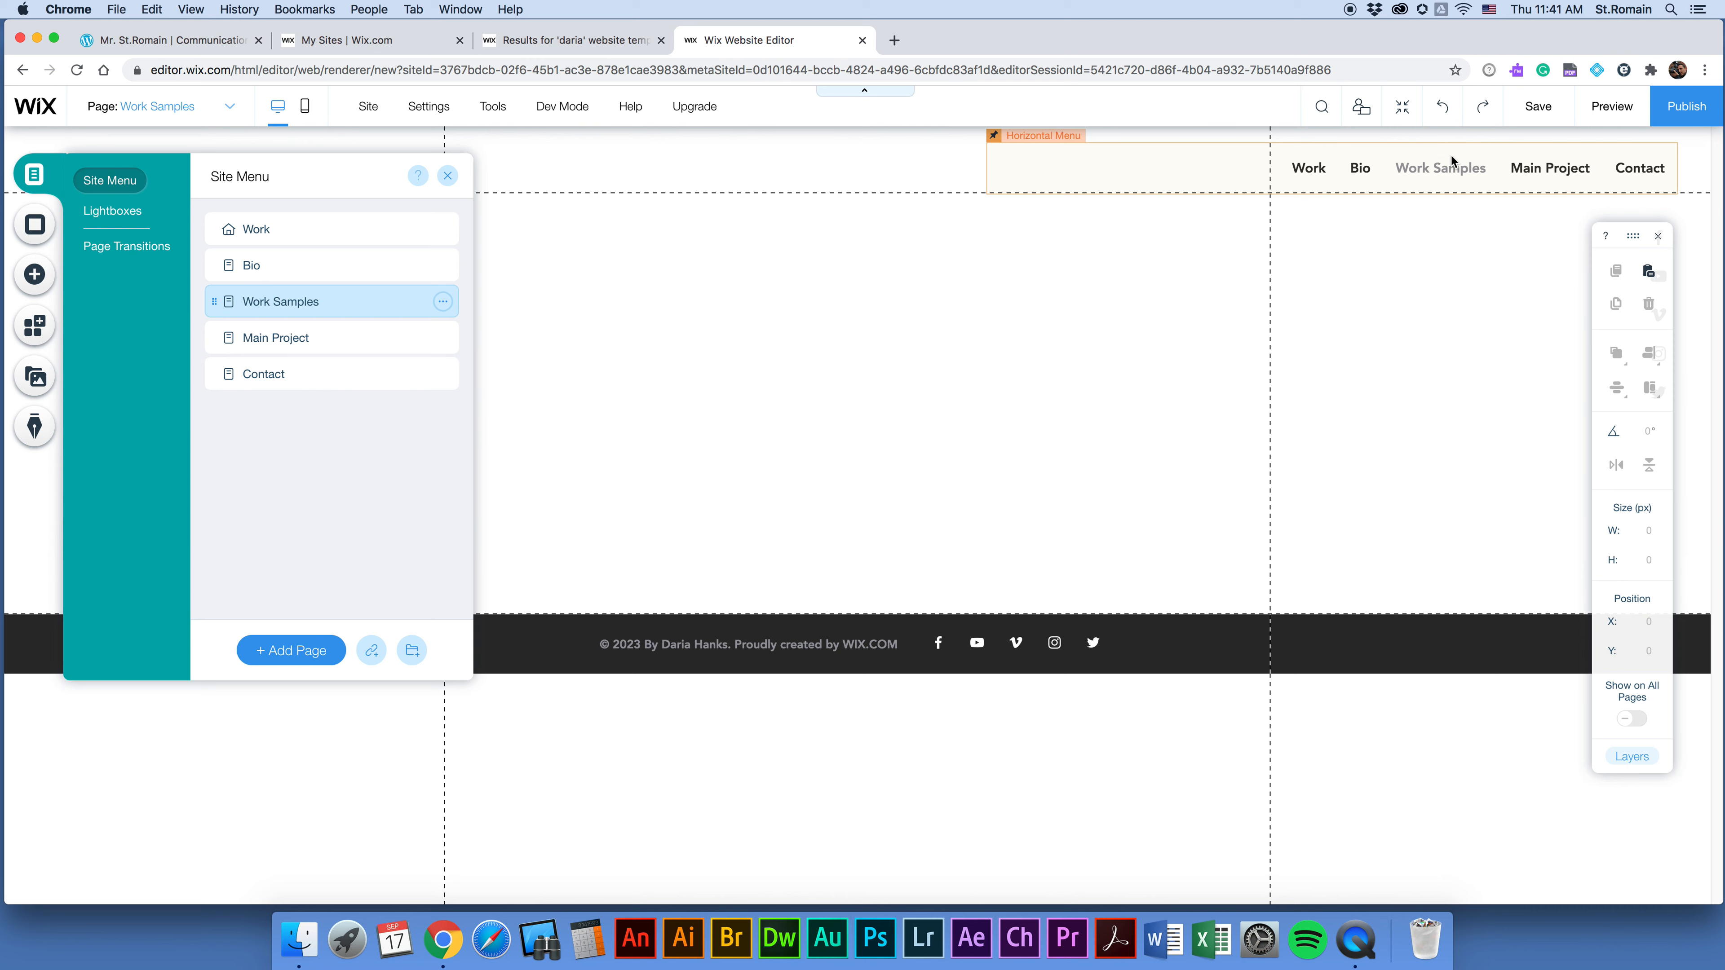
drag(327, 300, 327, 335)
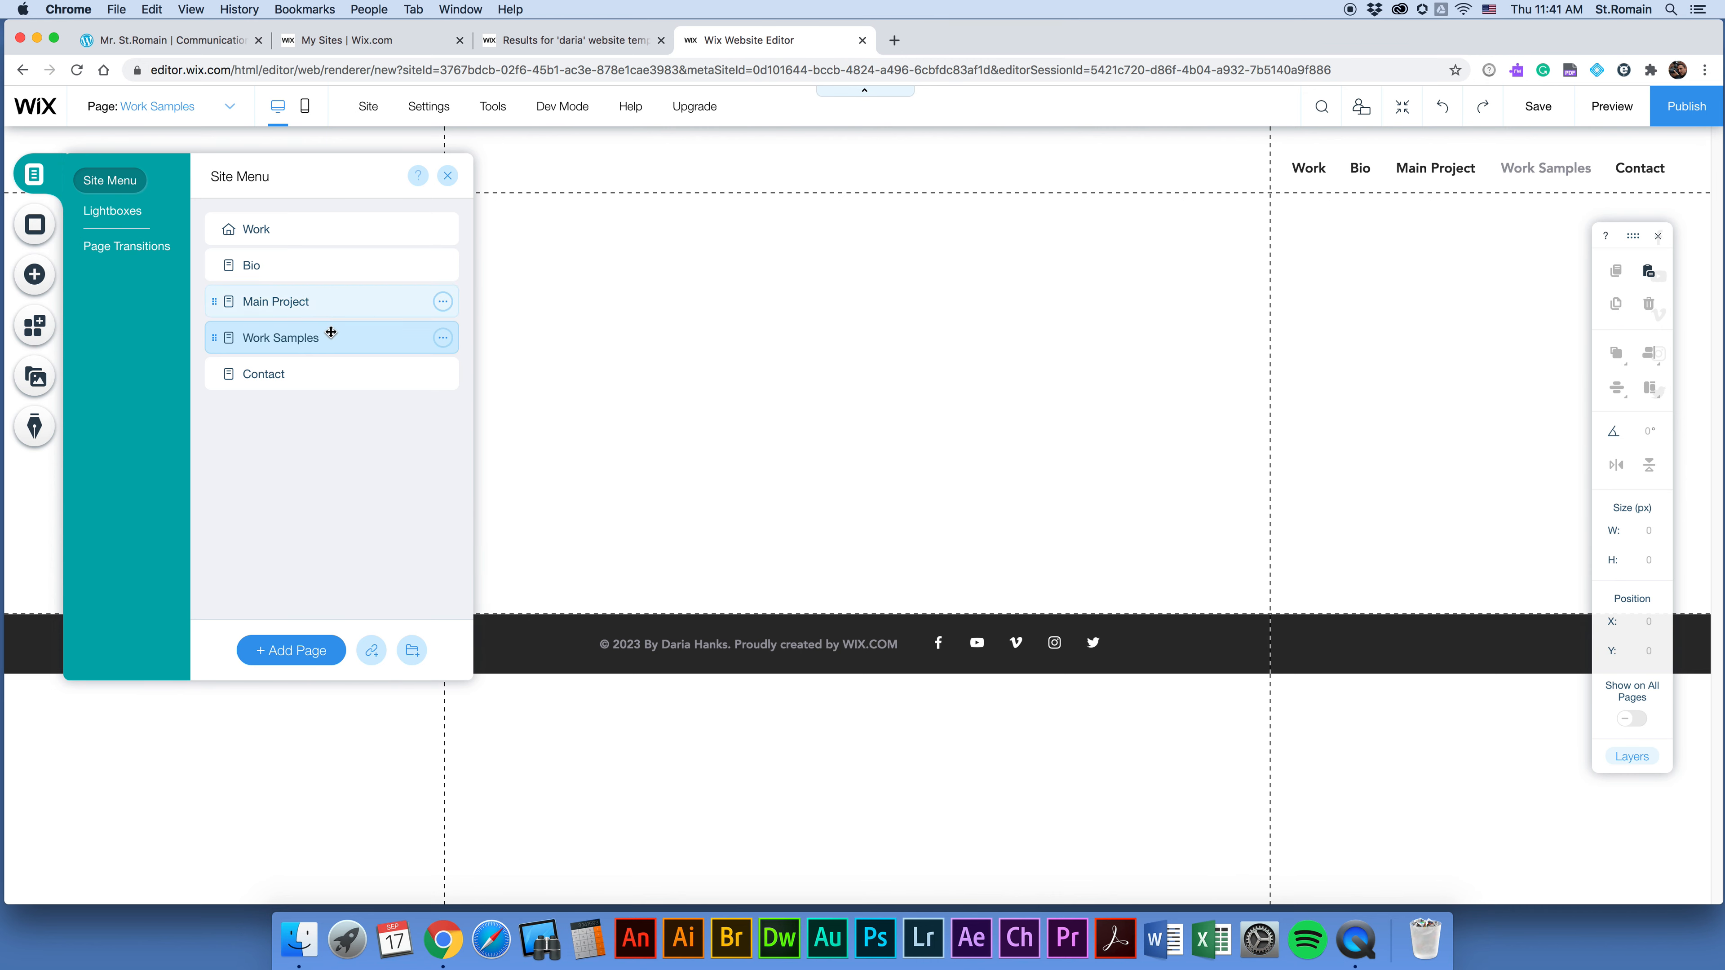
Review the available options for the Work Samples page and rename it Bike Detail View.
click(442, 338)
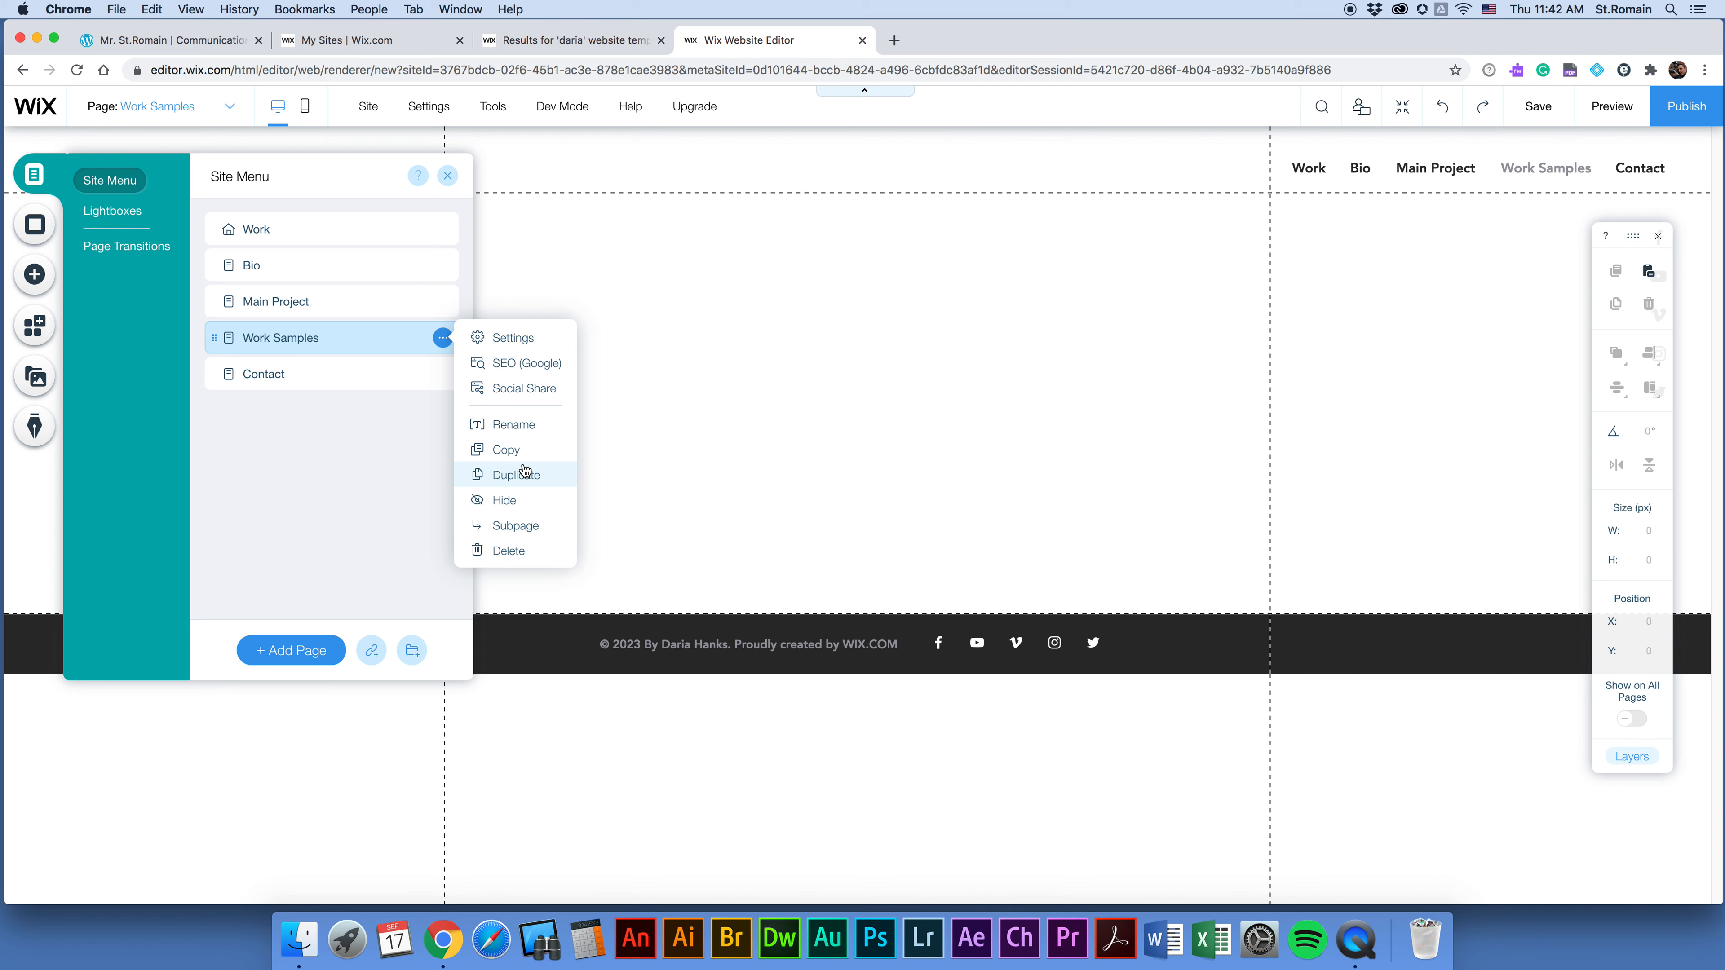
click(300, 338)
right_click(300, 338)
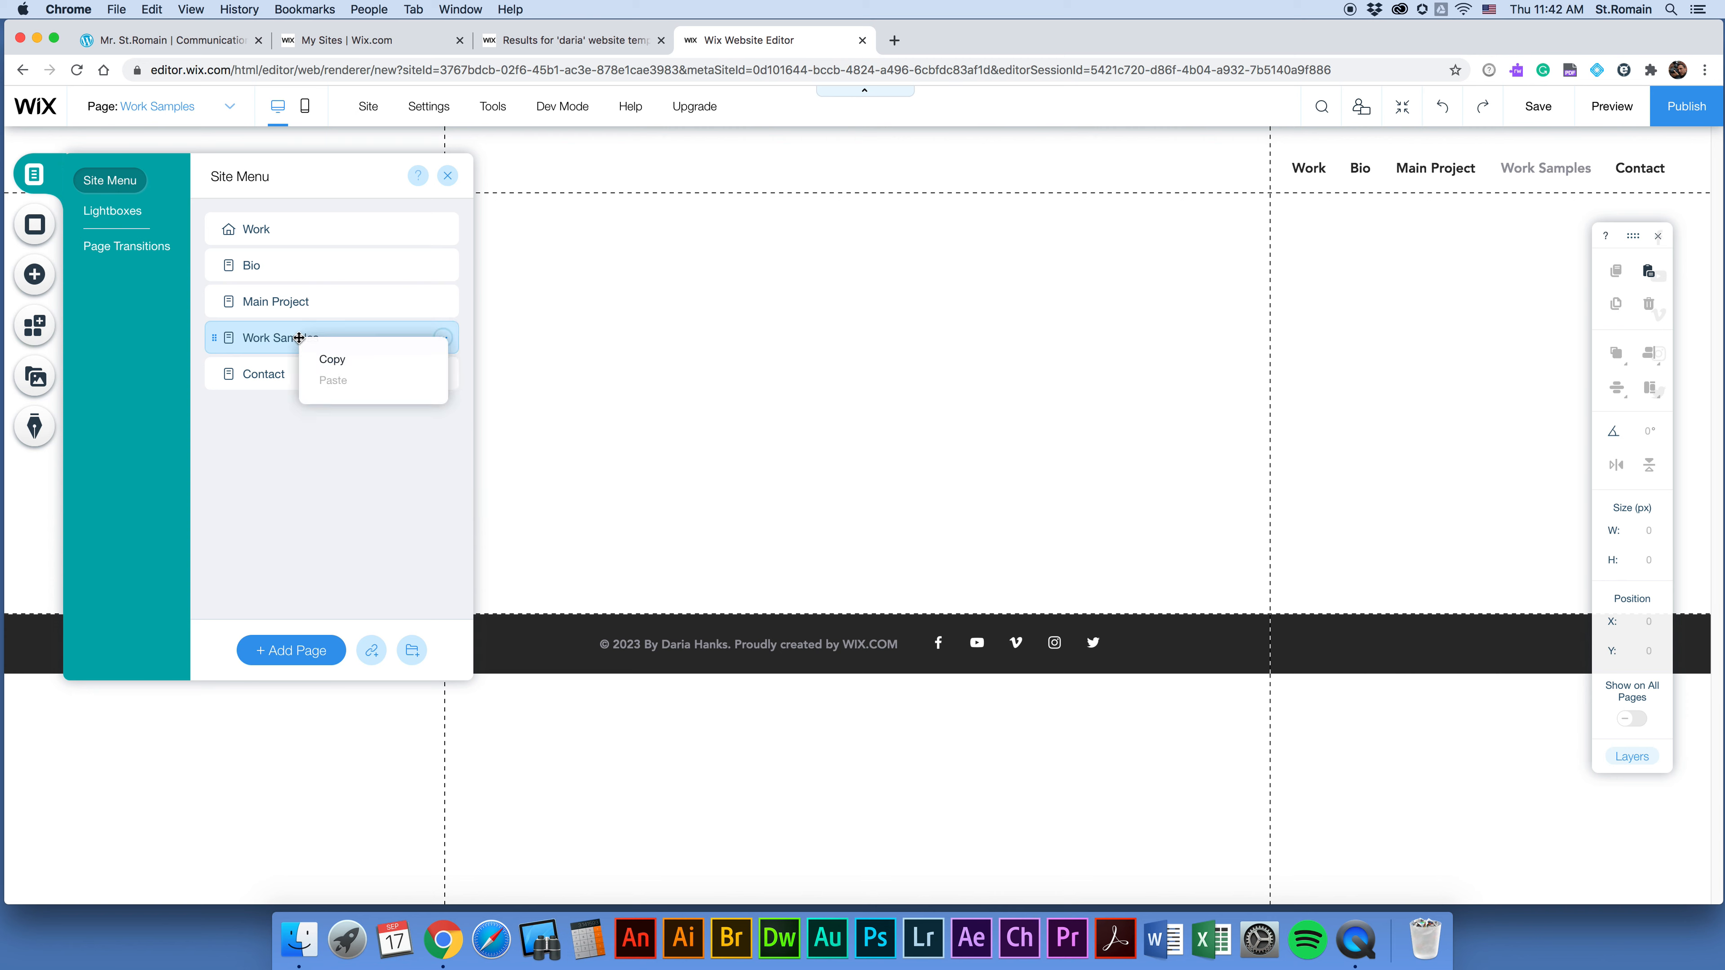
click(275, 339)
click(443, 338)
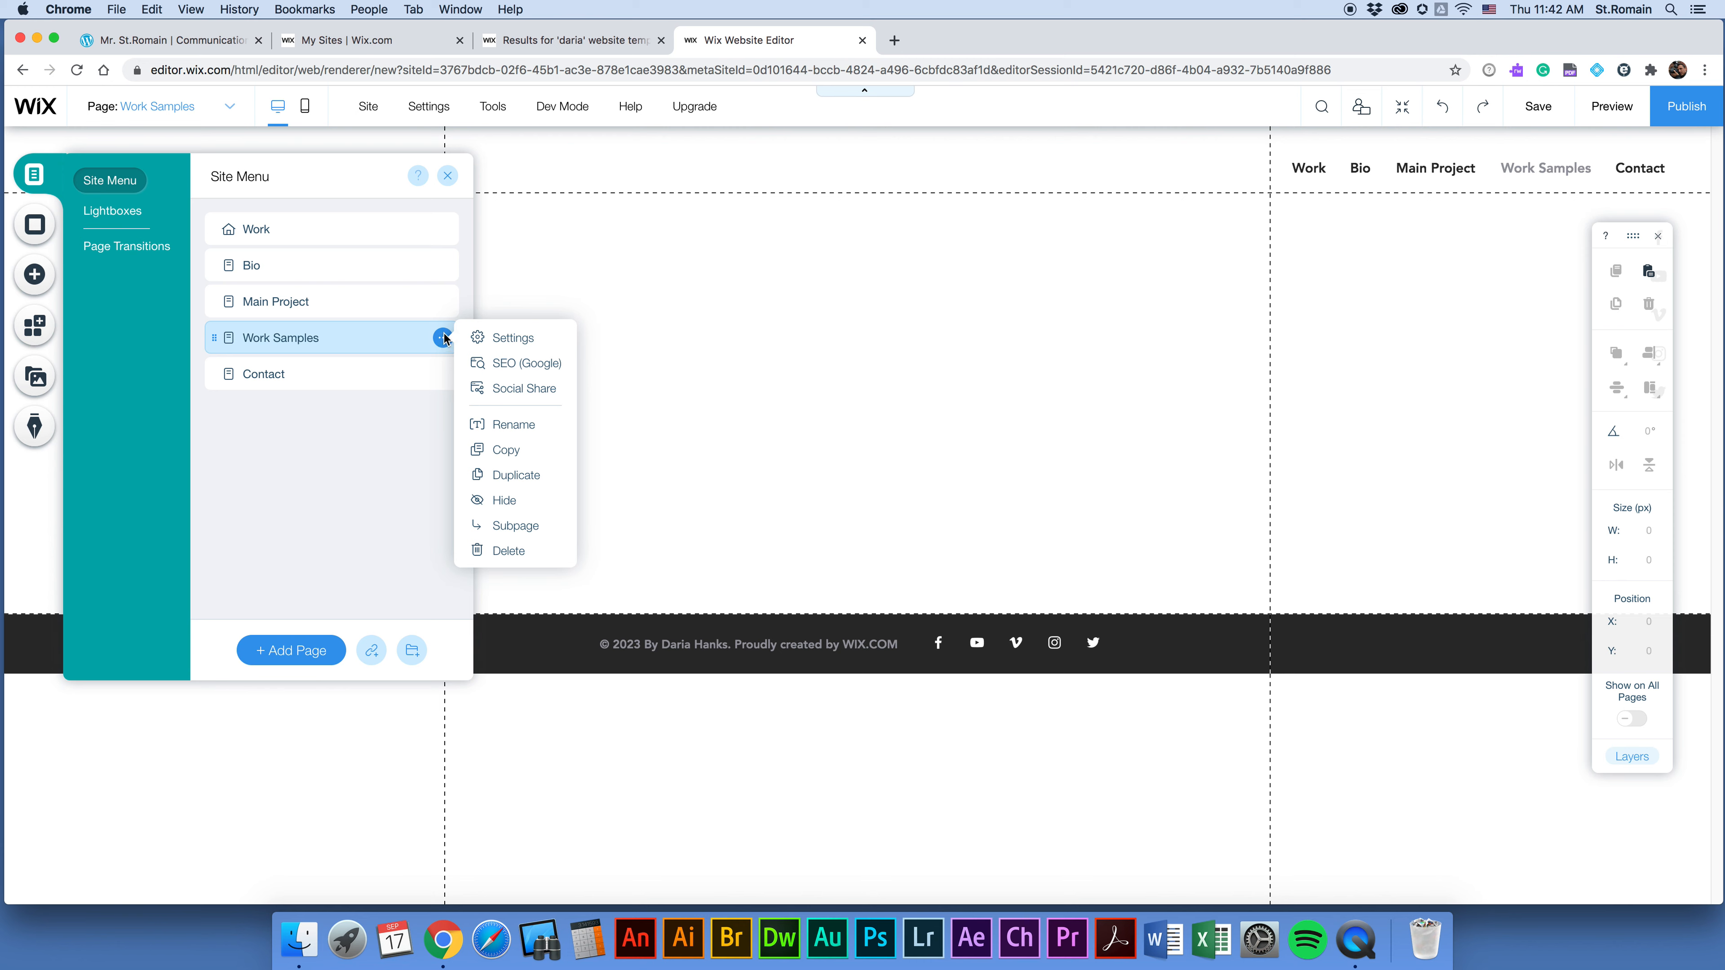
click(510, 425)
text(Bike Details View)
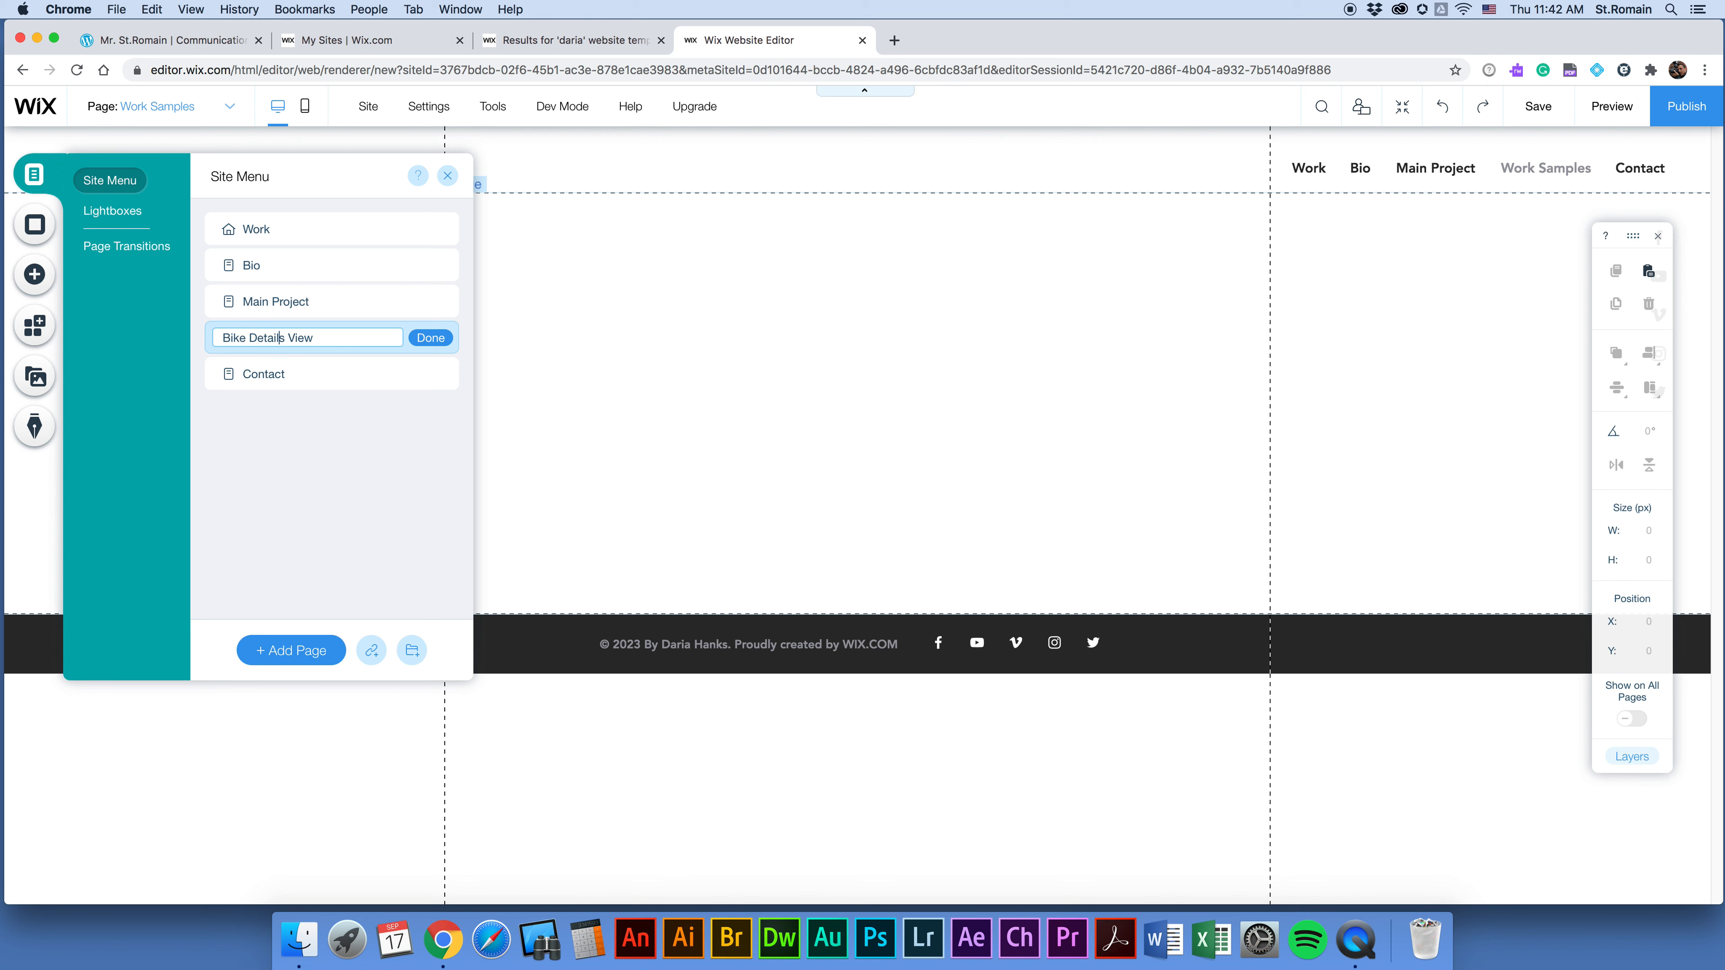
key(Delete)
click(430, 337)
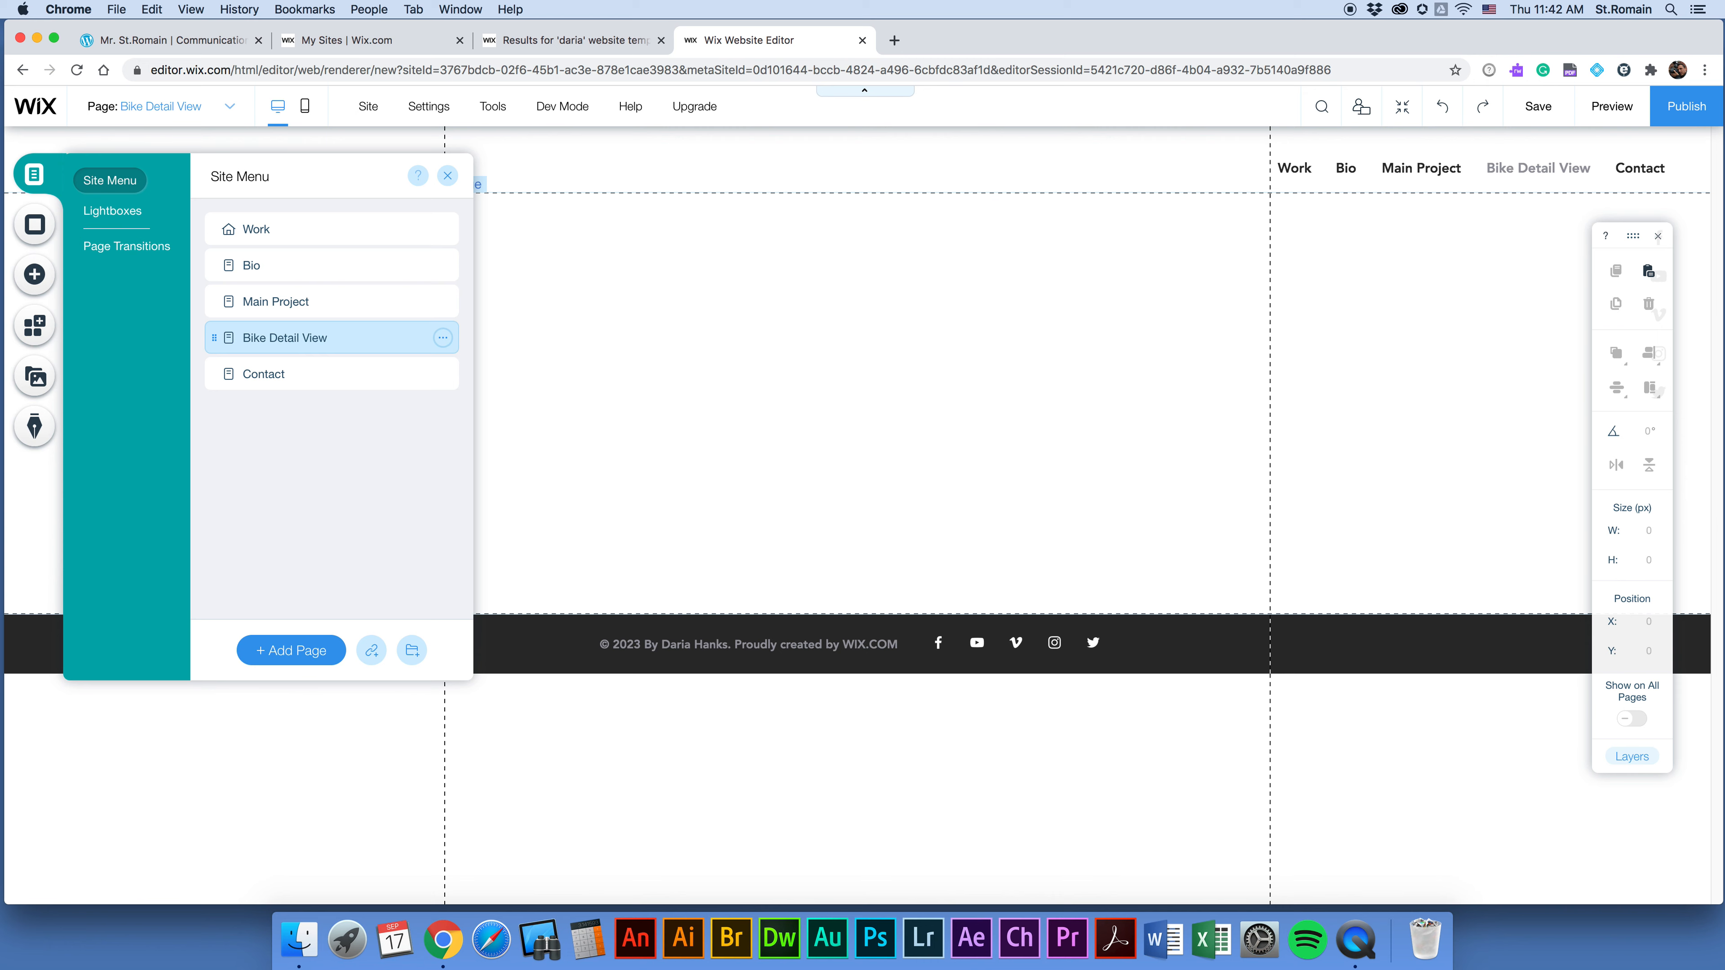
Duplicate the Bike Detail View page and name the copy Mountain Bikes #1.
click(443, 338)
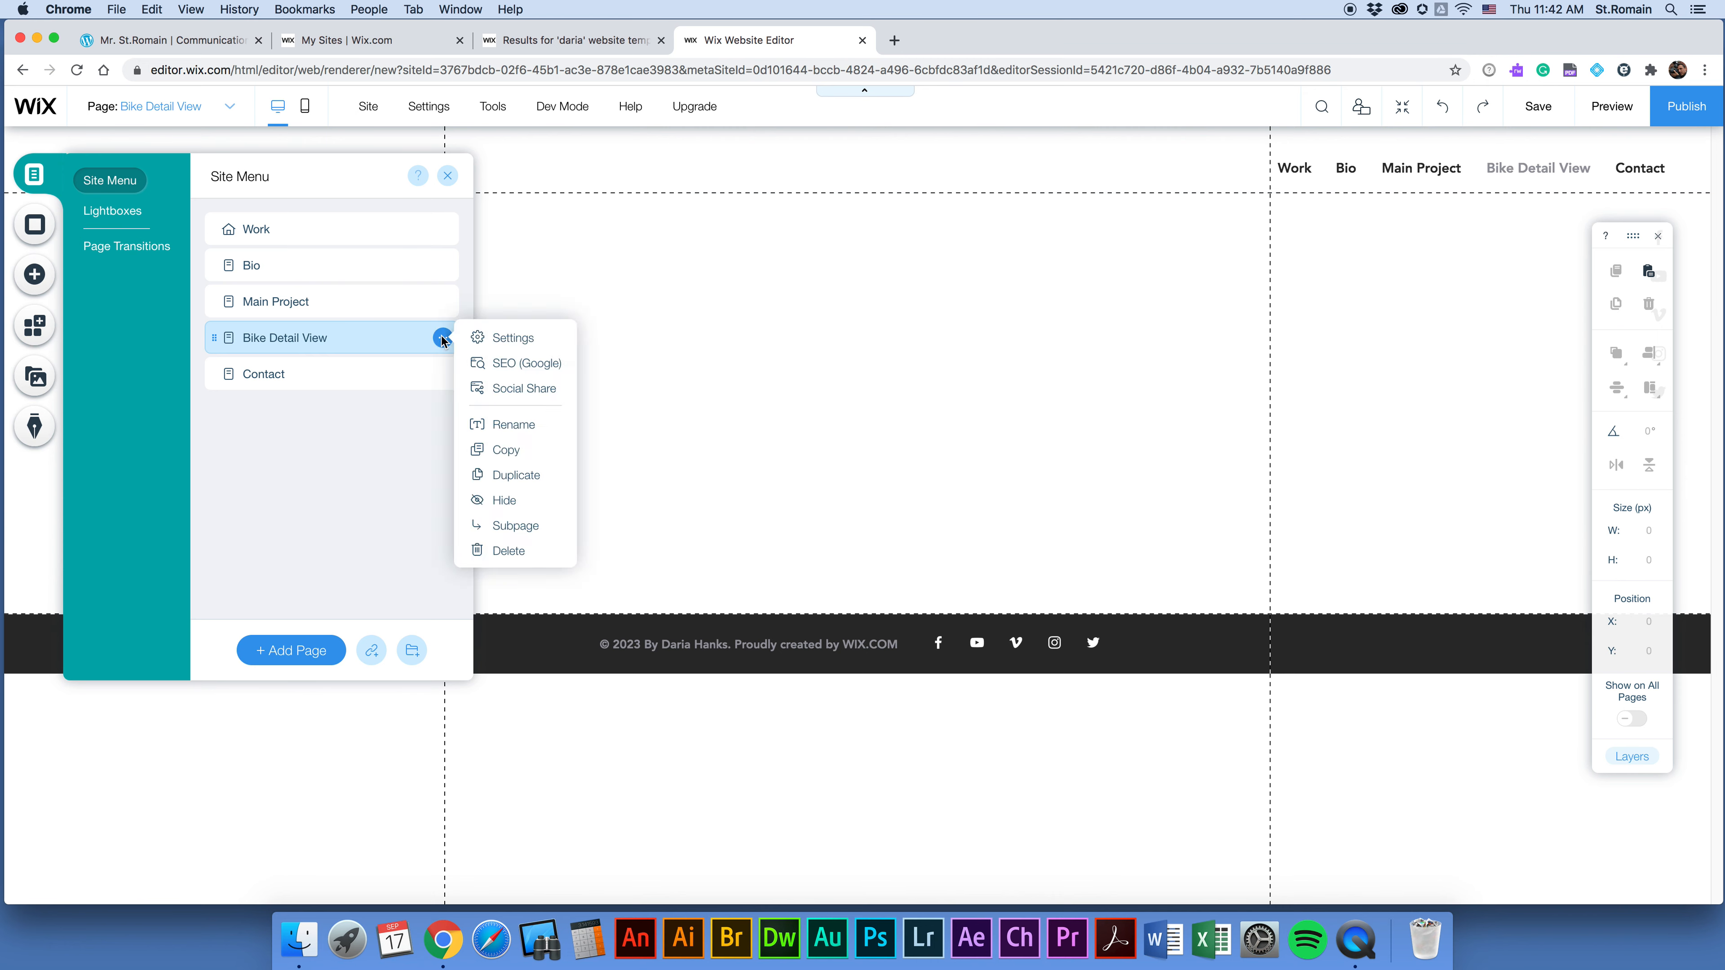
click(501, 476)
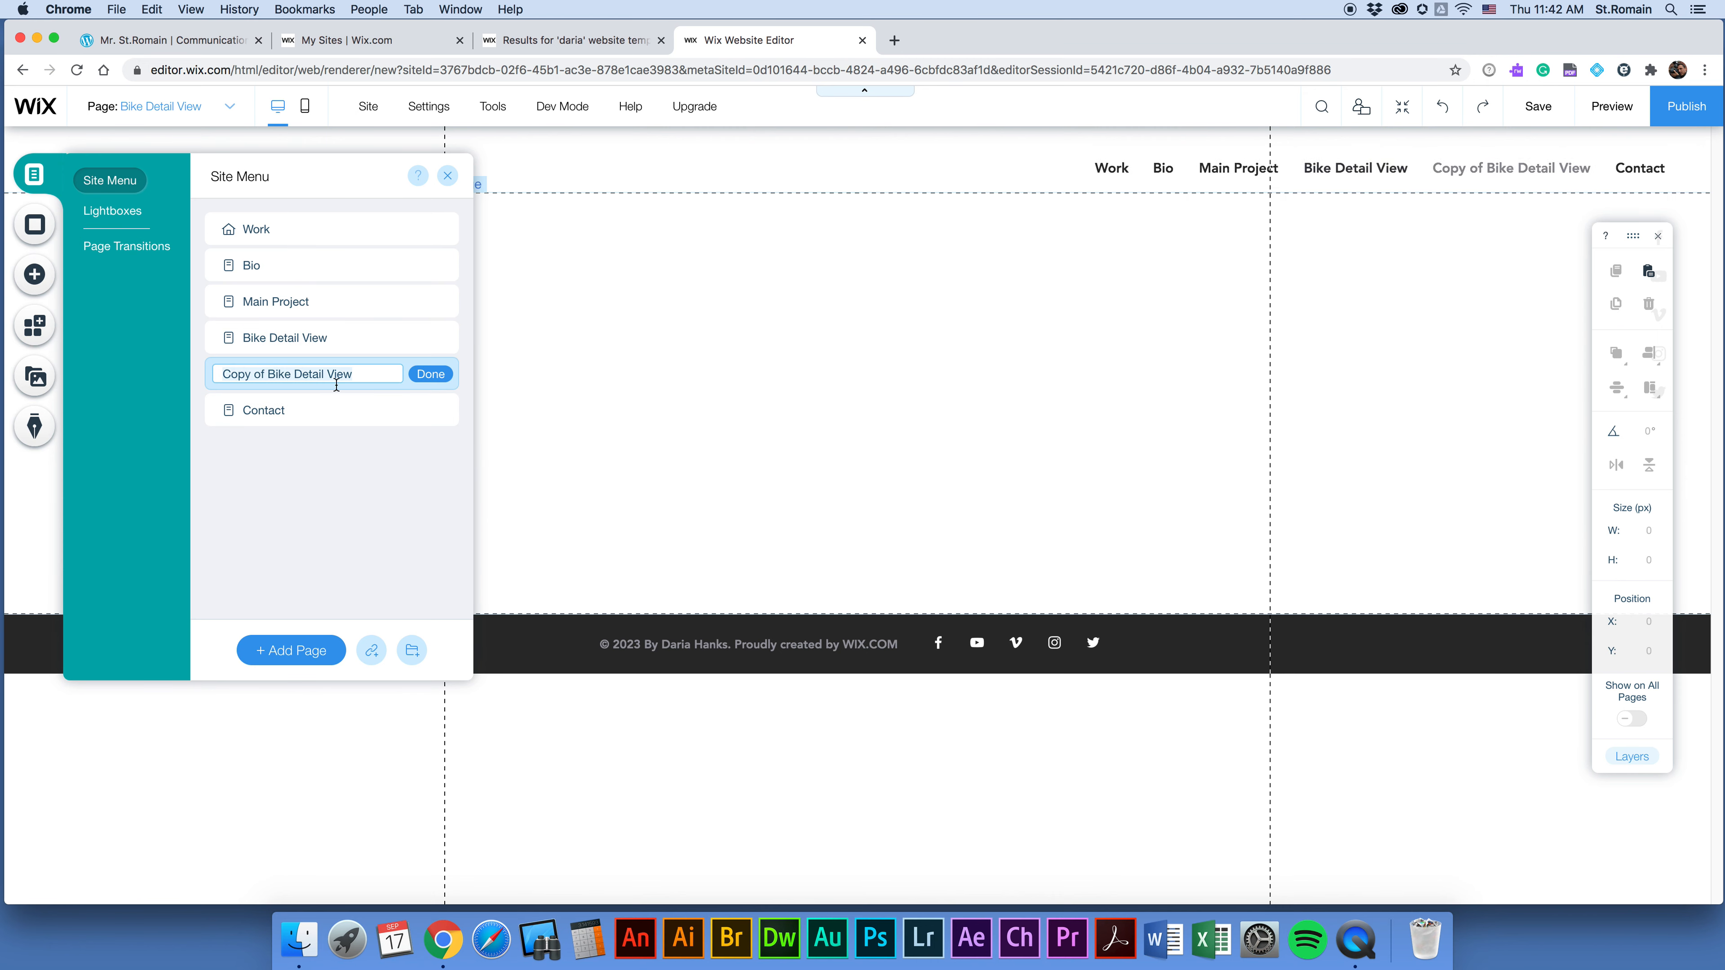
text(Mountain Bikes #1)
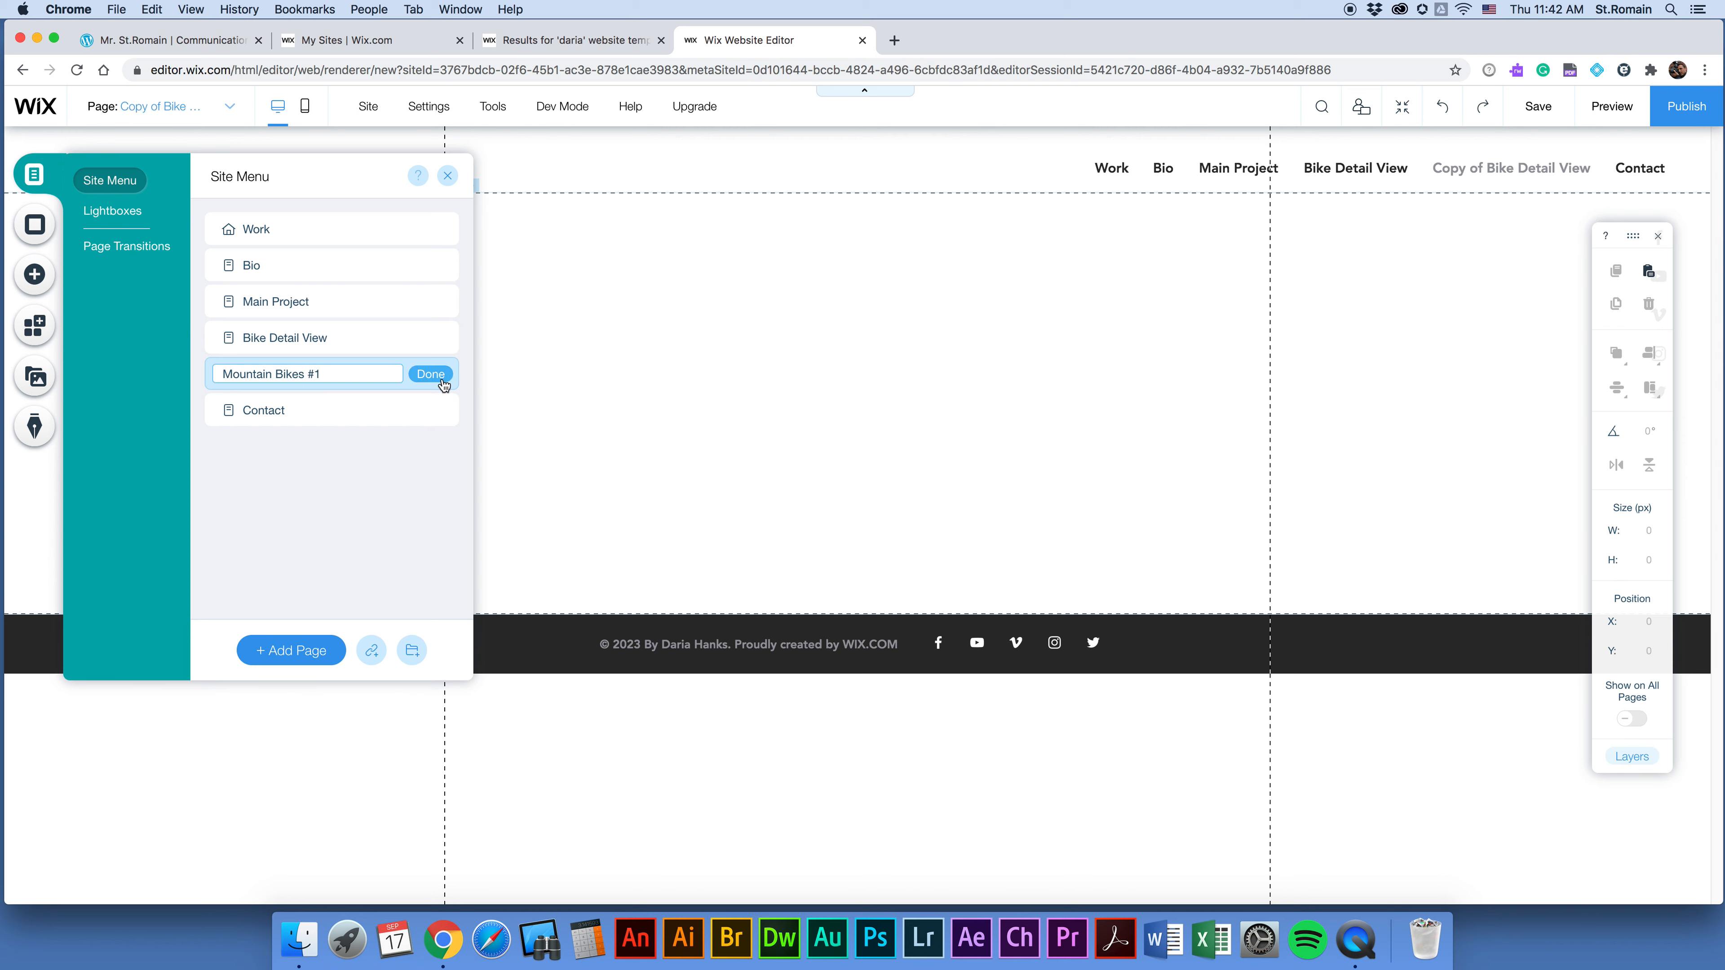
click(430, 374)
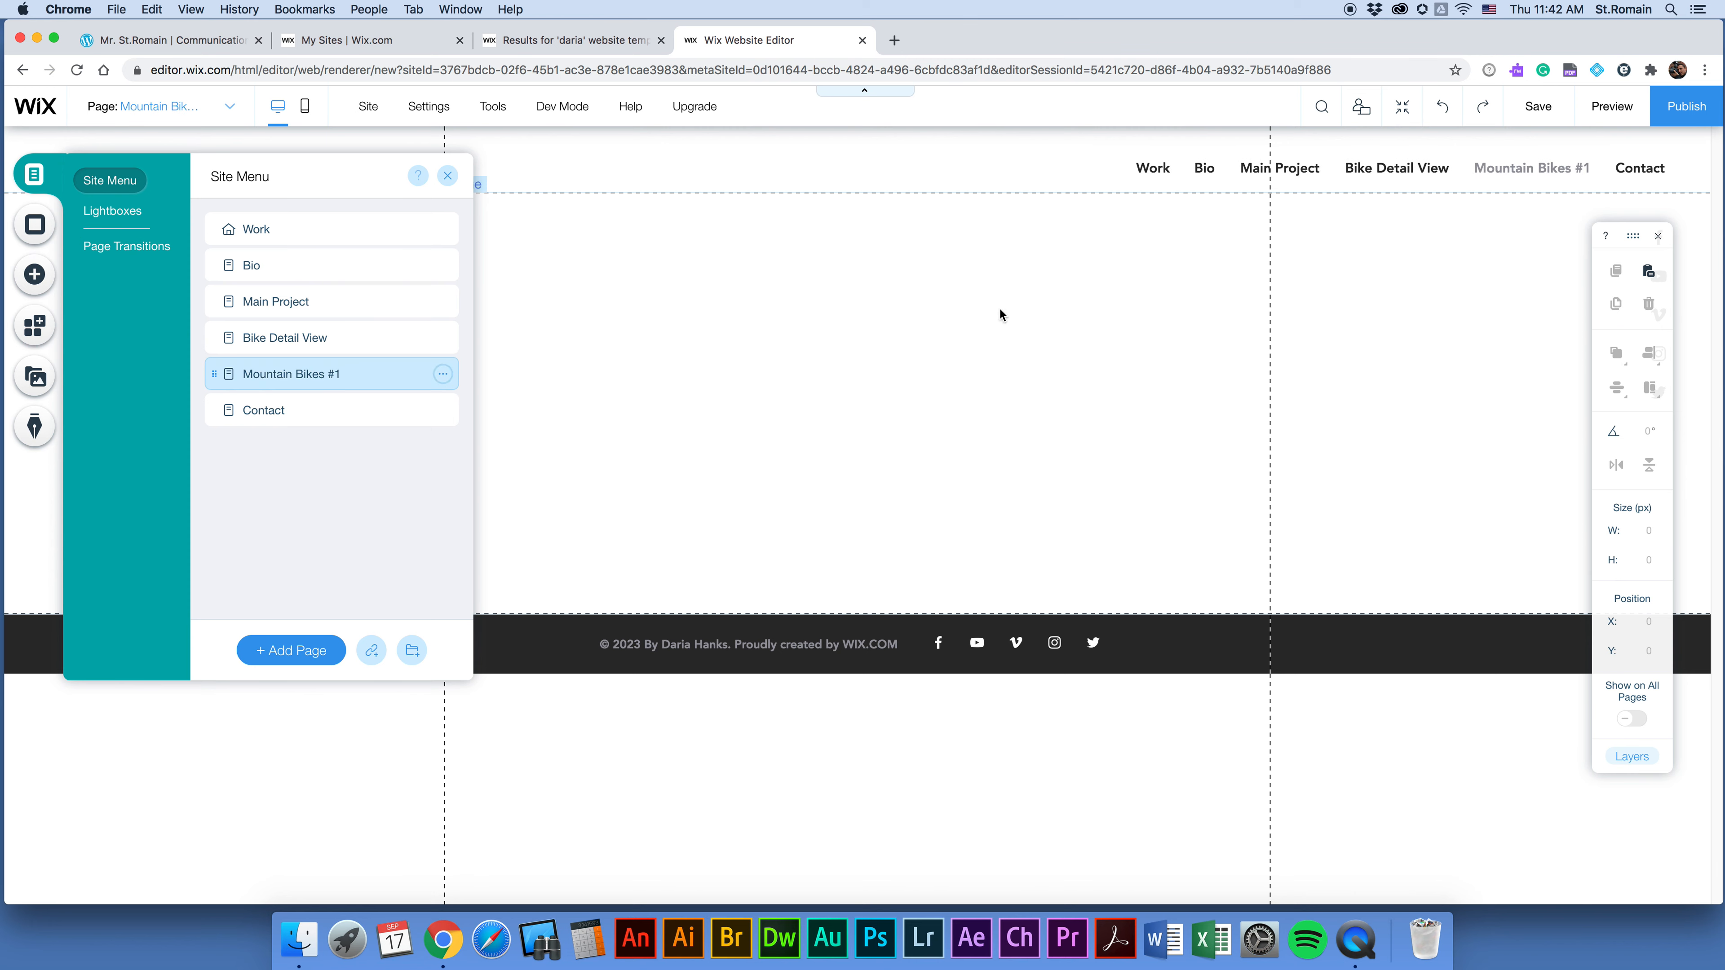
Duplicate the Mountain Bikes #1 page and name the copy Road Bikes #1.
click(443, 374)
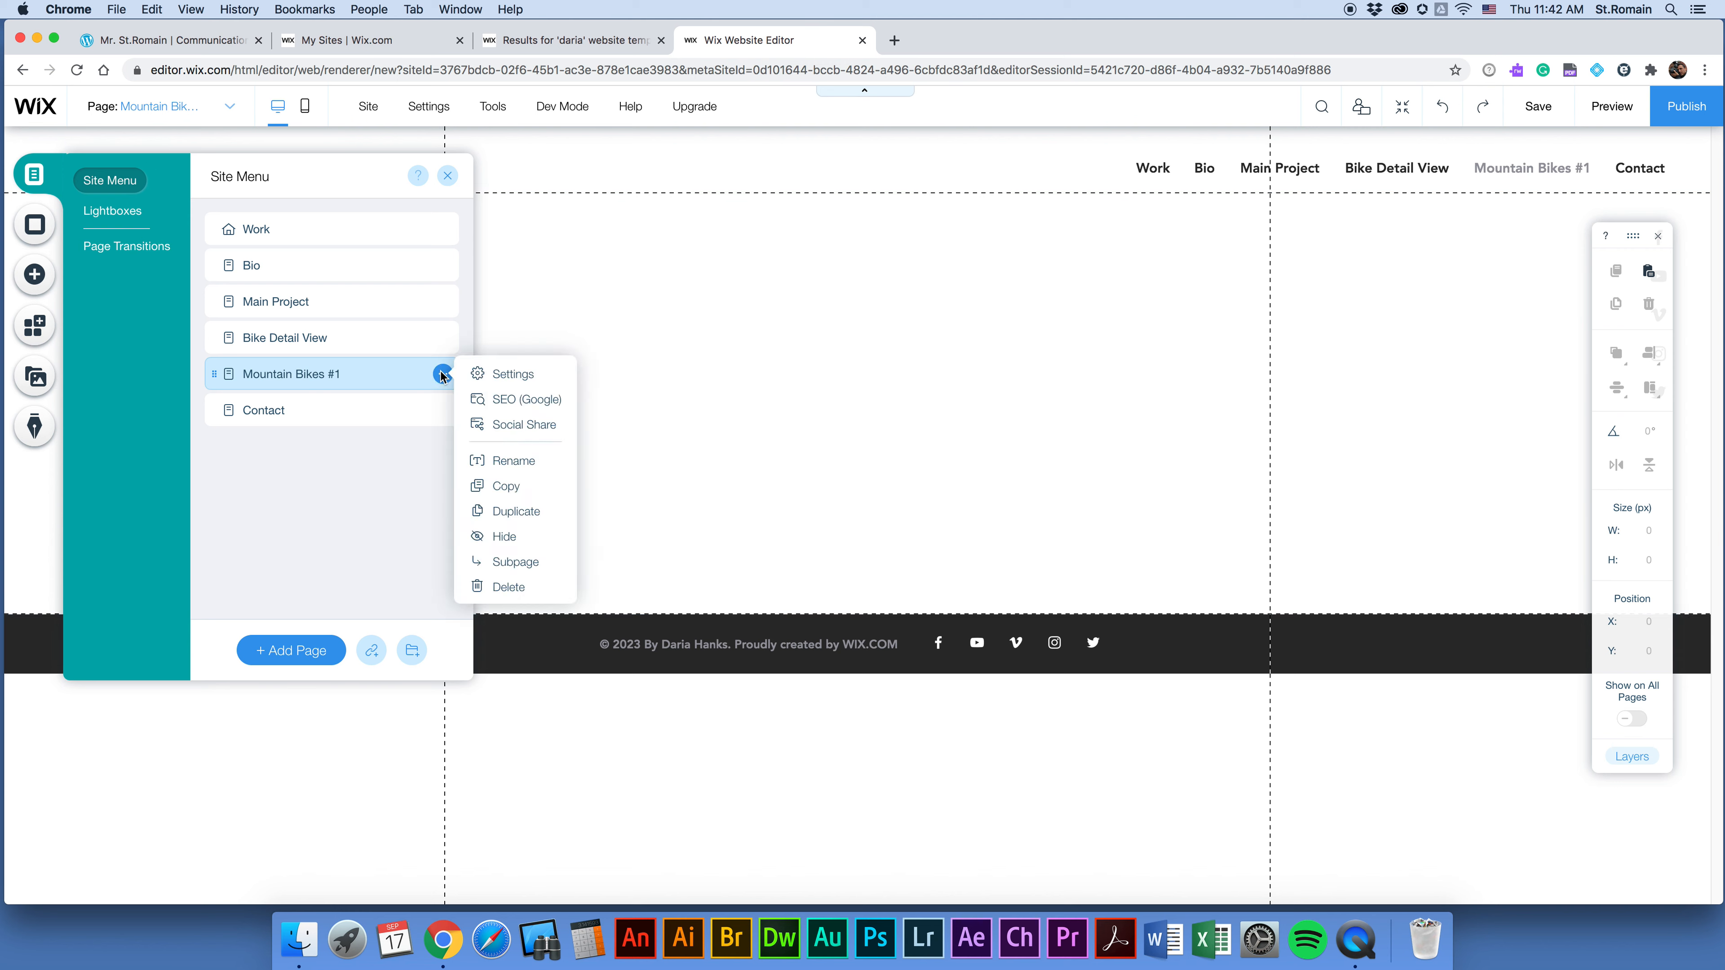
click(519, 516)
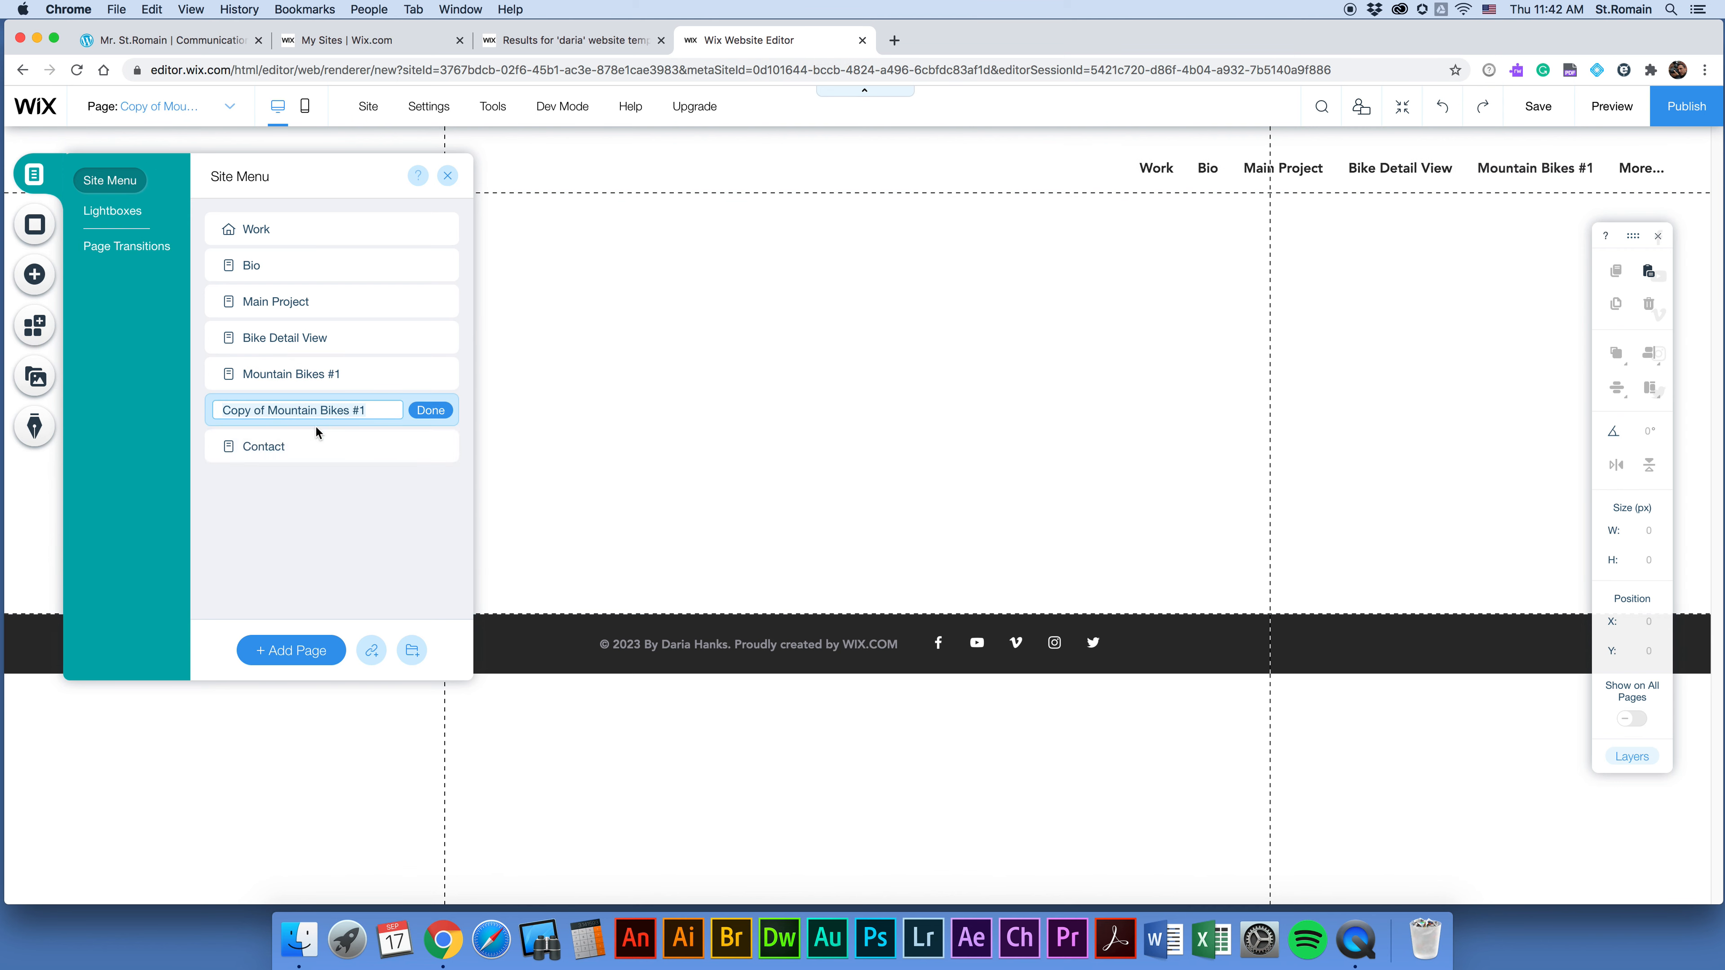
text(Road)
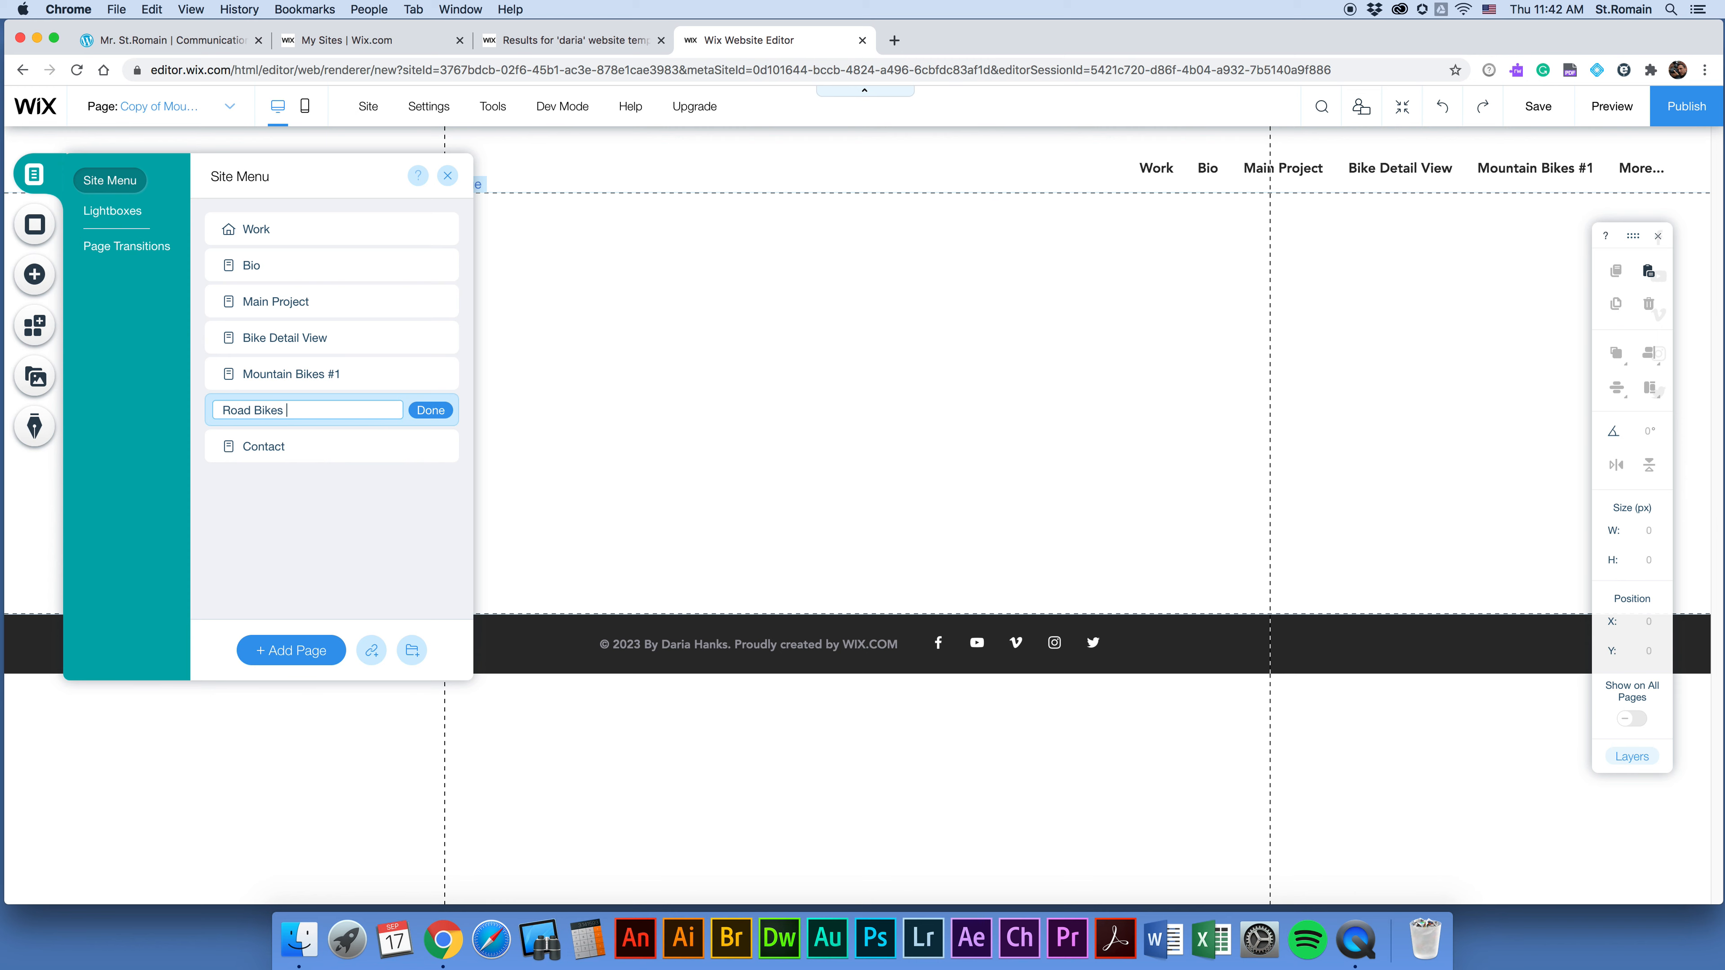
click(429, 410)
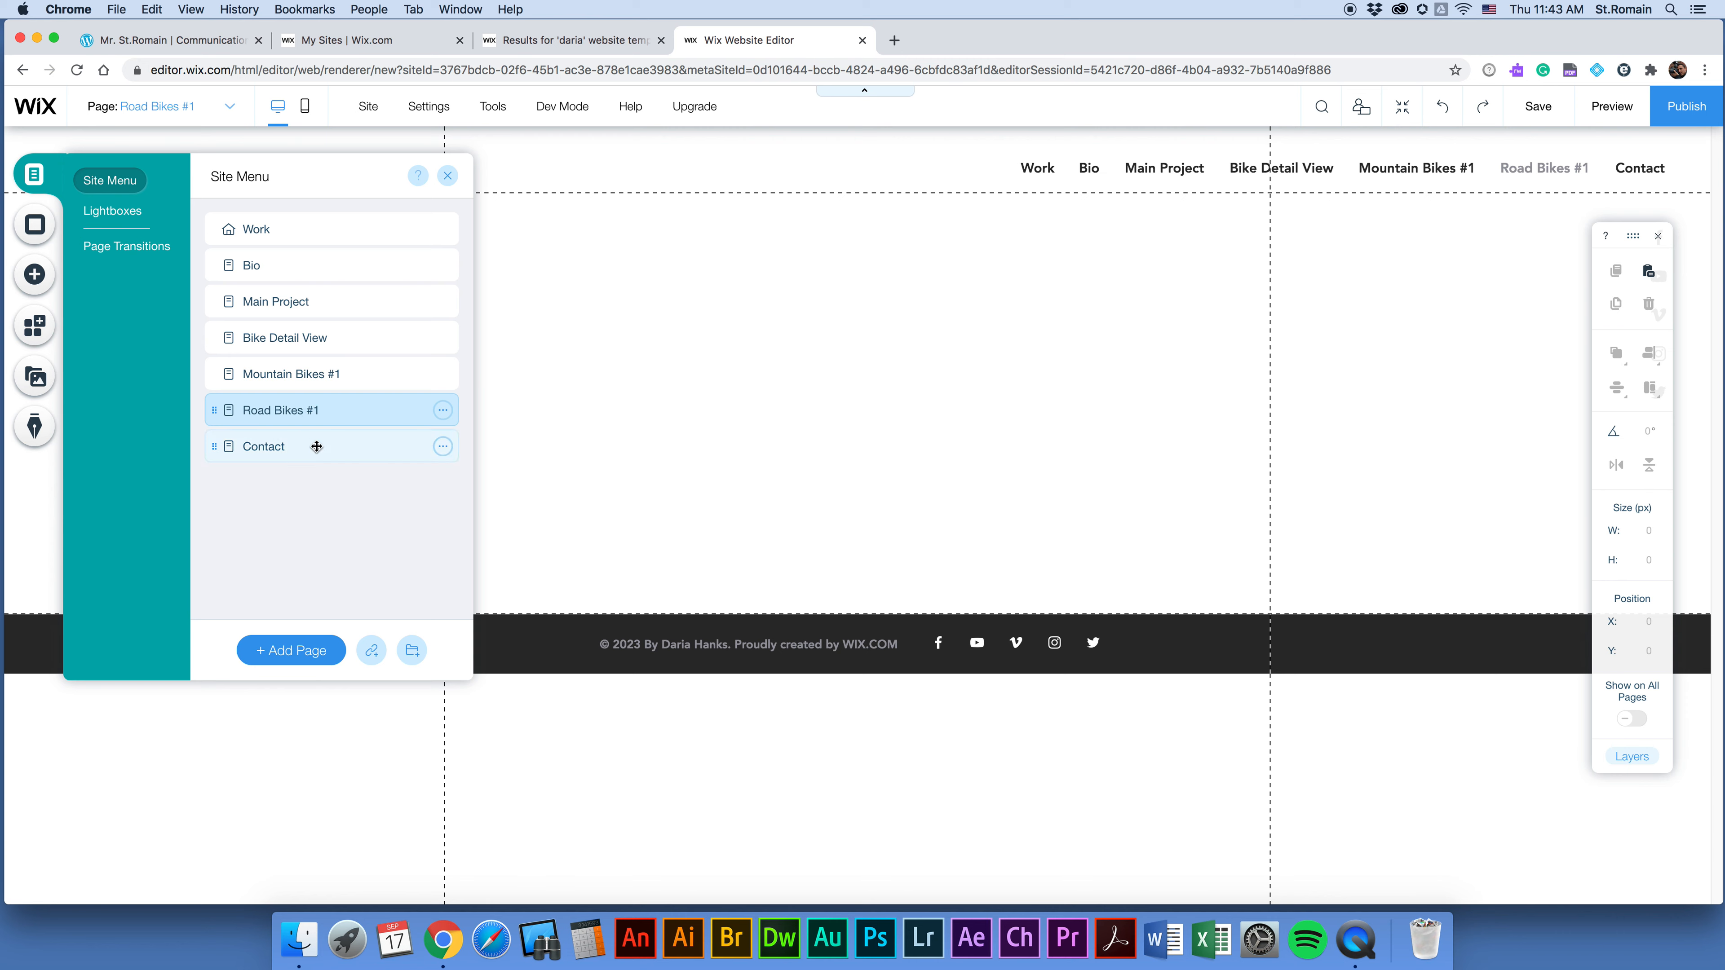
Make Mountain Bikes #1 and Road Bikes #1 subpages of Bike Detail View and check the submenu in the site preview.
drag(222, 374, 262, 402)
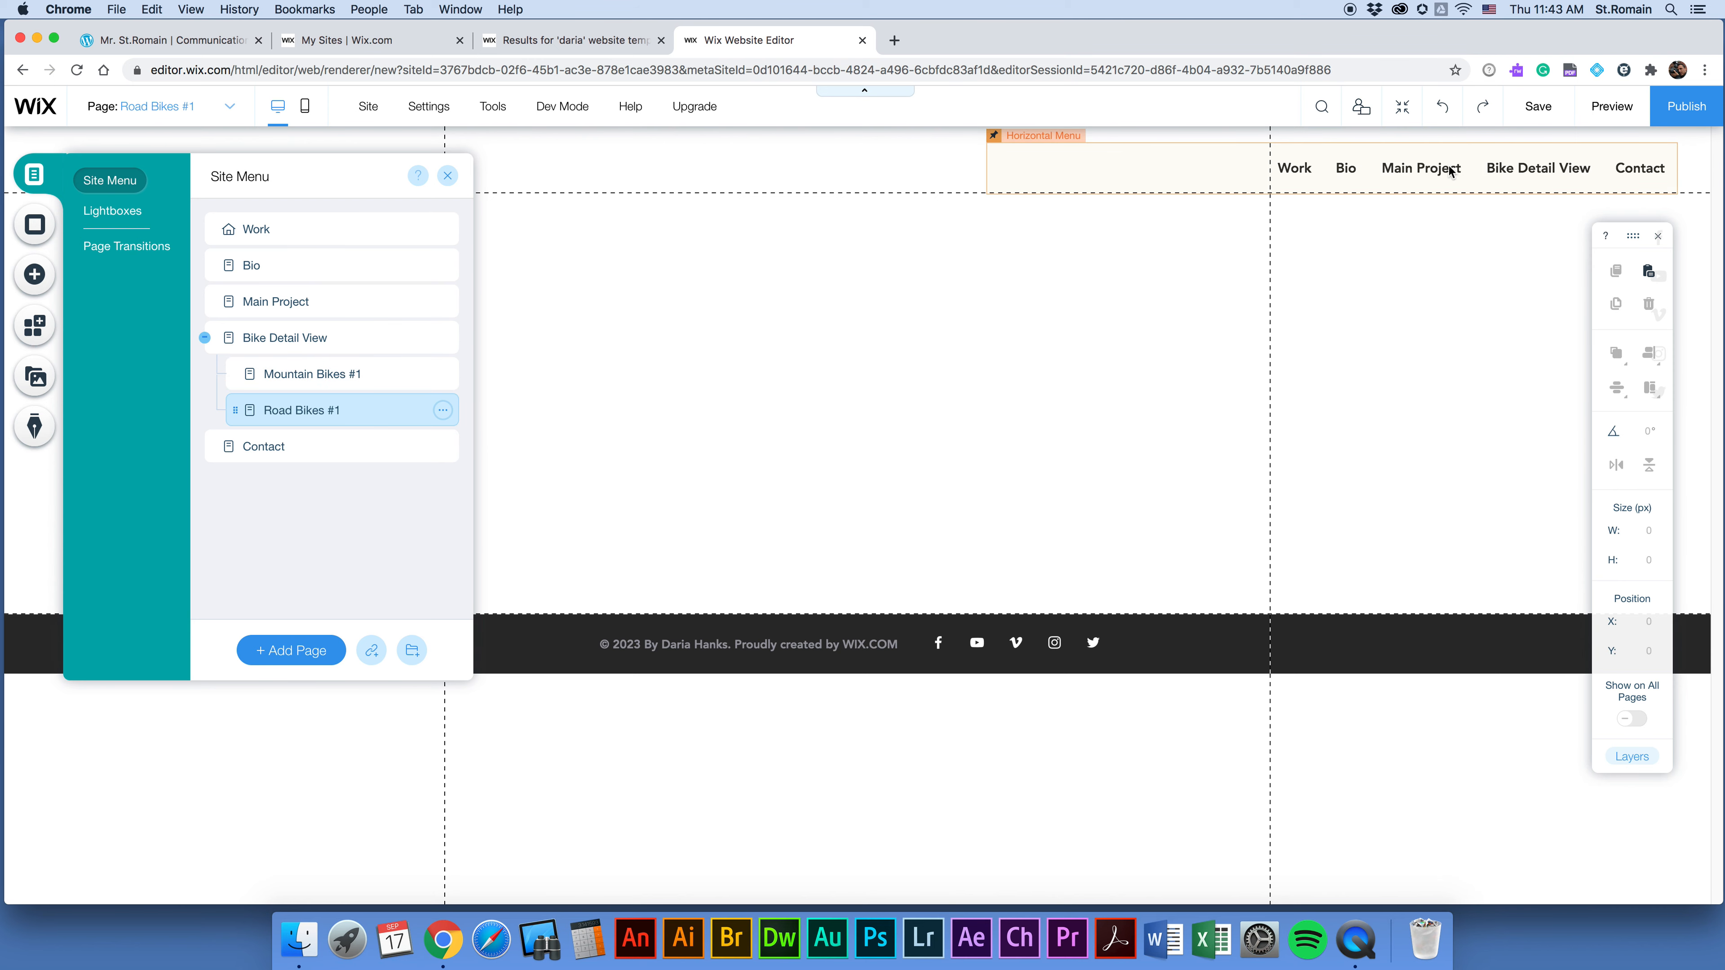
click(1592, 107)
mouse_move(1528, 212)
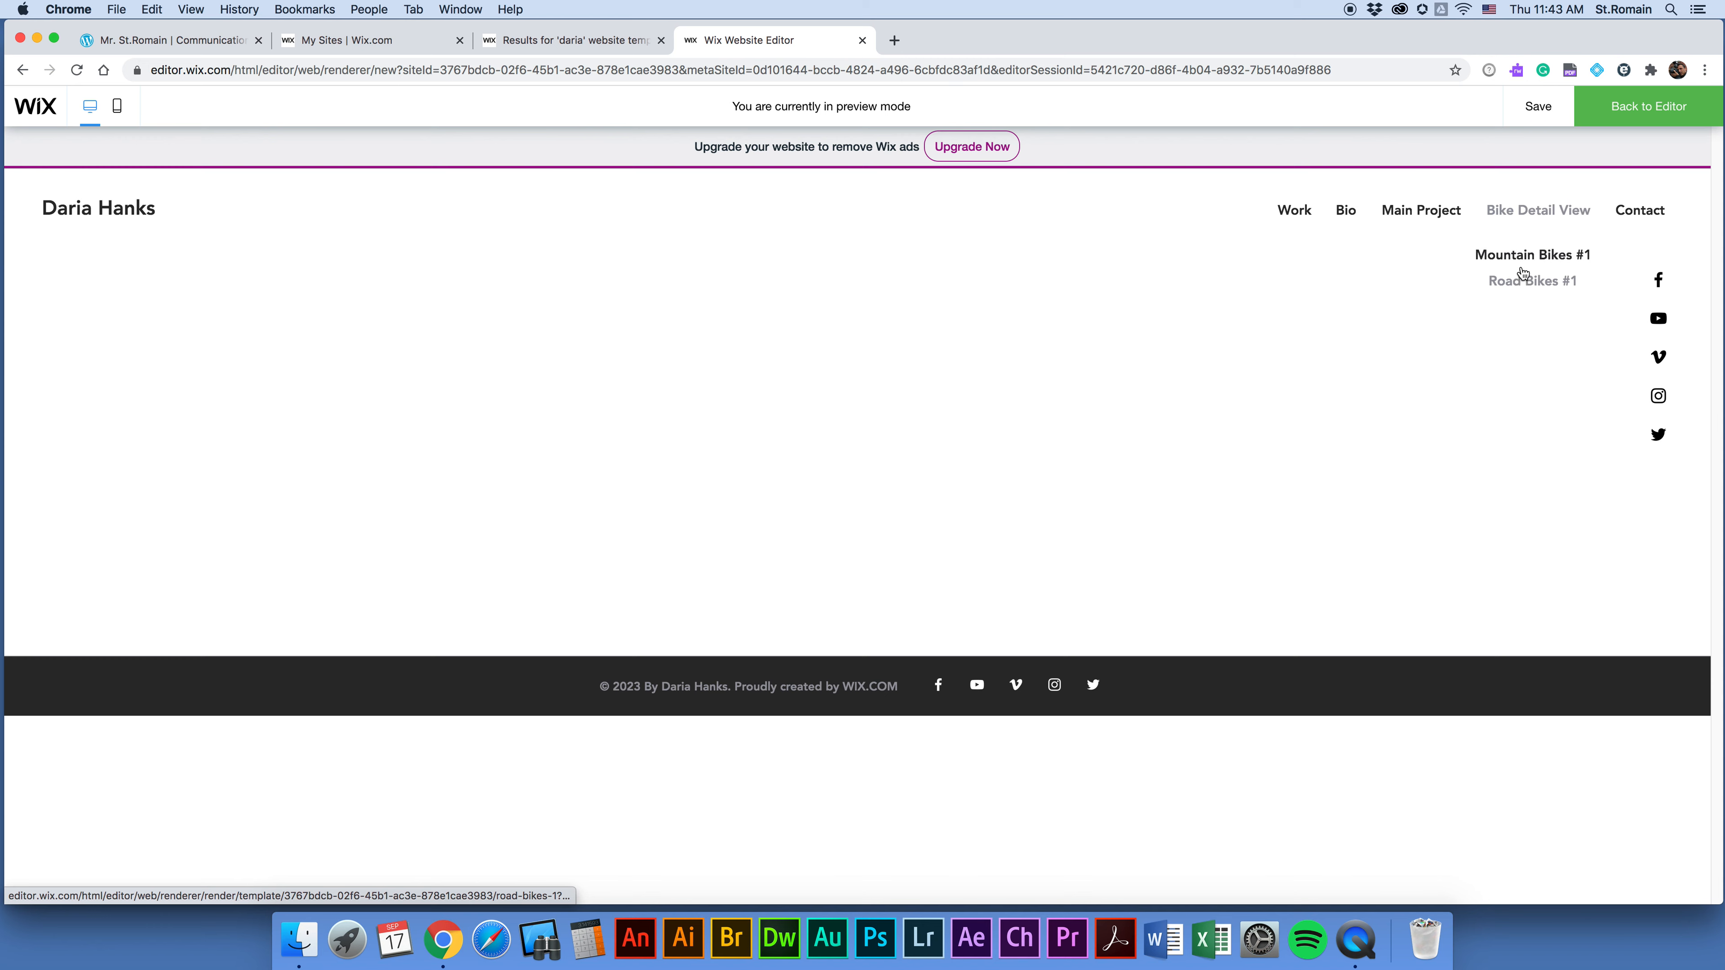
click(1650, 106)
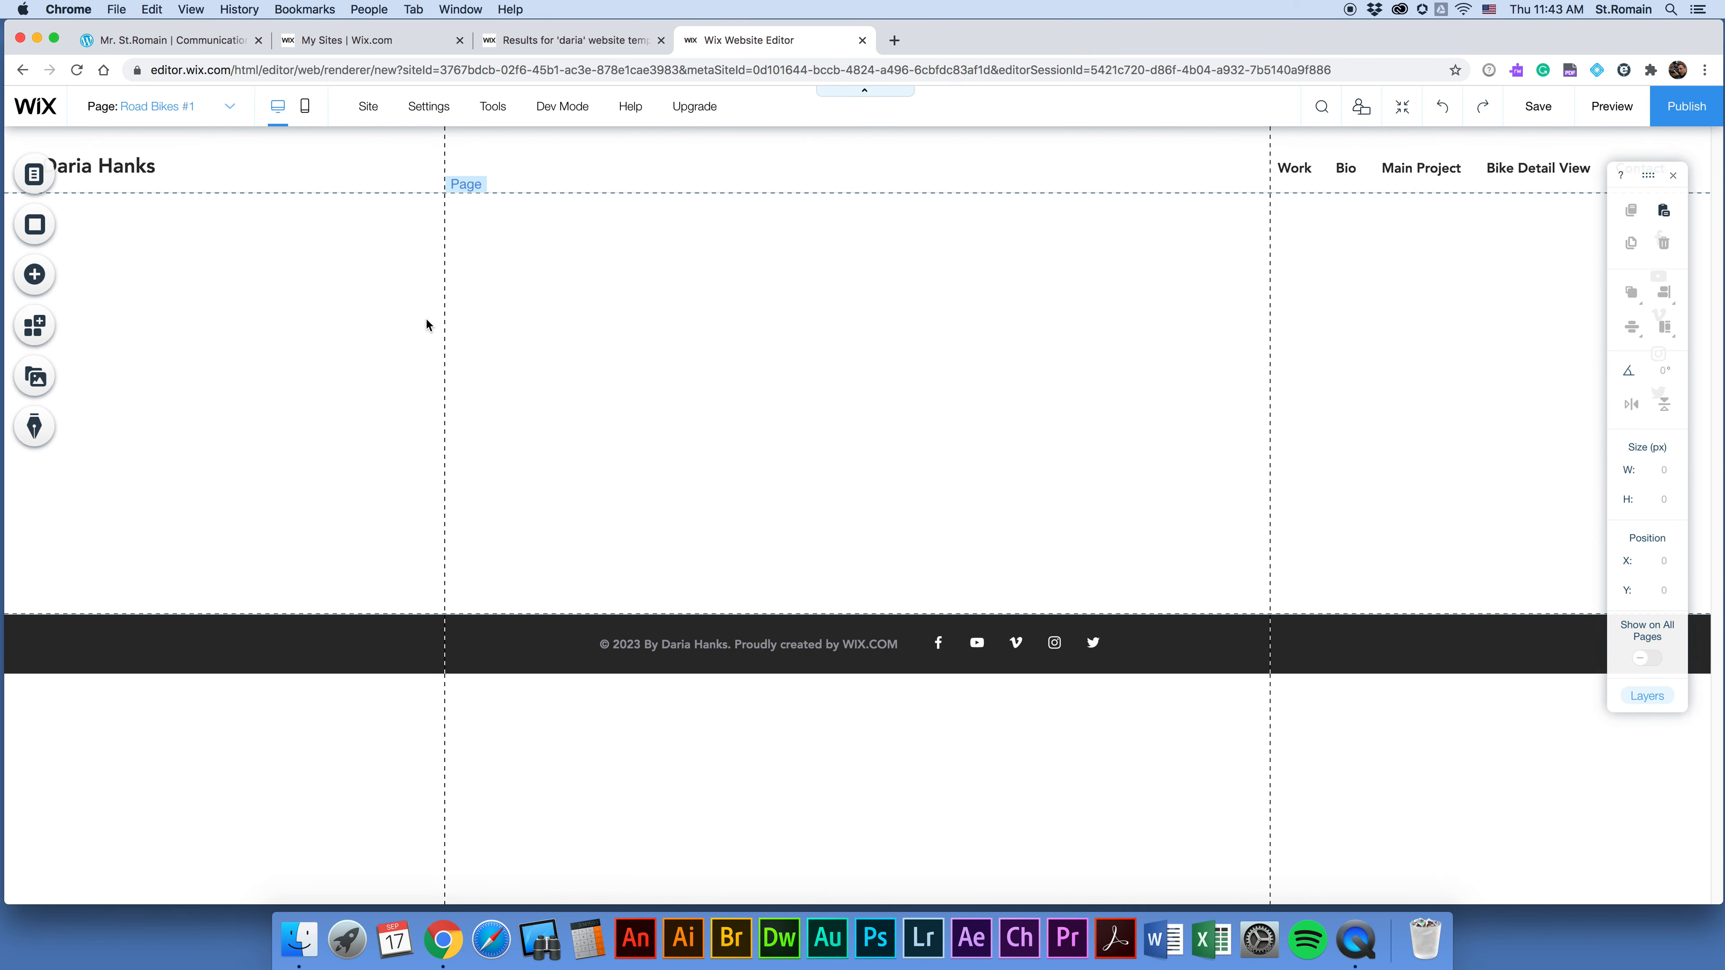
Reopen the page management list, duplicate the Road Bikes #1 subpage and name the copy City Rides #1.
click(158, 106)
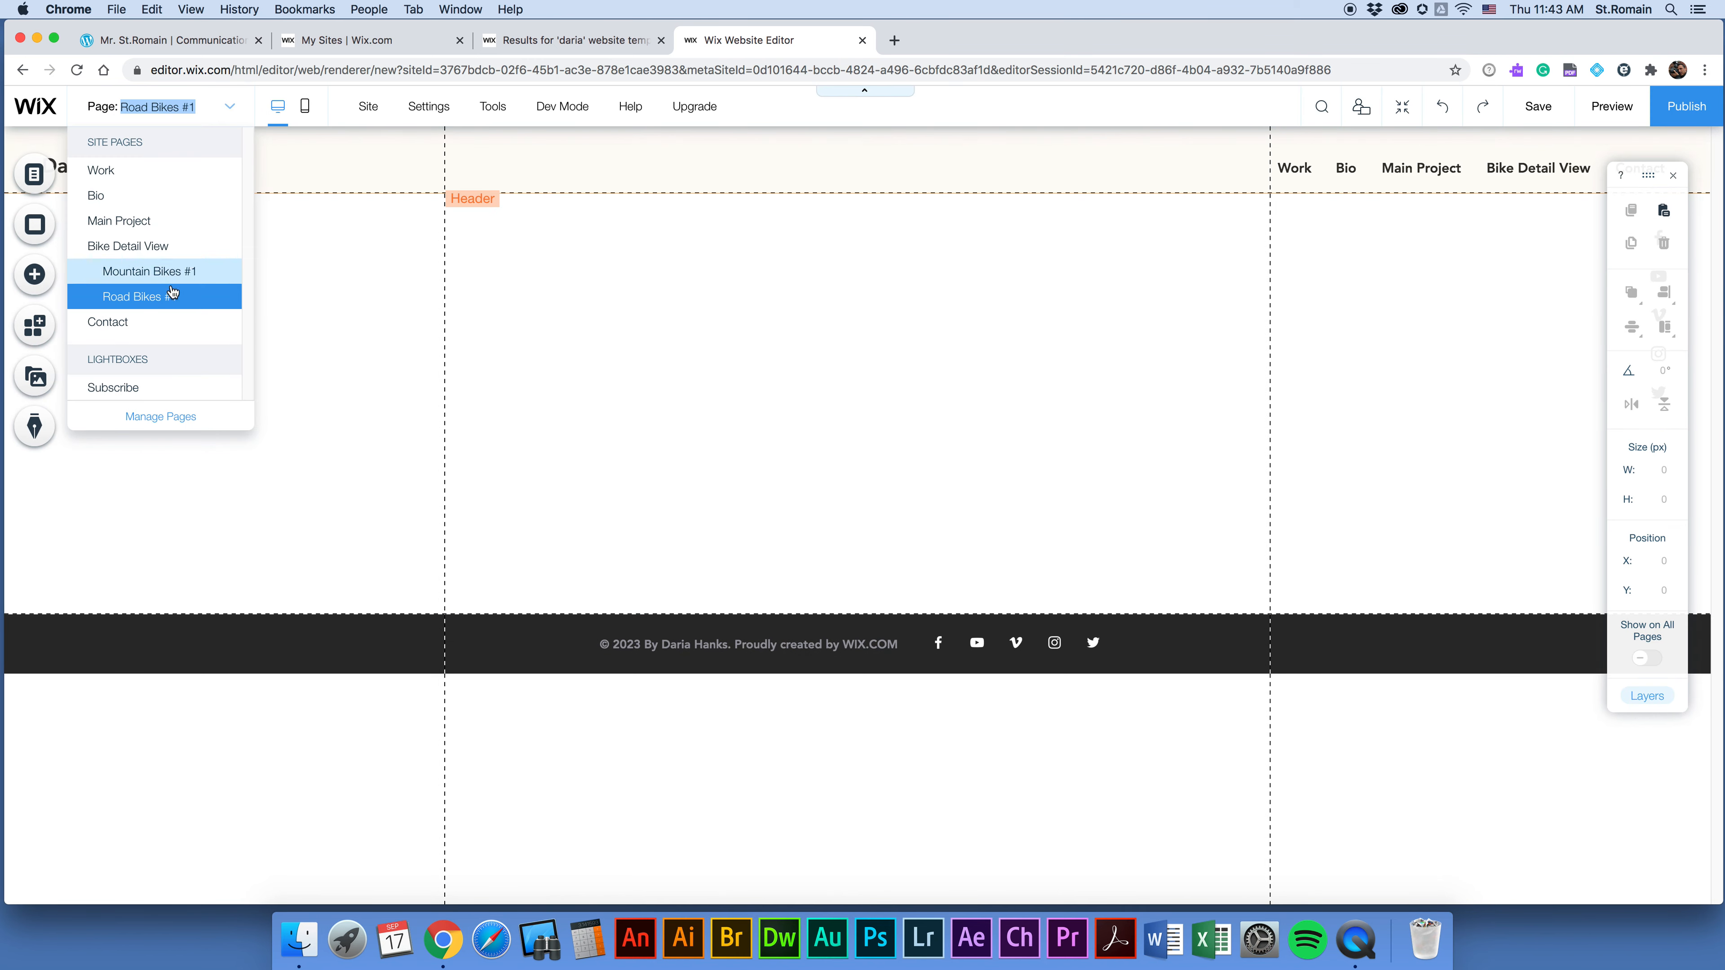
click(160, 415)
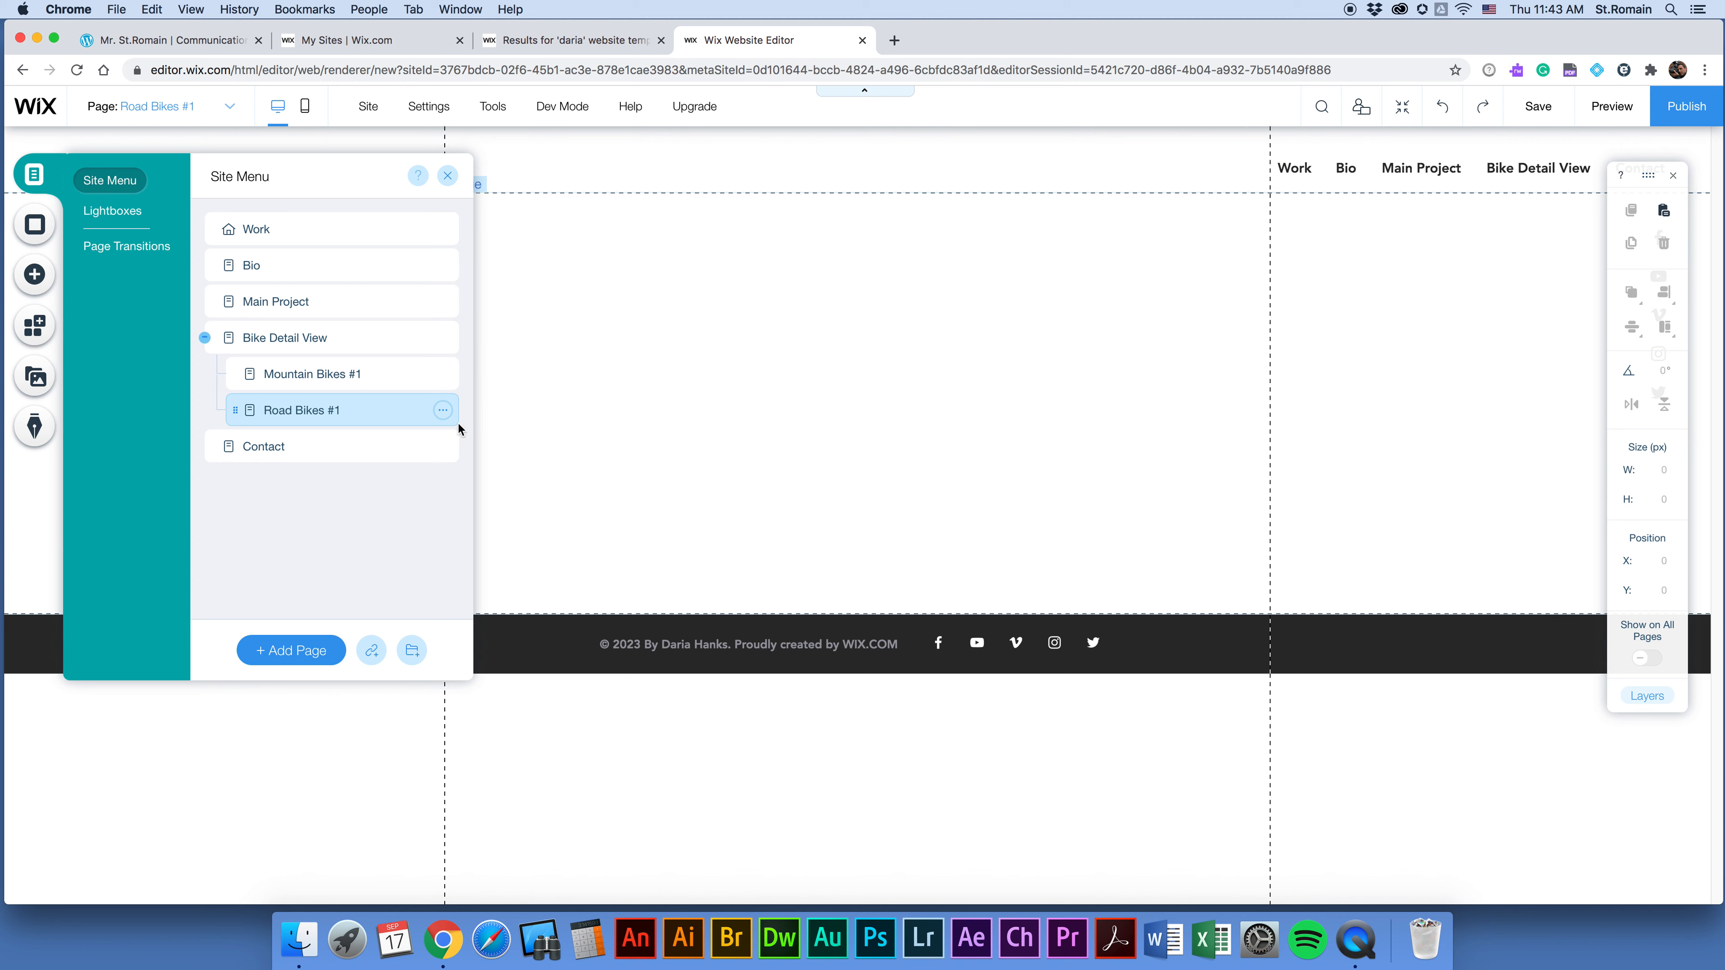
click(442, 409)
click(505, 547)
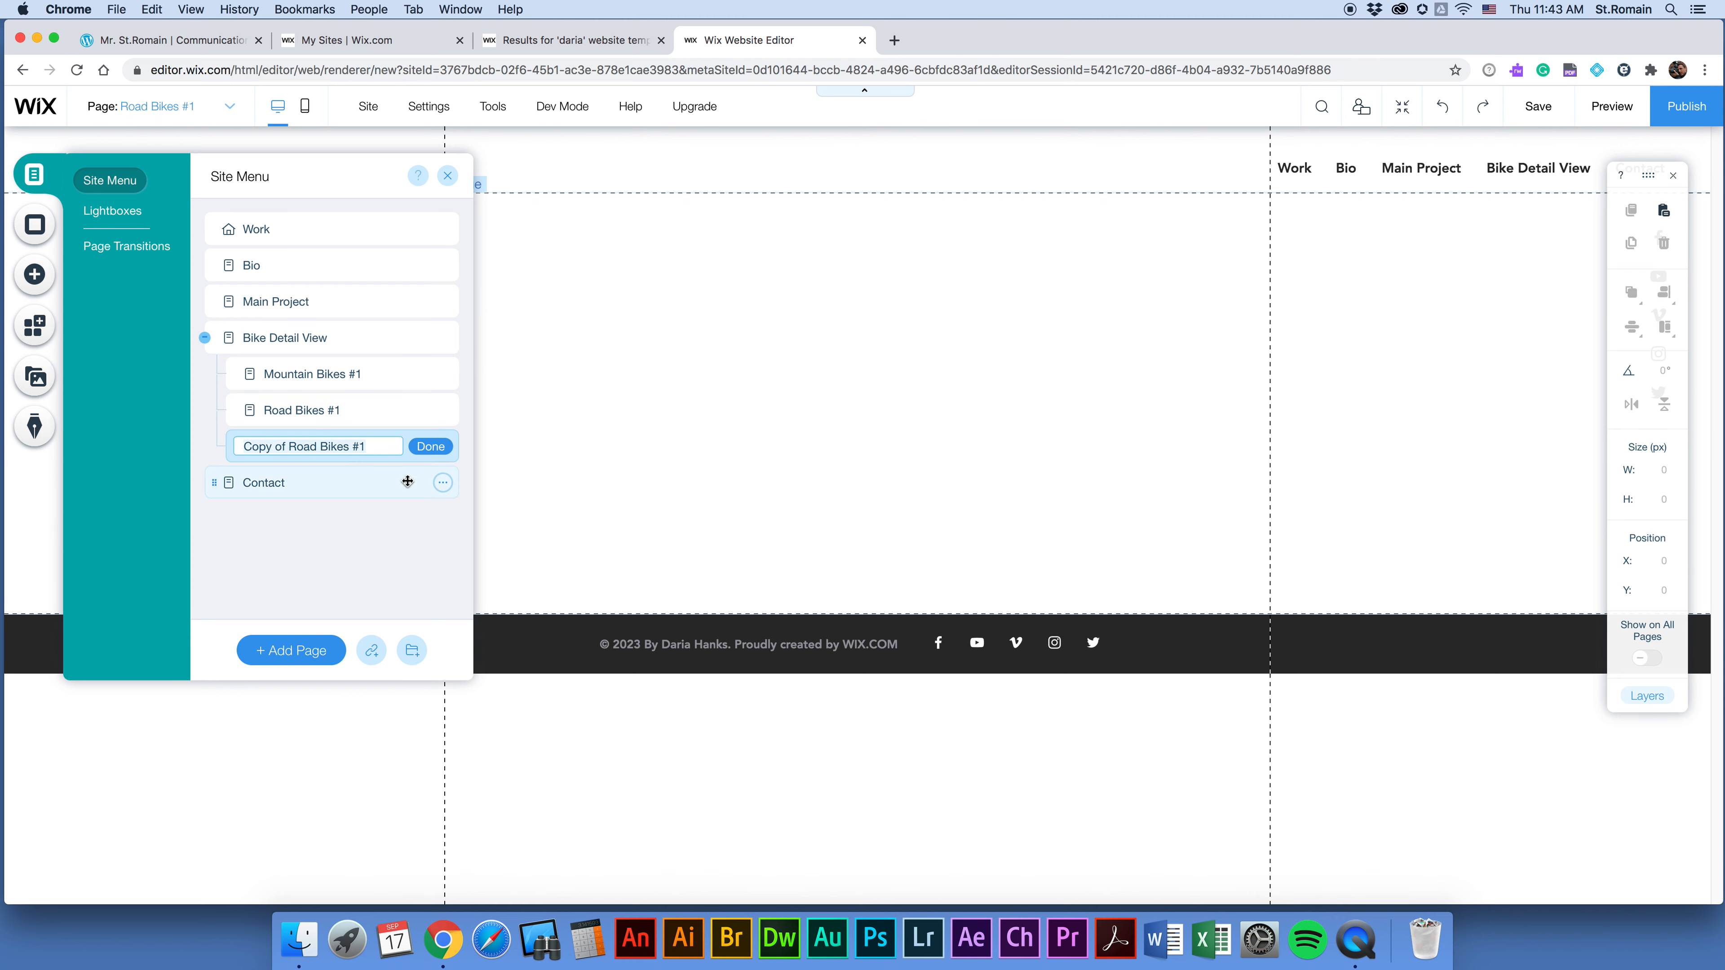
text(City Rides)
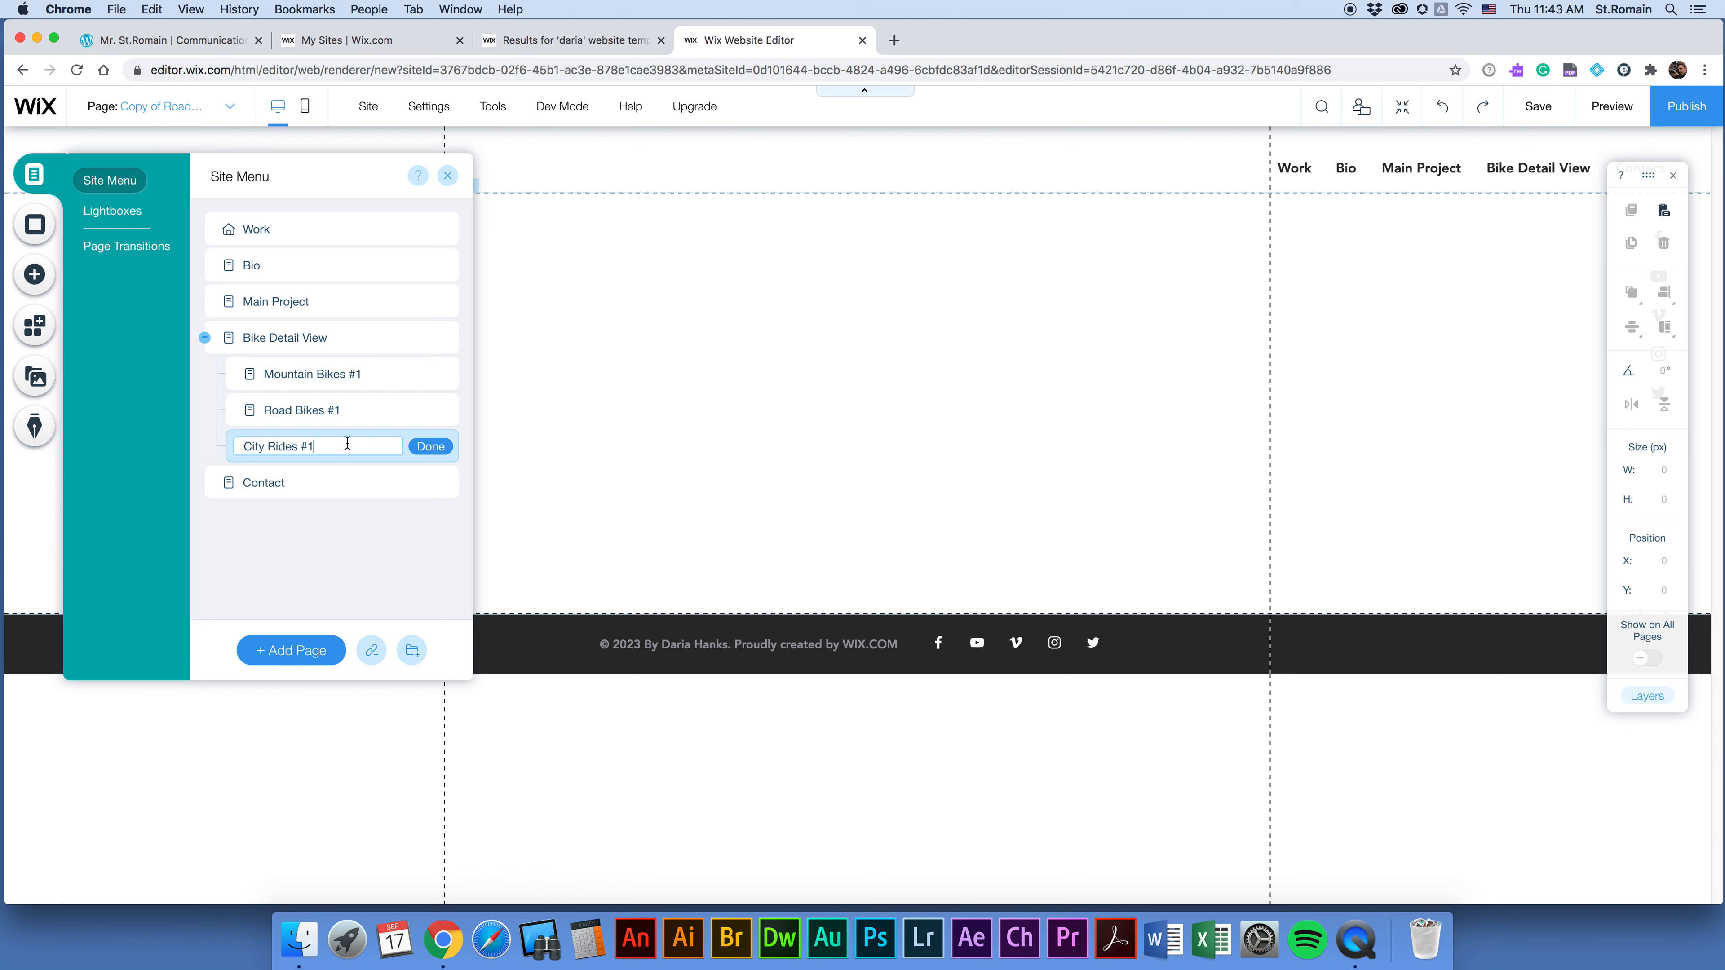
click(419, 449)
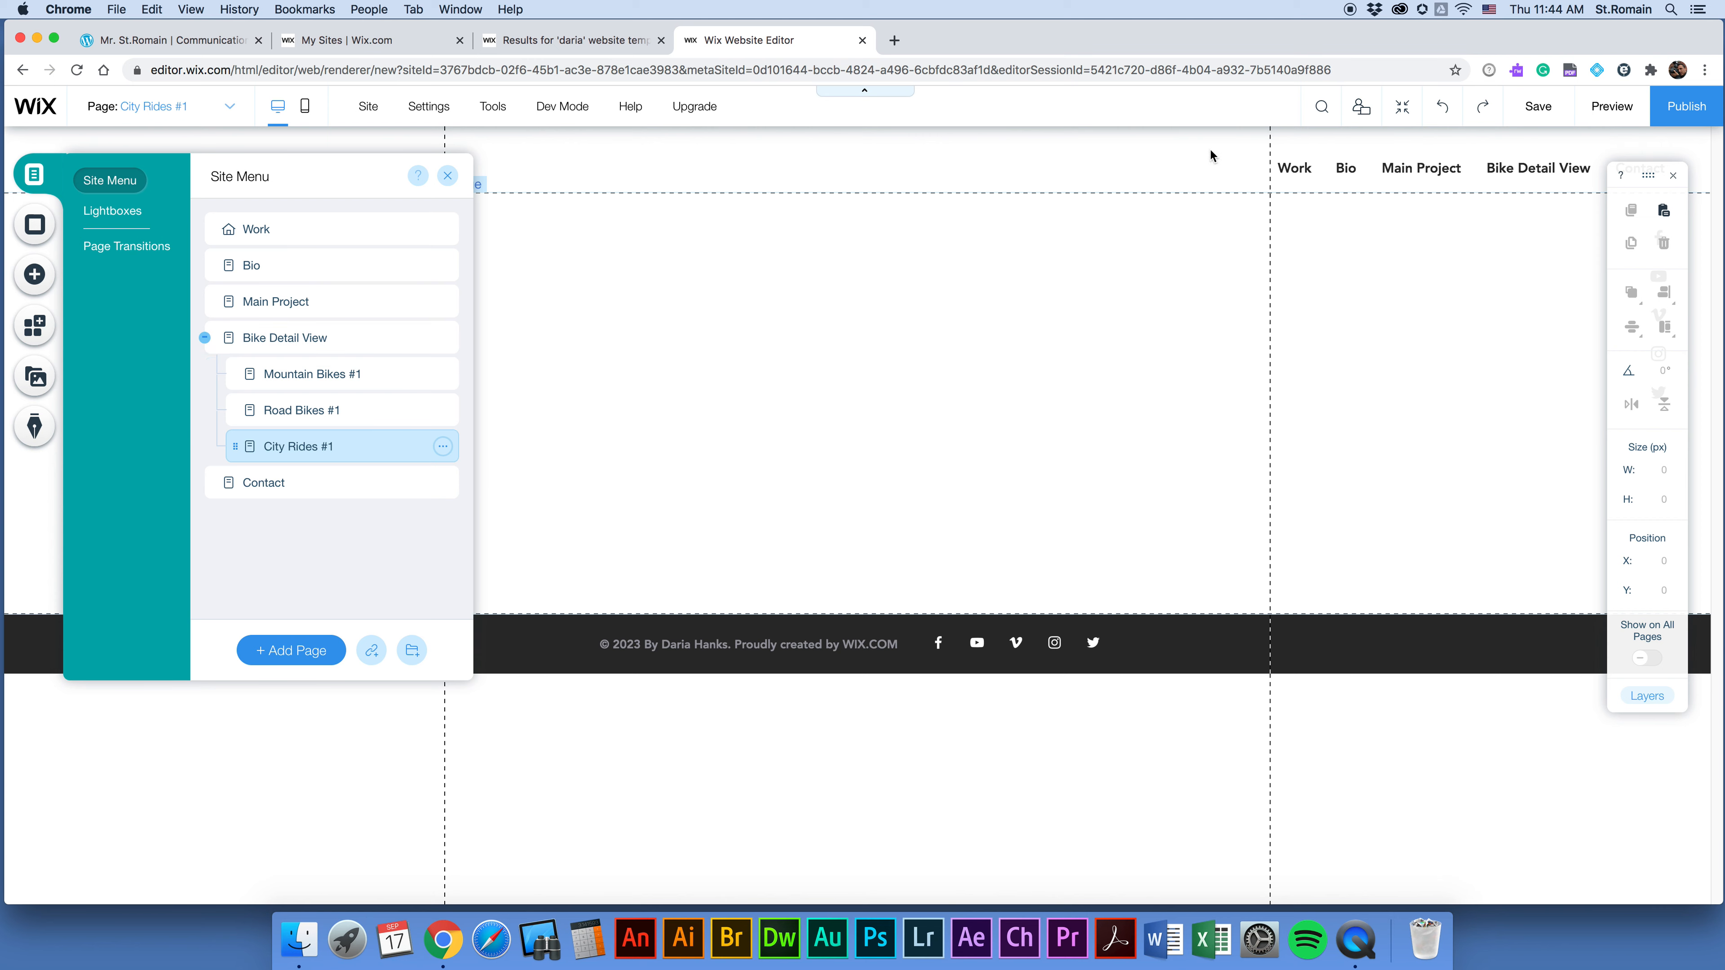
Preview the Bike Detail View submenu and the Main Project page, then return to the editor's list of site pages.
click(1611, 106)
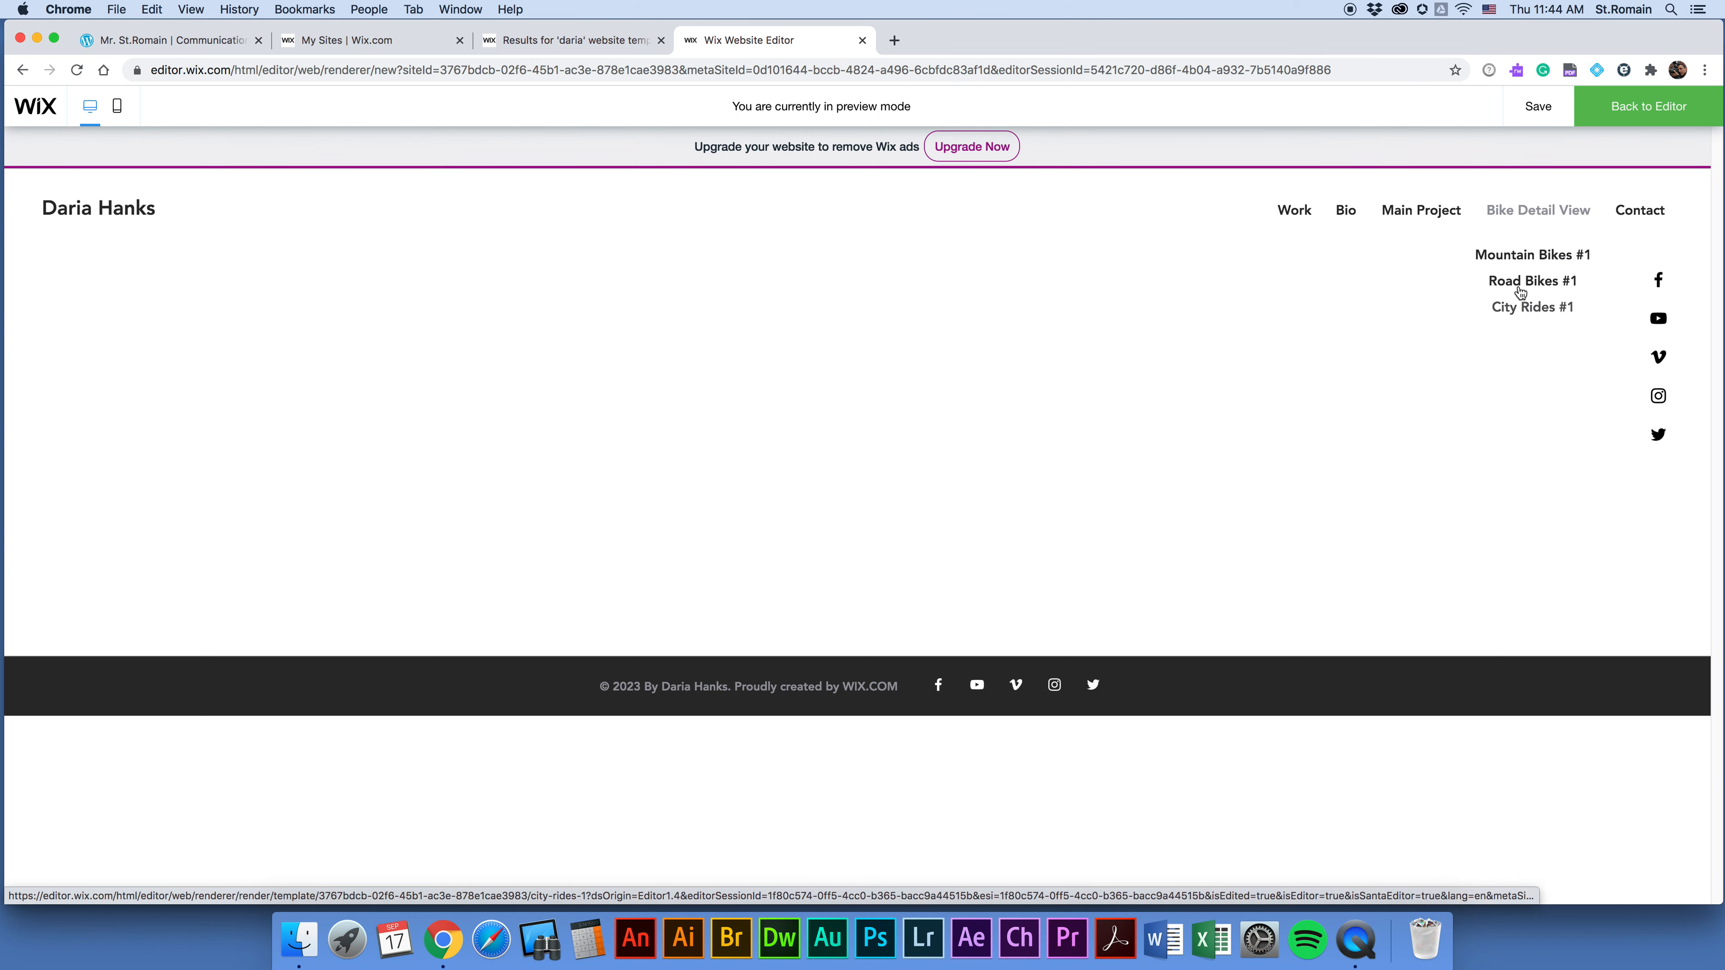
click(1431, 221)
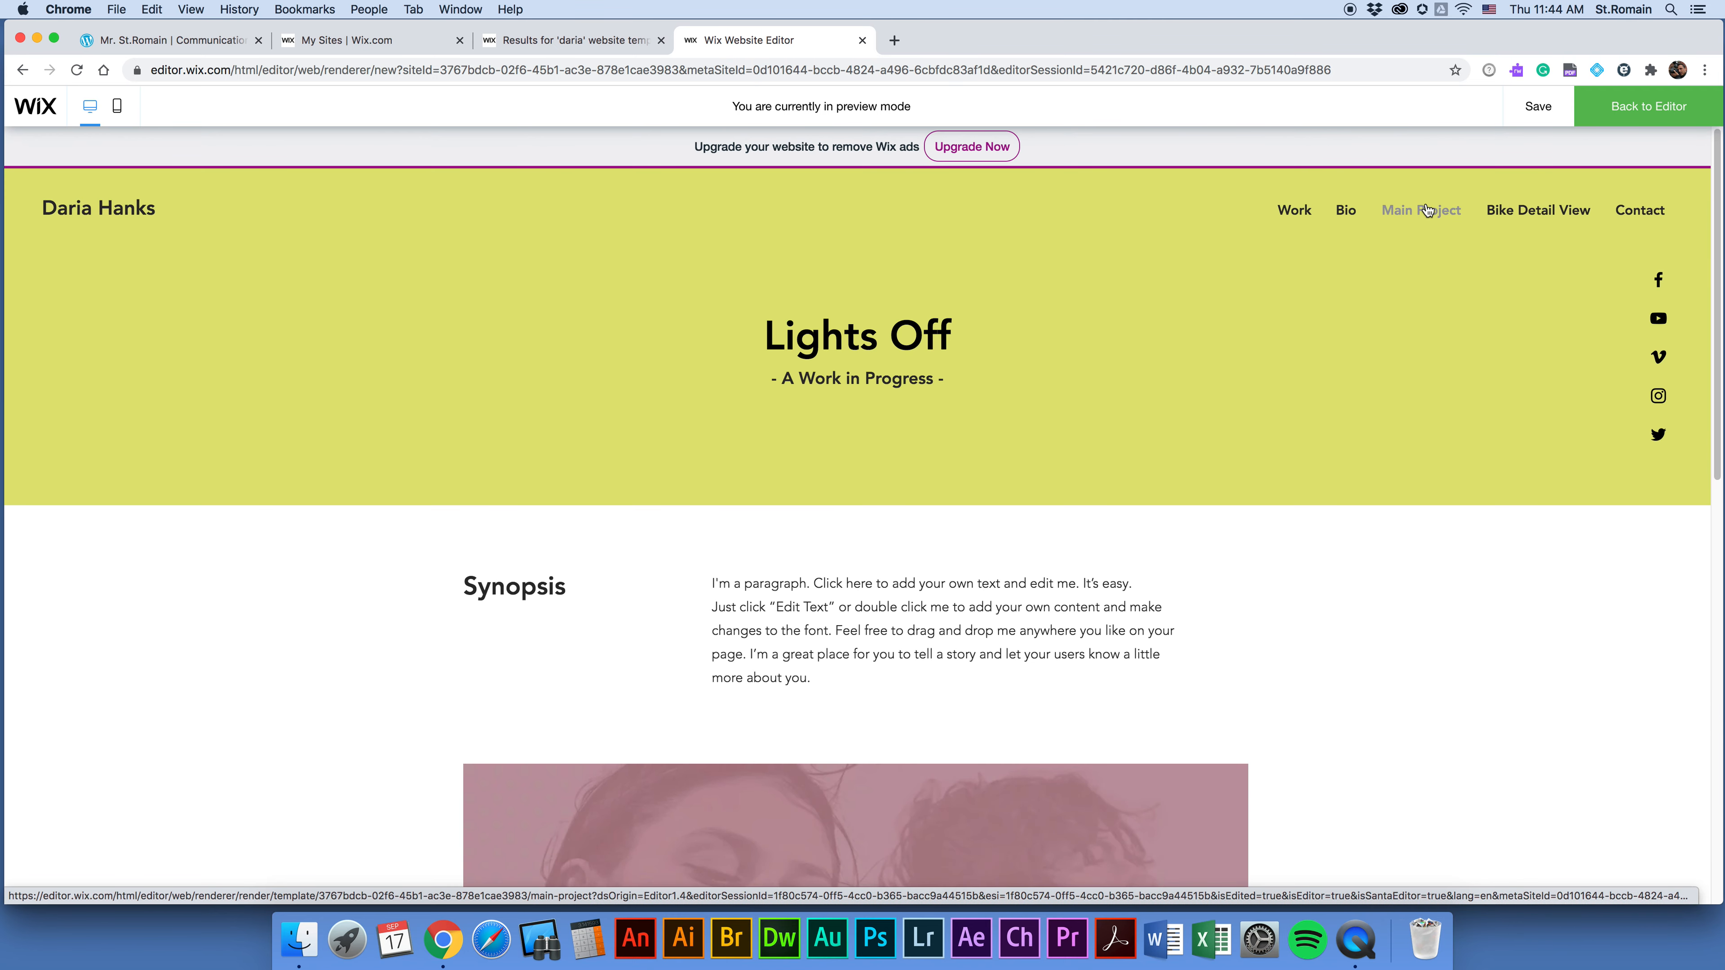
scroll(1111, 537, down, 10)
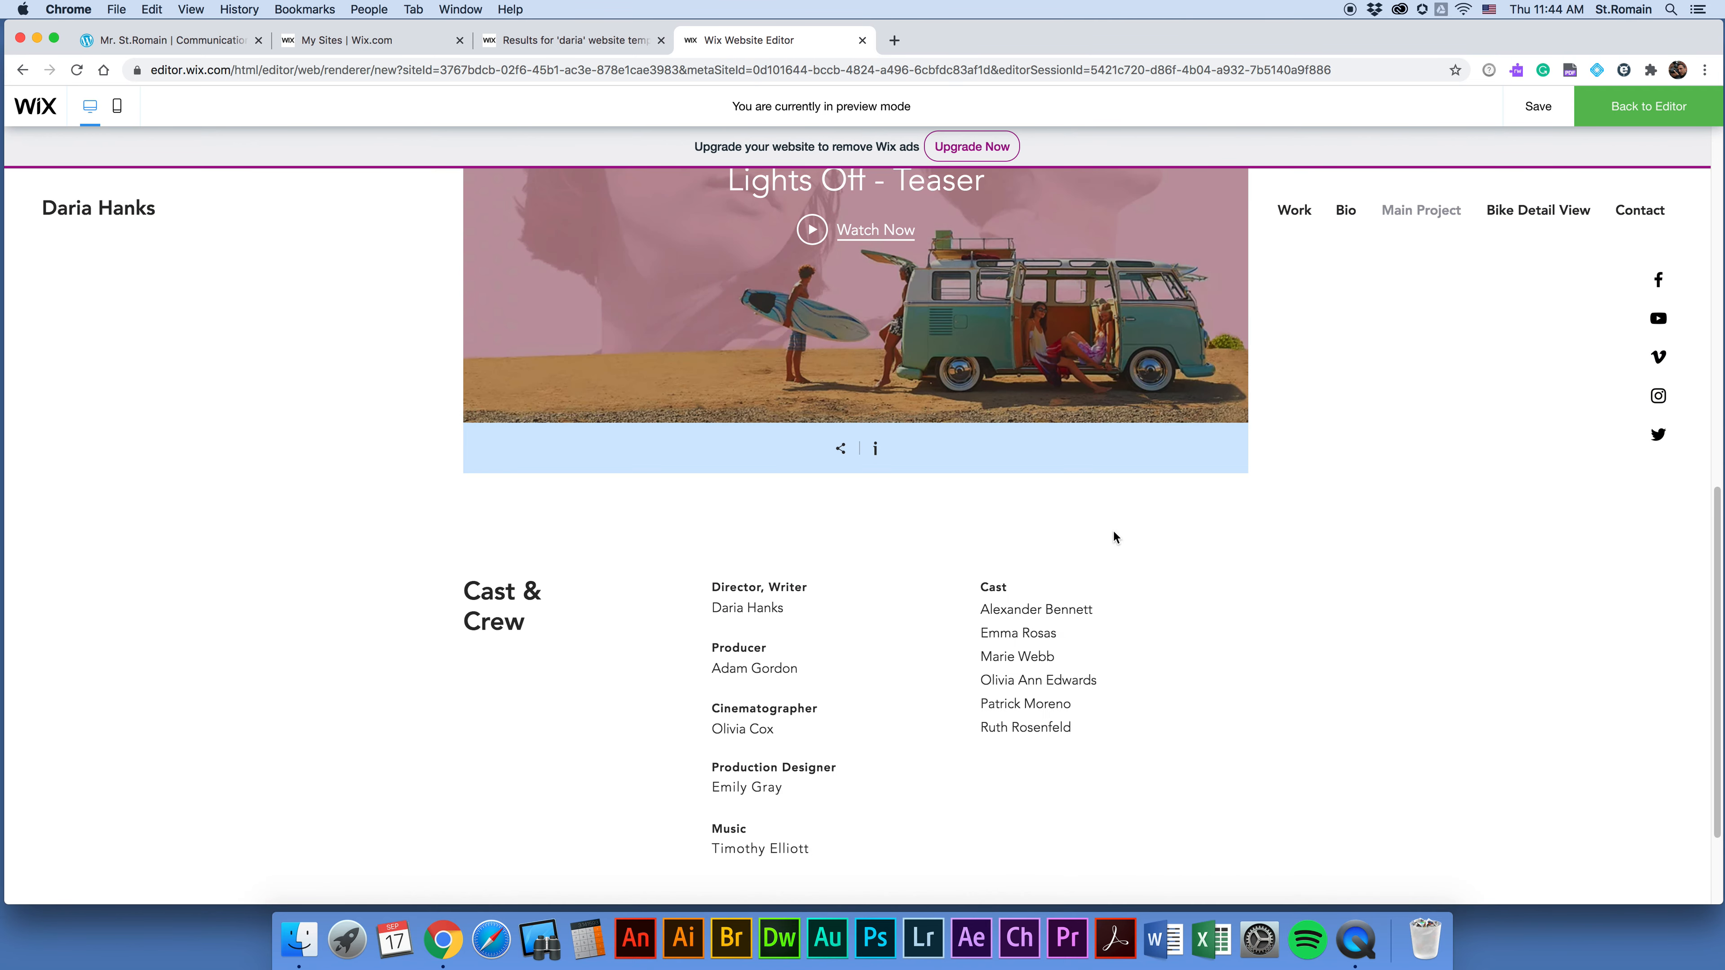
scroll(1112, 530, up, 10)
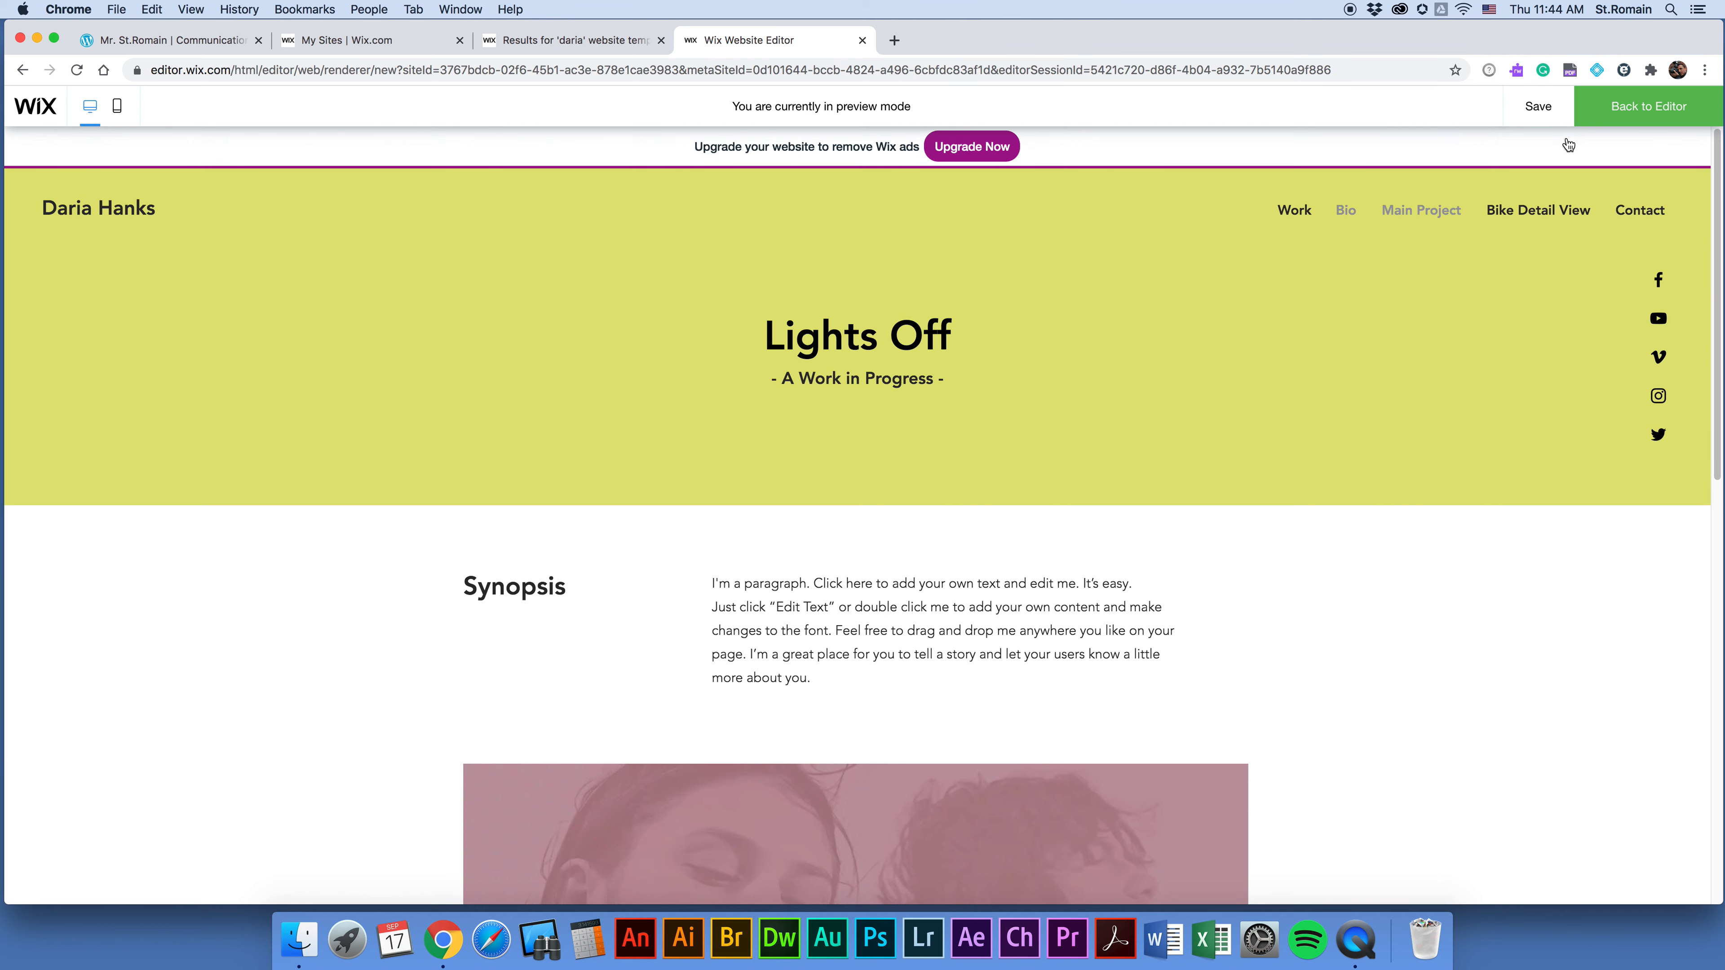
click(1587, 116)
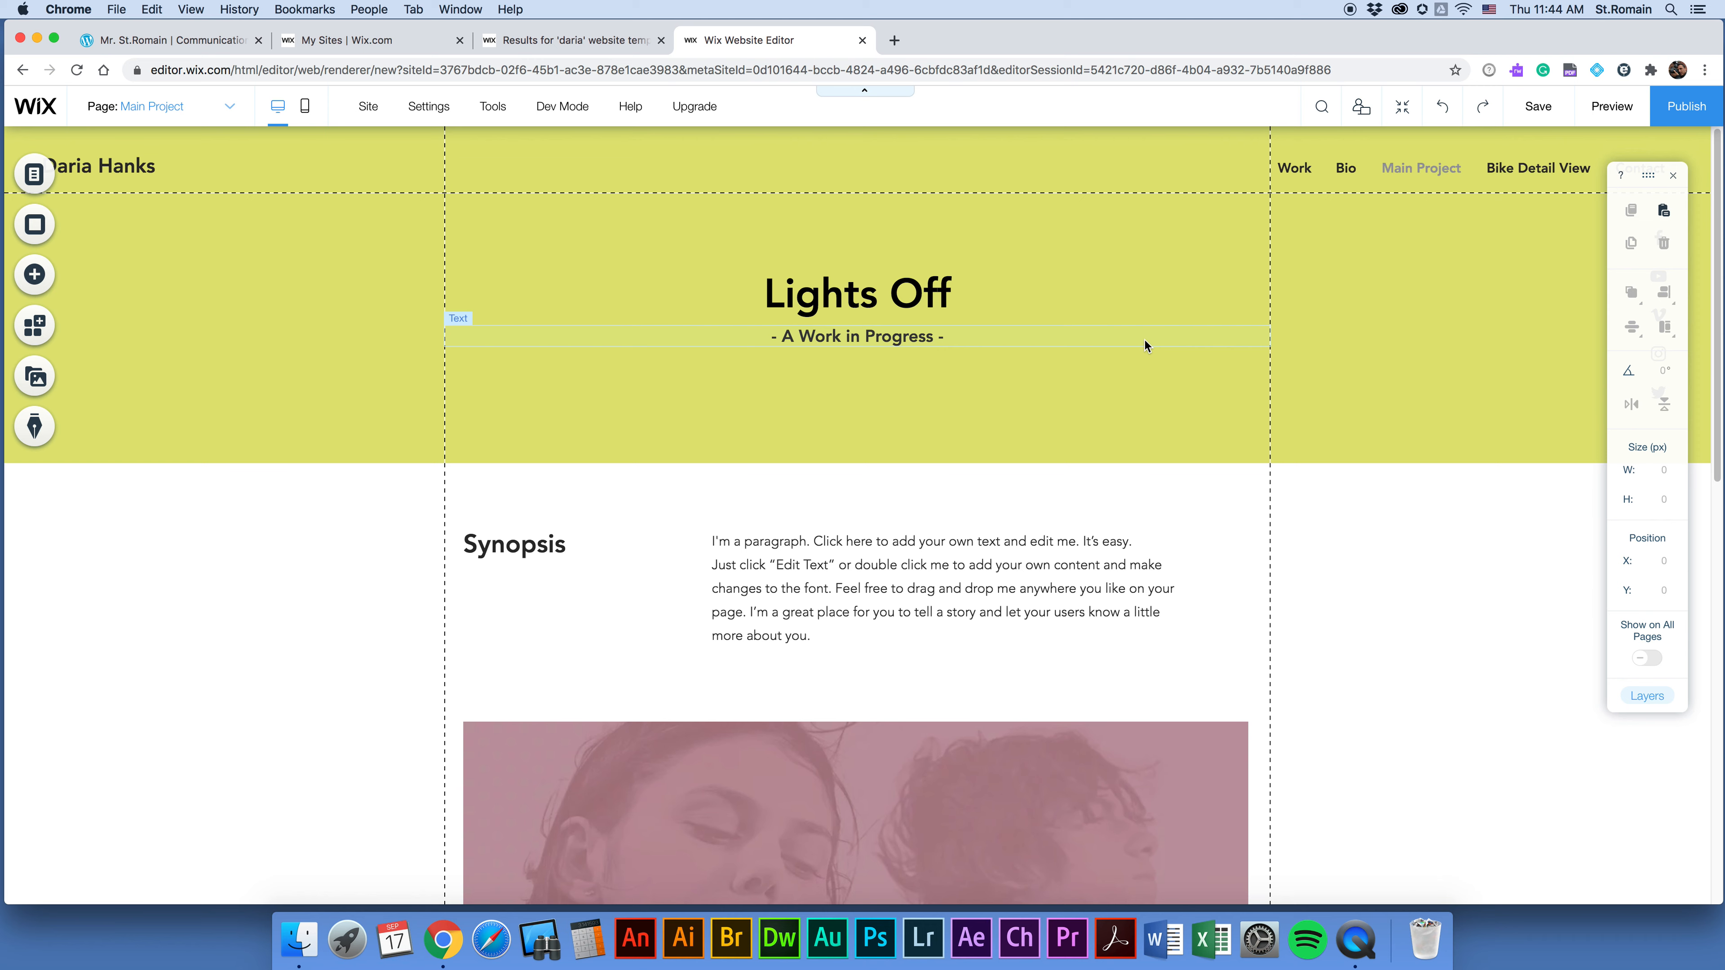
click(34, 174)
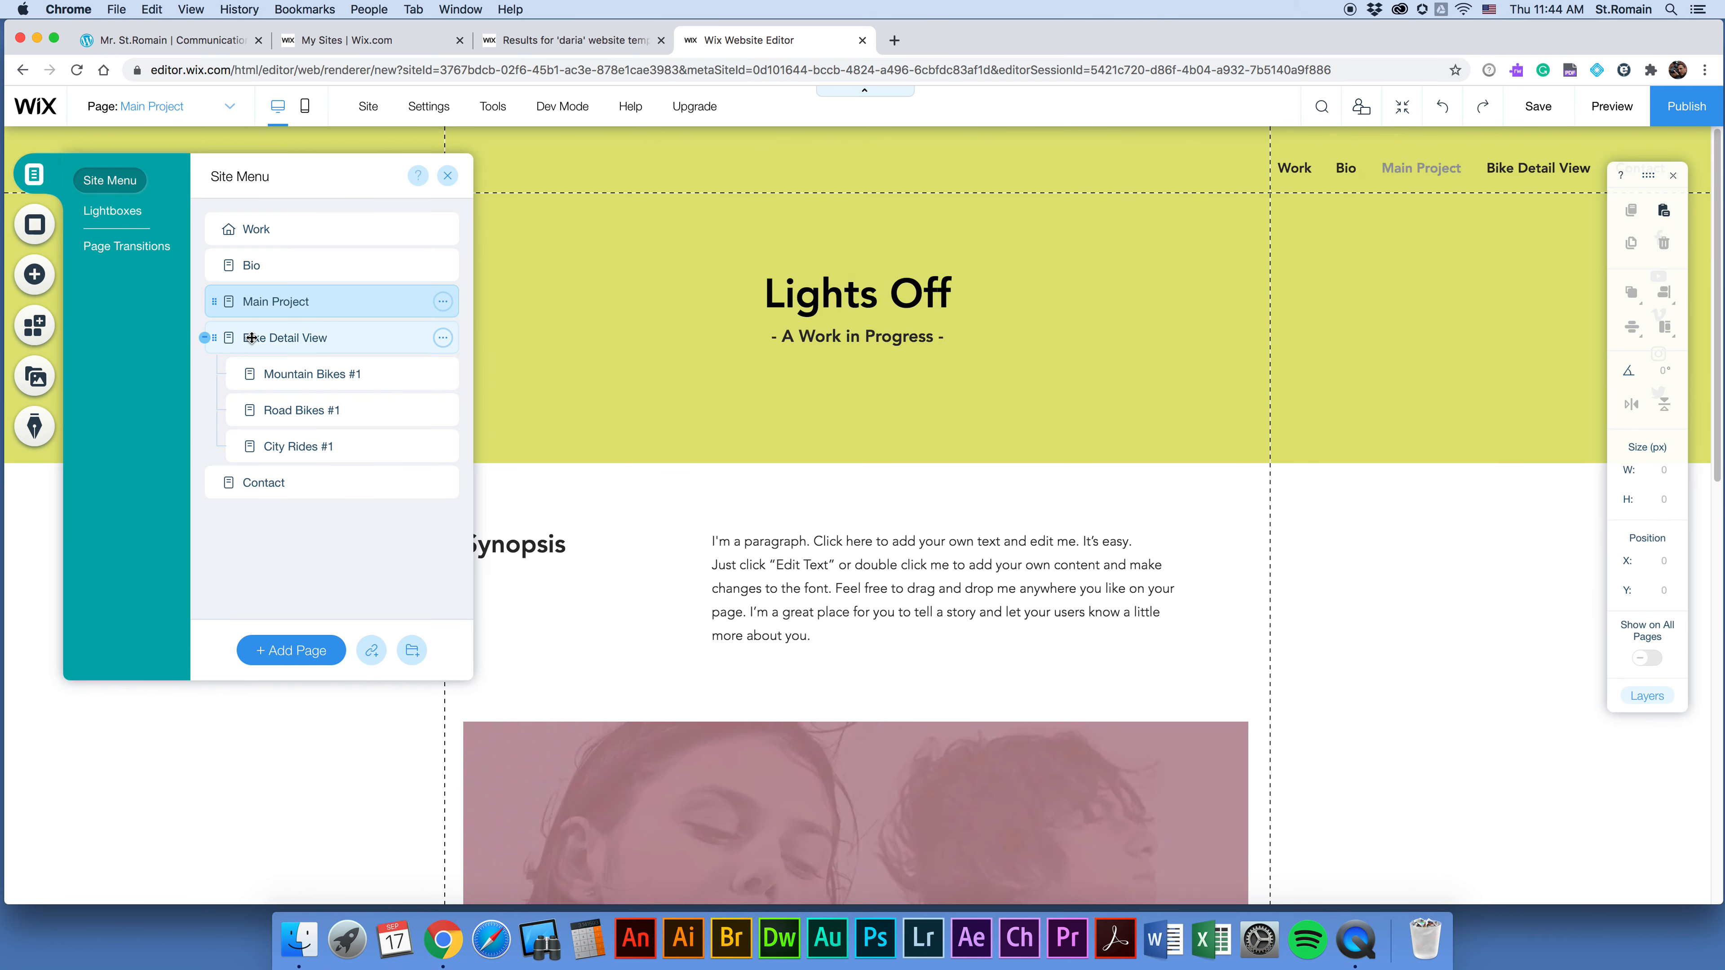
Show the Bike Detail View page, shift the floating editing toolbar off the social icons and open the page's settings.
click(293, 339)
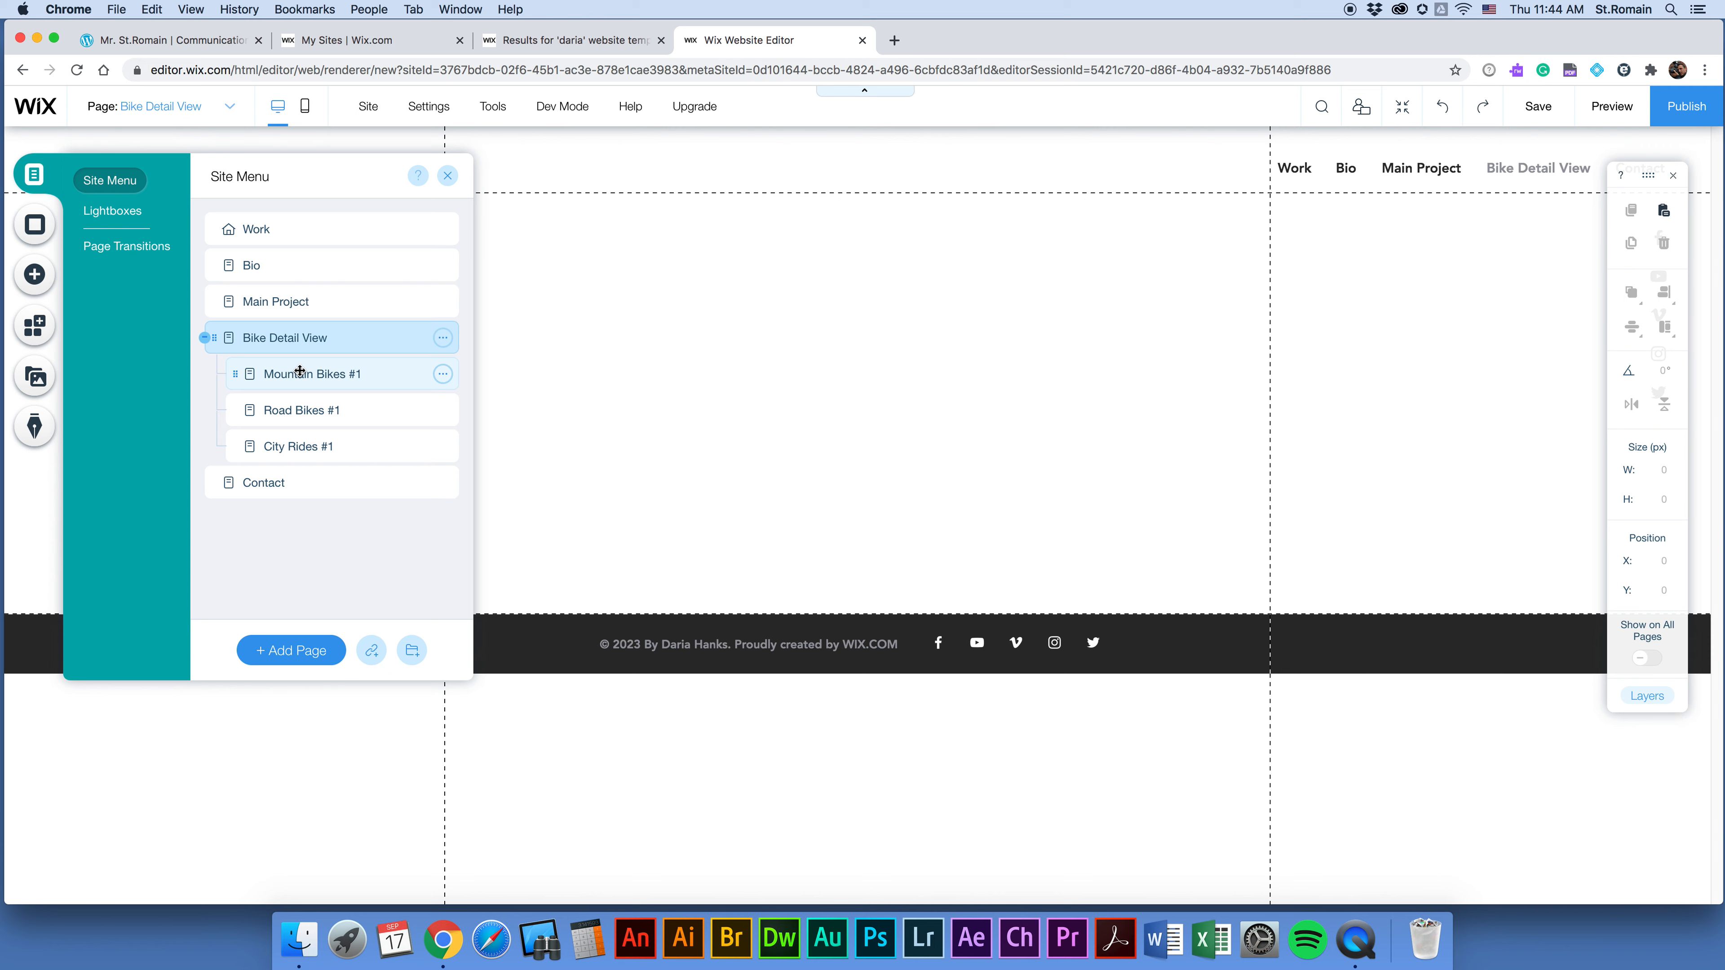
drag(1648, 175, 1600, 231)
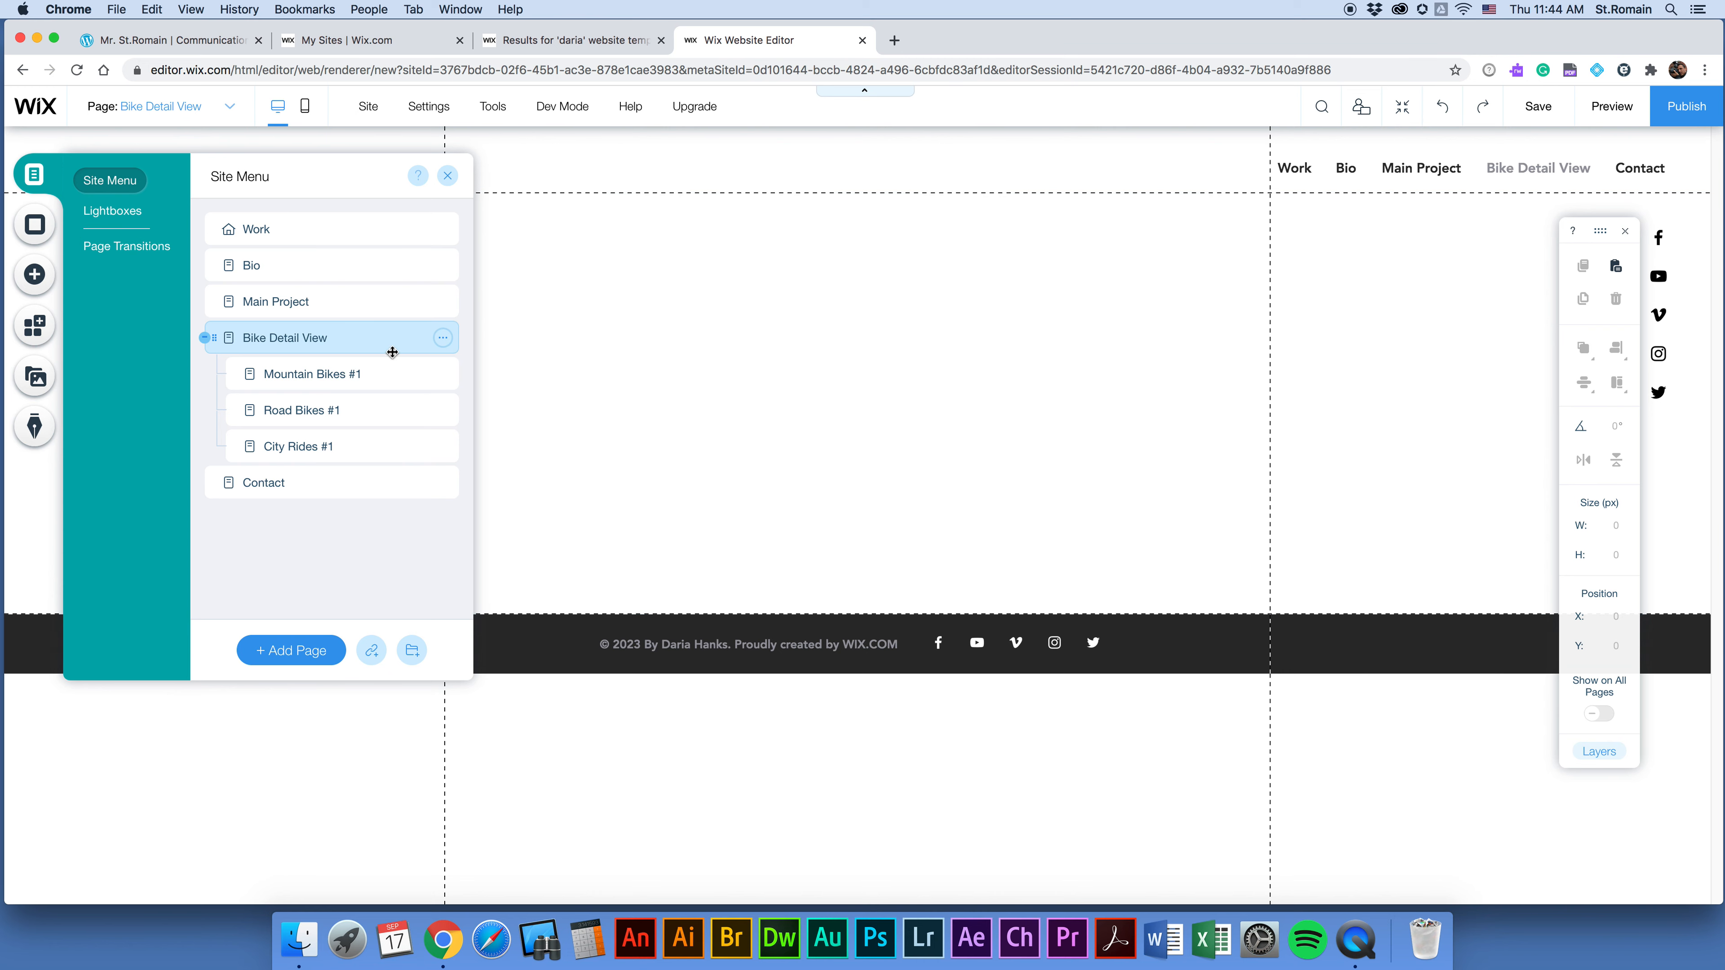
click(443, 340)
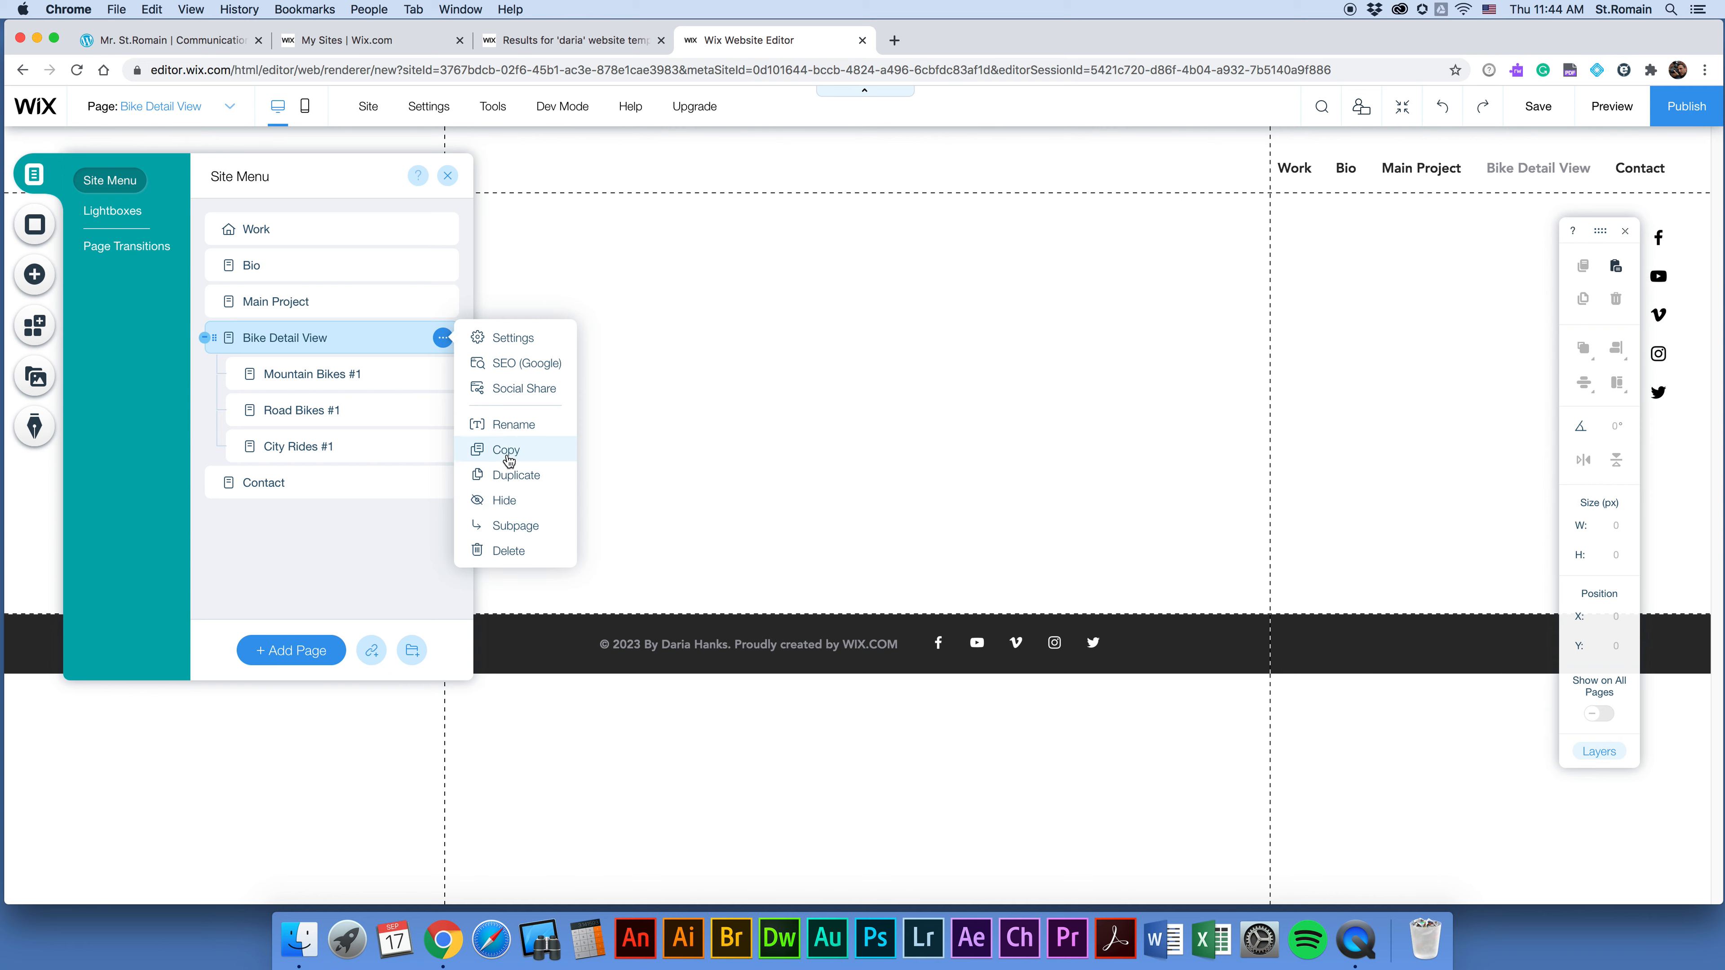
click(524, 343)
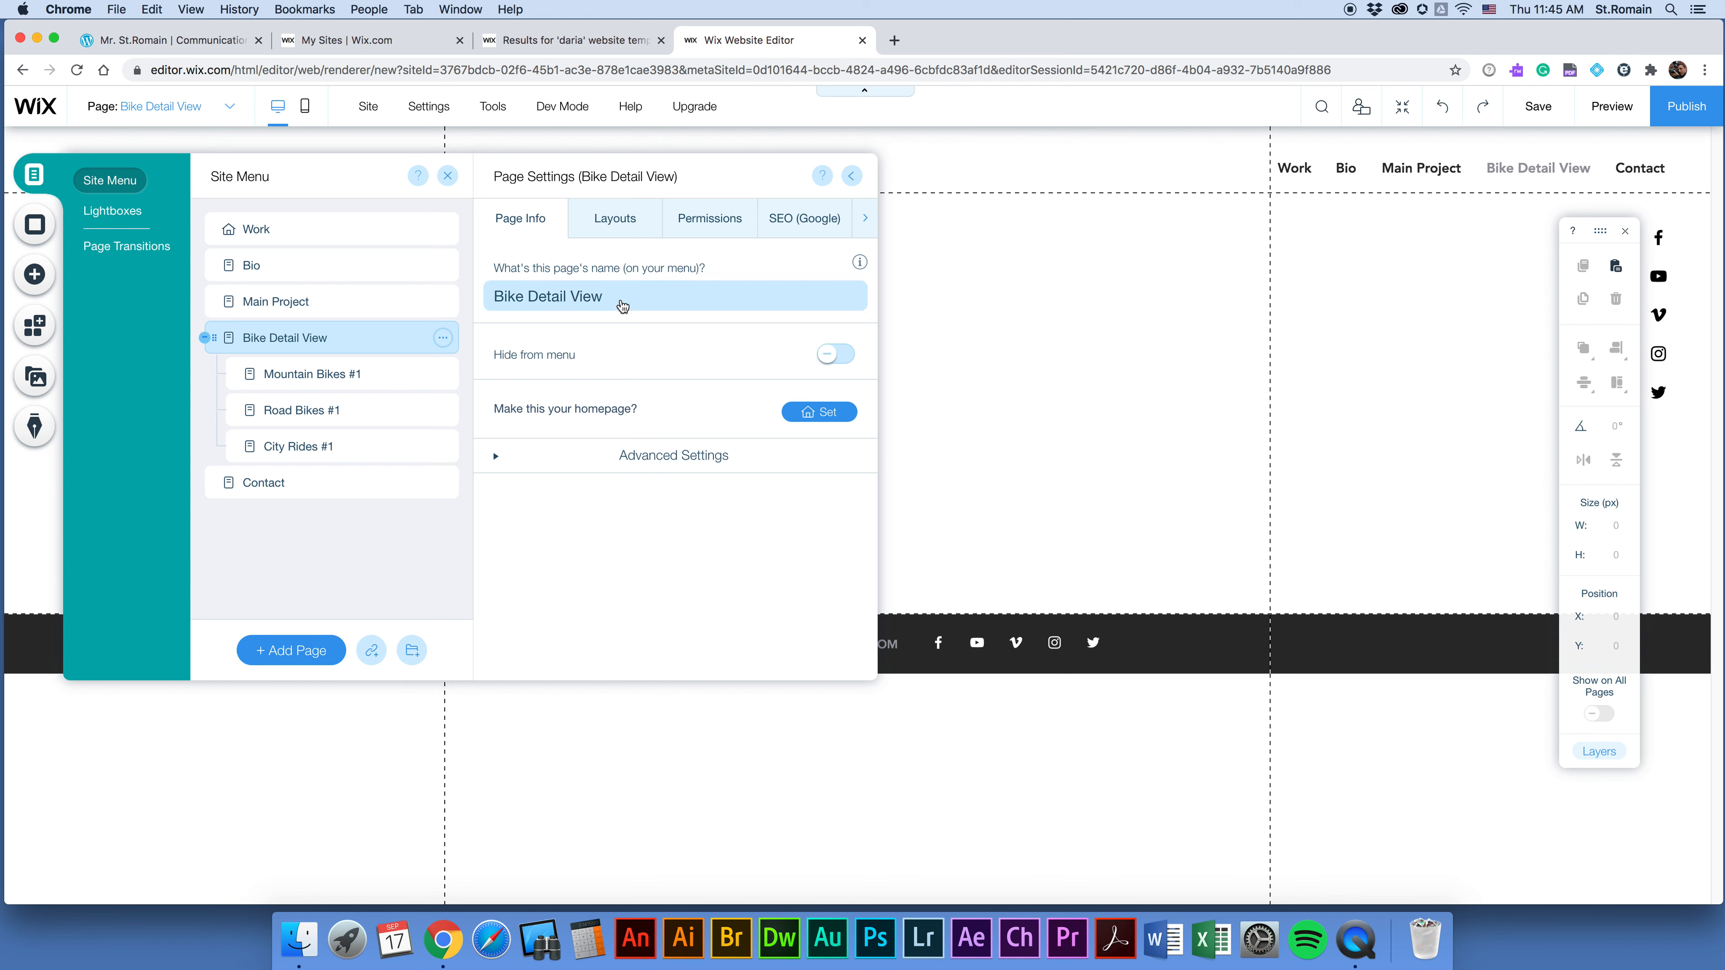
Preview the Bike Detail View page, then return to its page settings in the editor.
click(1624, 113)
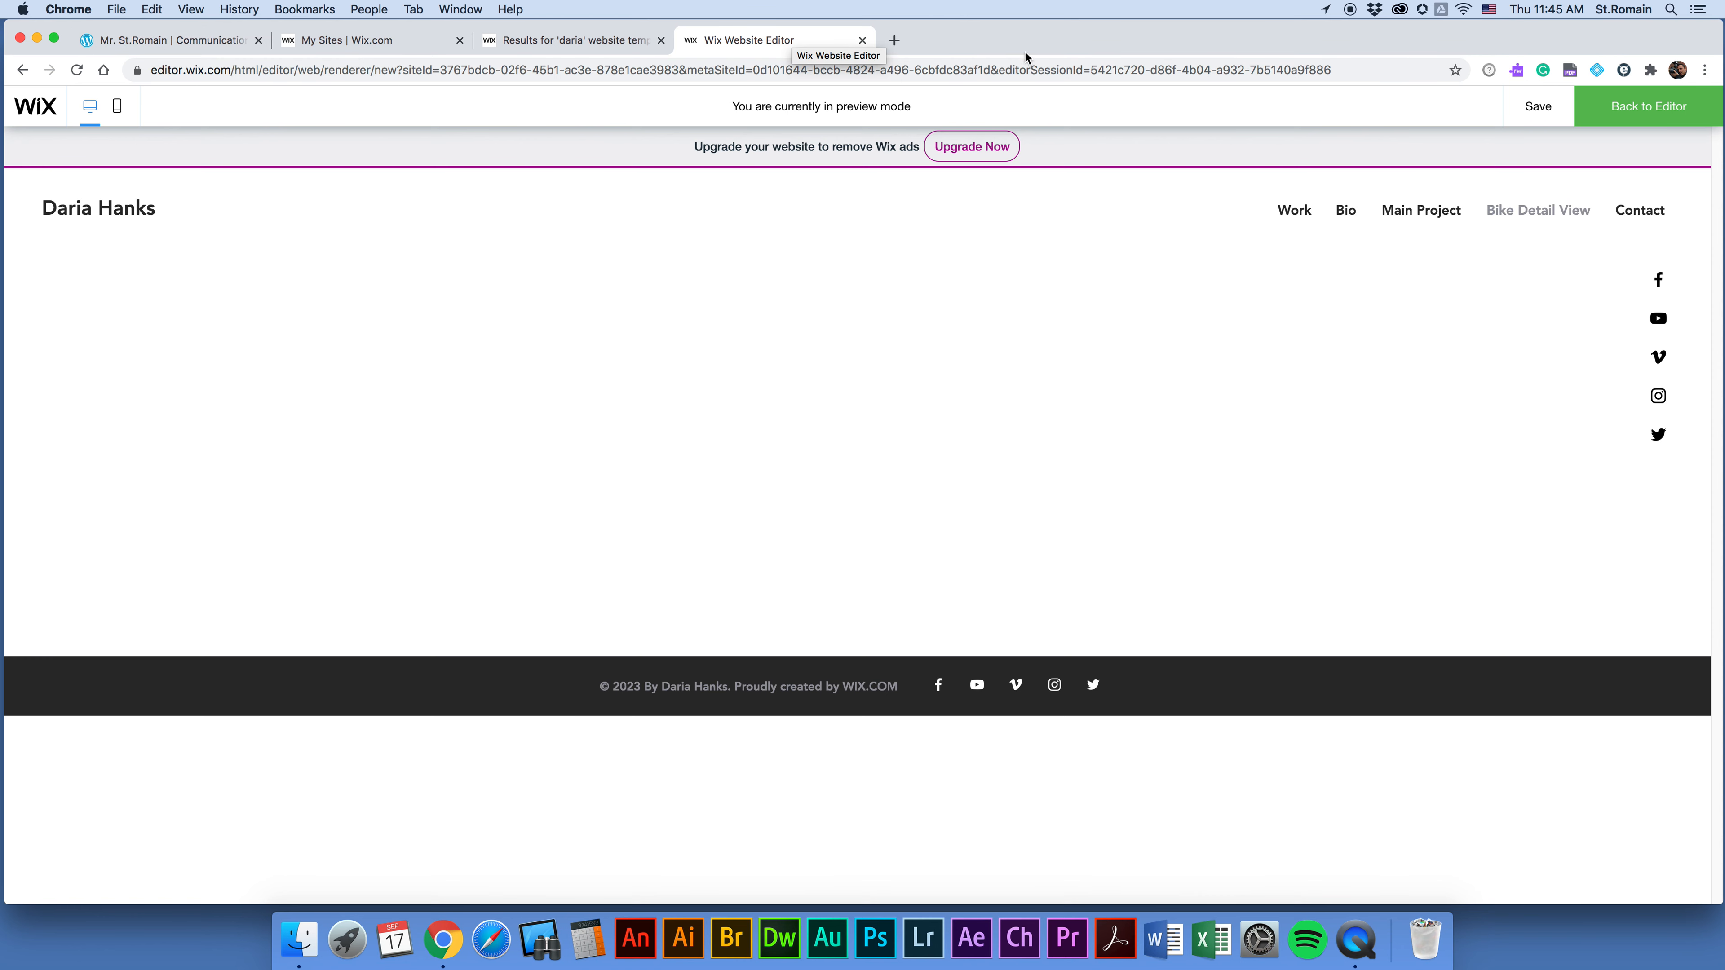
click(1581, 107)
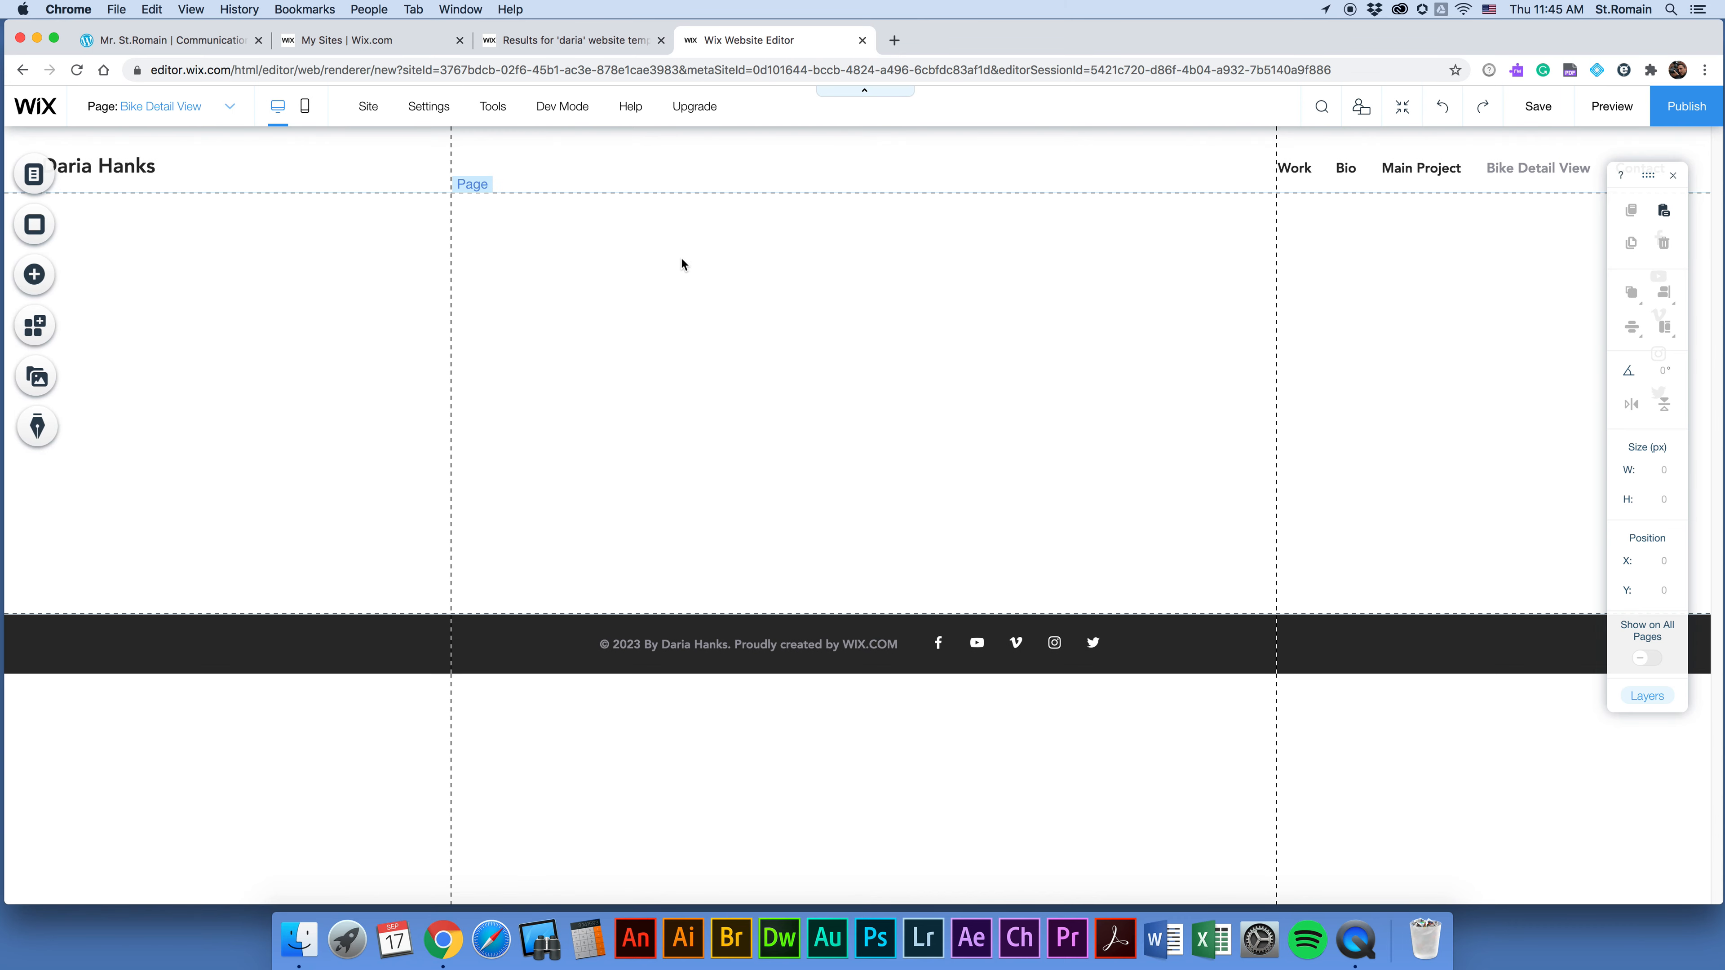
click(35, 178)
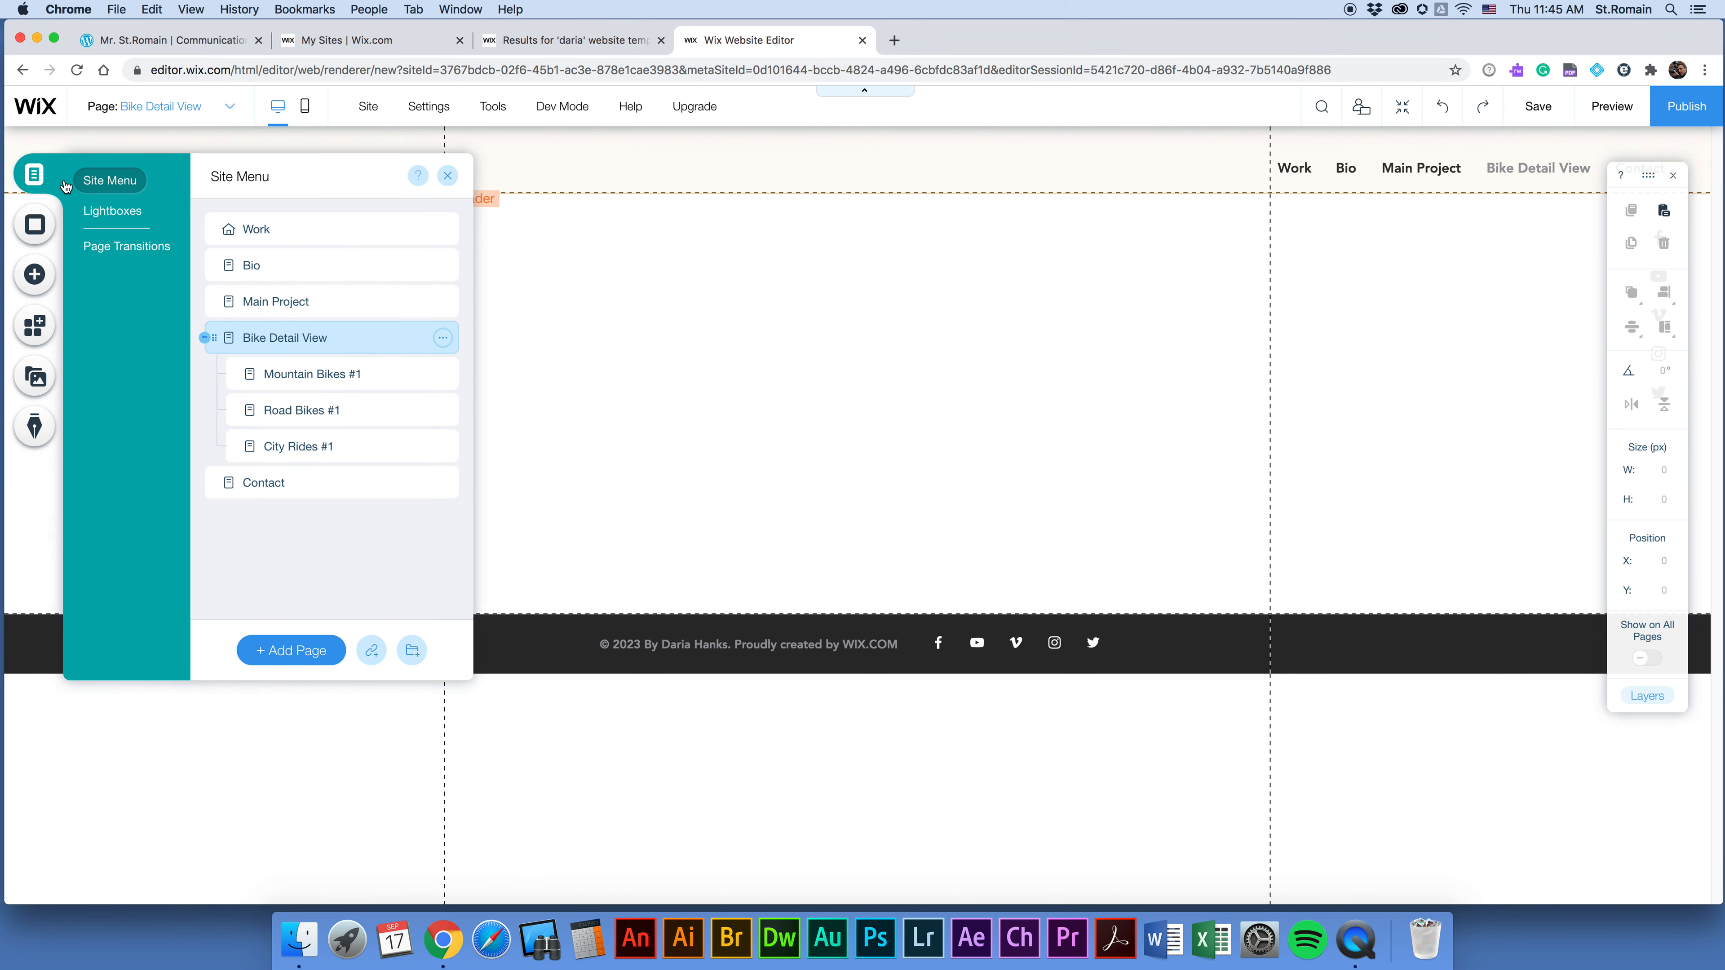
click(443, 338)
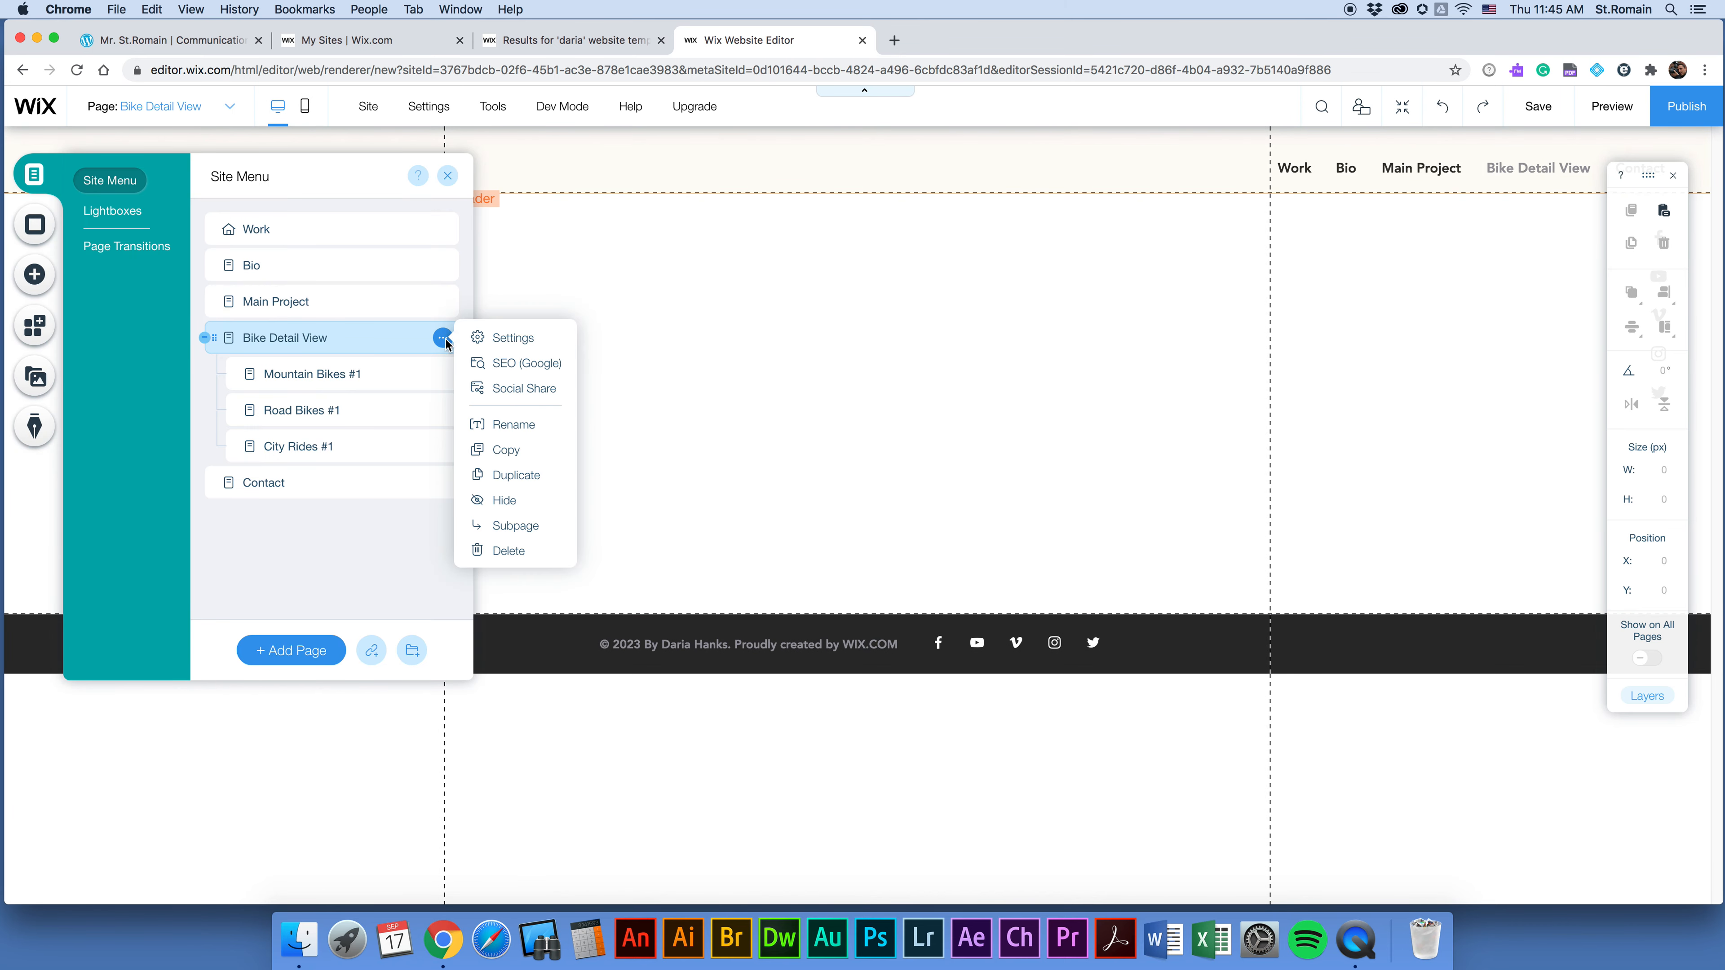
click(496, 339)
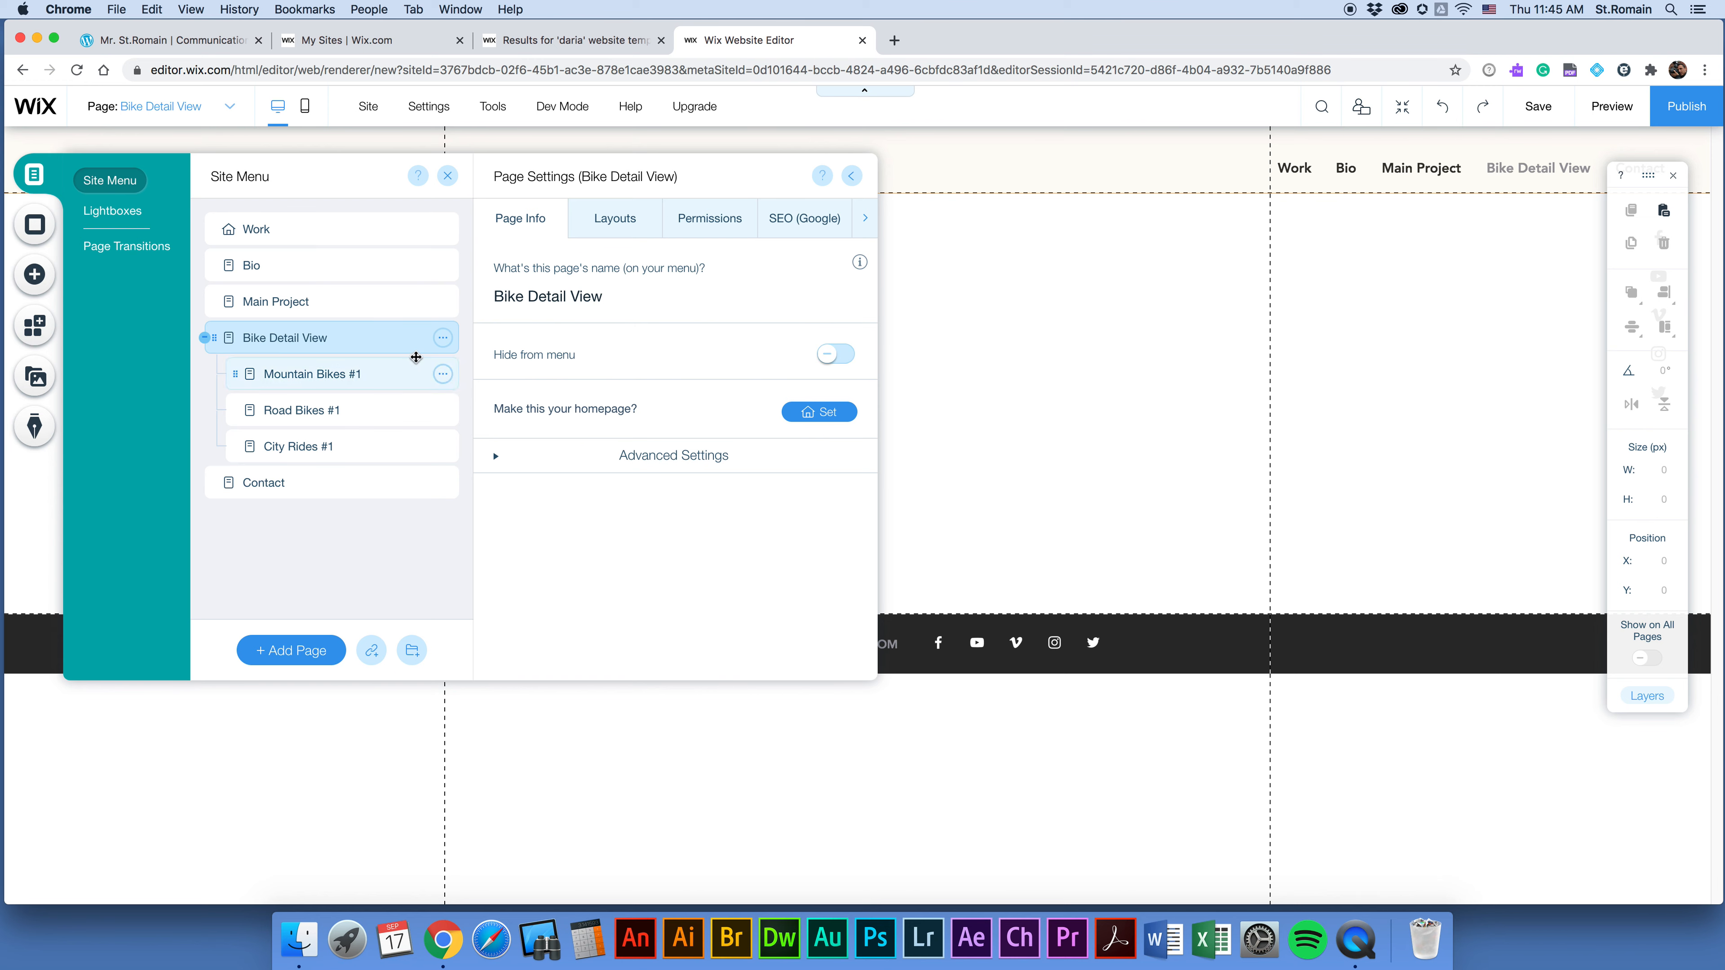
Close the page settings, check the Bike Detail View submenu in the site preview and return to the editor.
click(1510, 210)
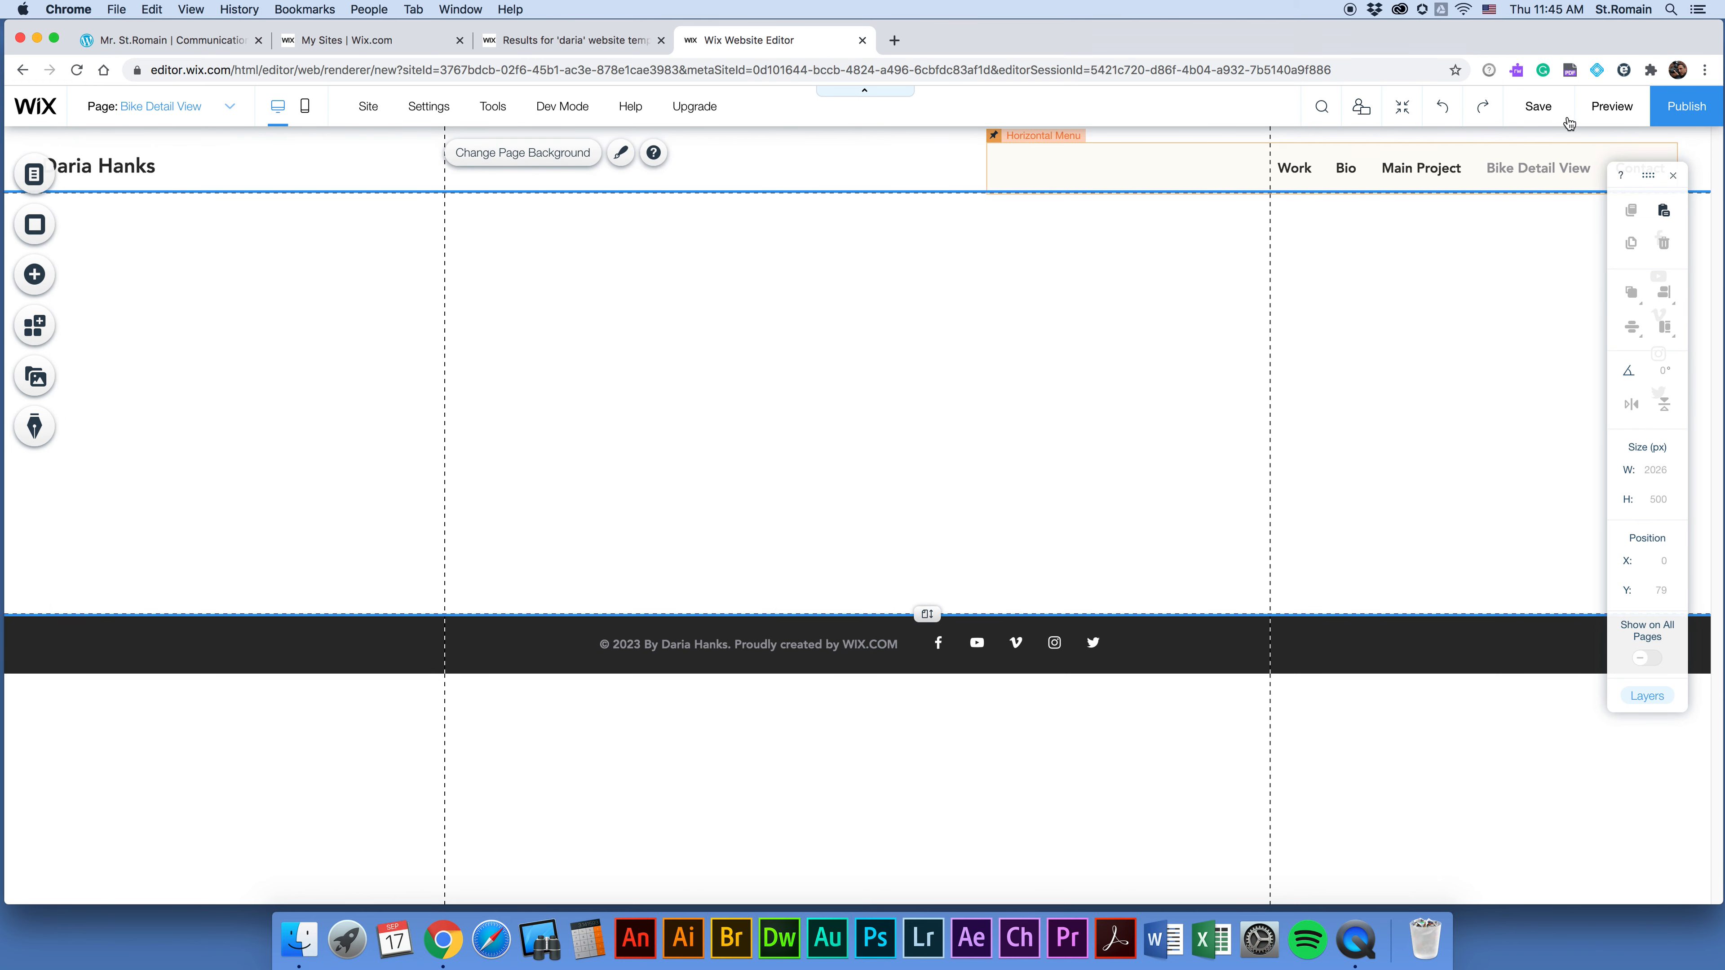
click(1612, 106)
mouse_move(1549, 232)
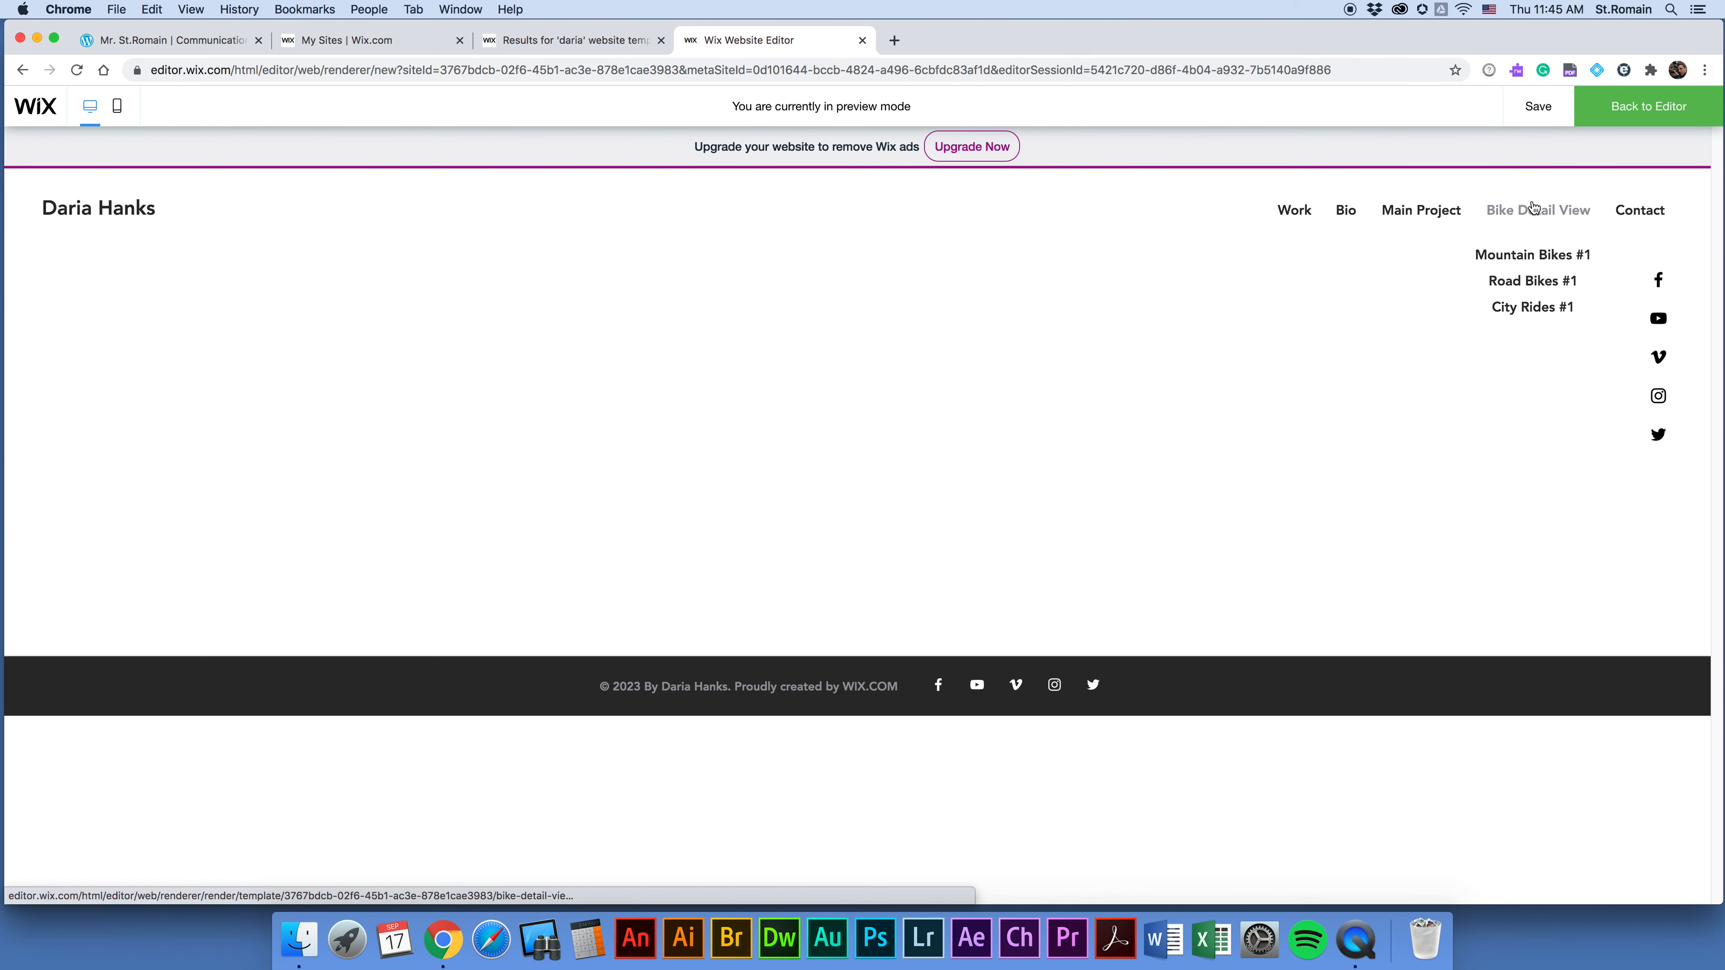
click(1589, 117)
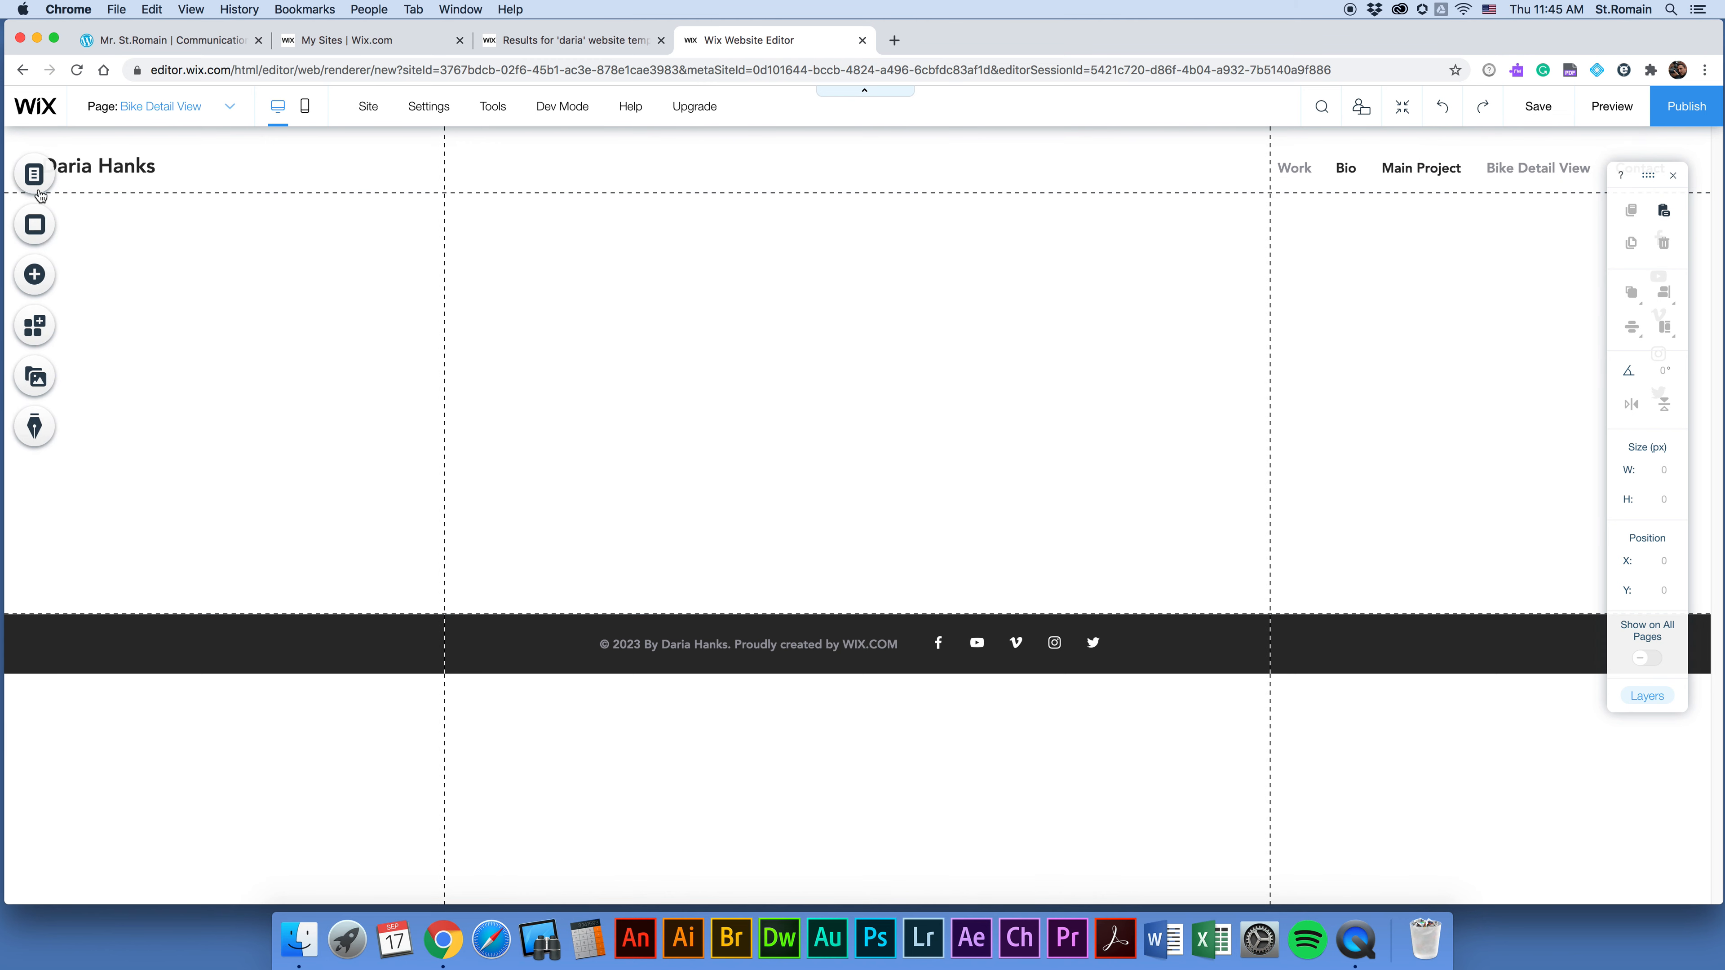
Open the page settings of the Mountain Bikes #1 subpage and switch Hide from menu on and back off.
click(34, 174)
click(294, 381)
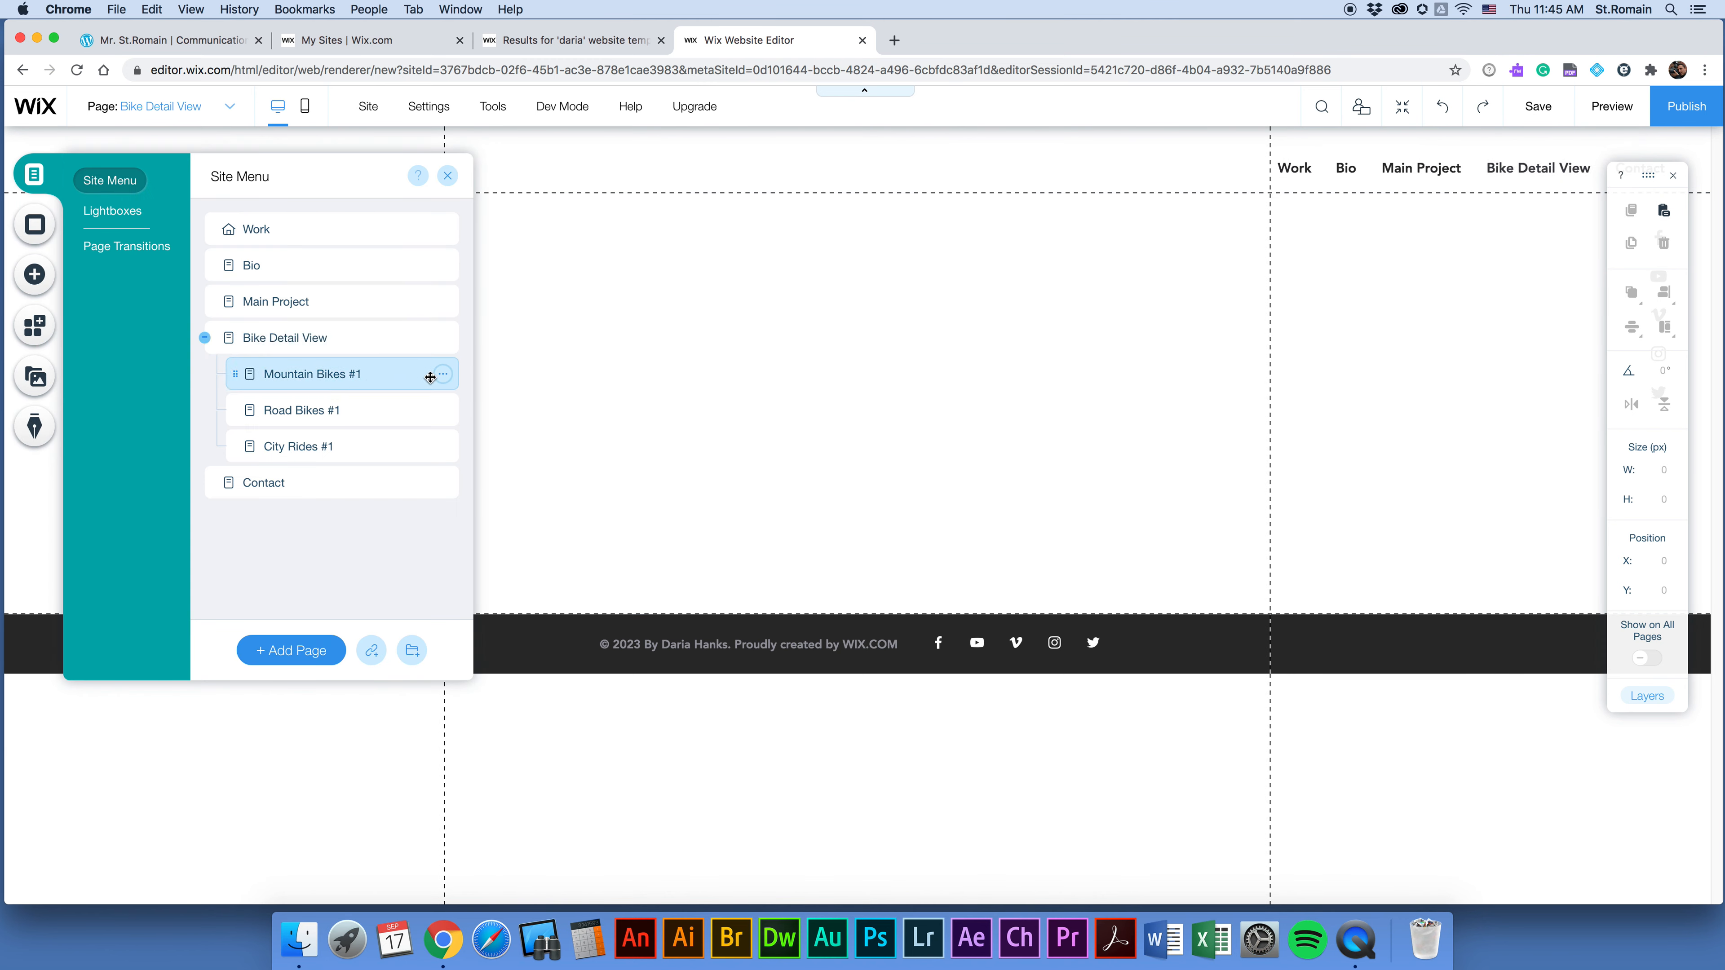
click(443, 374)
click(514, 373)
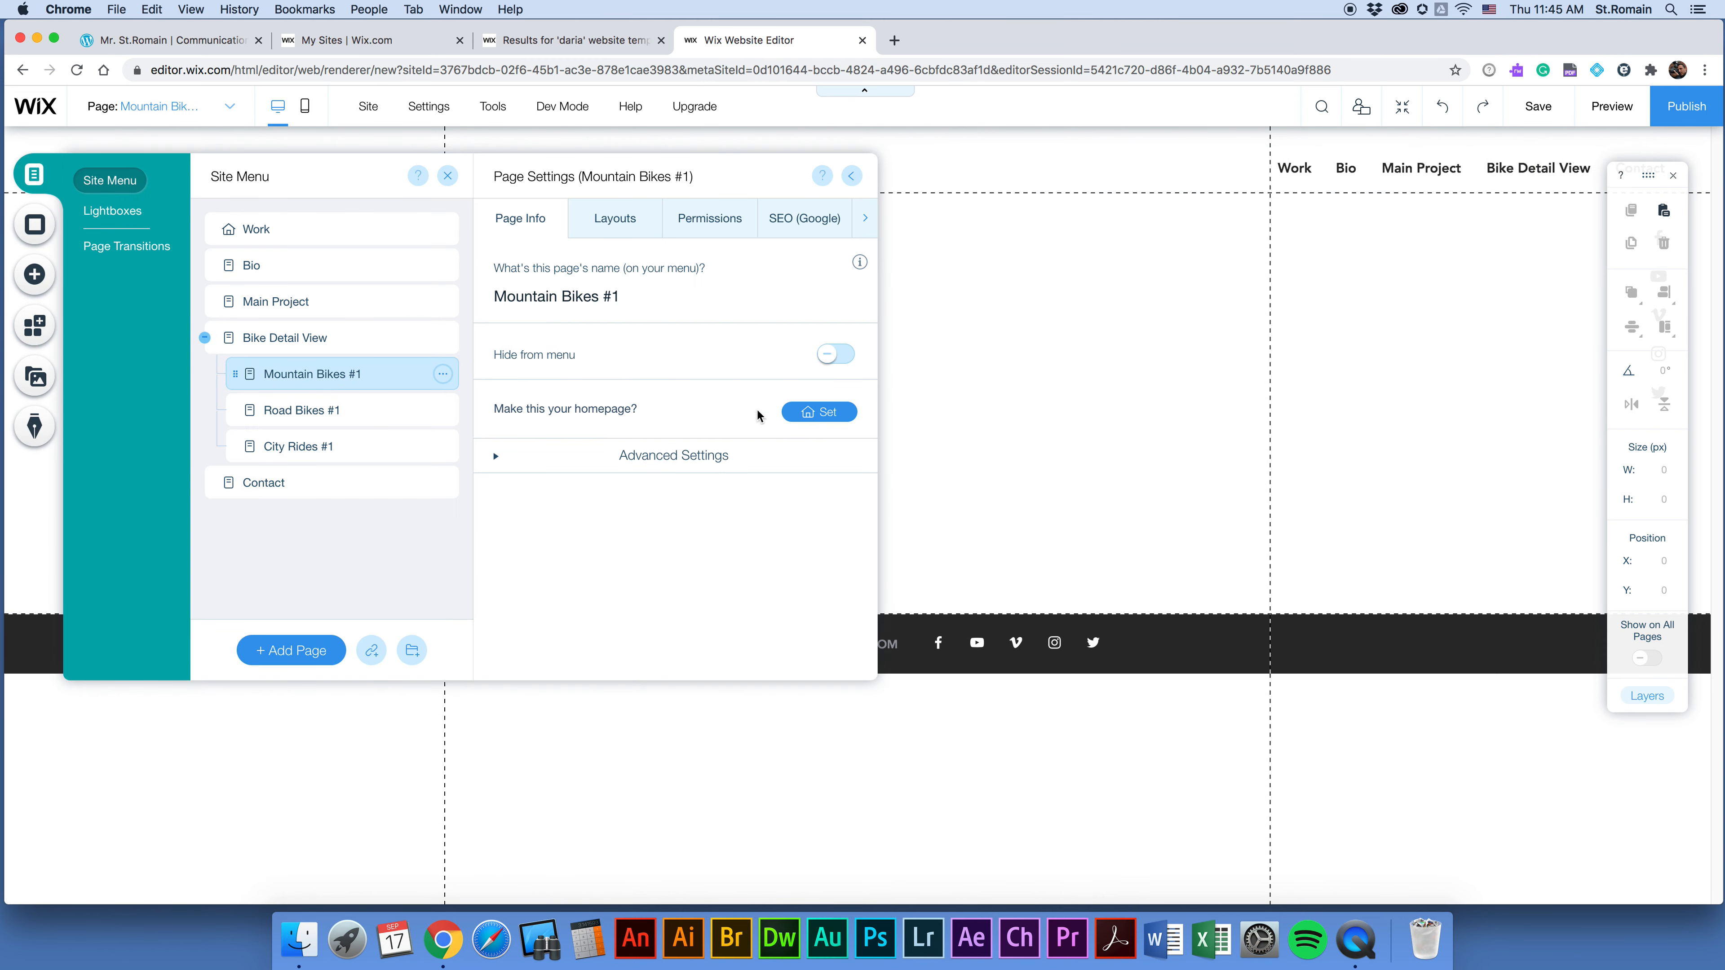
click(837, 356)
click(834, 354)
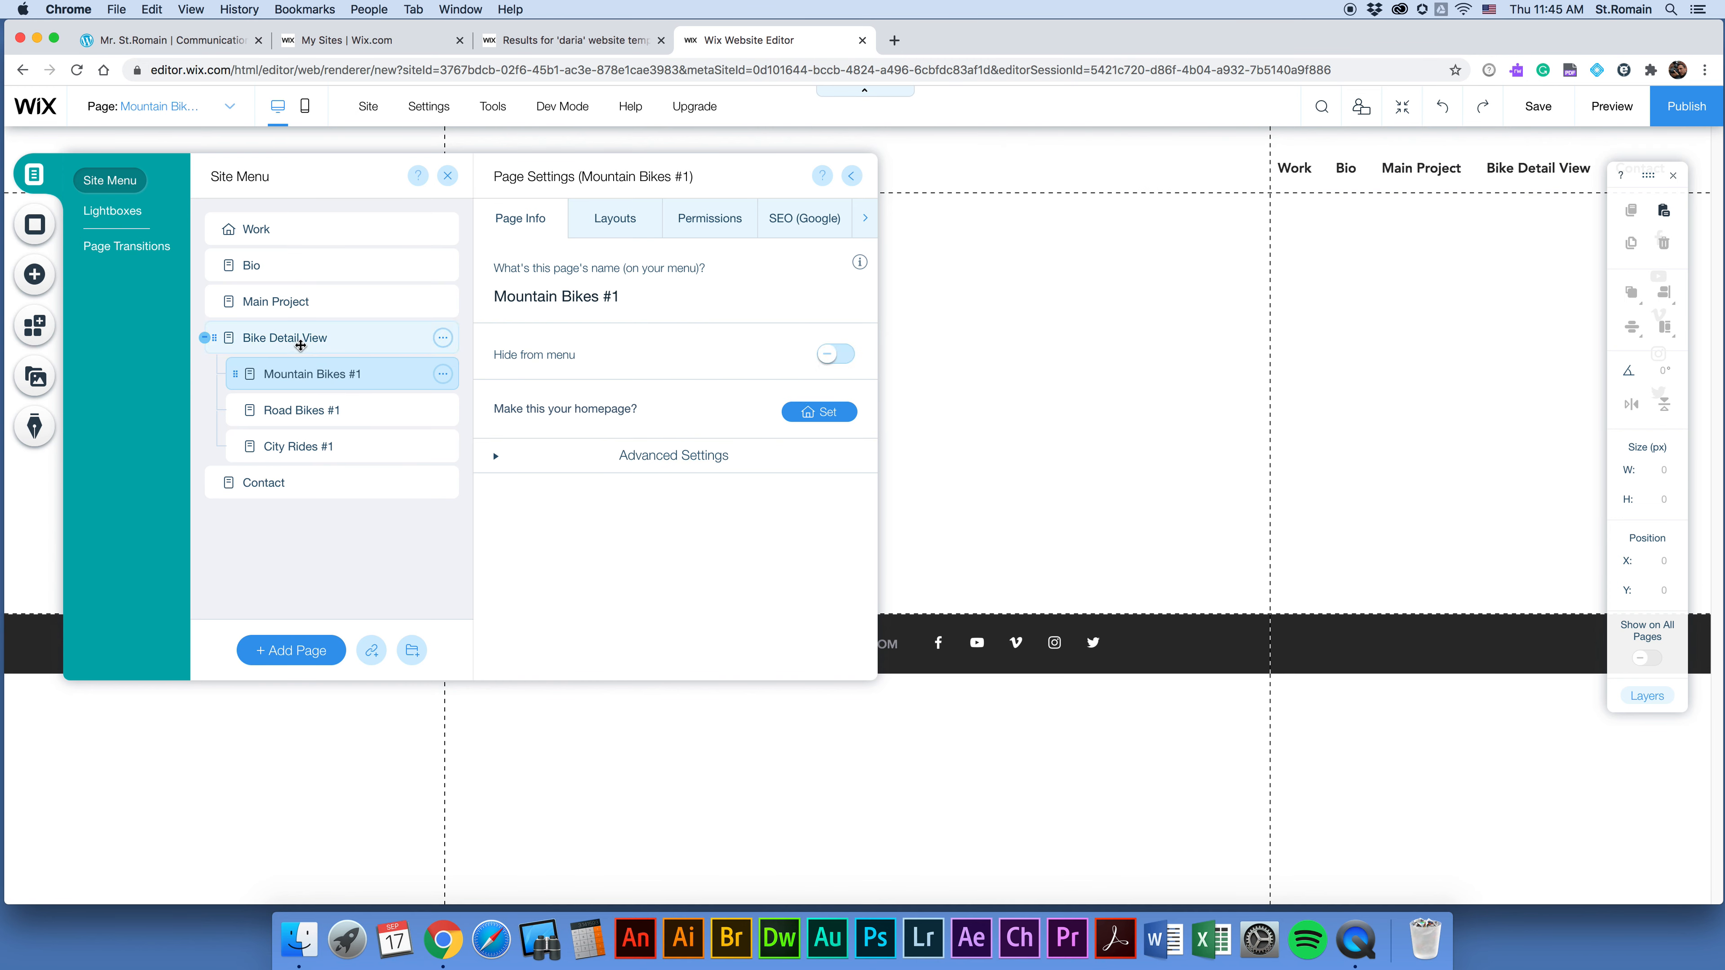
Open the Bike Detail View page settings and switch Hide from menu on and off repeatedly, ending with it off.
click(443, 338)
click(543, 342)
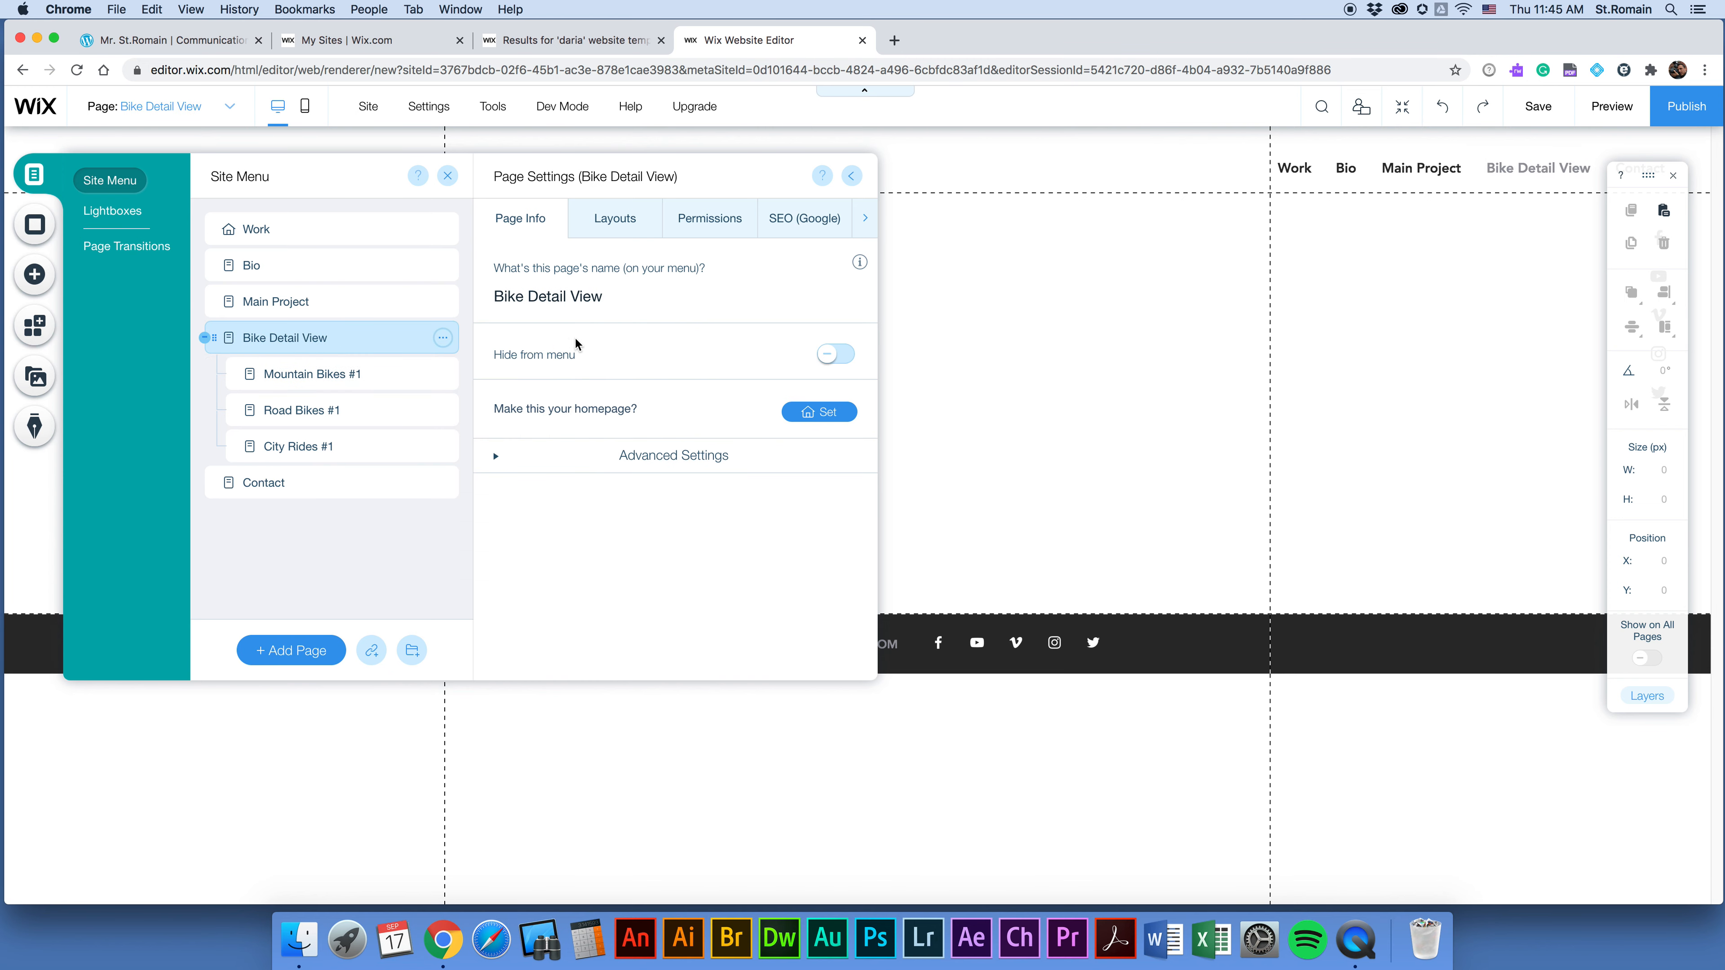
click(830, 355)
click(831, 355)
click(831, 356)
click(832, 356)
click(832, 357)
click(832, 357)
Review the layout, permission, SEO, social share and advanced SEO settings of the Bike Detail View page.
click(625, 221)
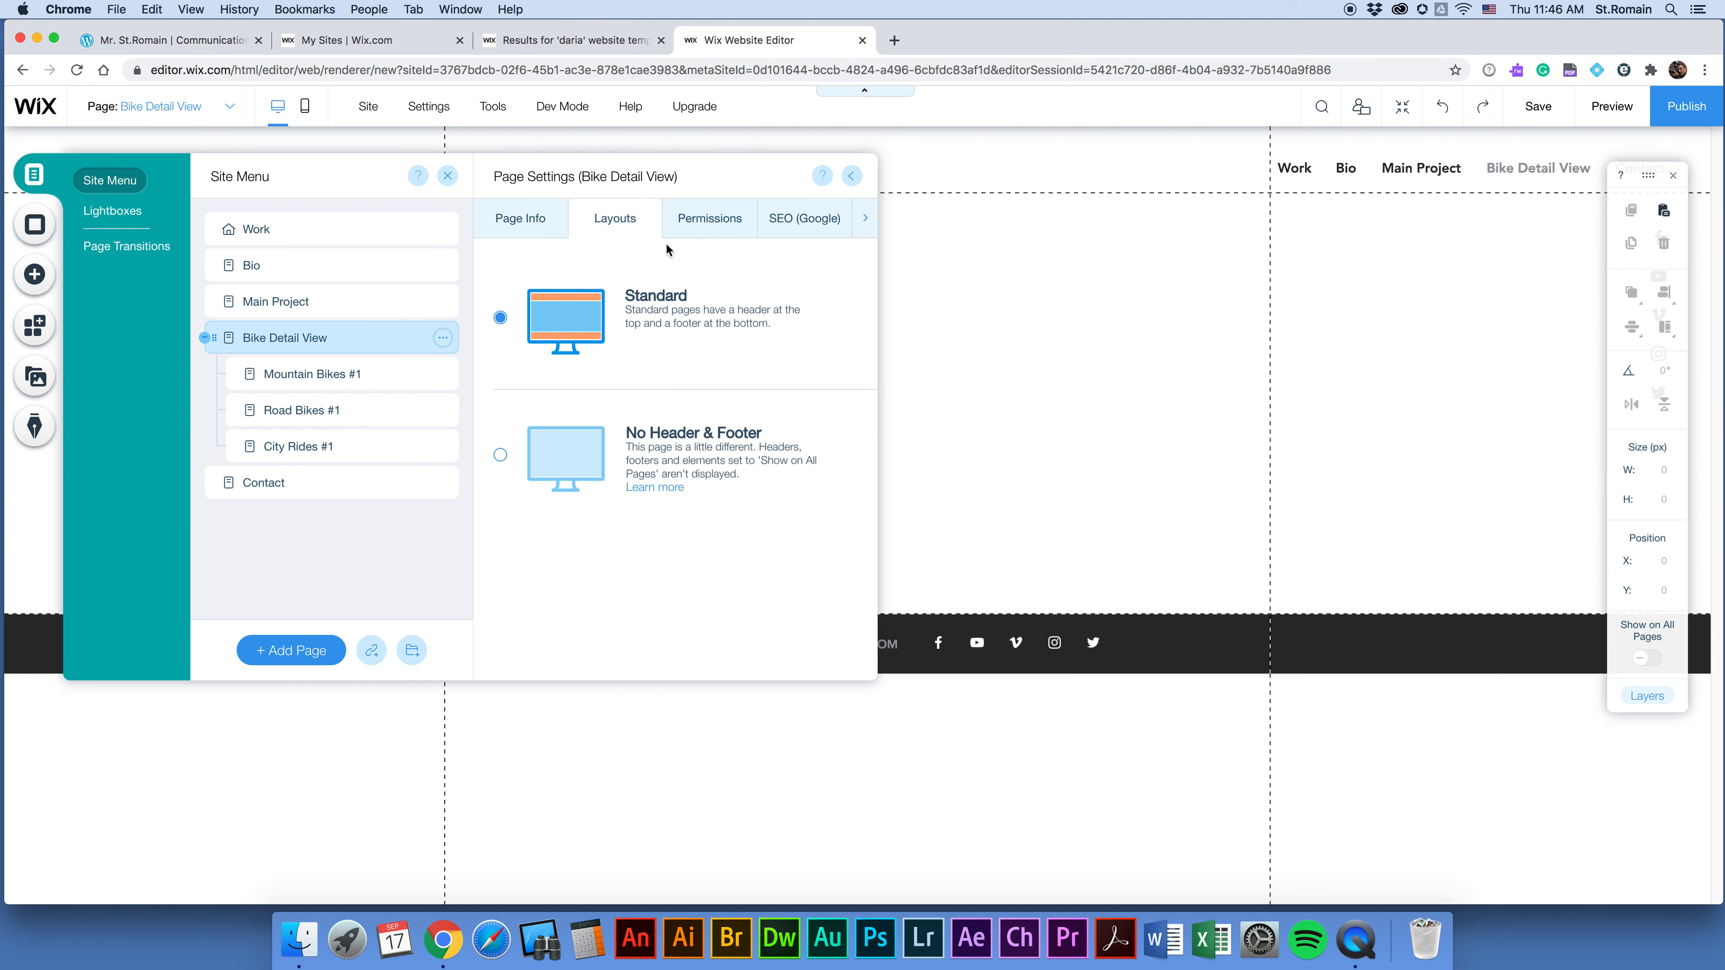
click(718, 216)
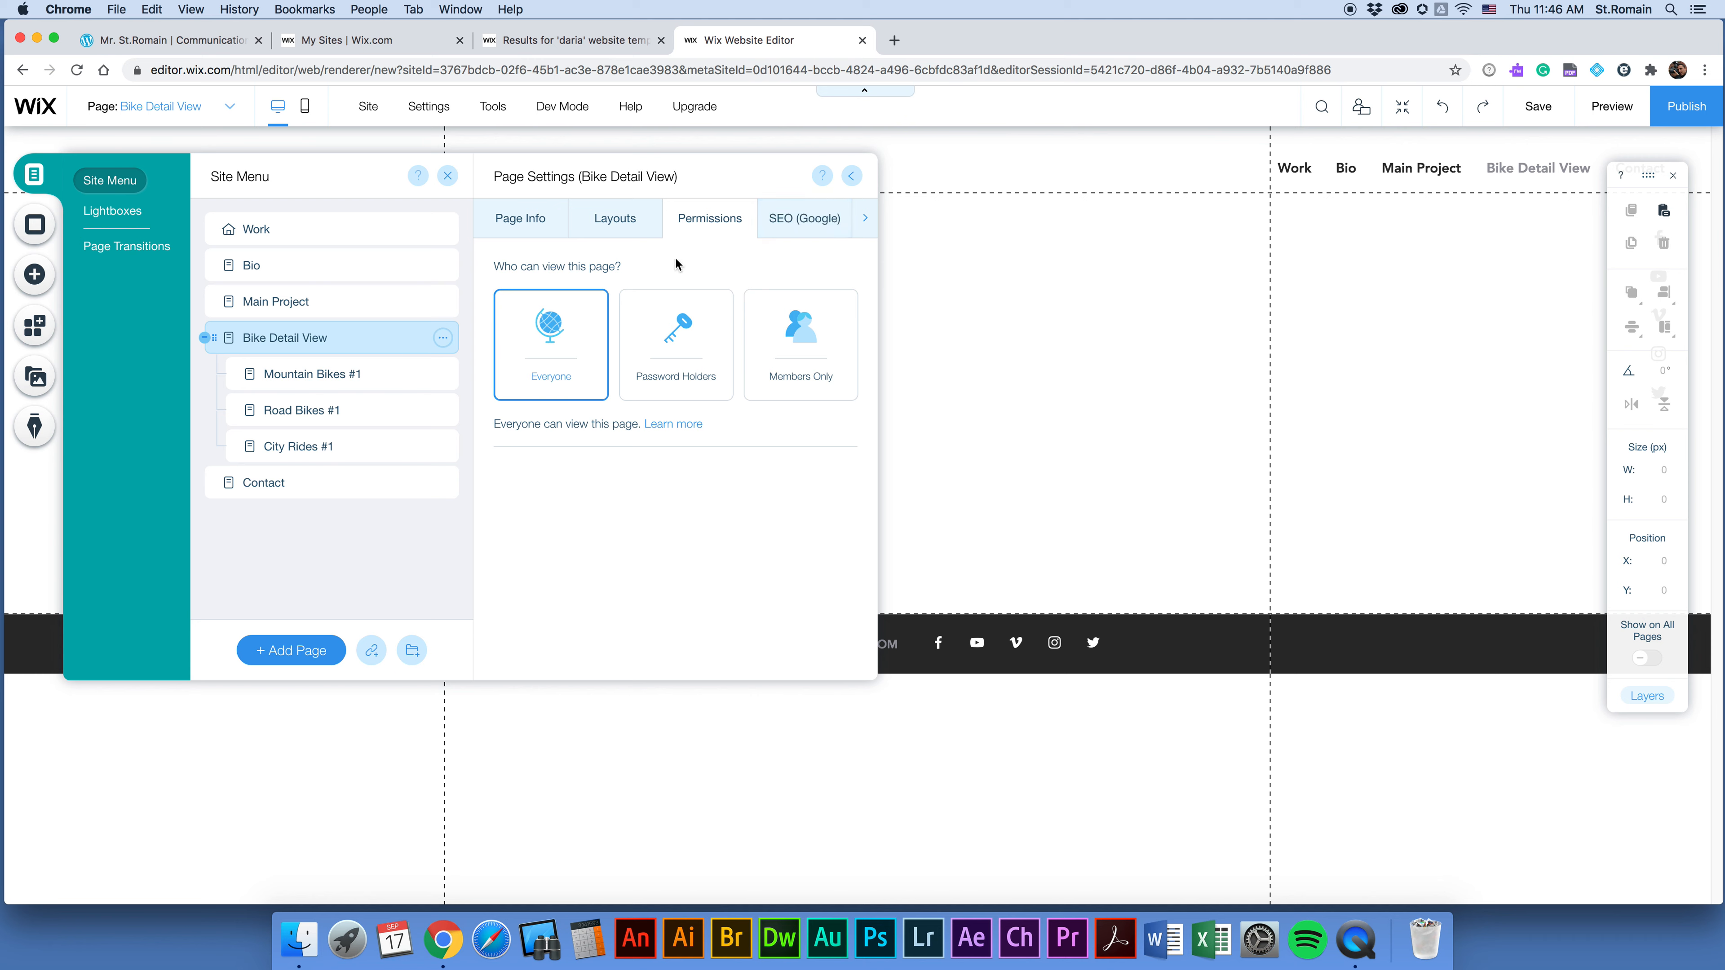
click(805, 221)
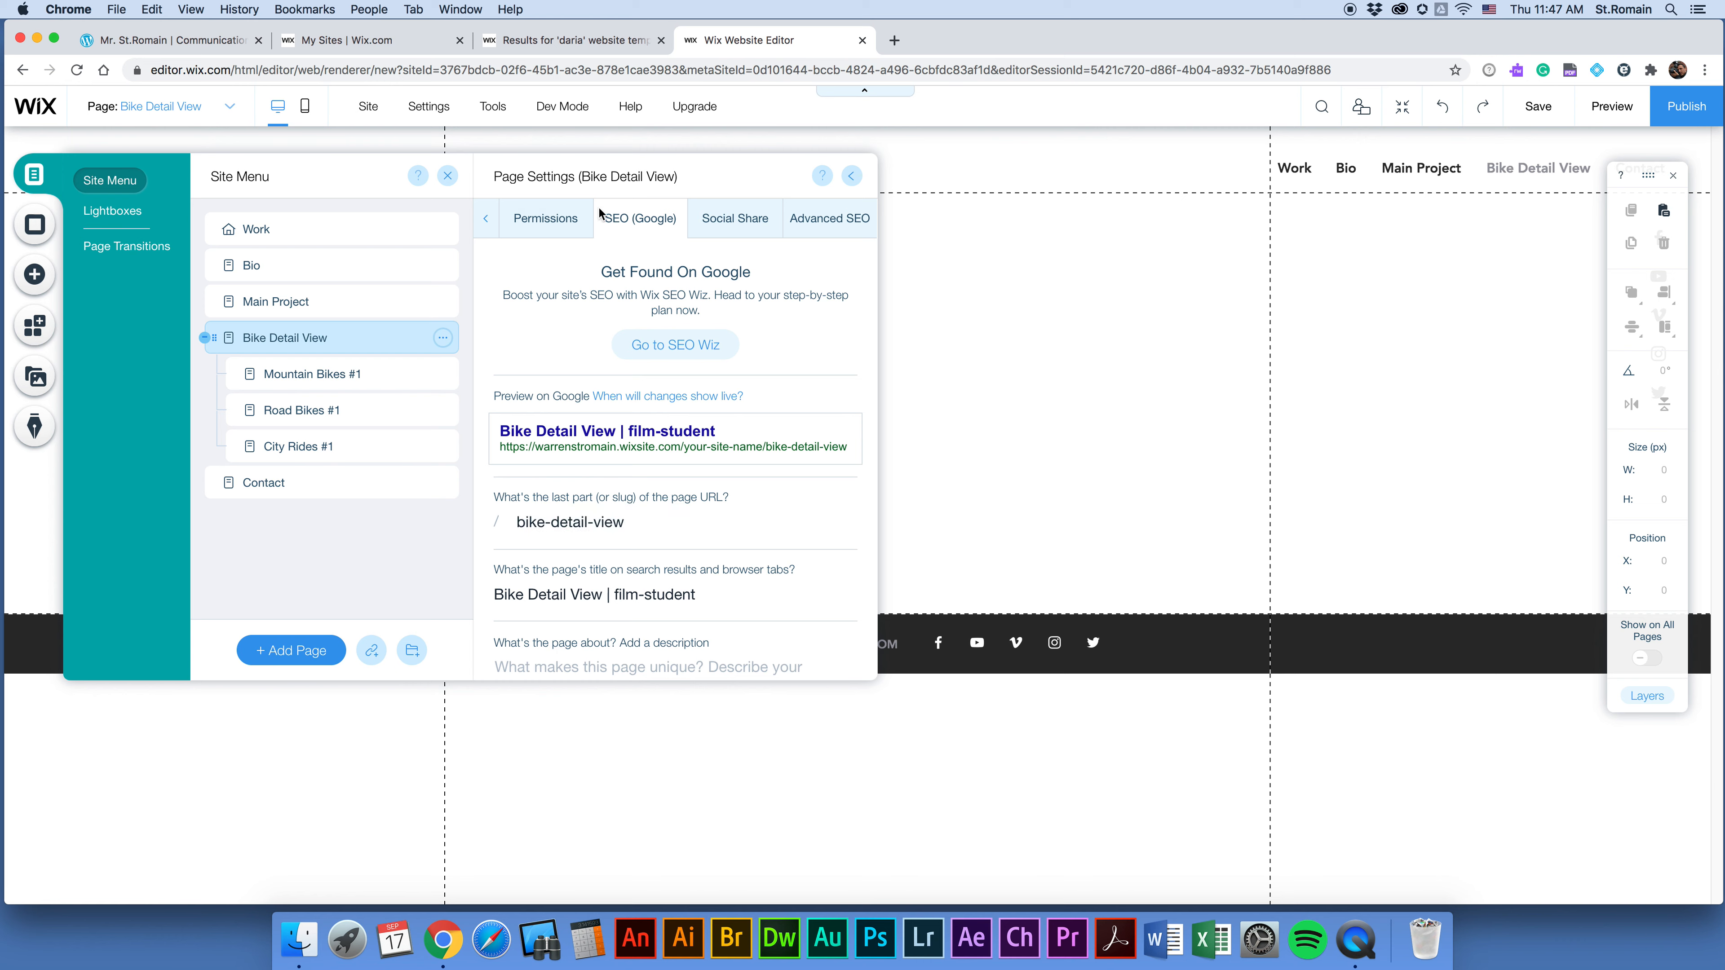
click(723, 217)
click(795, 217)
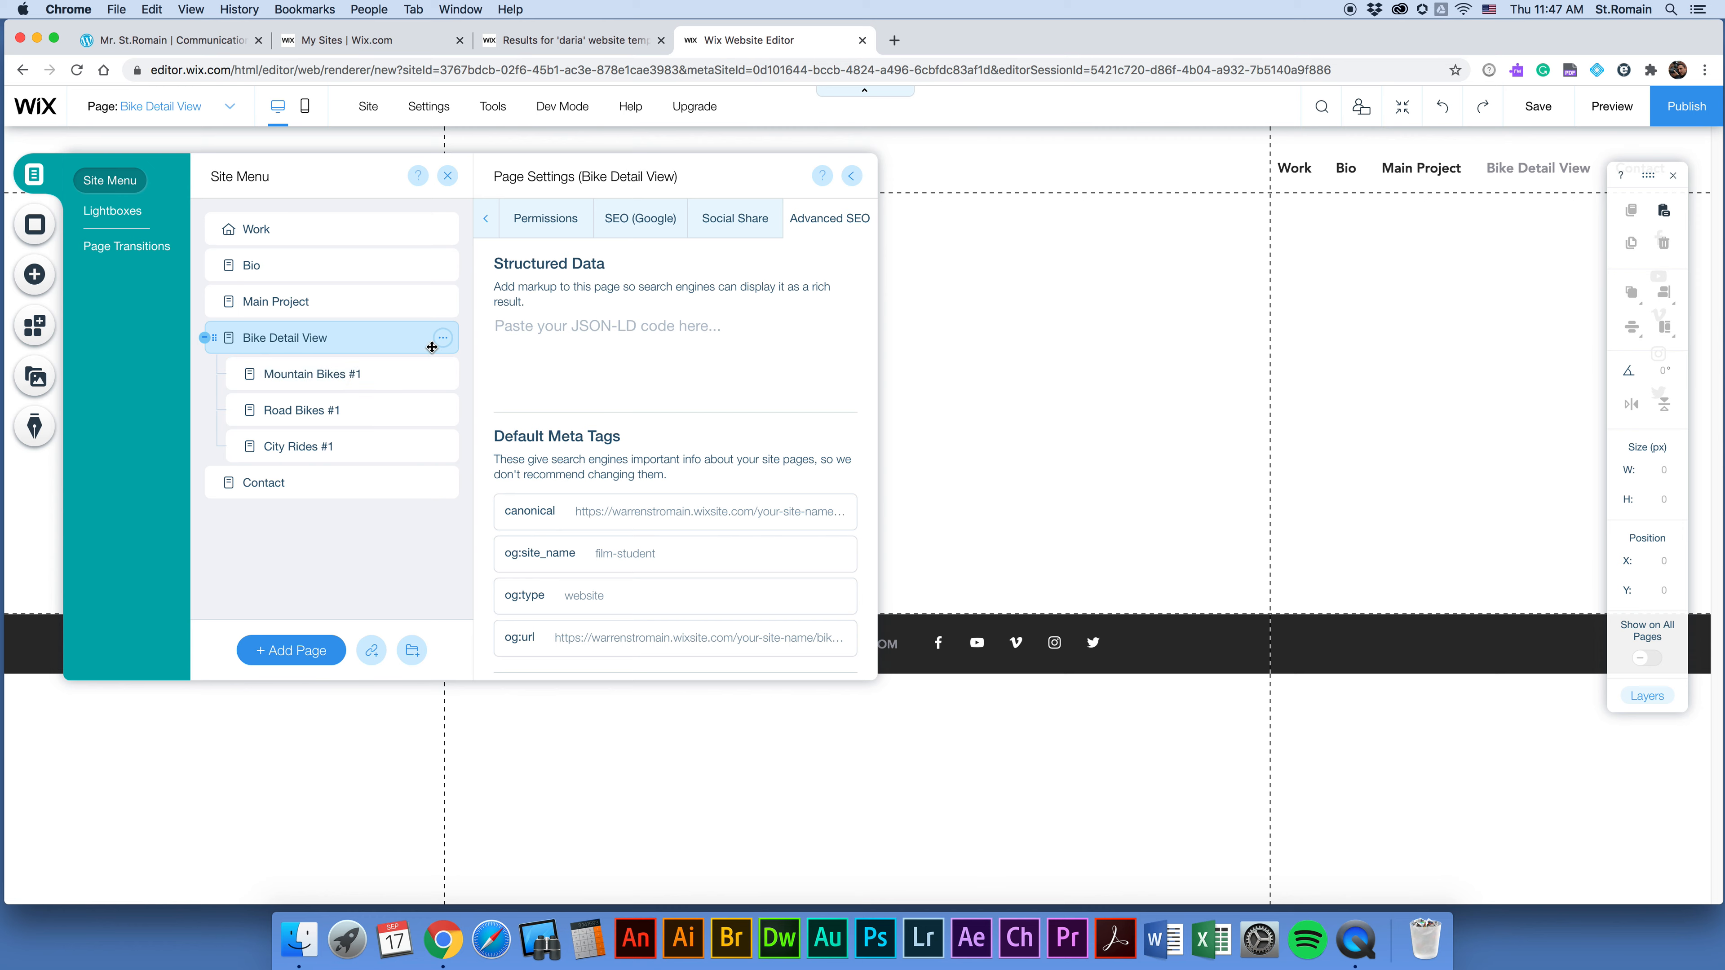
Delete the Bike Detail View page and its former subpage Mountain Bikes #1 from the site.
click(442, 339)
click(508, 550)
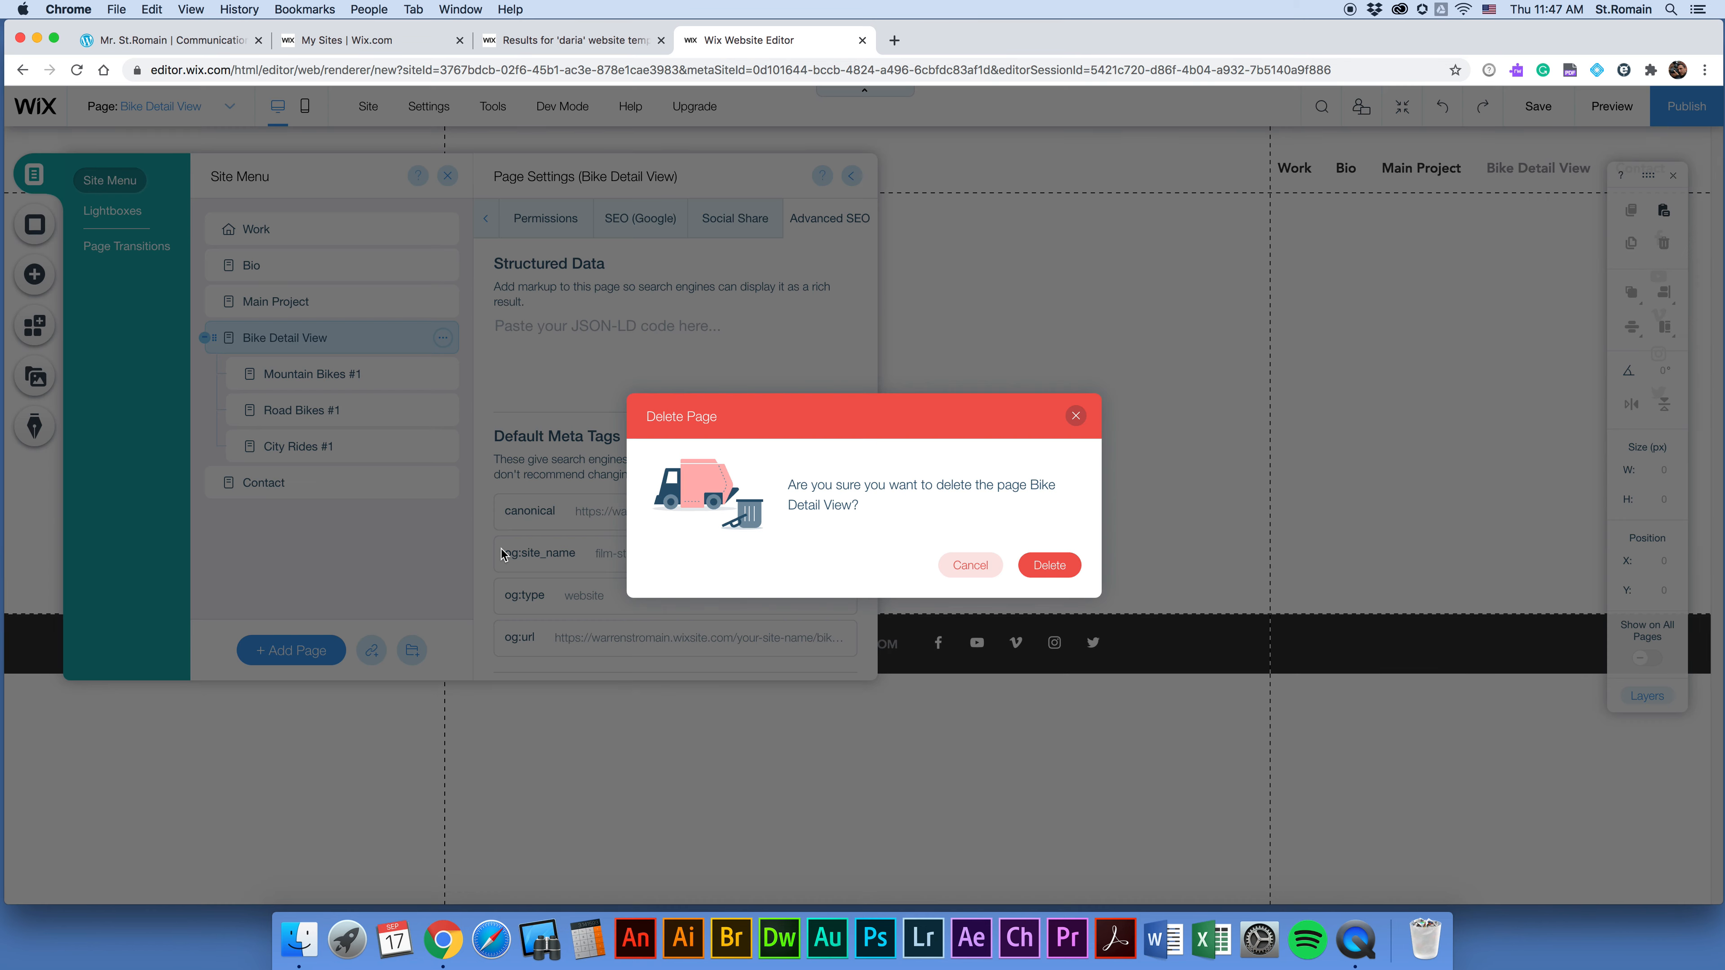
click(1076, 569)
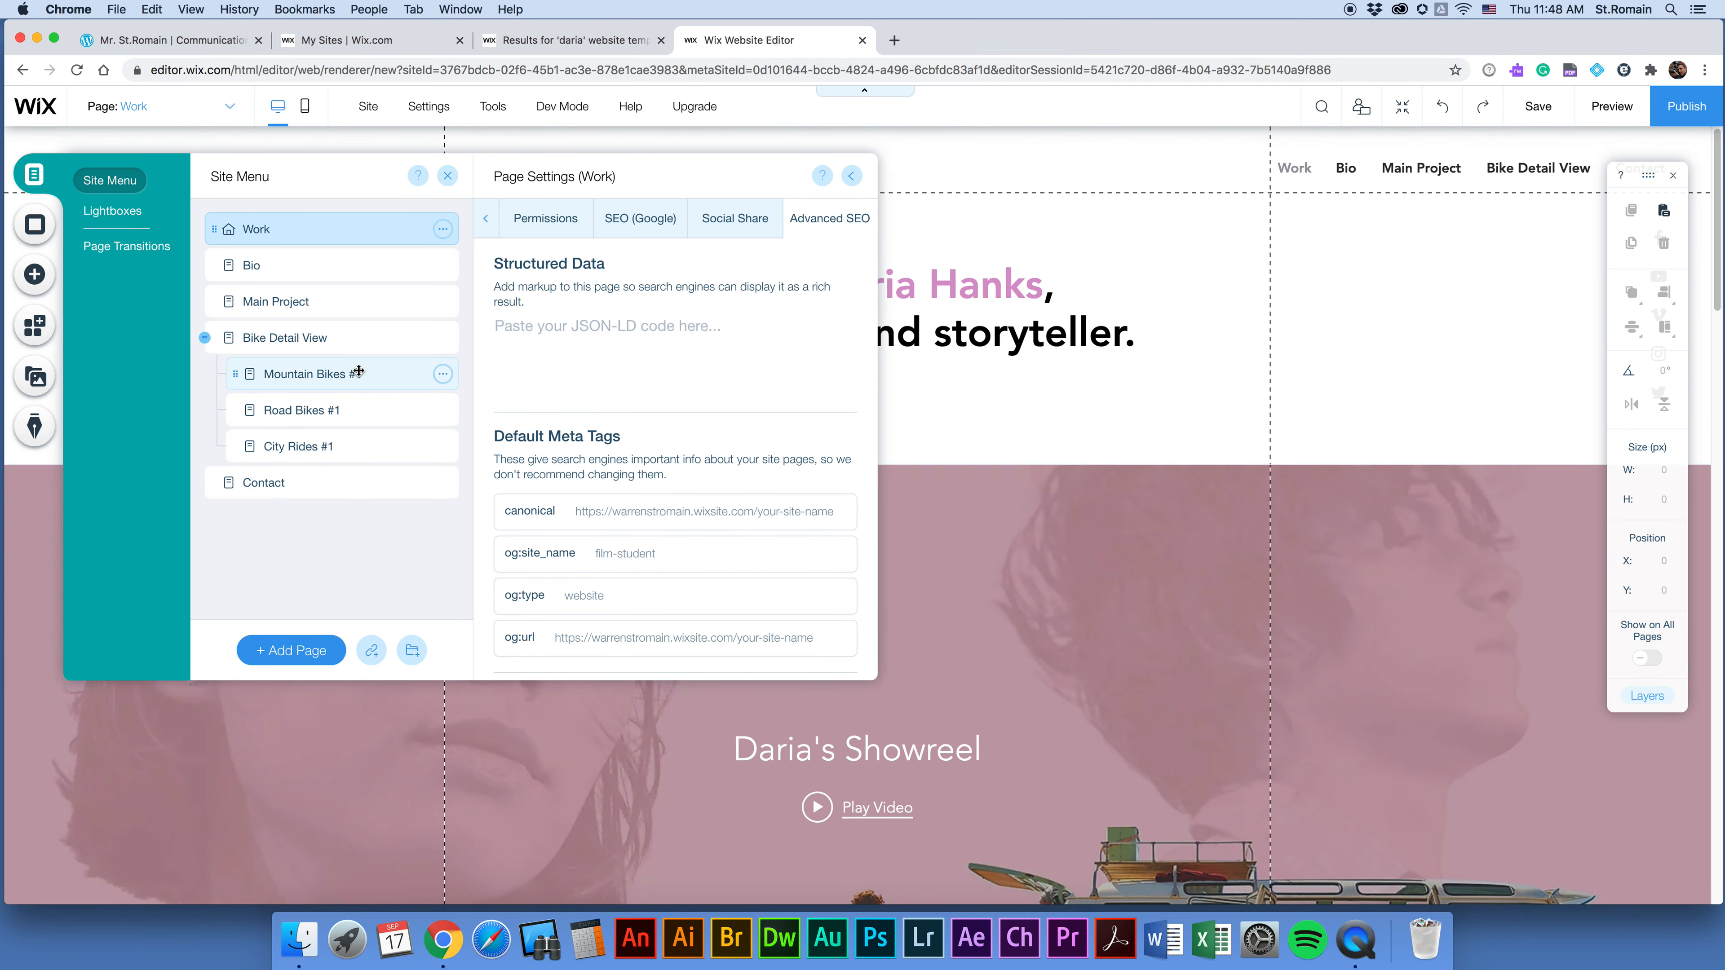
click(442, 338)
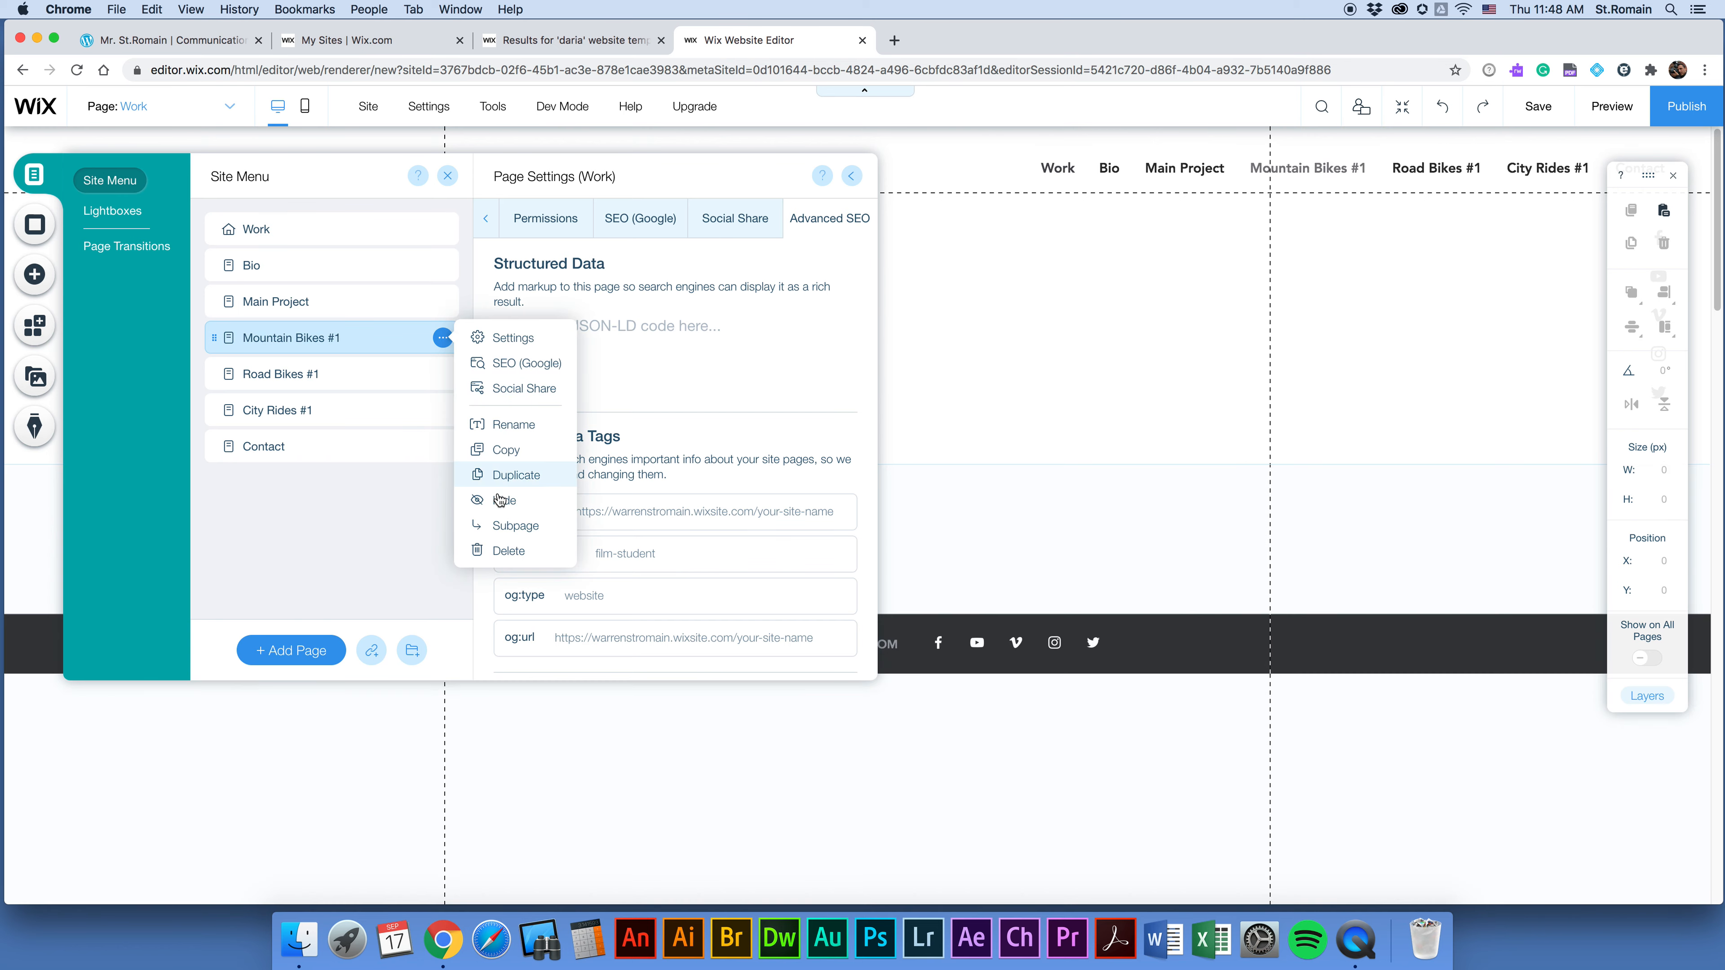
click(508, 550)
click(1018, 574)
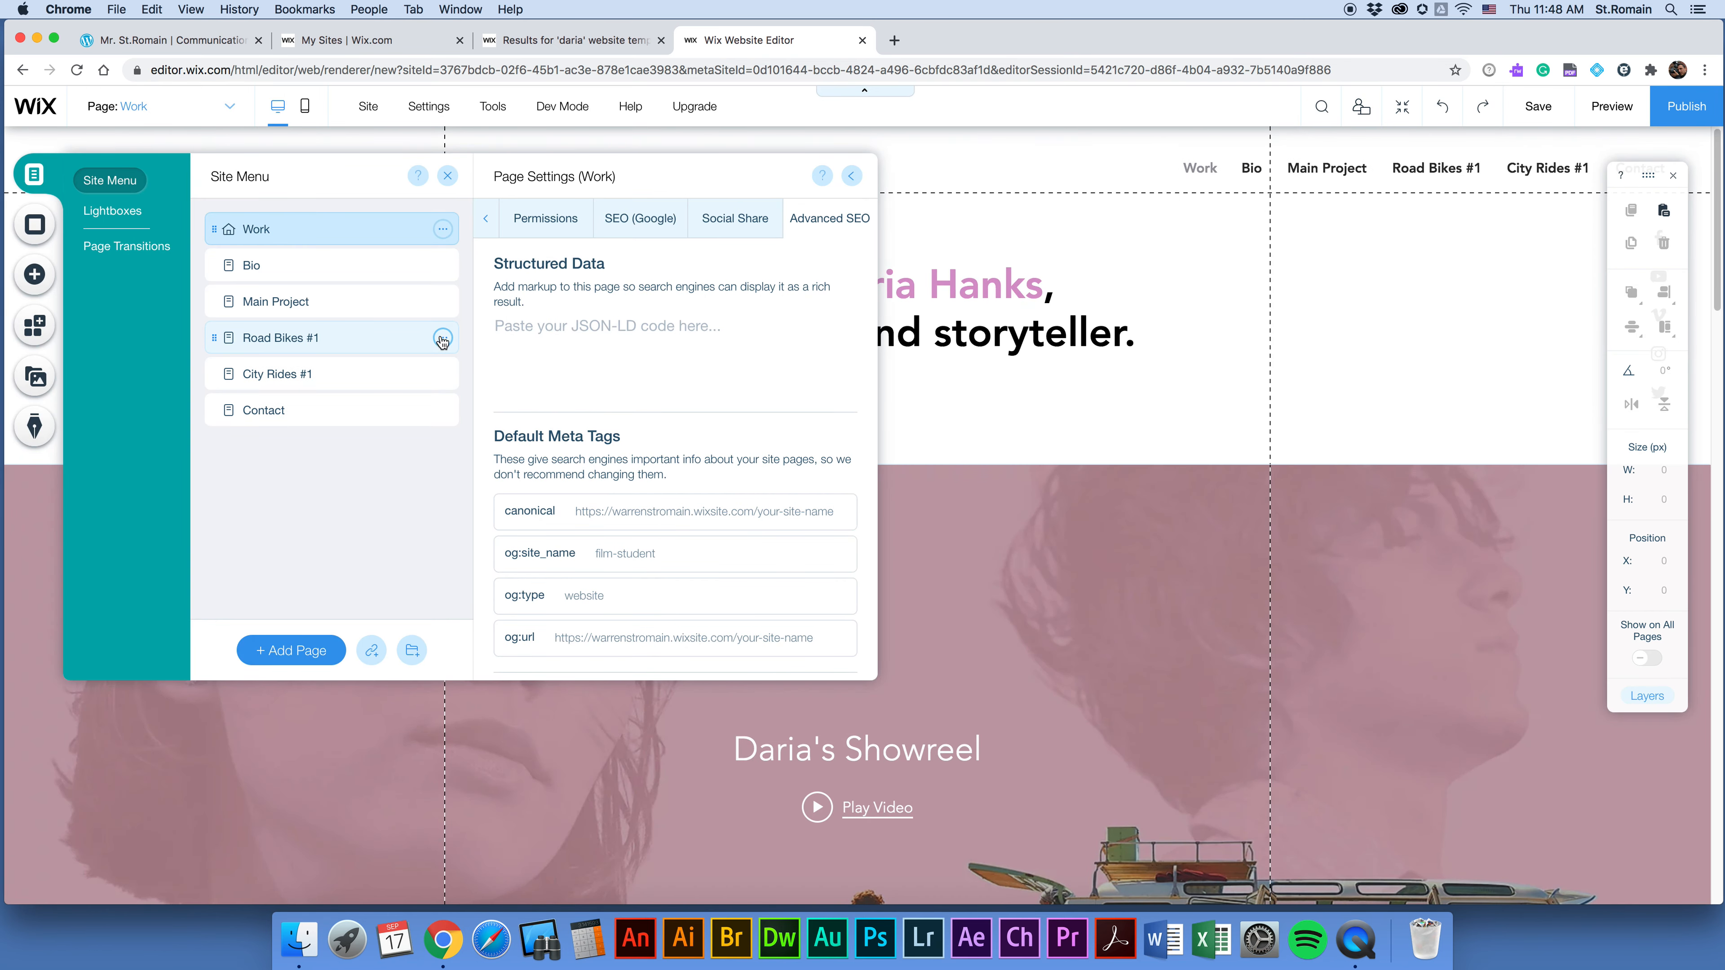
Delete the Road Bikes #1 and City Rides #1 pages from the site.
click(442, 338)
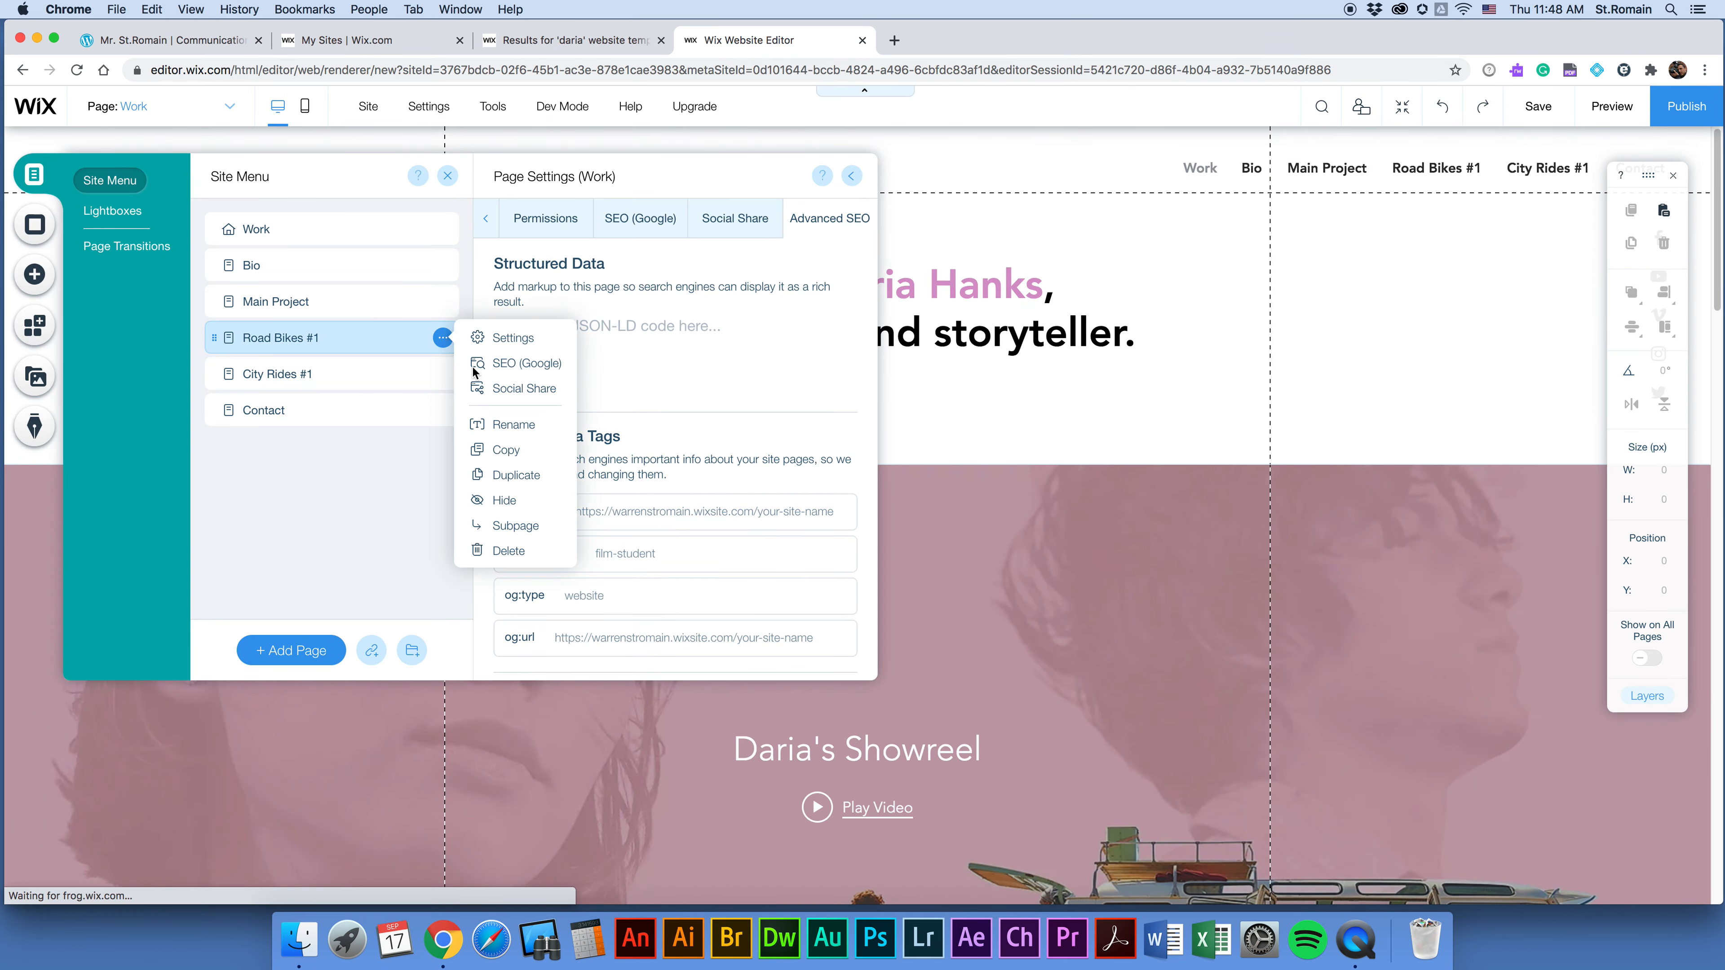
click(508, 550)
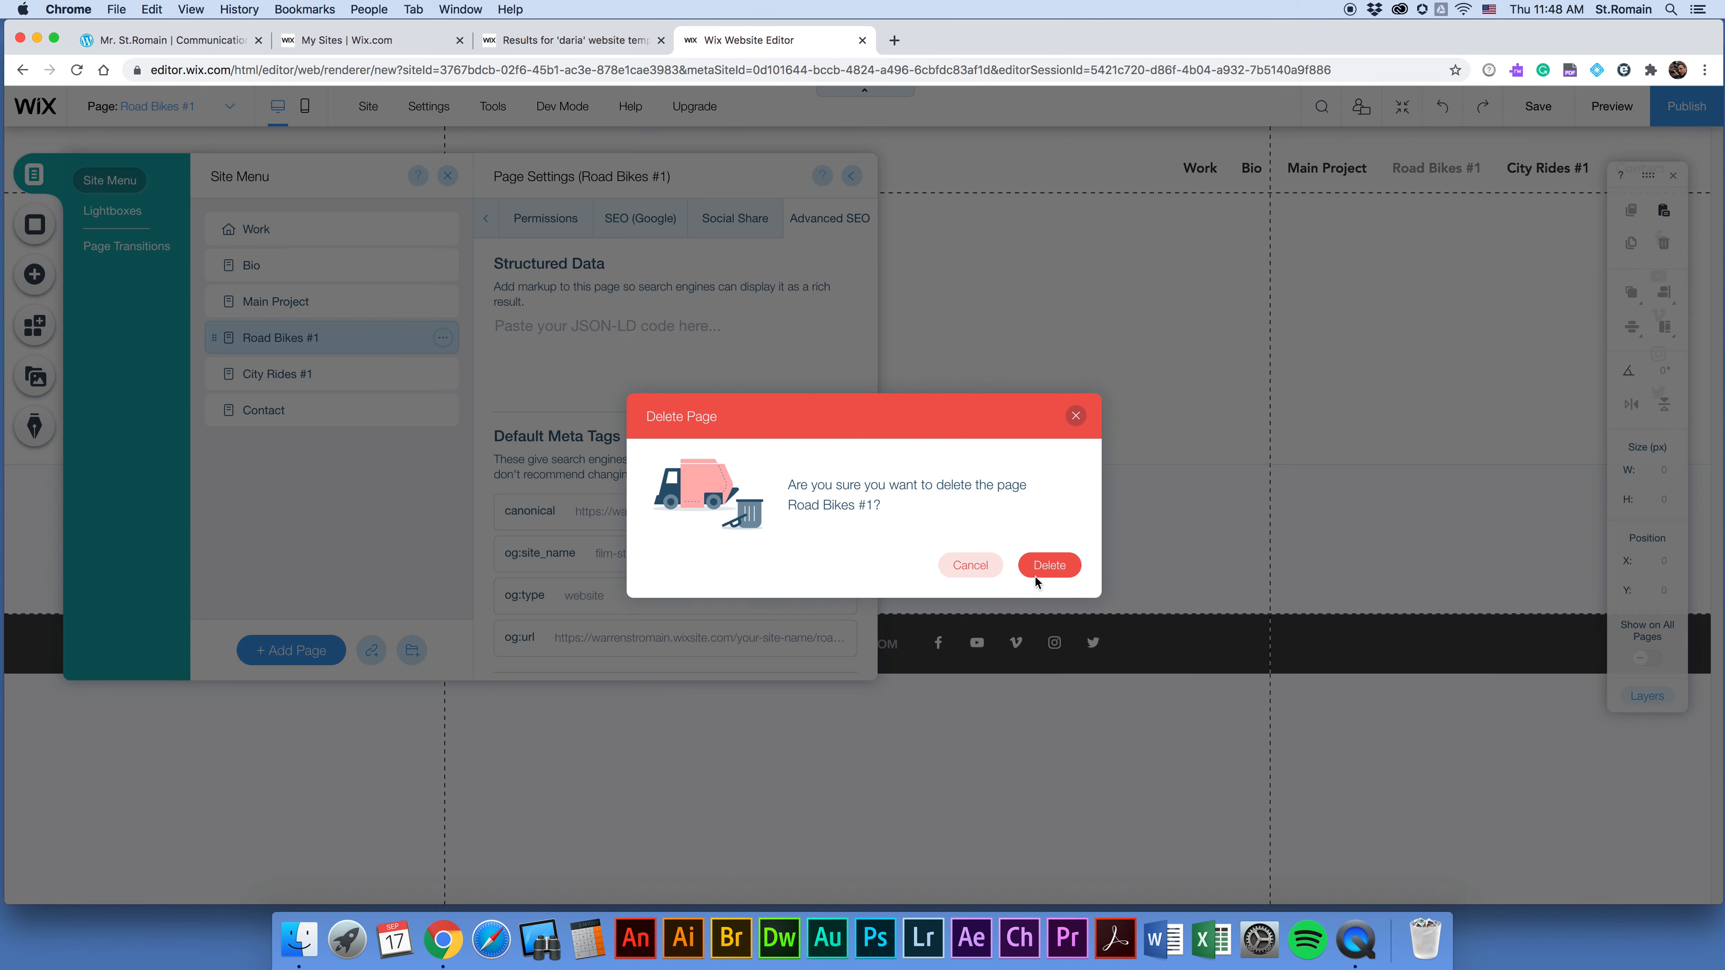
click(1020, 574)
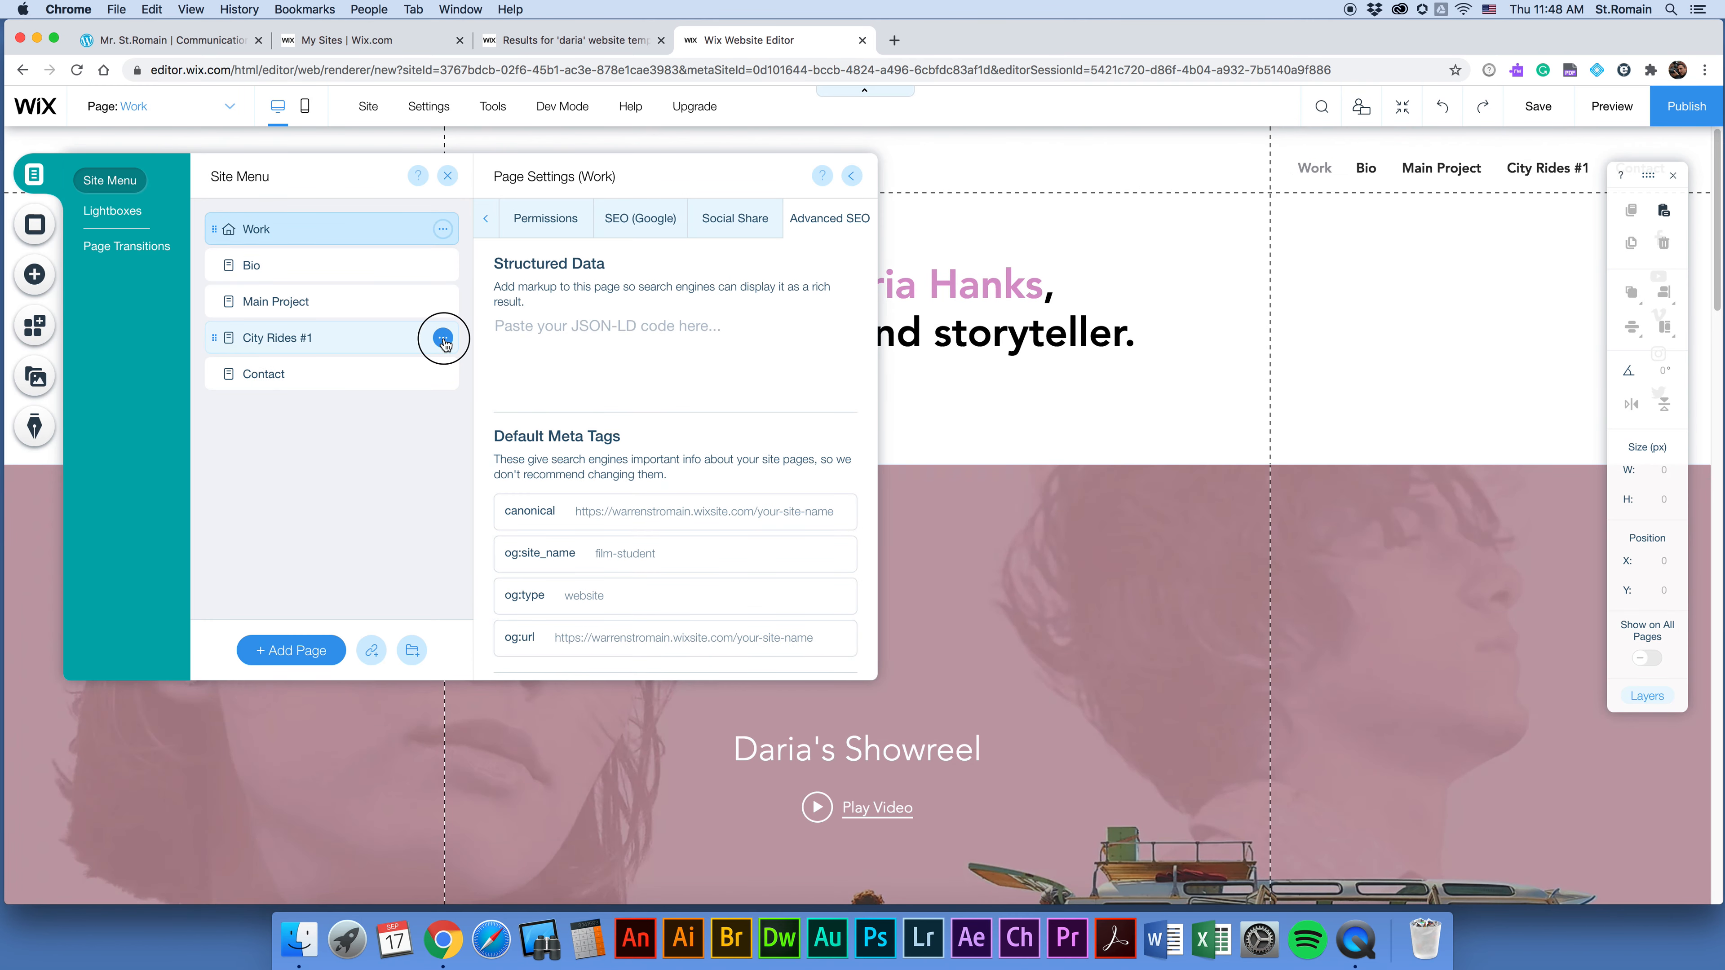
click(442, 338)
click(508, 550)
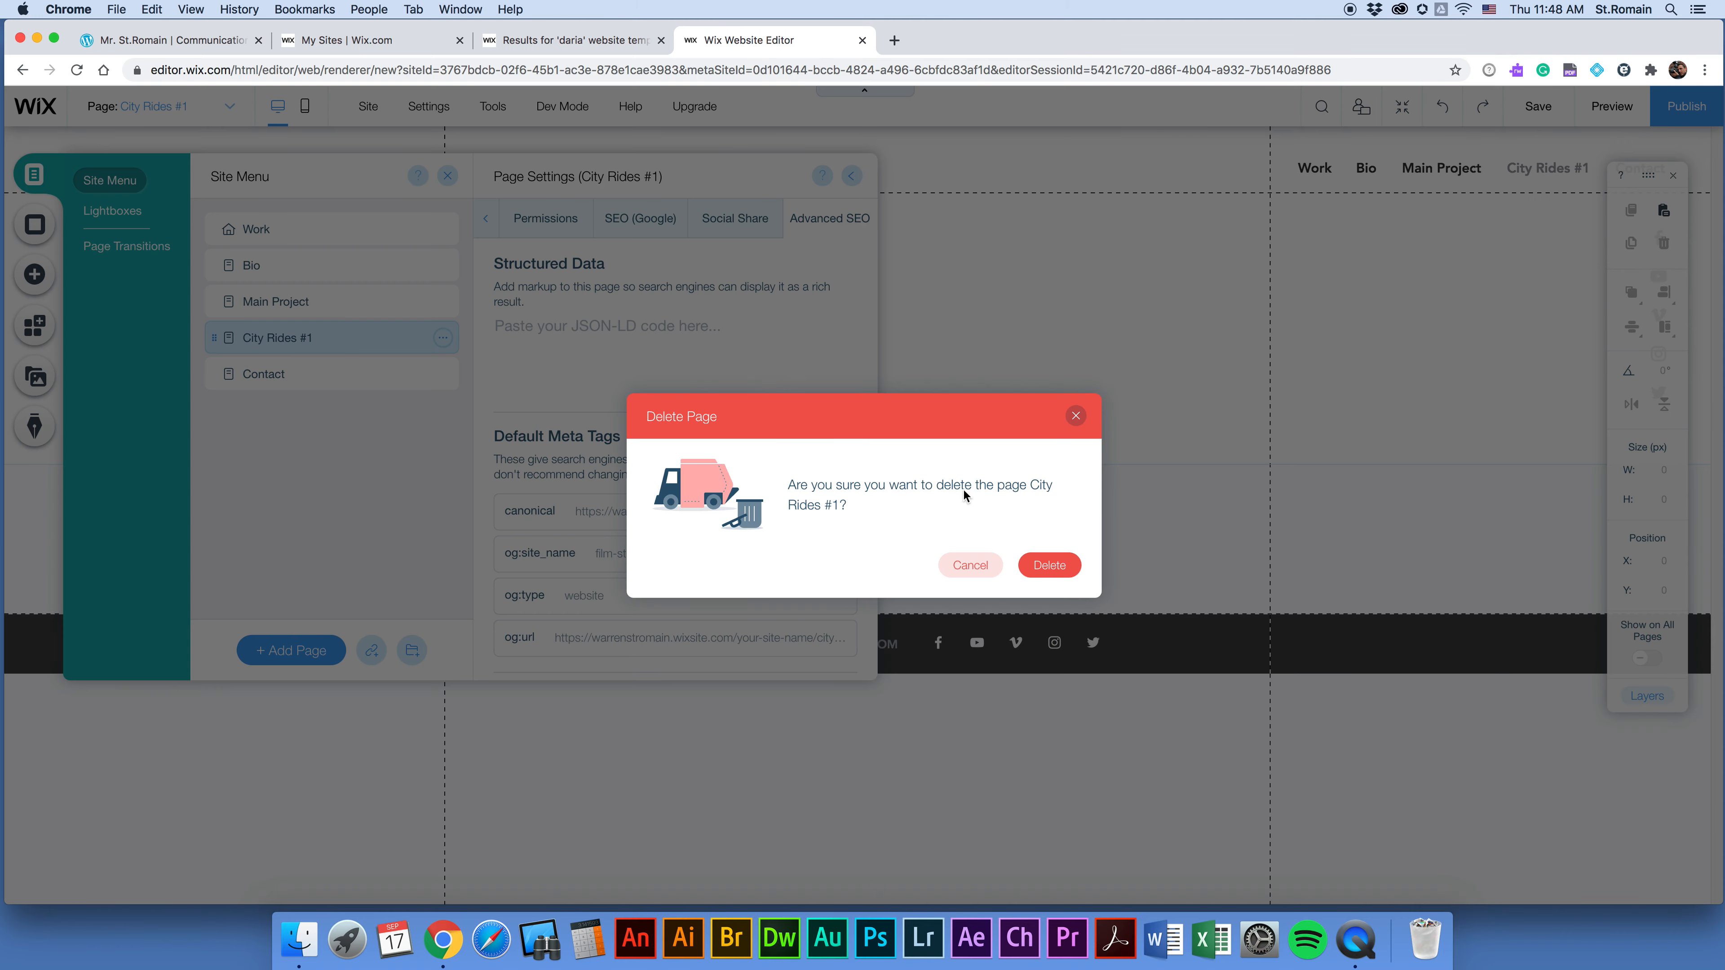
click(1043, 566)
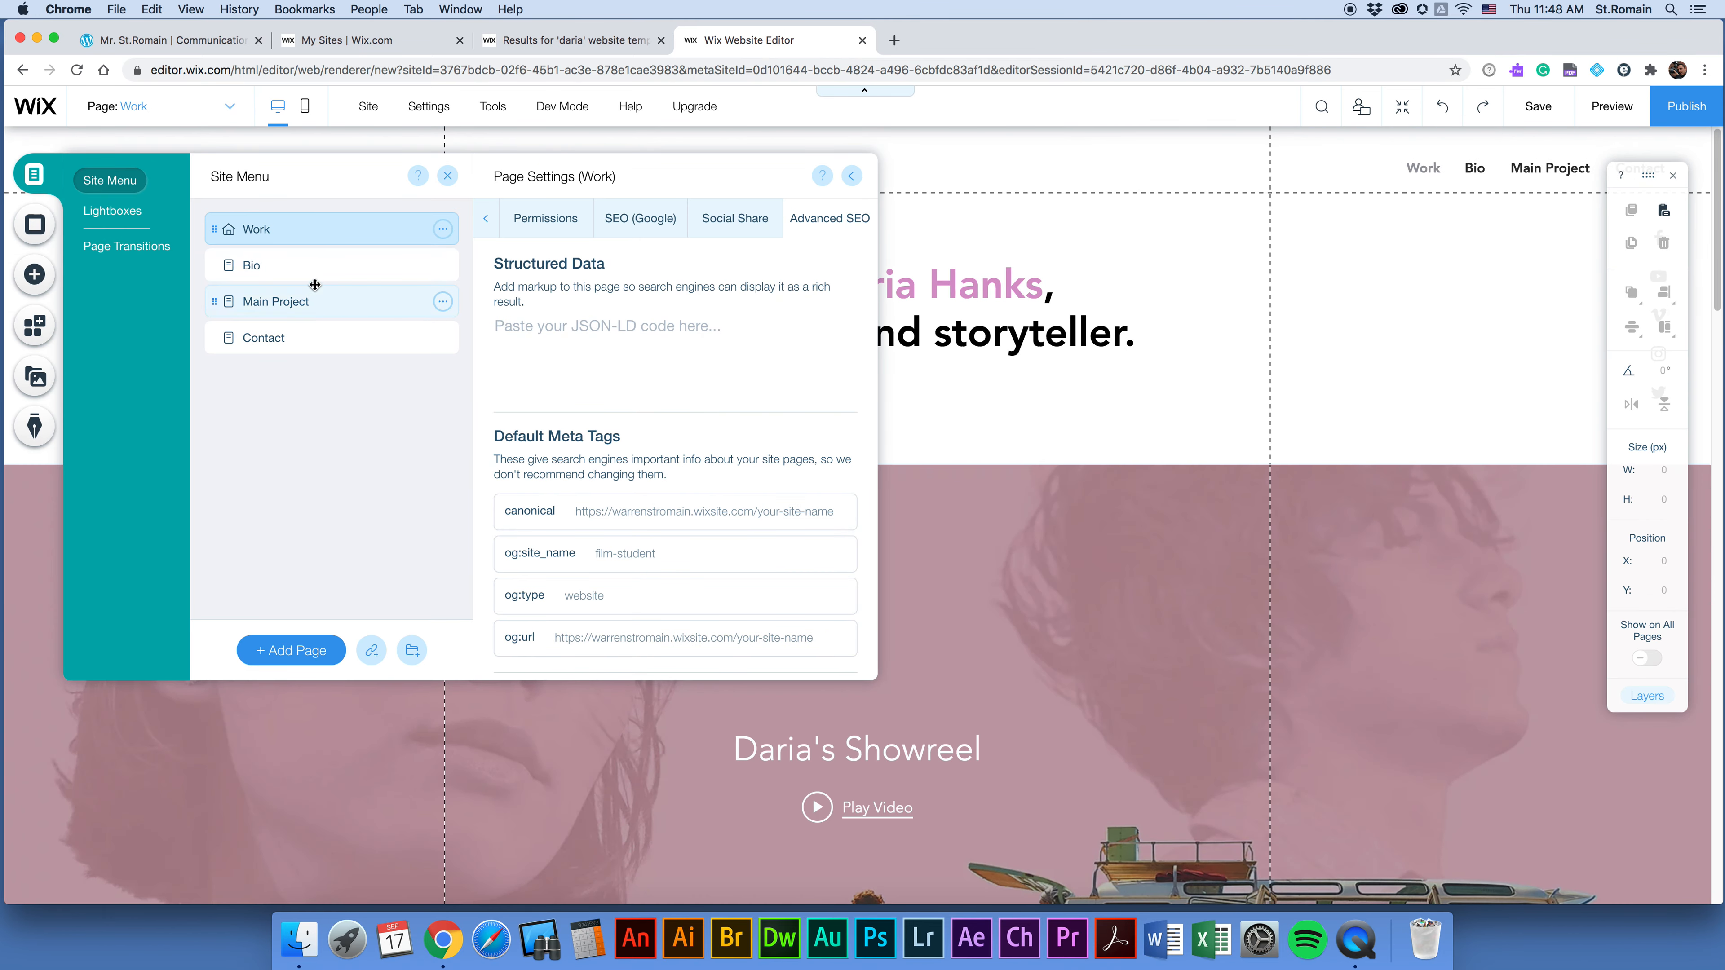
Open the Bio page in the editor and close the page settings and the site's page list.
click(311, 271)
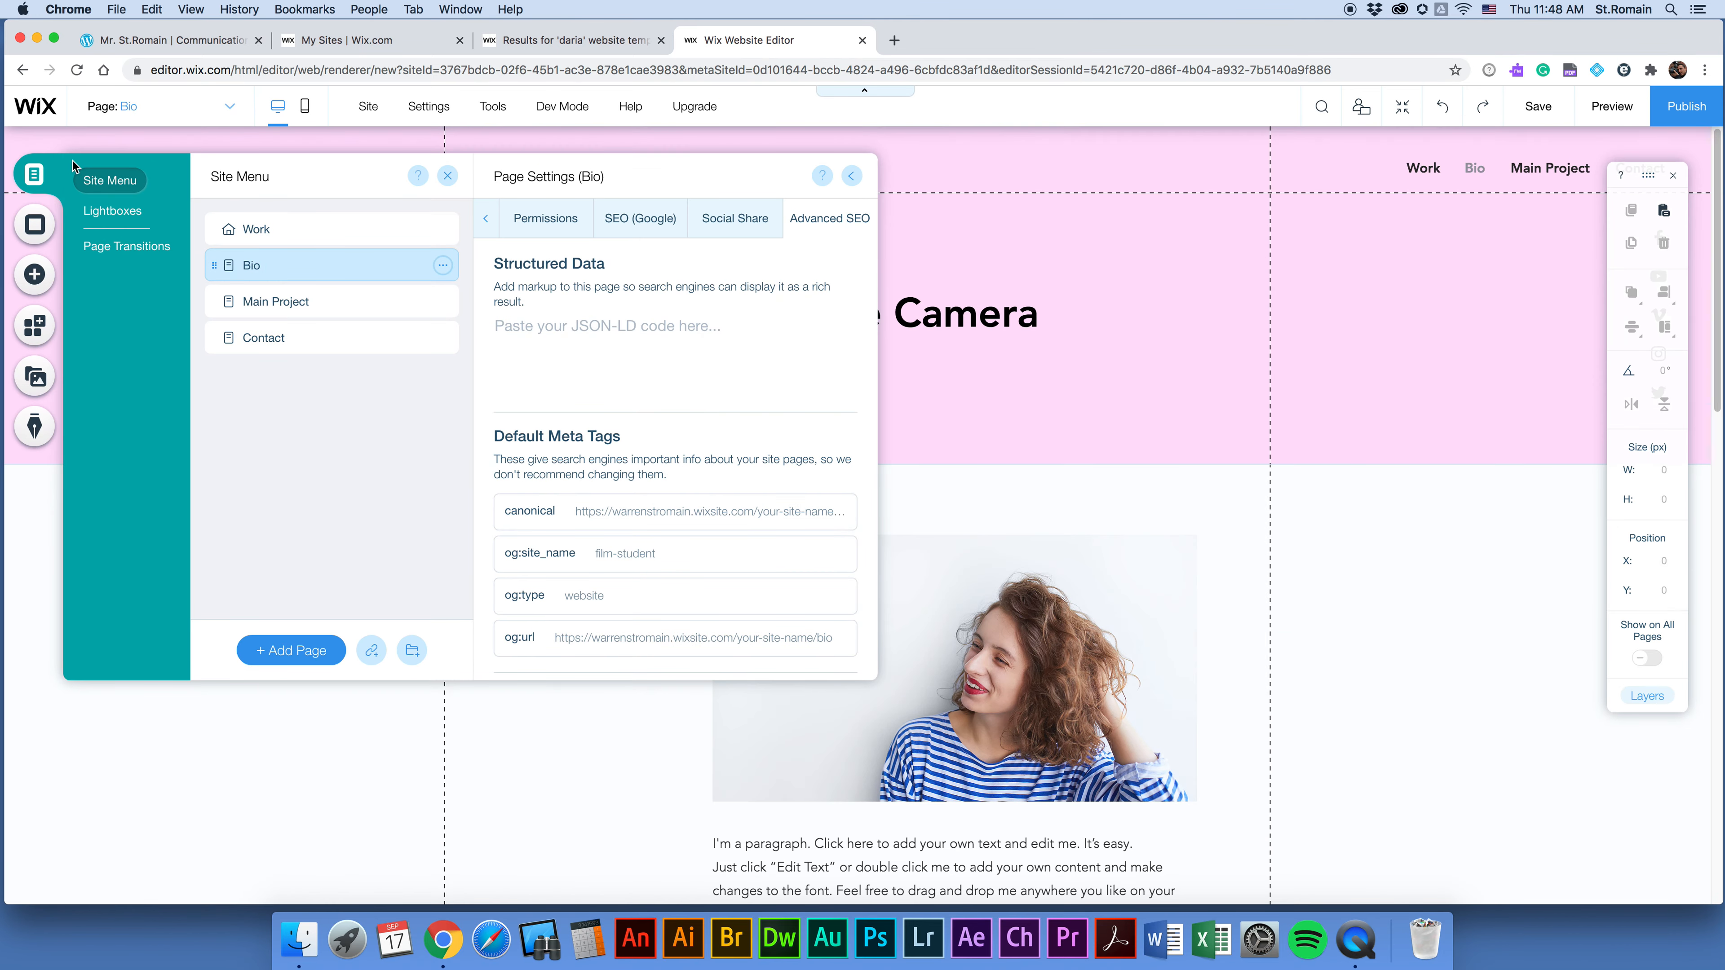
click(852, 176)
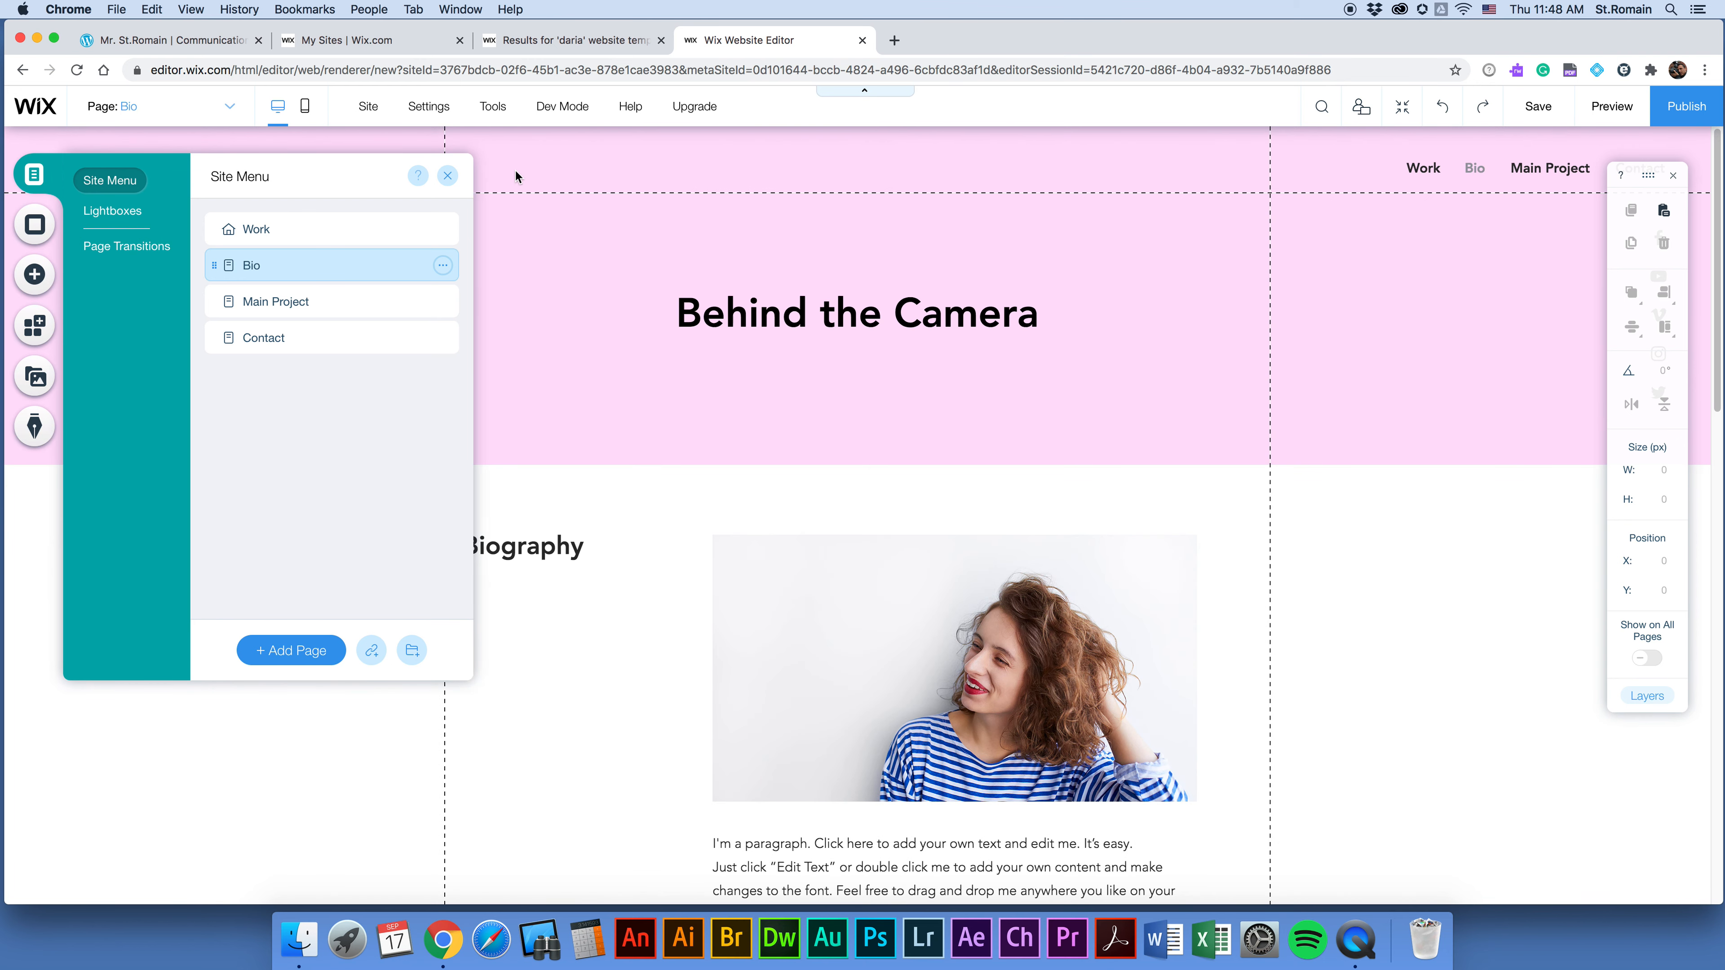
click(447, 176)
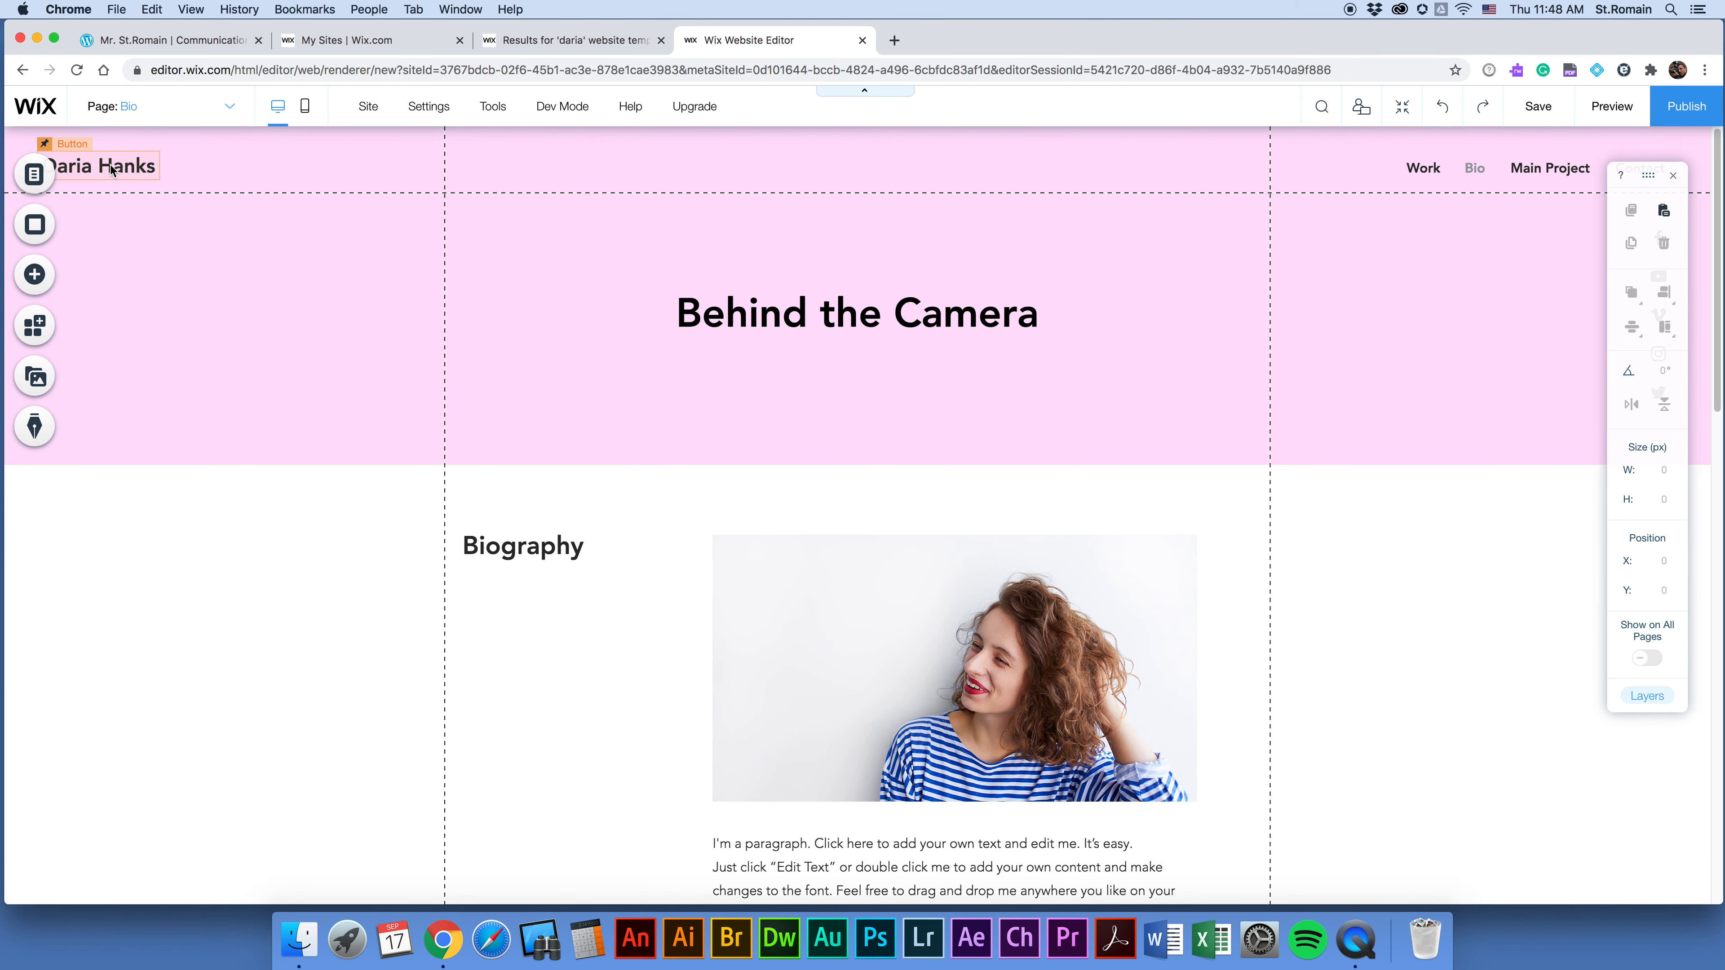
Preview the site and visit its Main Project and Contact pages.
click(1610, 107)
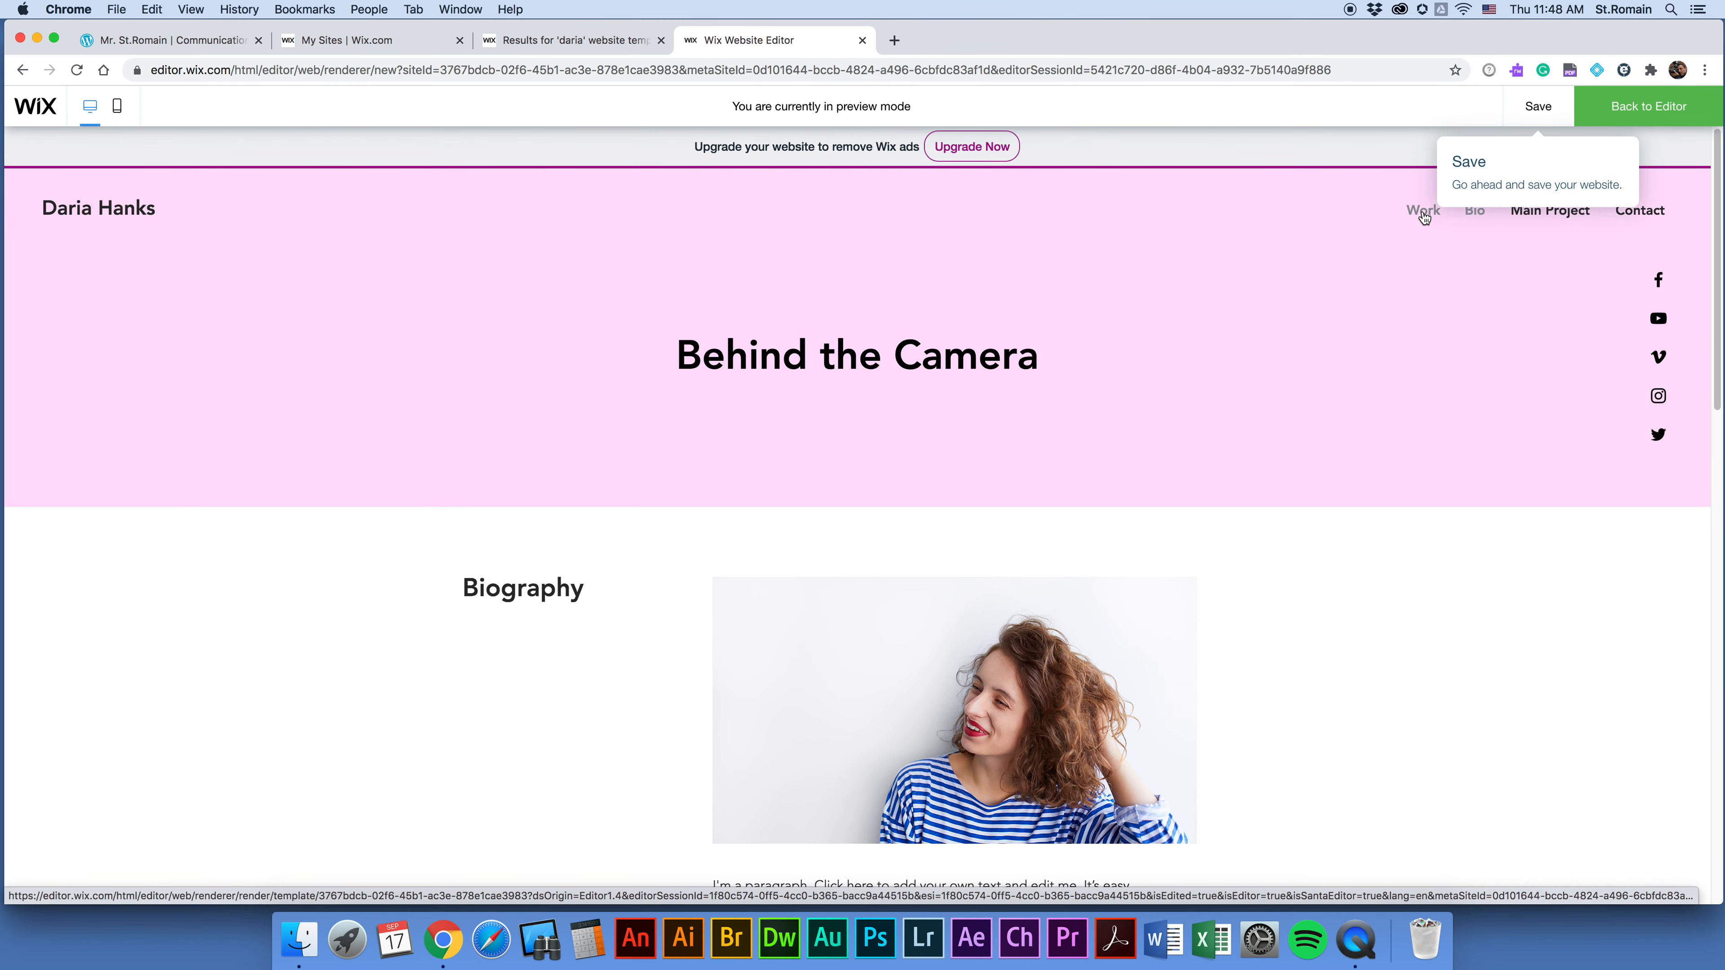
click(1523, 214)
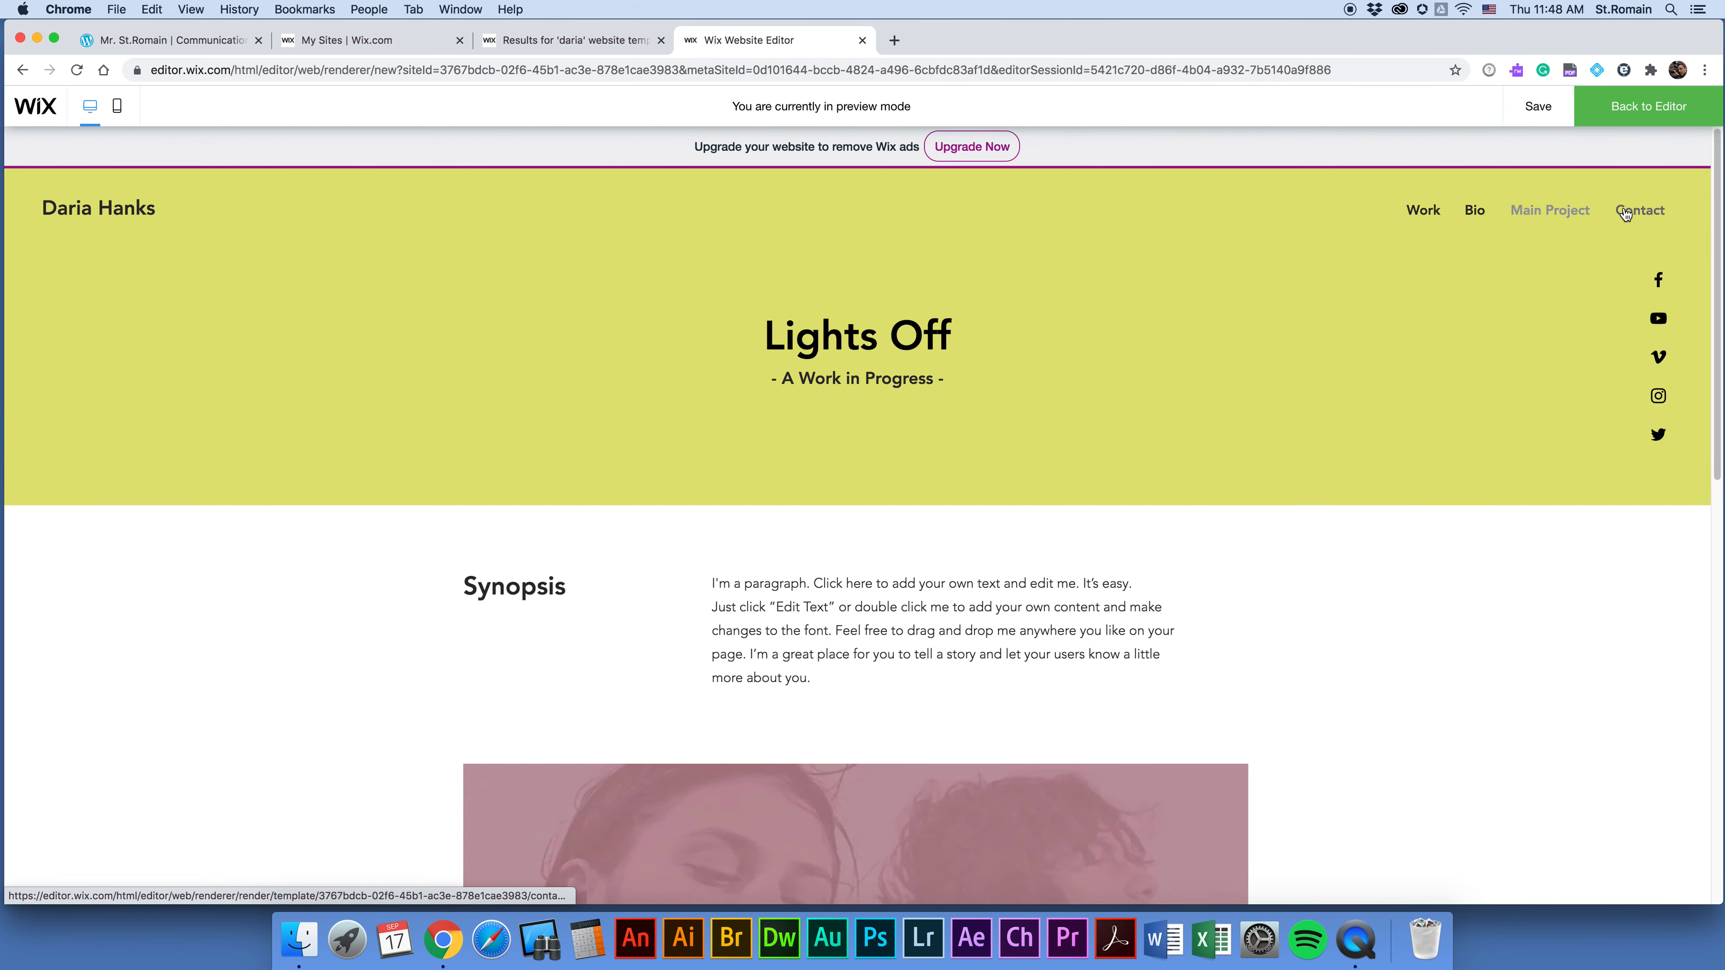
click(1625, 212)
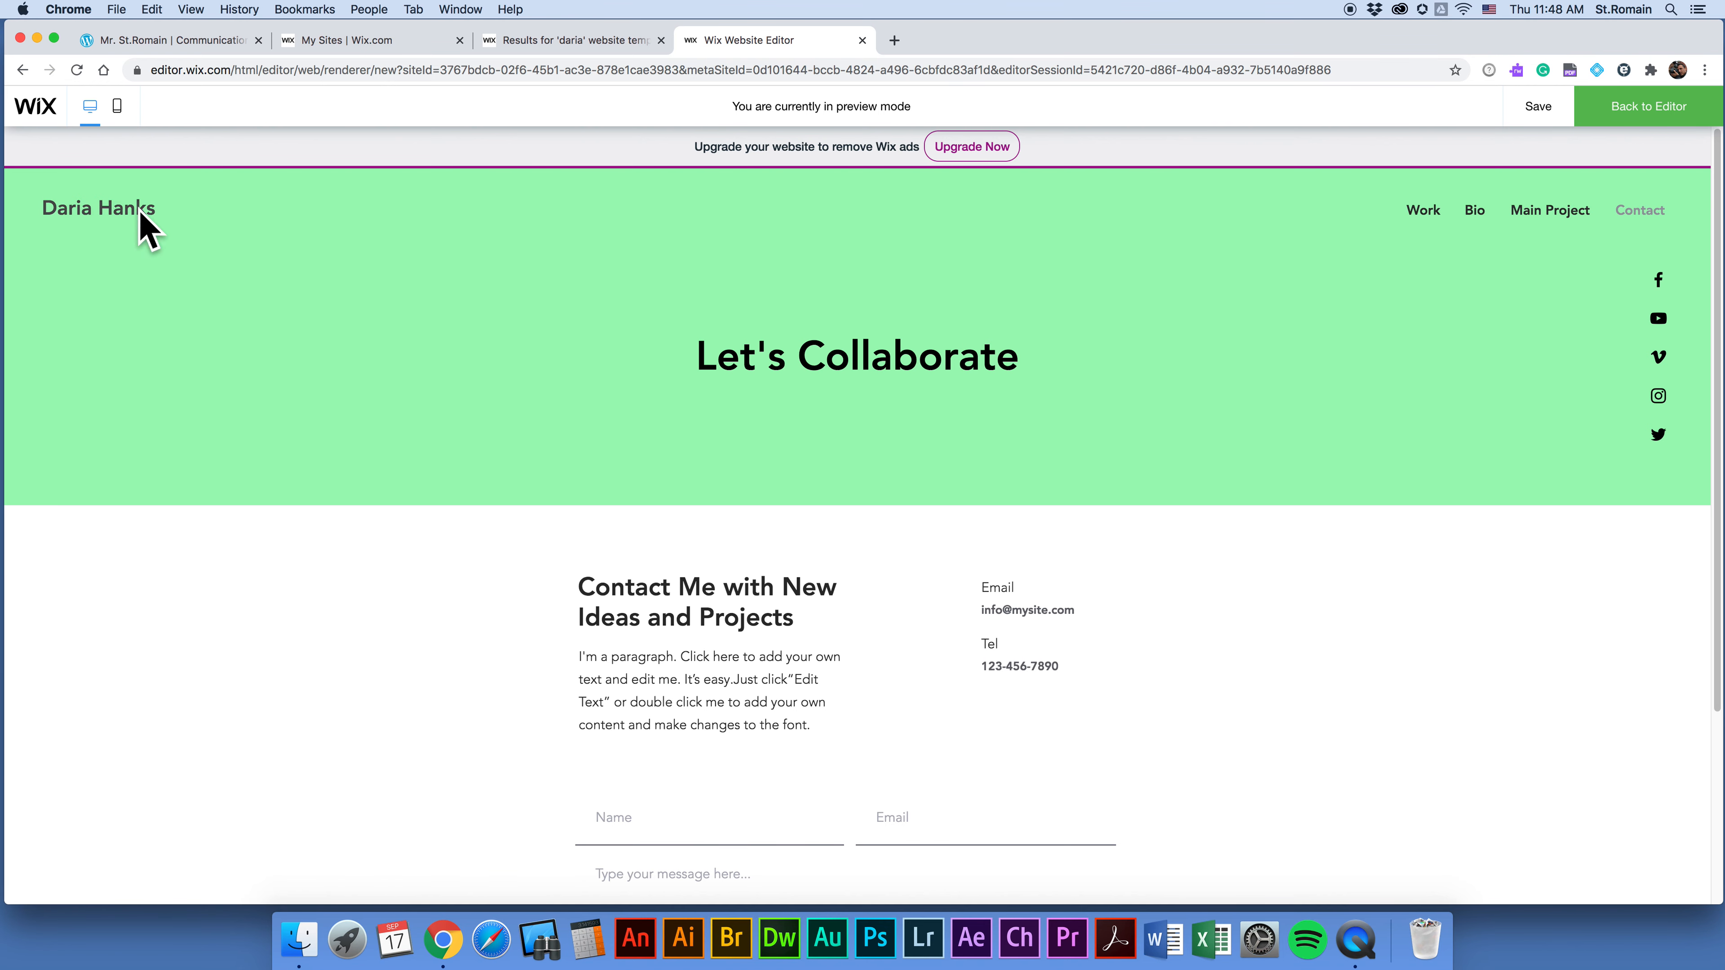
Look through the Contact, Bio and Main Project pages in the preview, including their footers, and return to the editor.
scroll(1155, 417, down, 4)
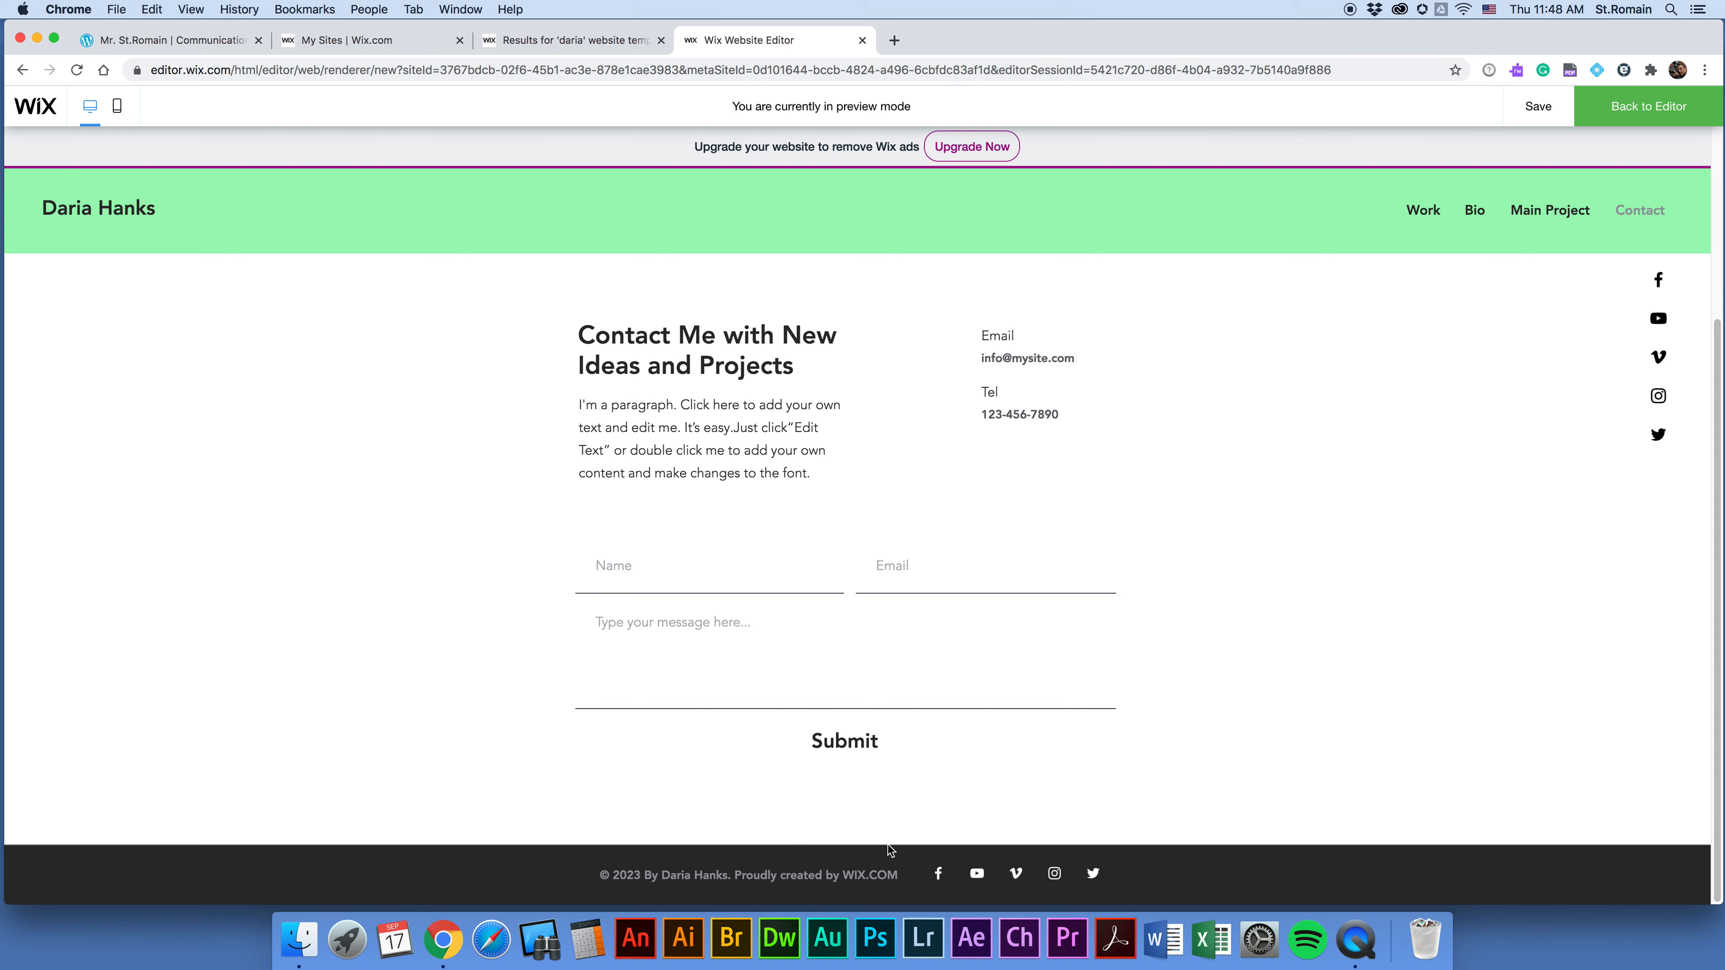
scroll(978, 621, down, 15)
scroll(995, 637, up, 18)
scroll(1079, 772, down, 20)
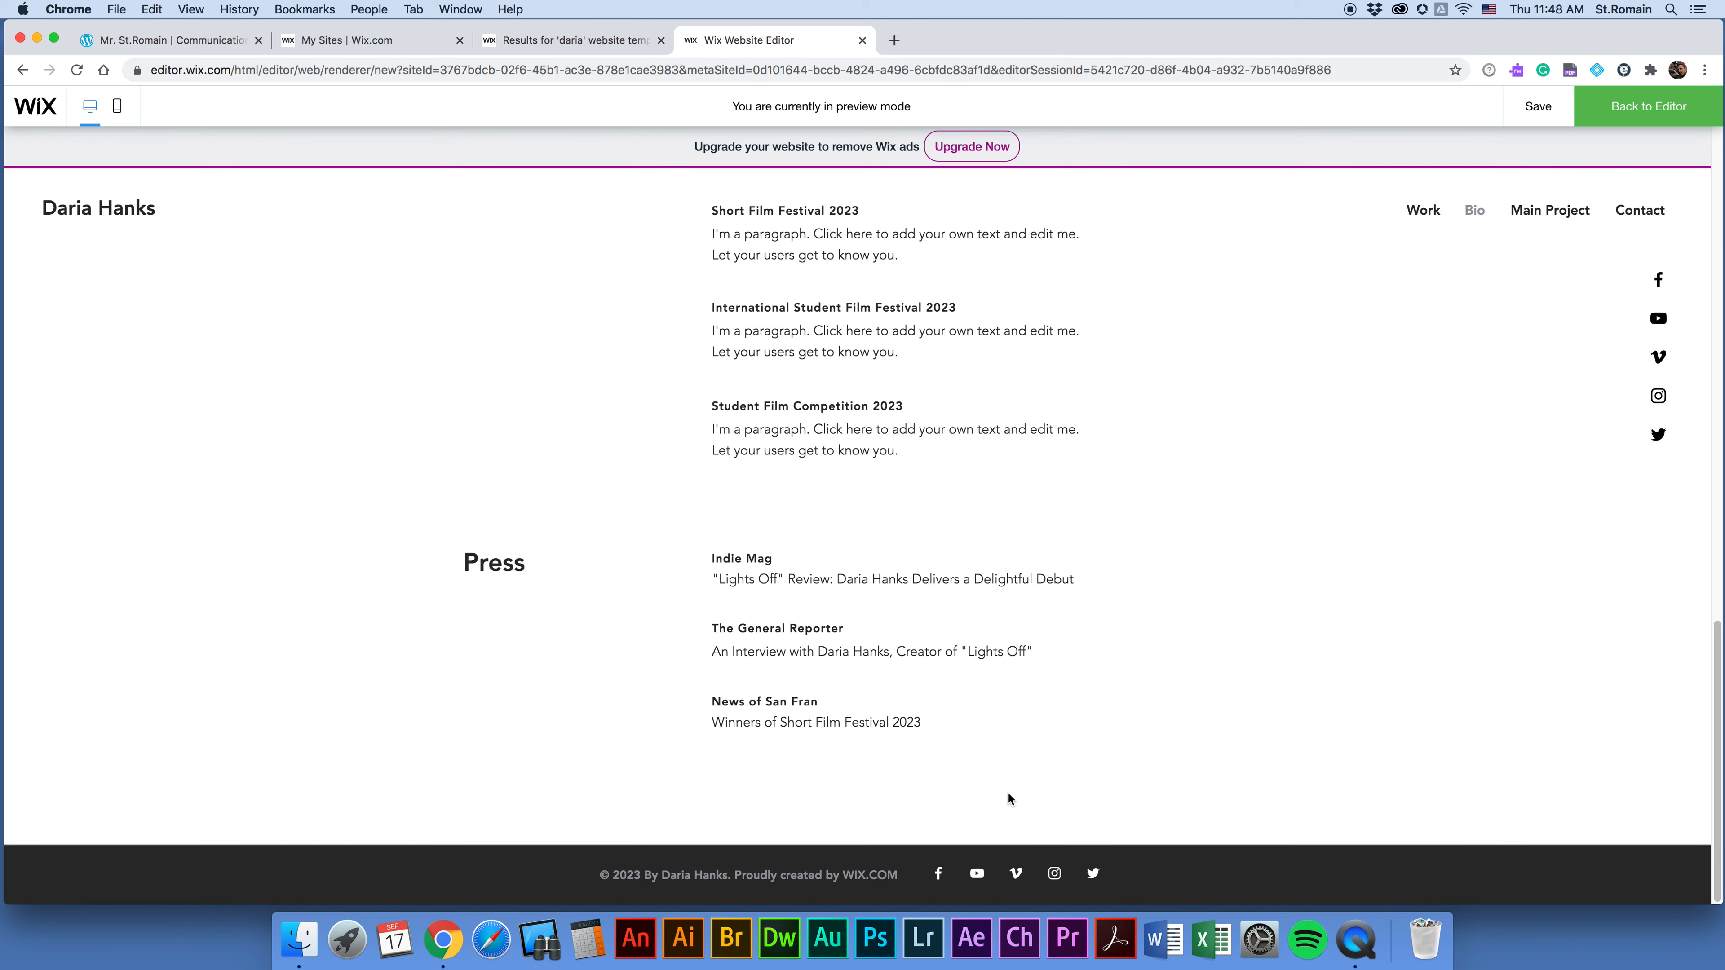
click(1549, 216)
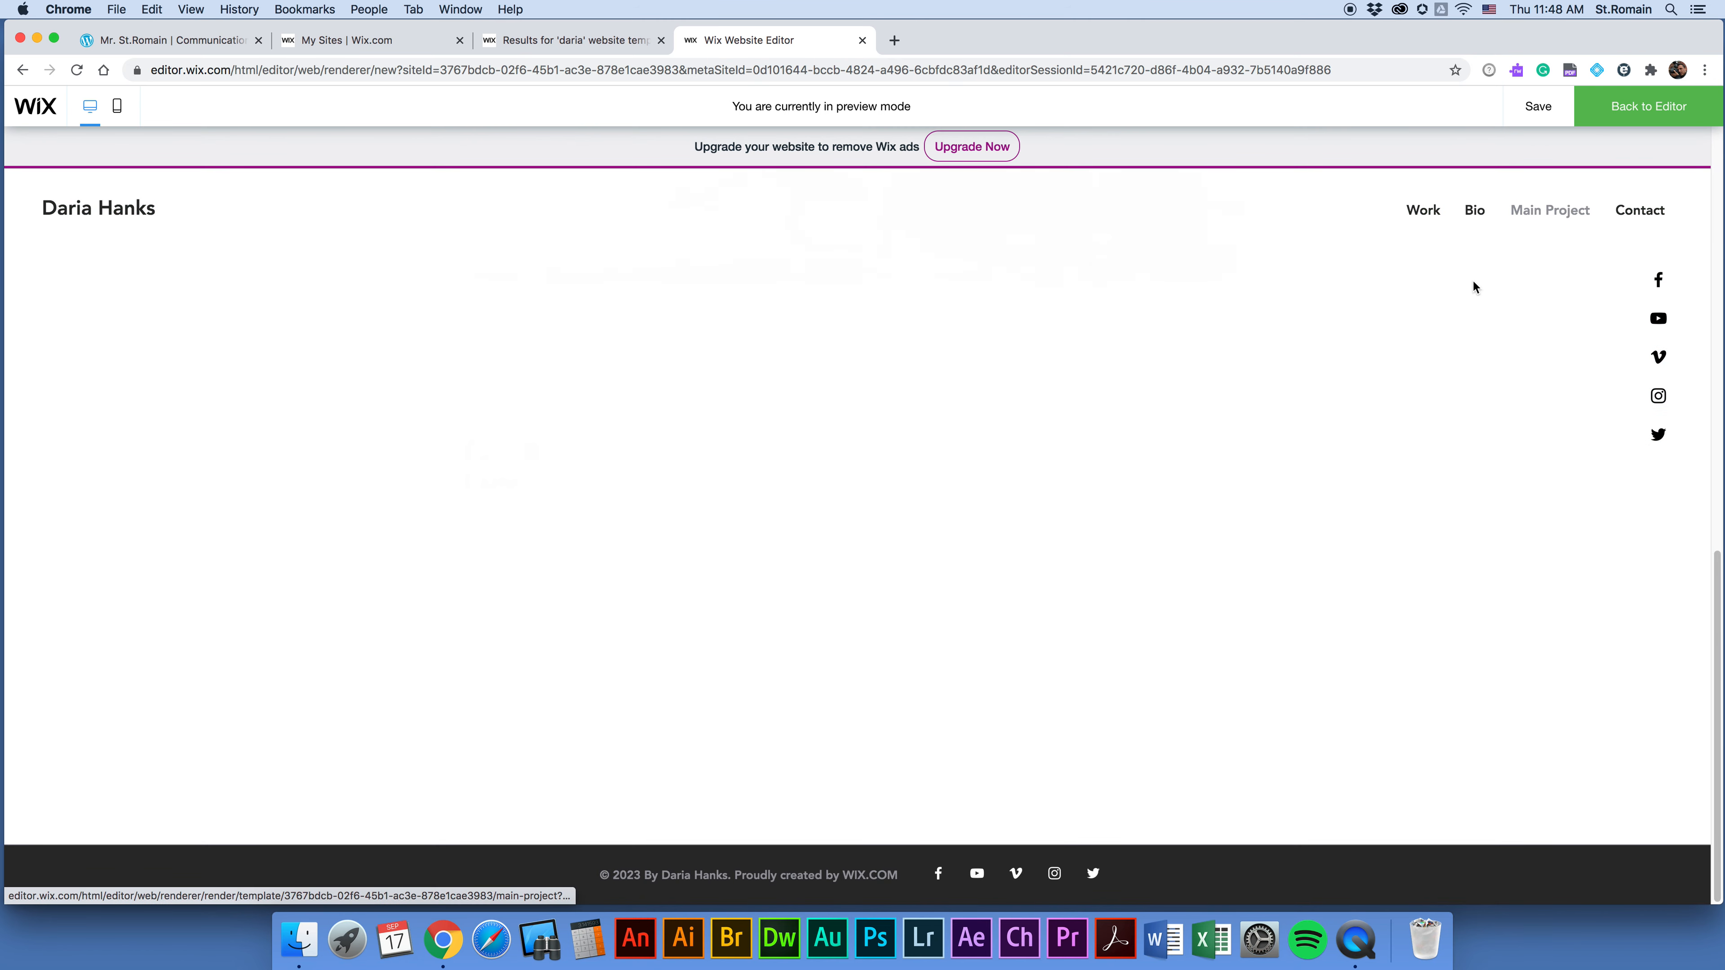
scroll(1193, 424, up, 10)
scroll(1188, 469, down, 10)
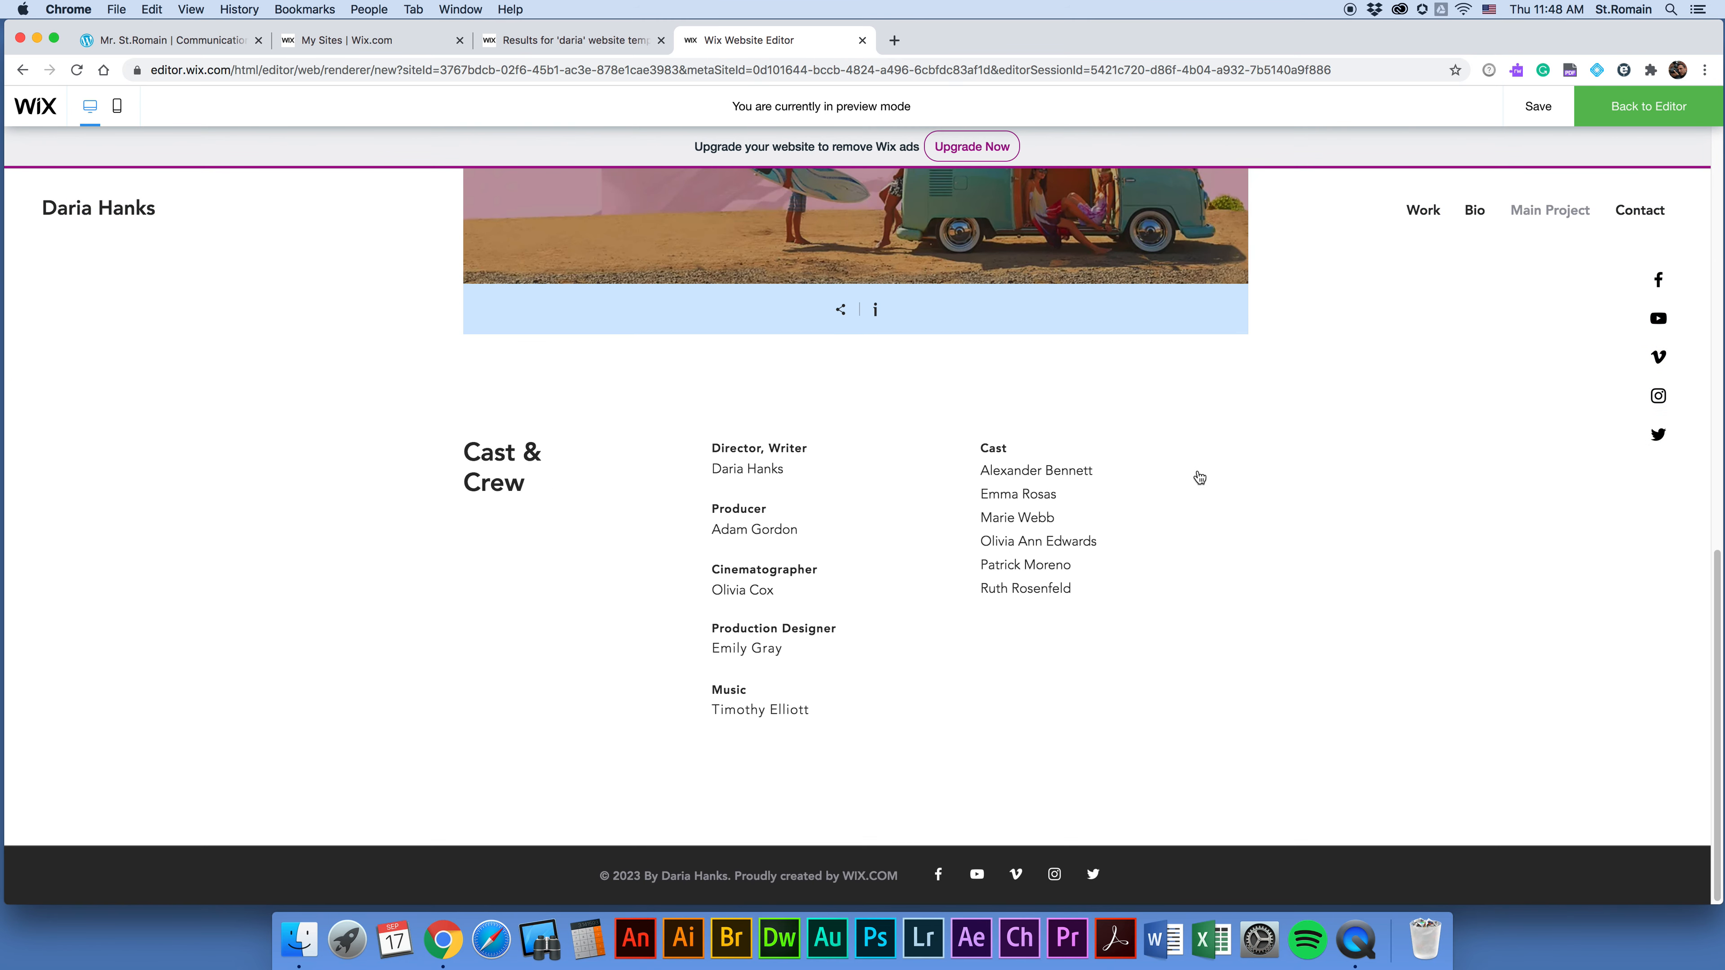
scroll(1196, 476, up, 10)
click(1650, 114)
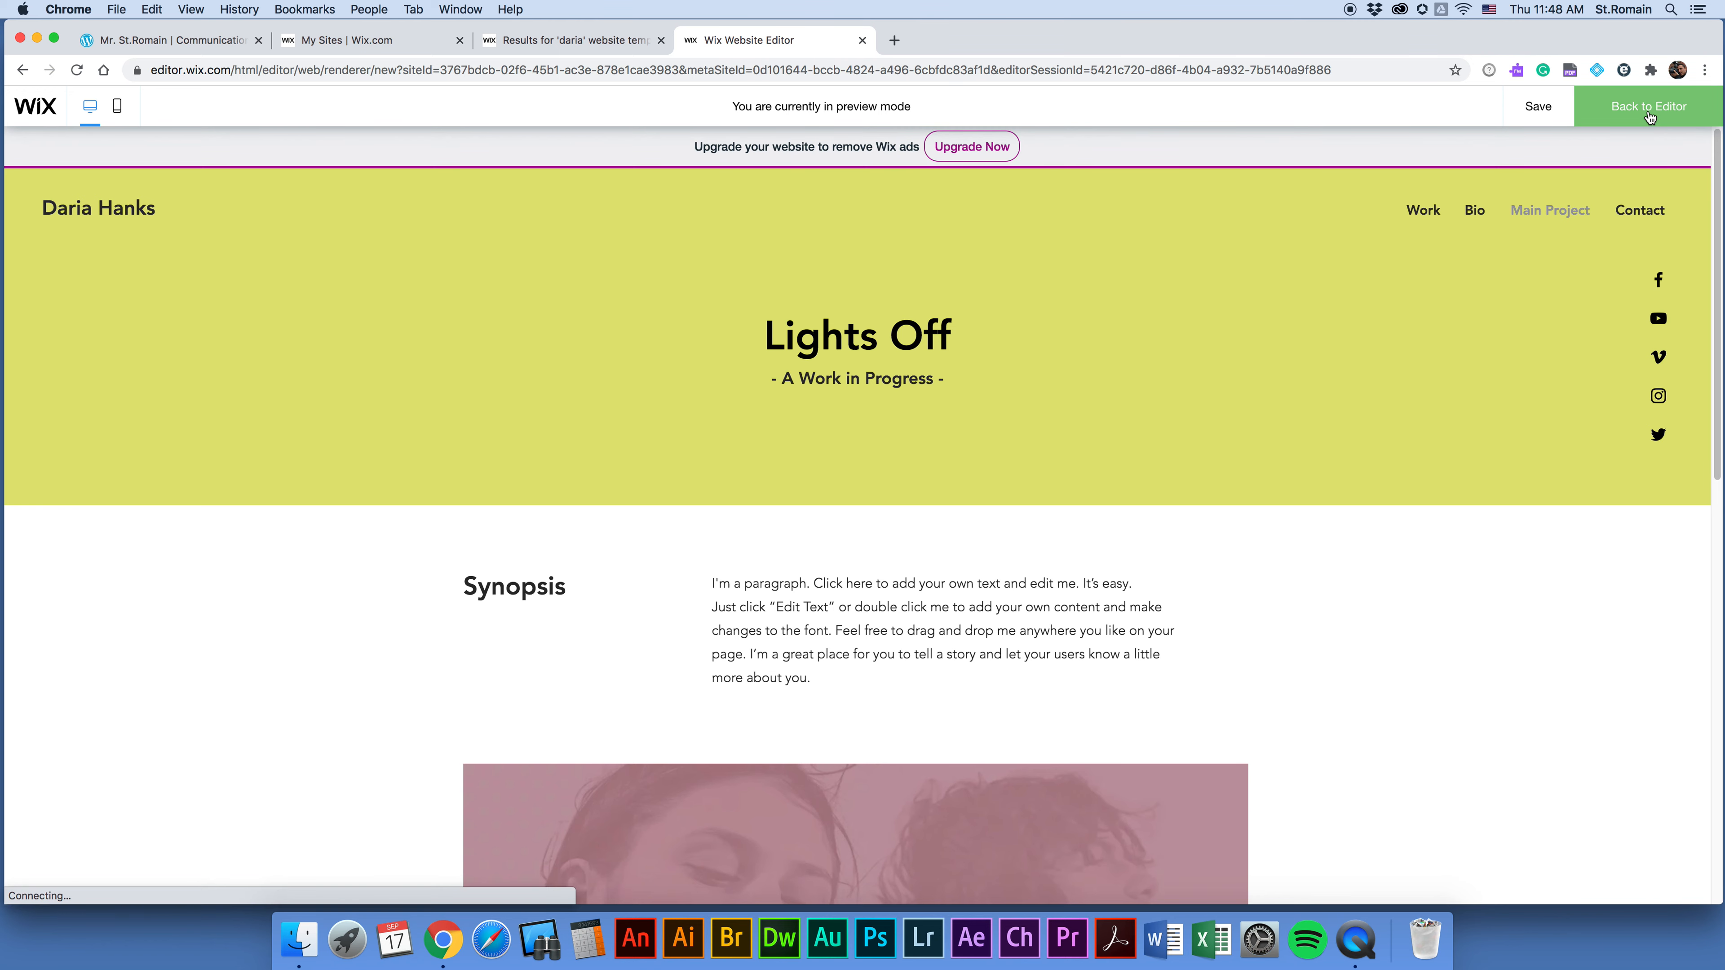
Examine the editing options of the Main Project page's site title, heading, synopsis paragraph, video, strip and horizontal menu.
click(146, 168)
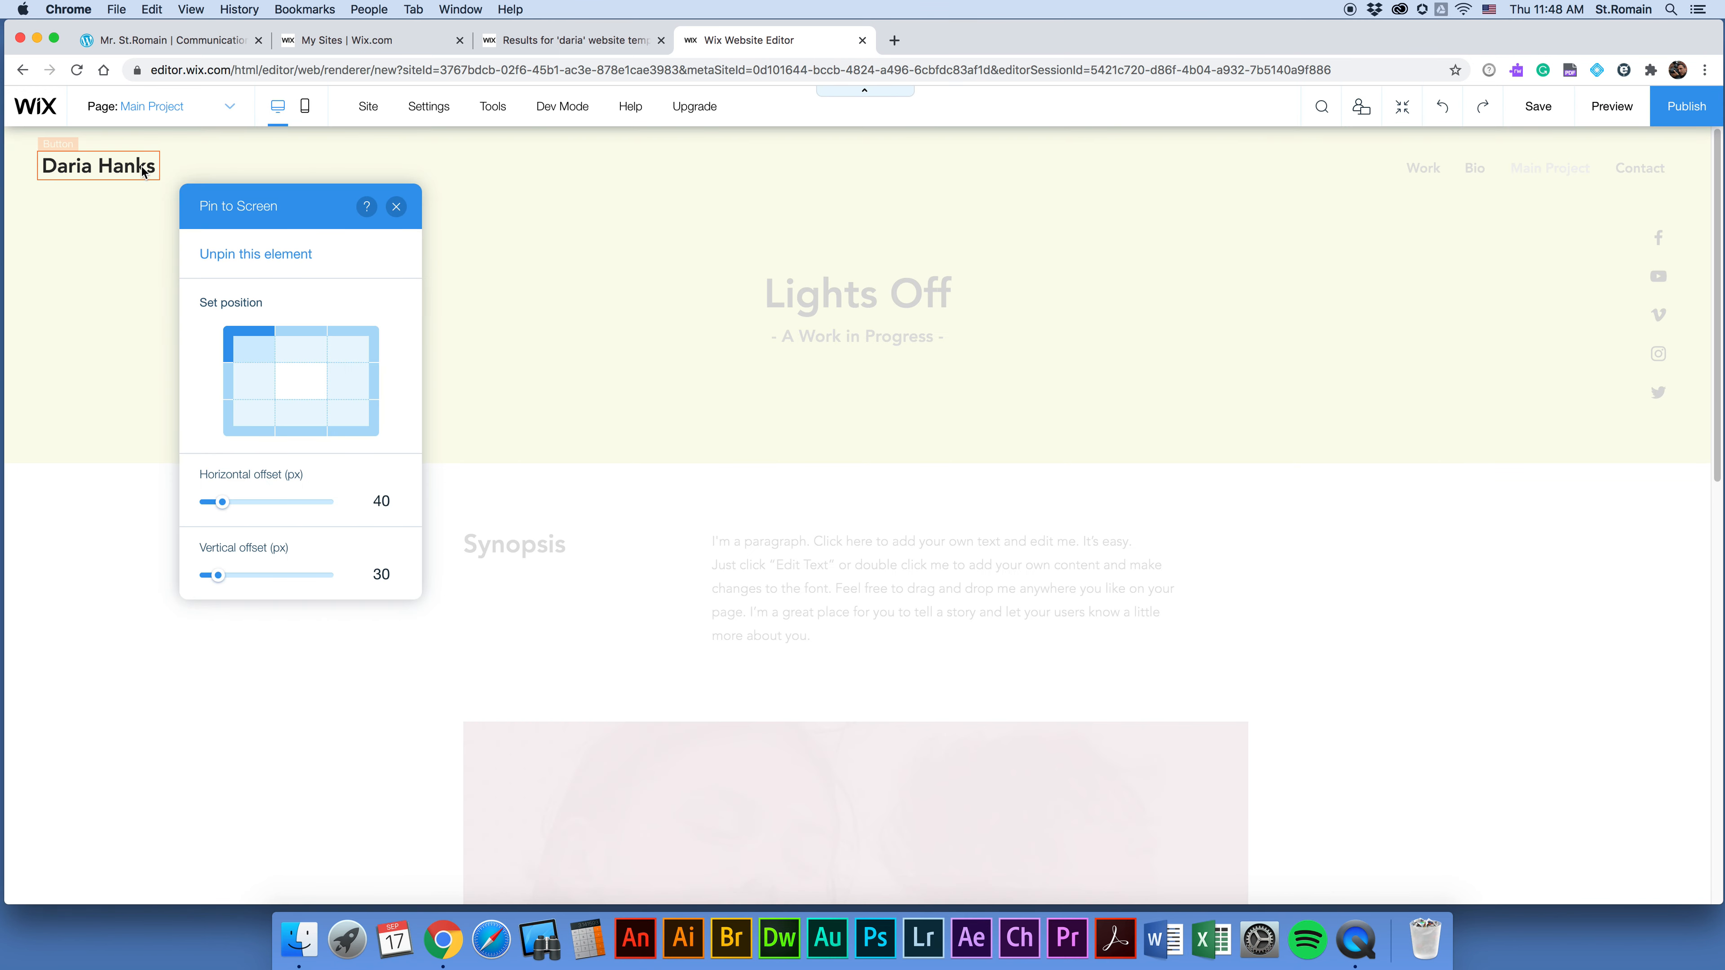
click(396, 207)
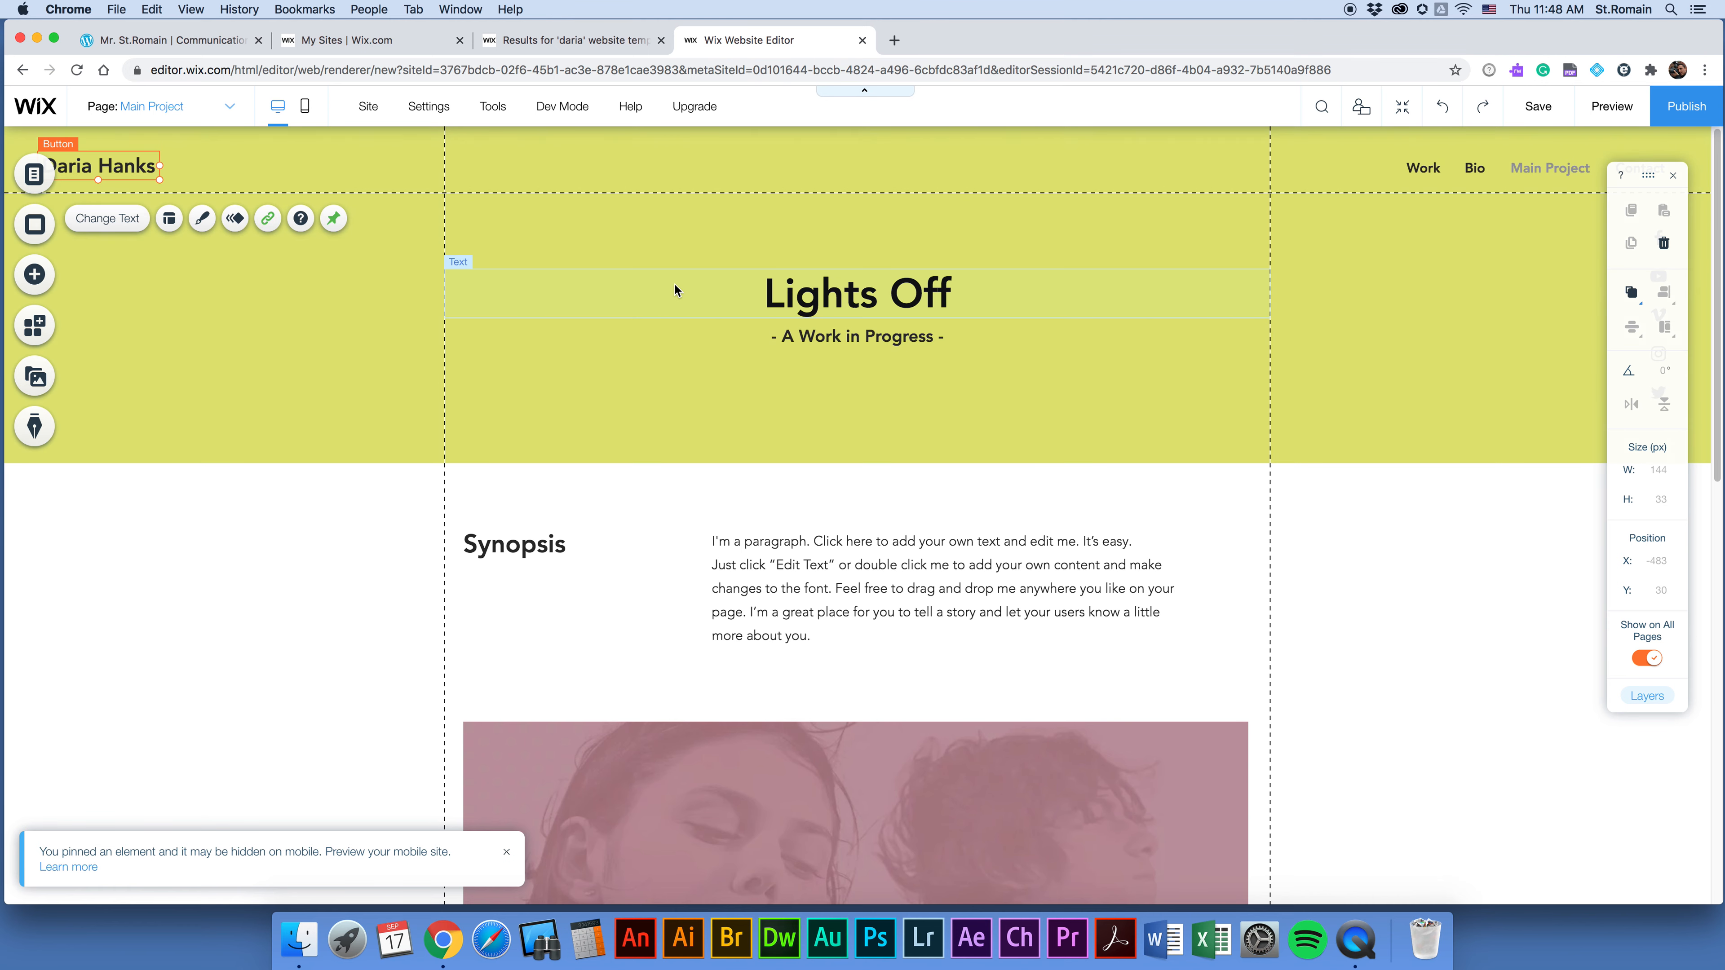
click(668, 286)
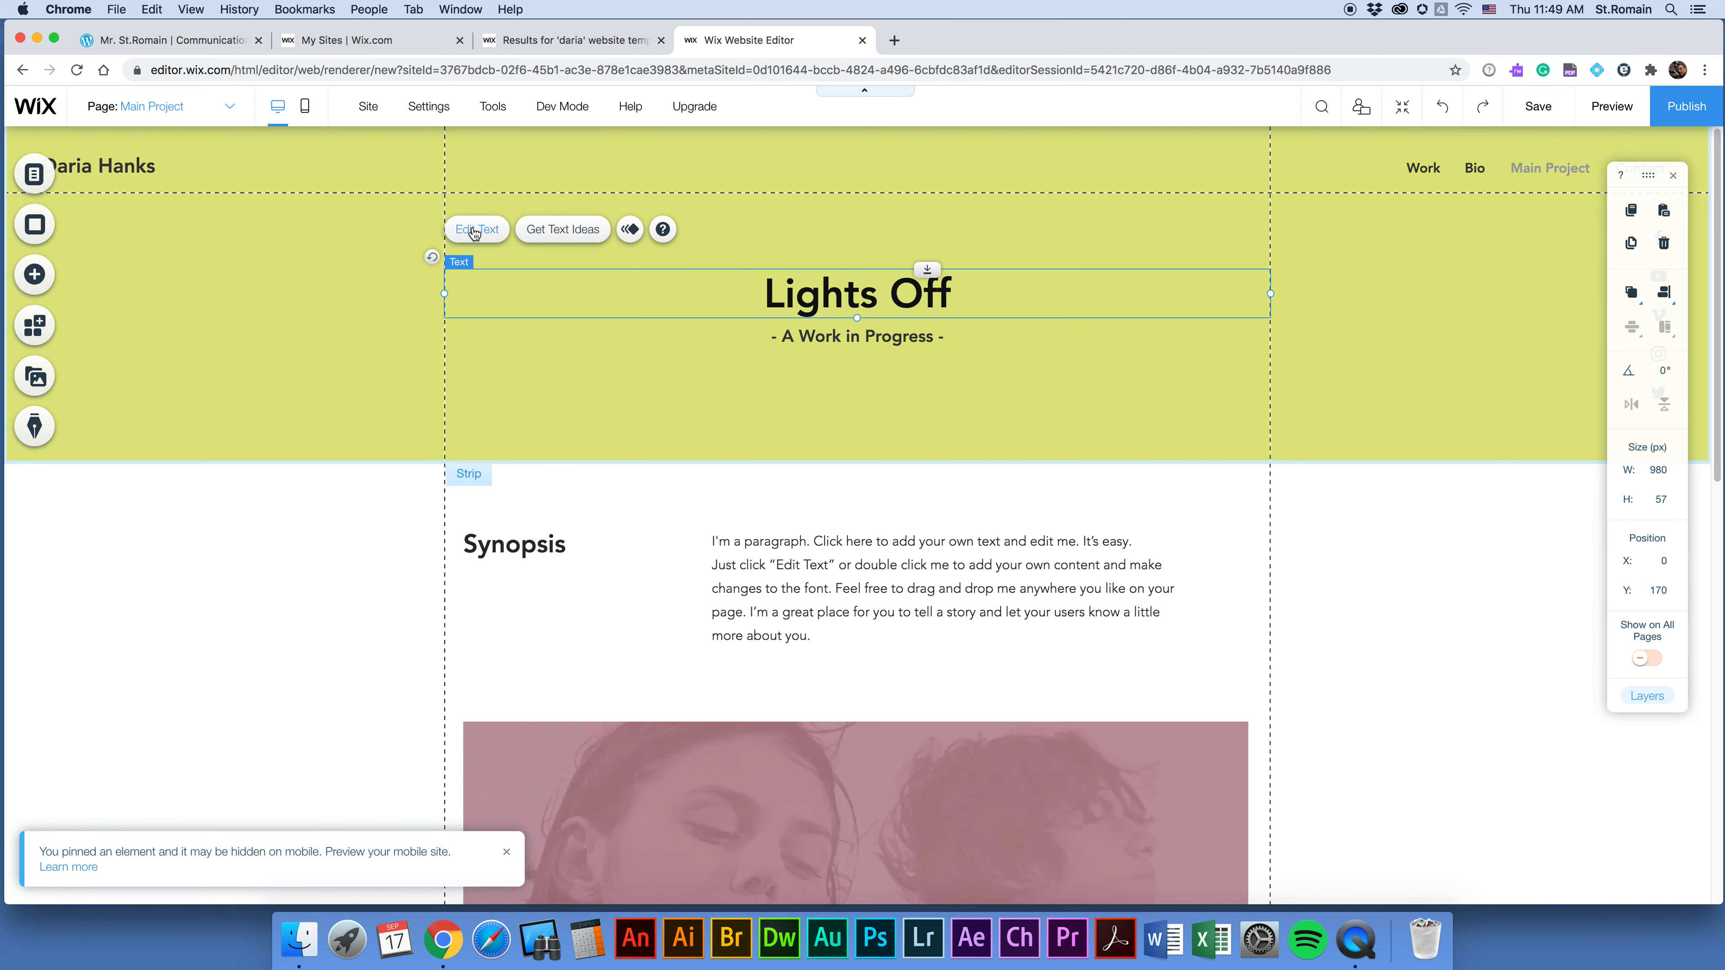
click(764, 554)
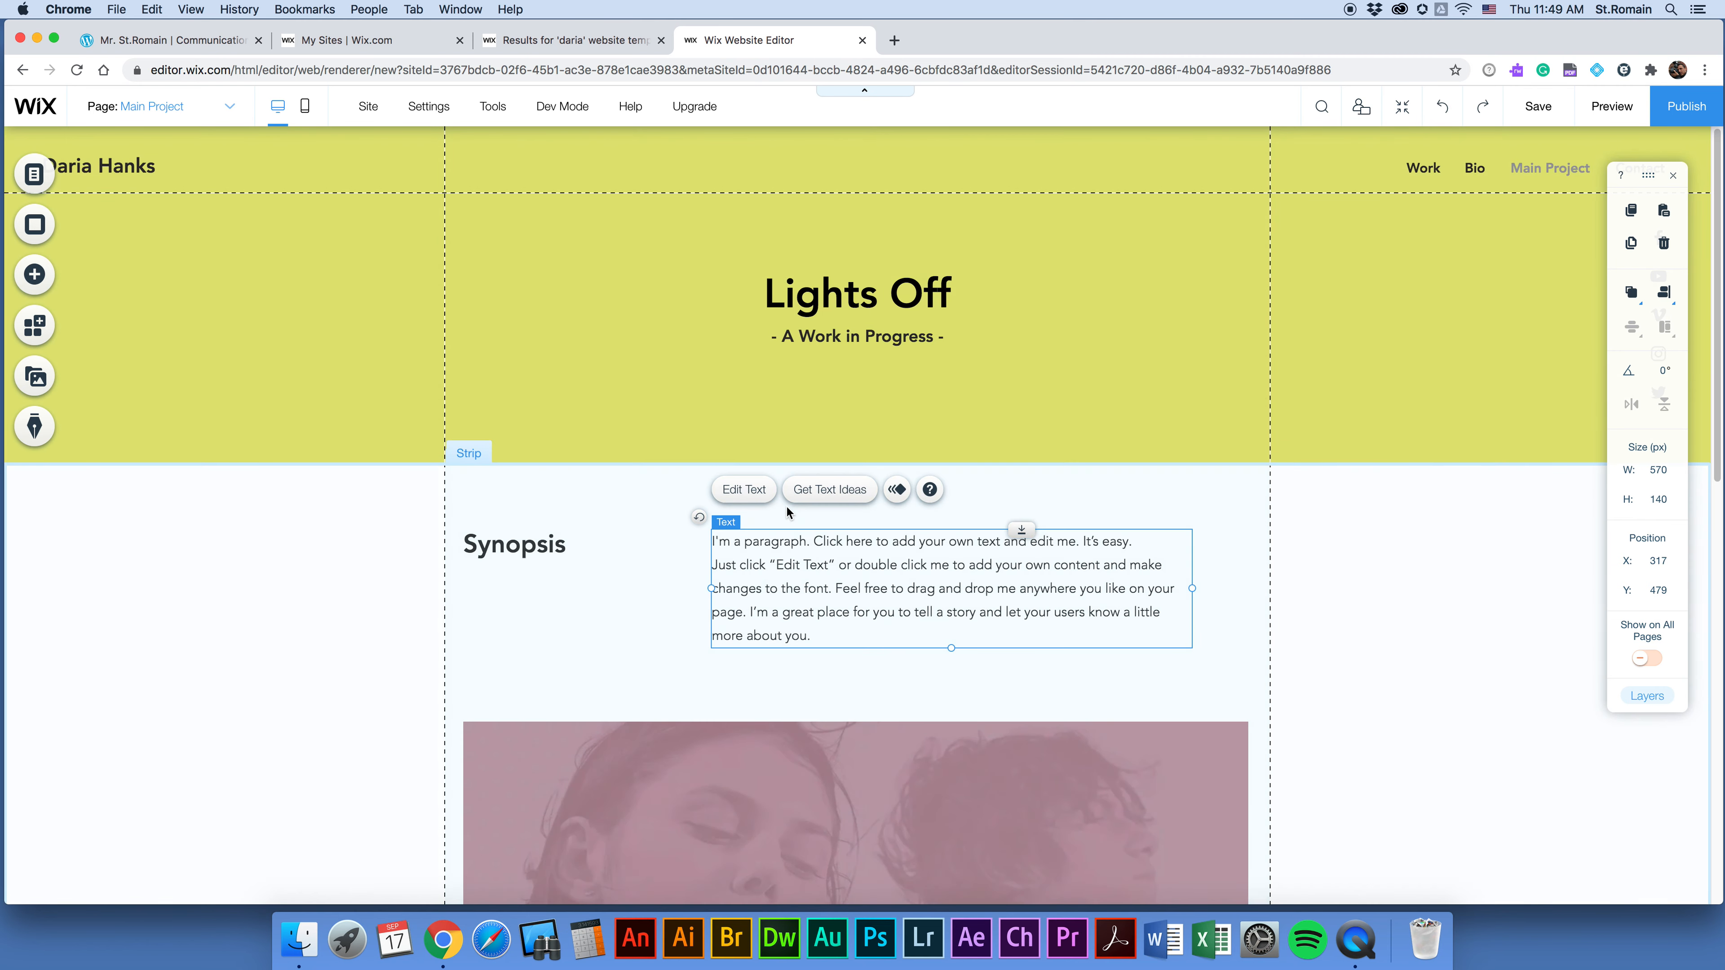
click(744, 752)
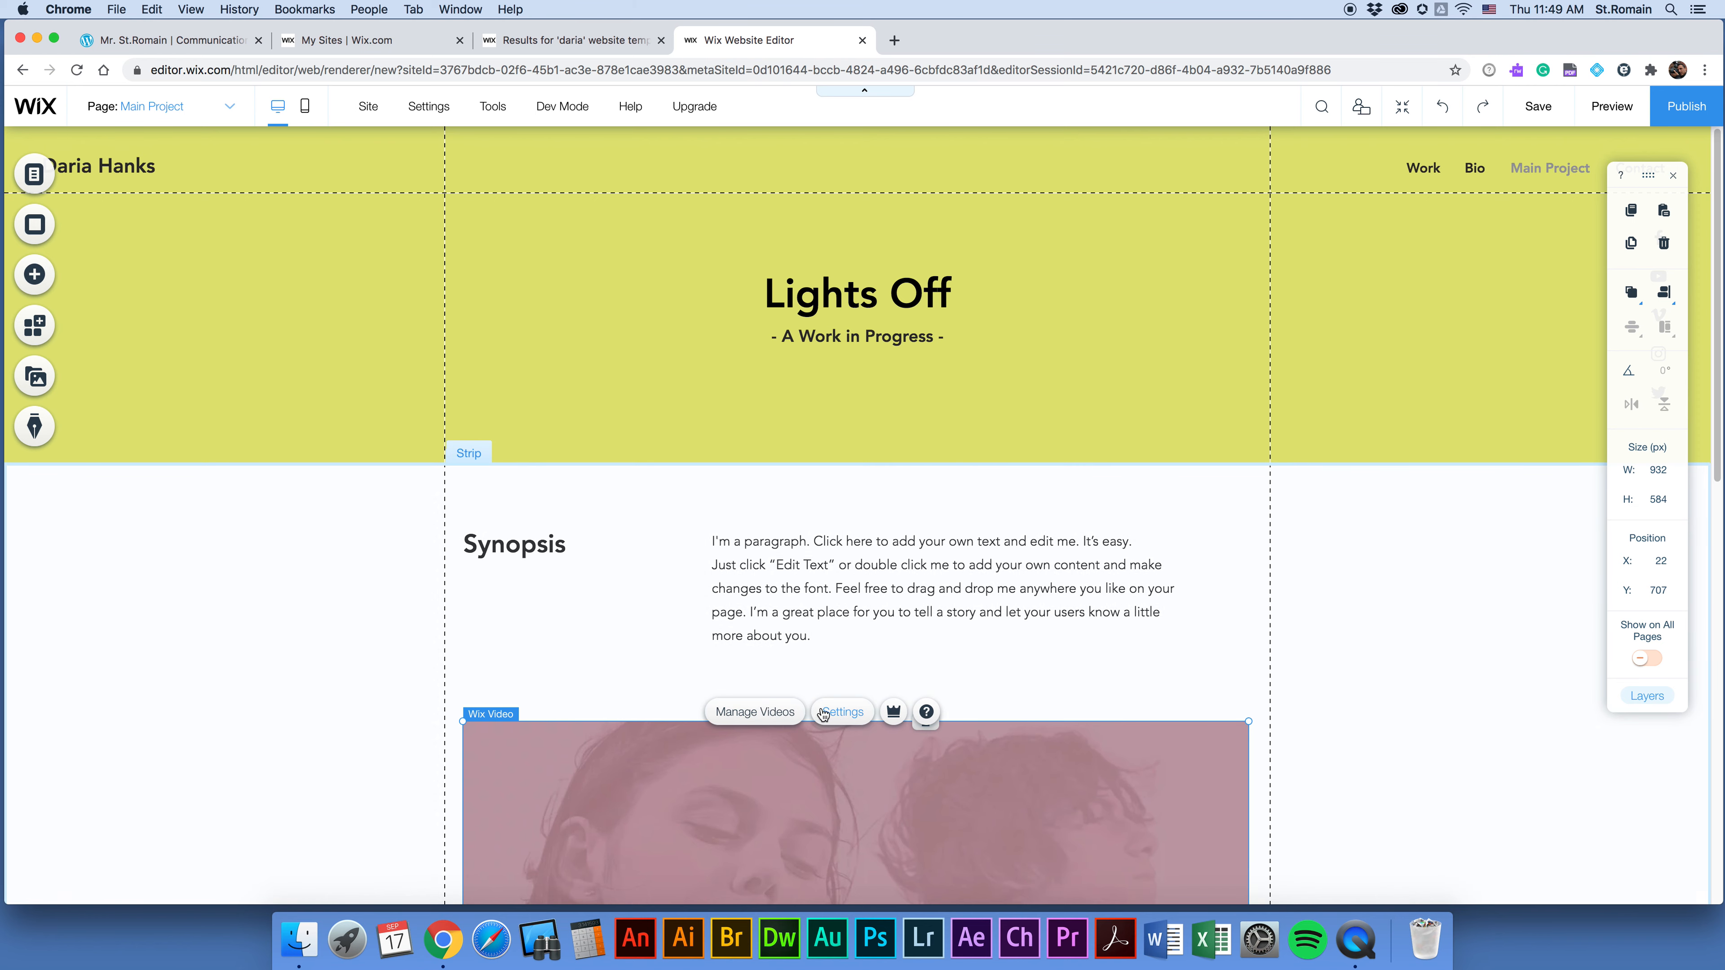
click(467, 449)
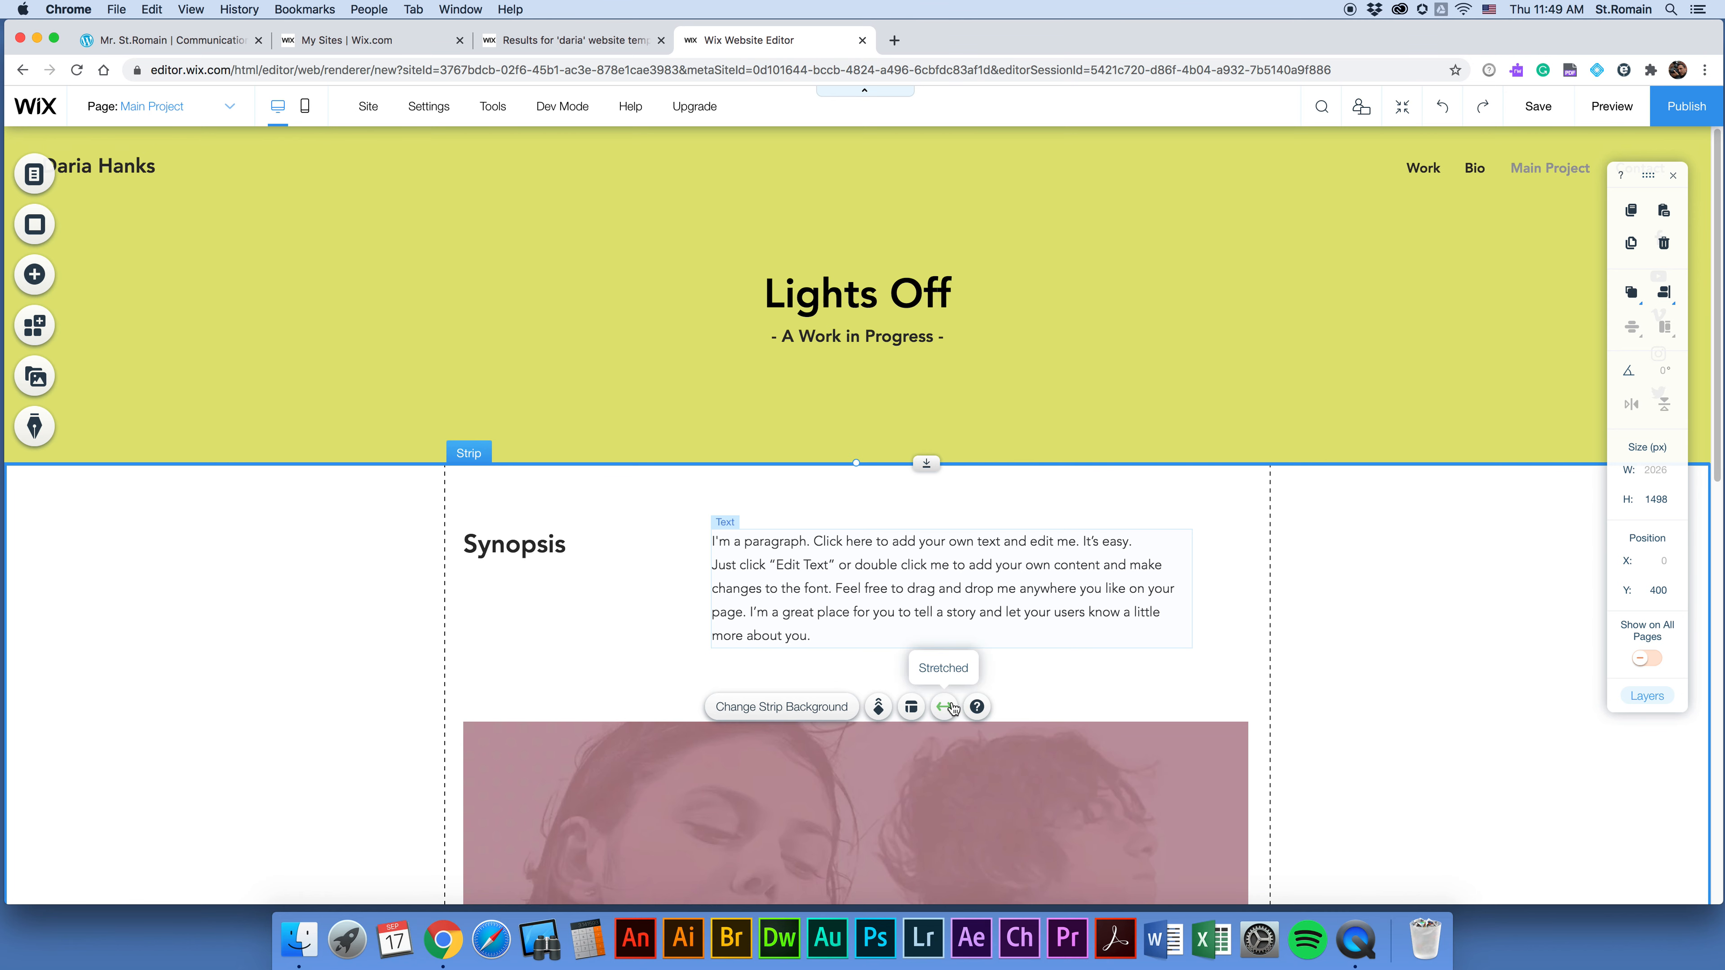
click(1460, 178)
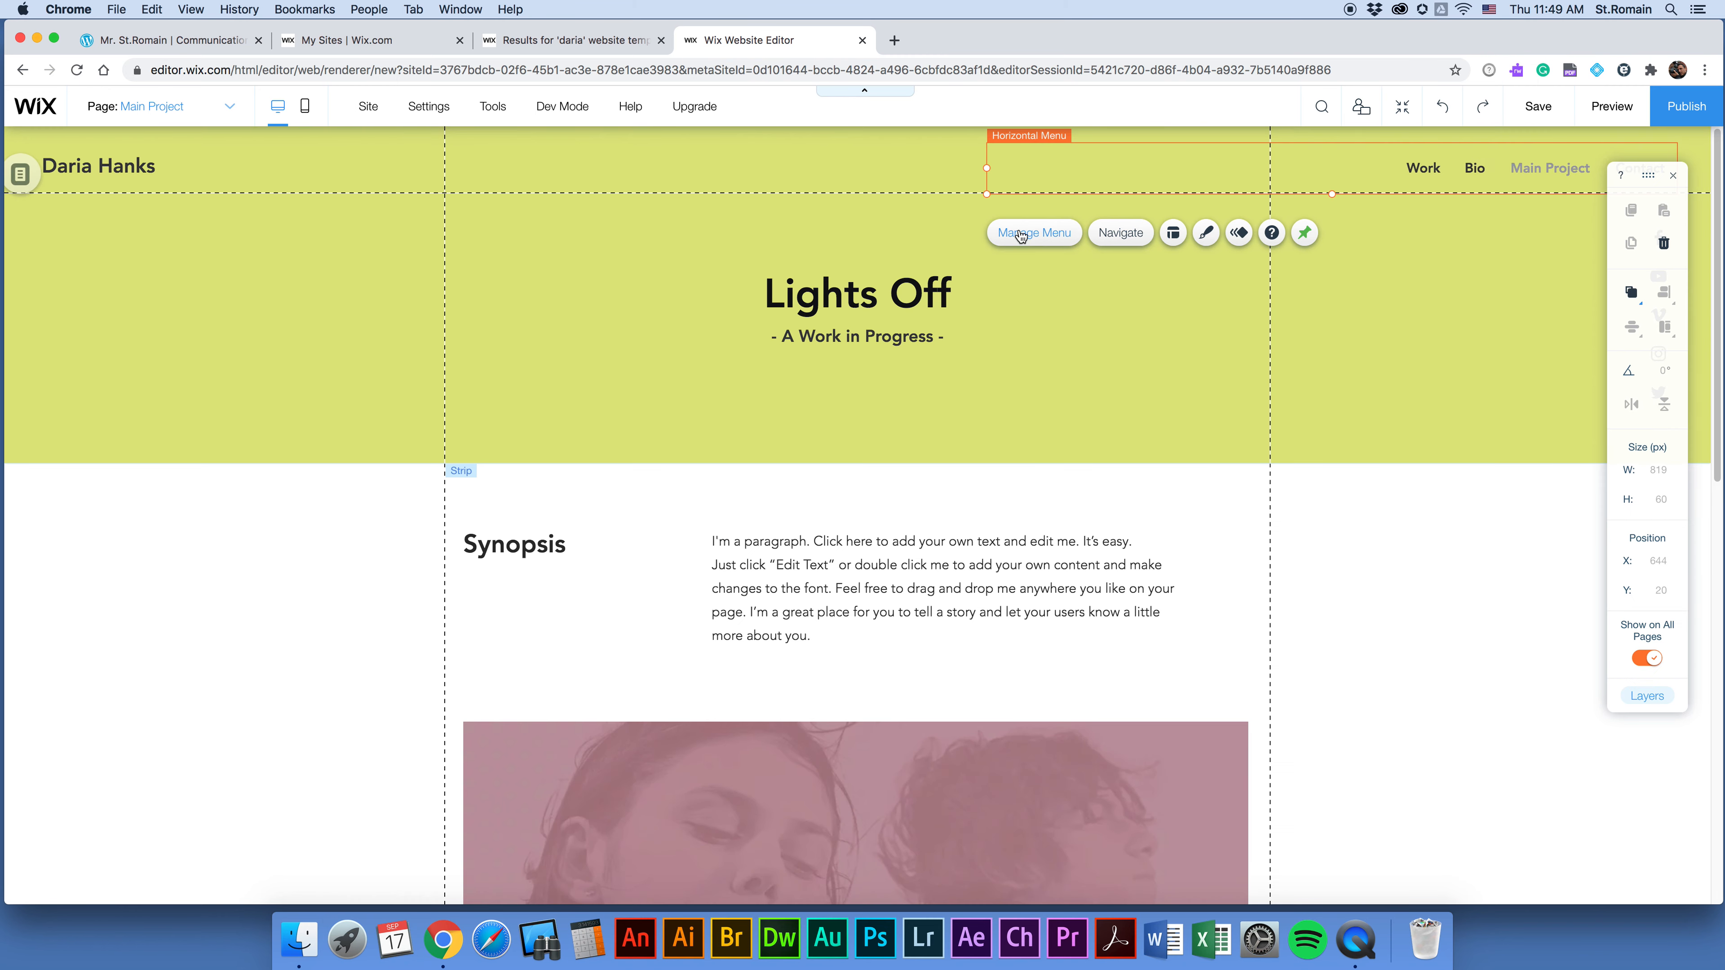
click(941, 206)
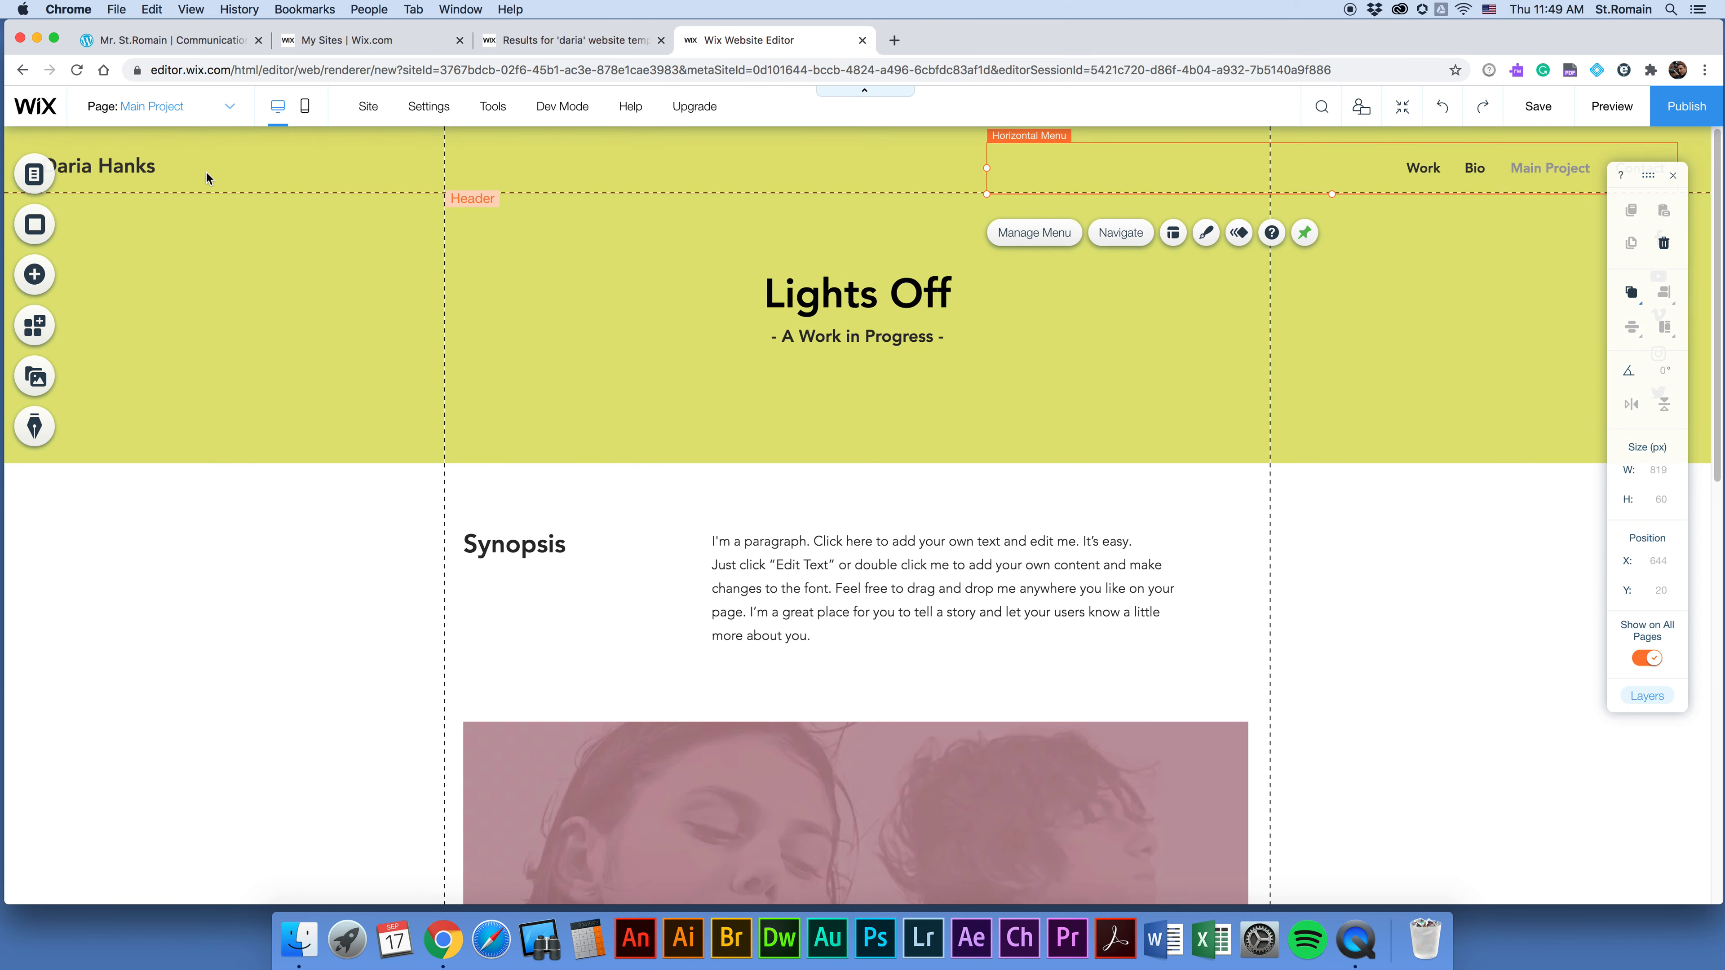
Change the text of the site title button in the header to the site owner's name.
click(145, 169)
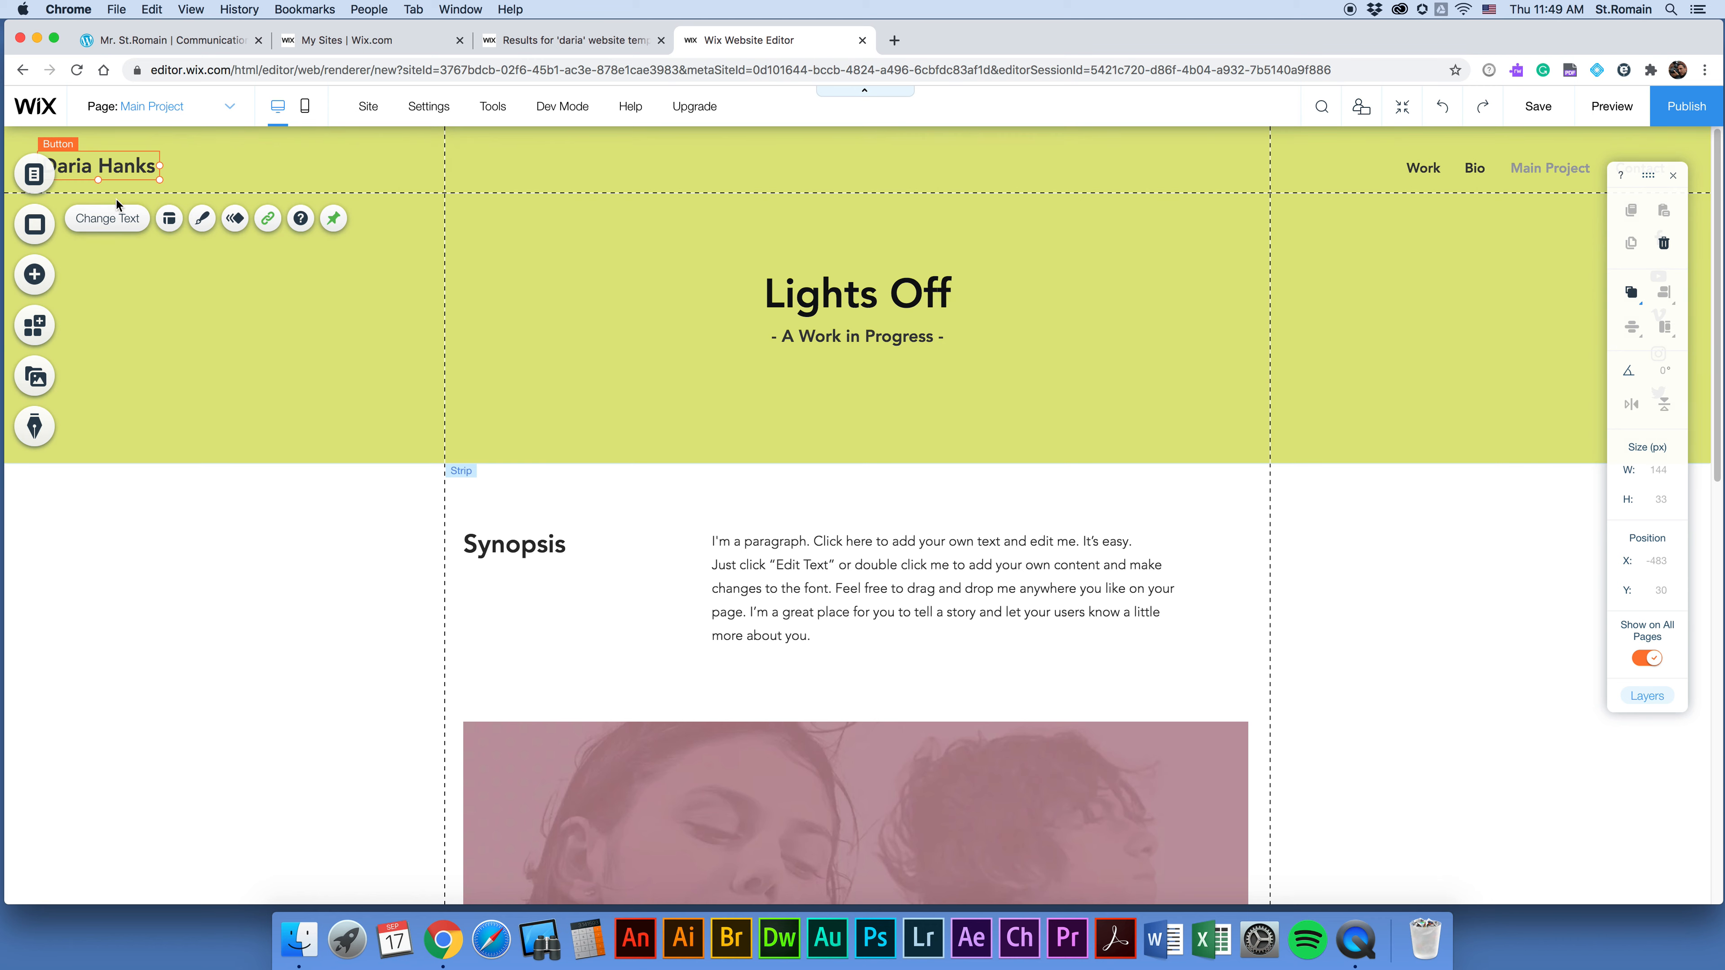
click(109, 220)
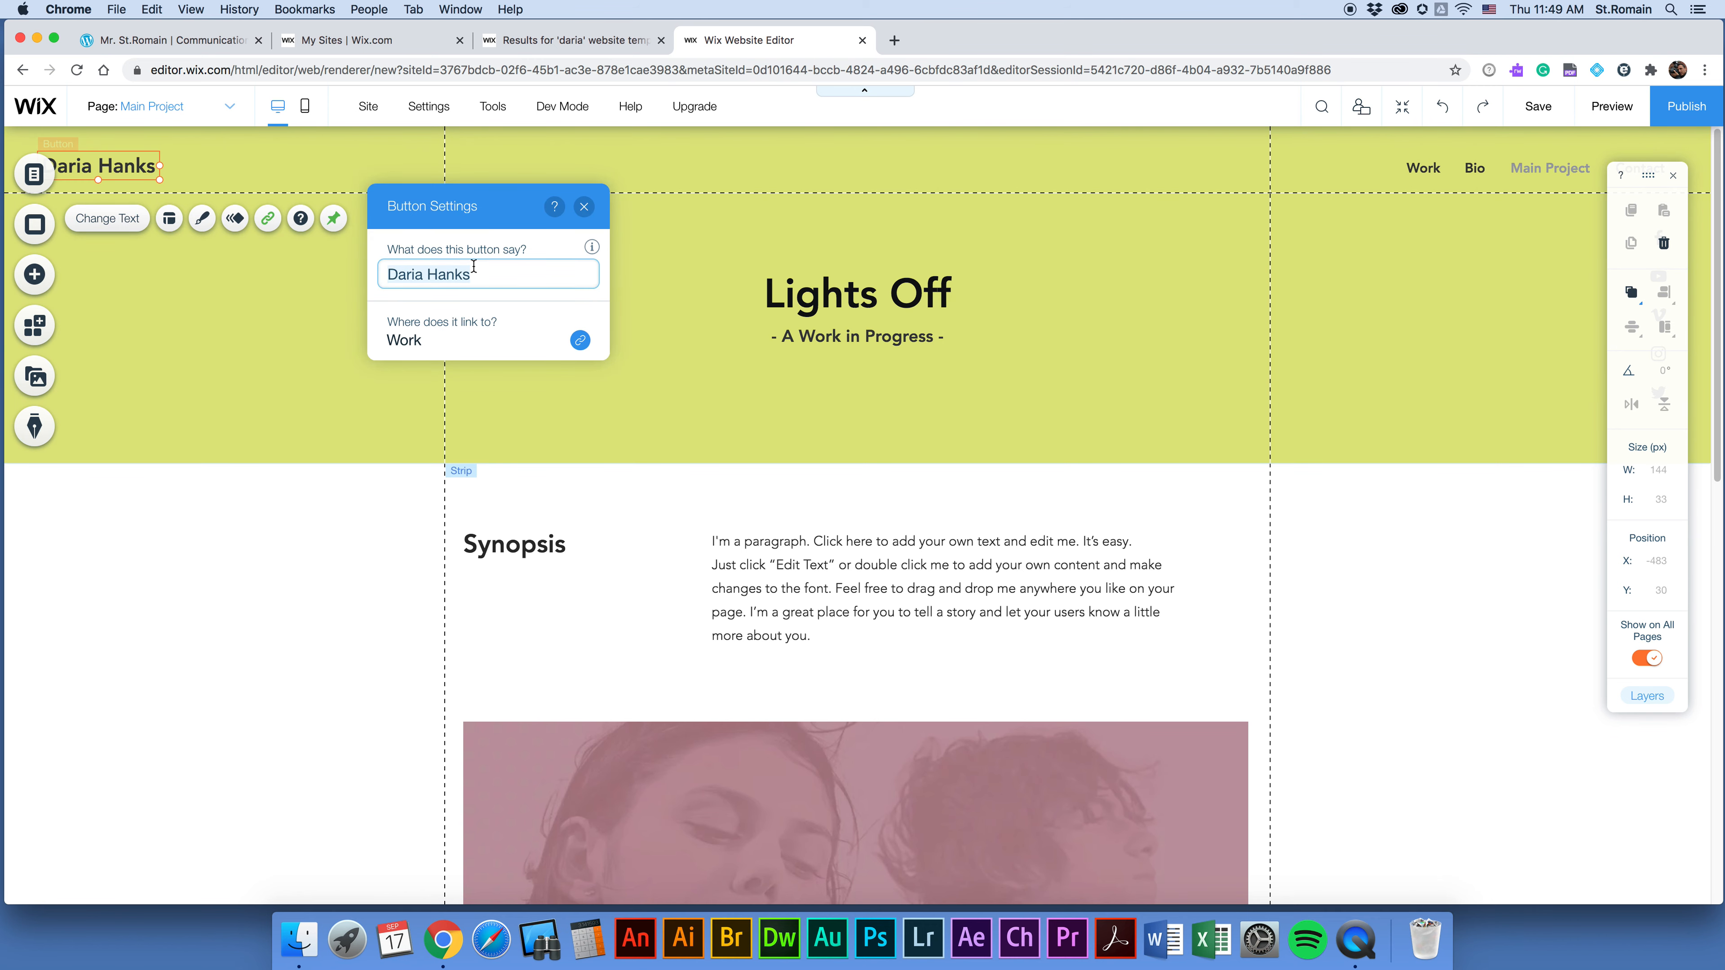
text(Mr.St.Romain)
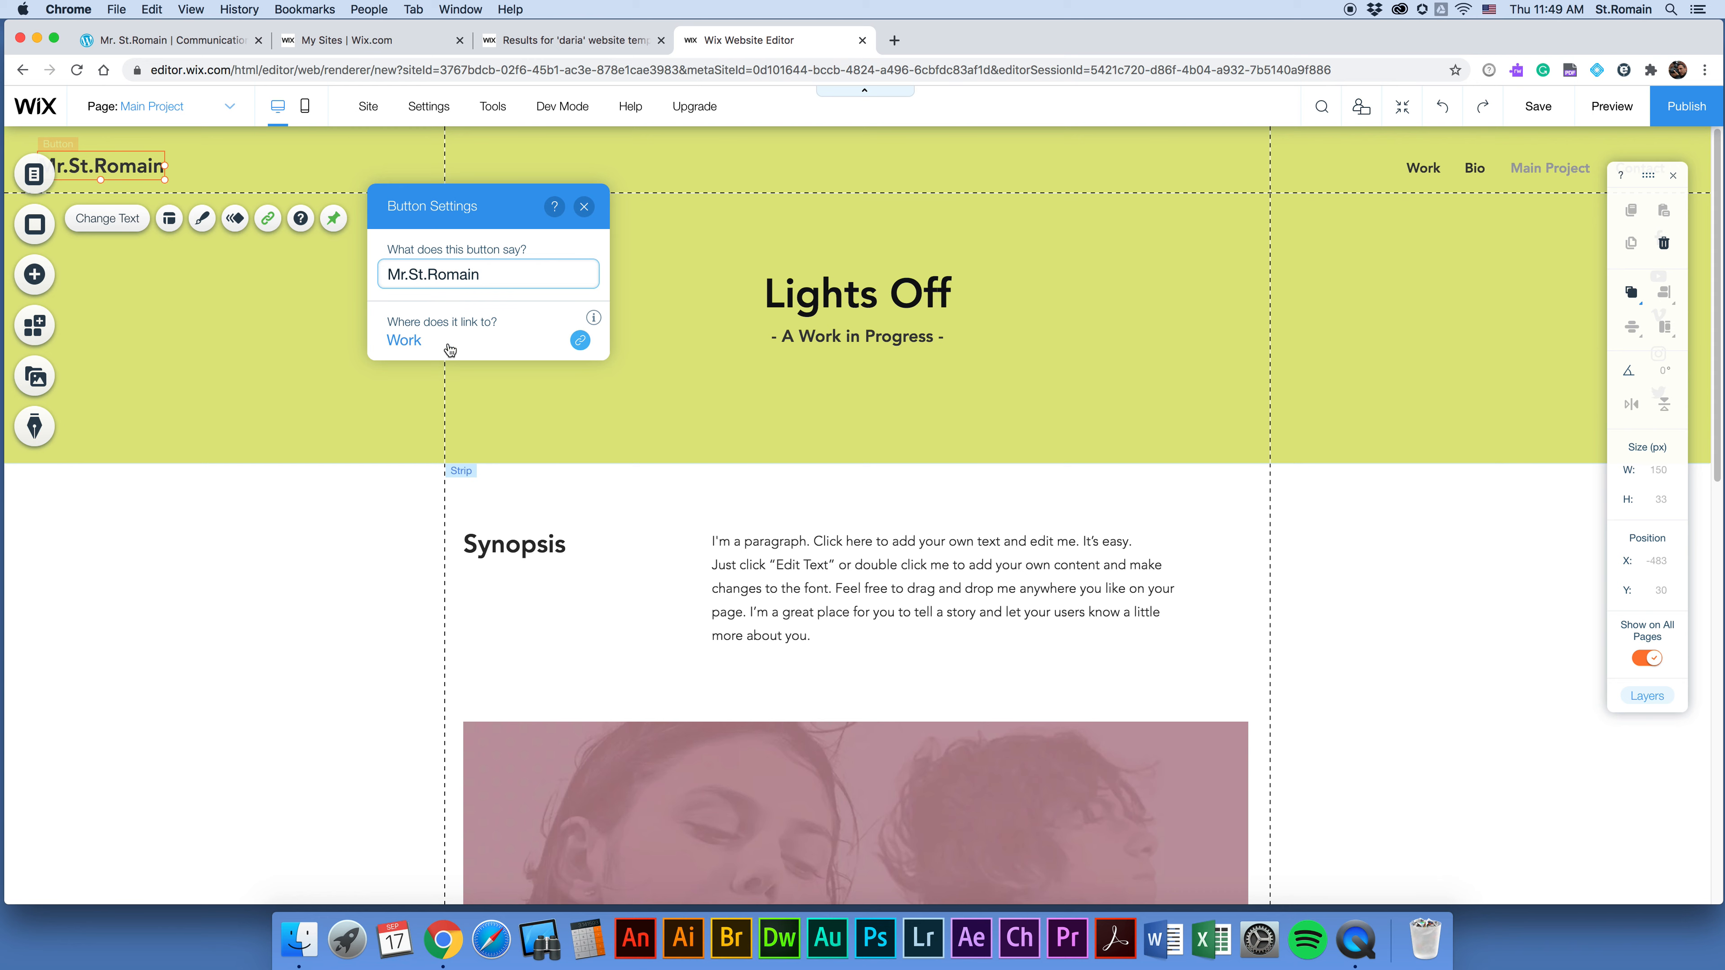
Link the site title button to the Bio page, opening in the current window, and close the button settings.
click(579, 343)
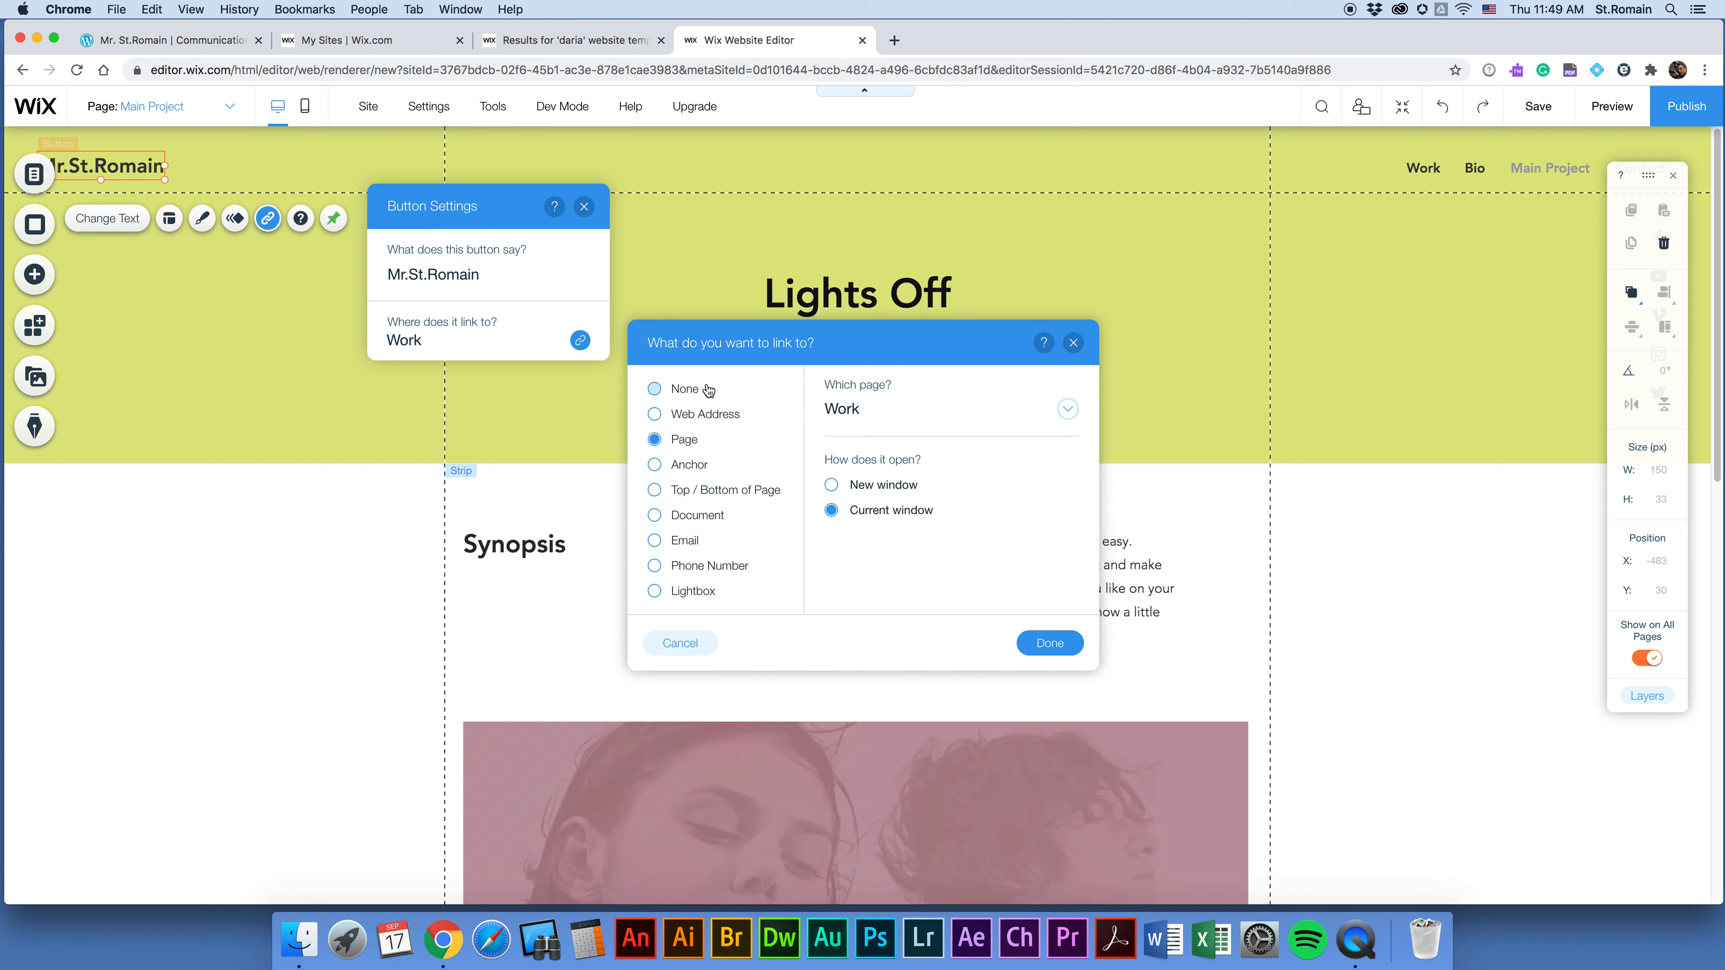
click(693, 389)
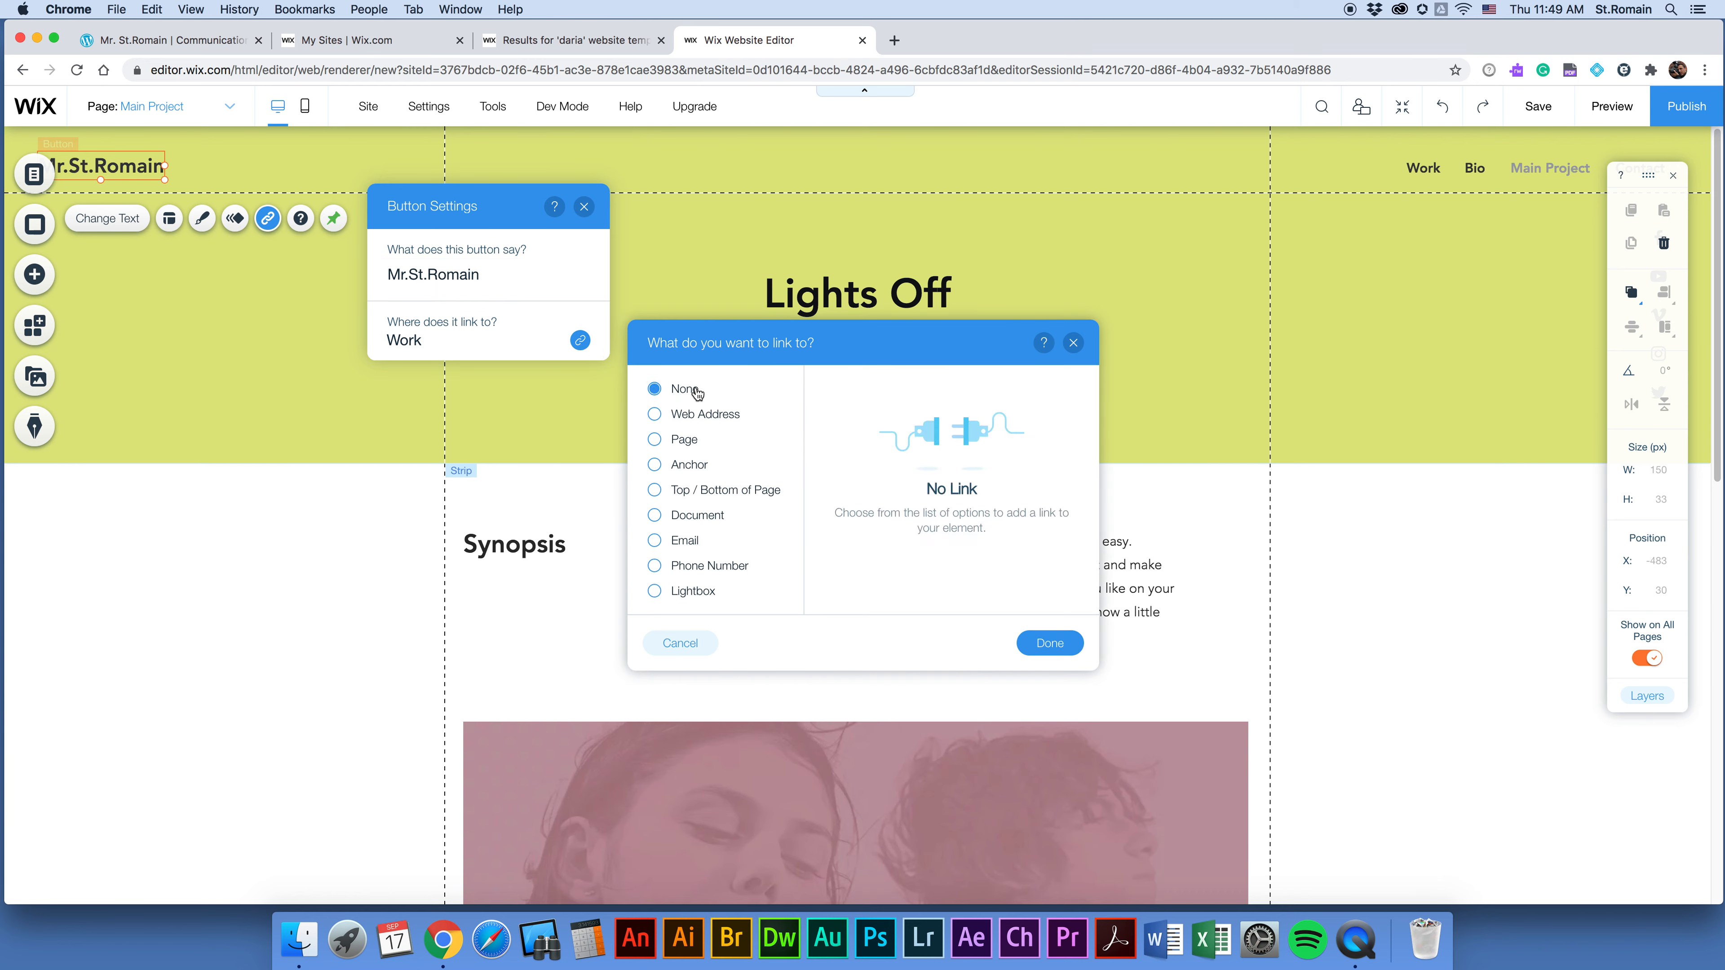
click(682, 440)
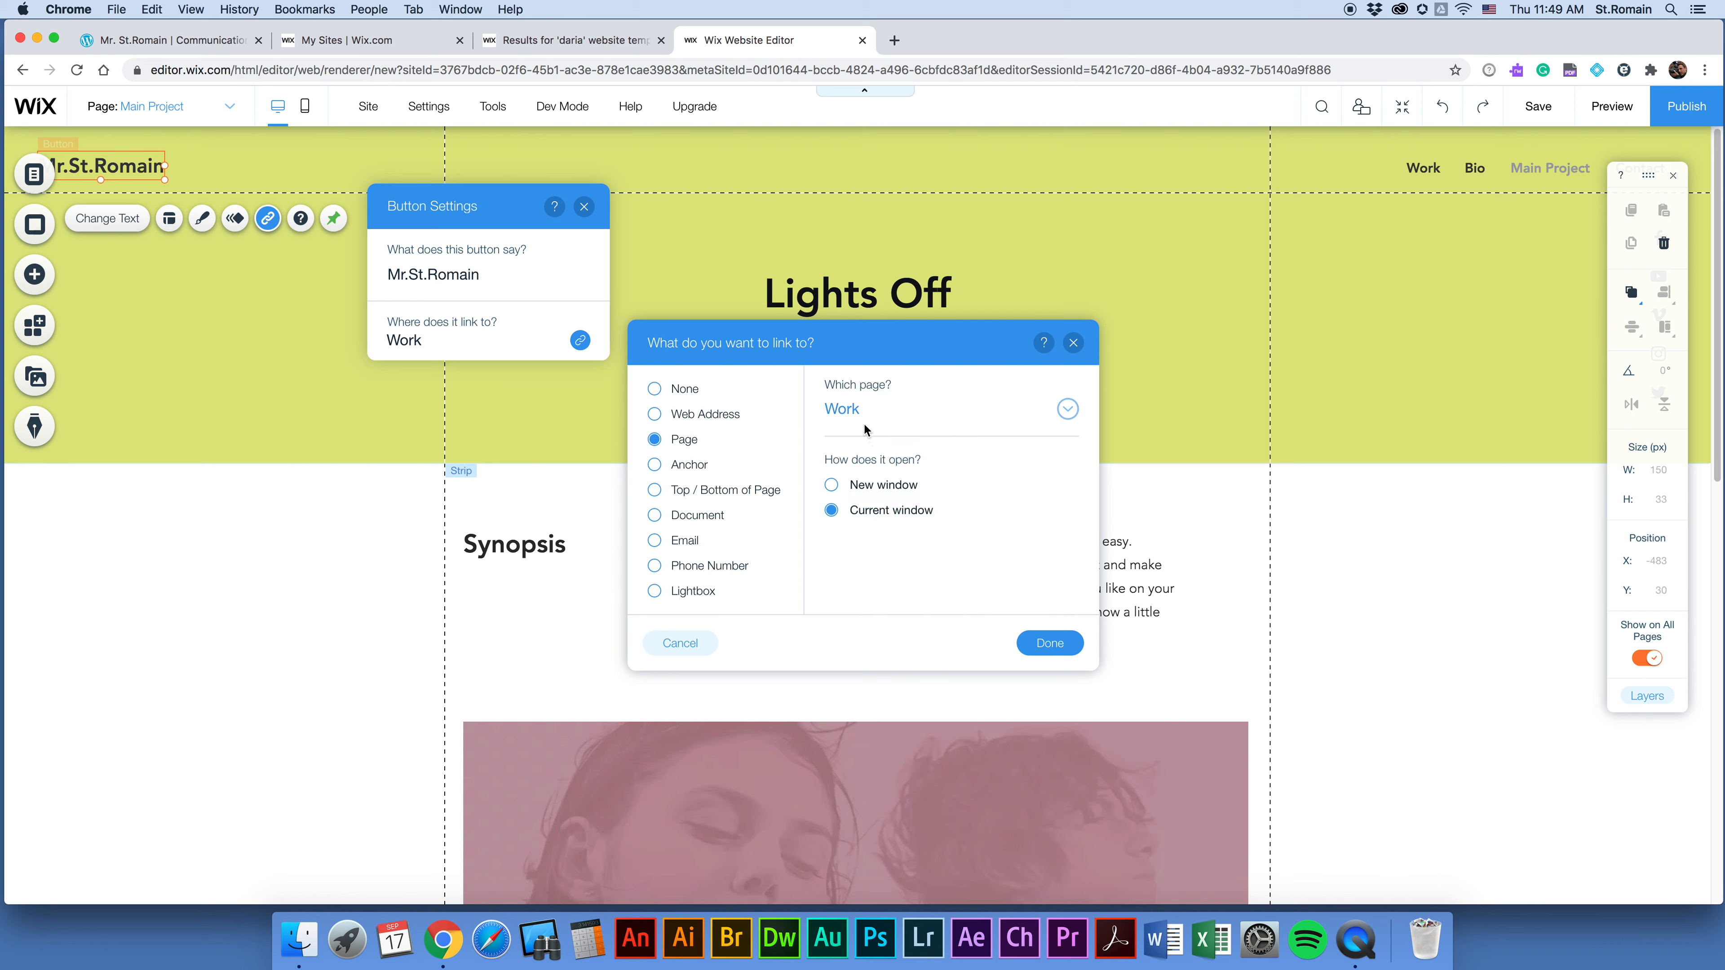
click(1067, 410)
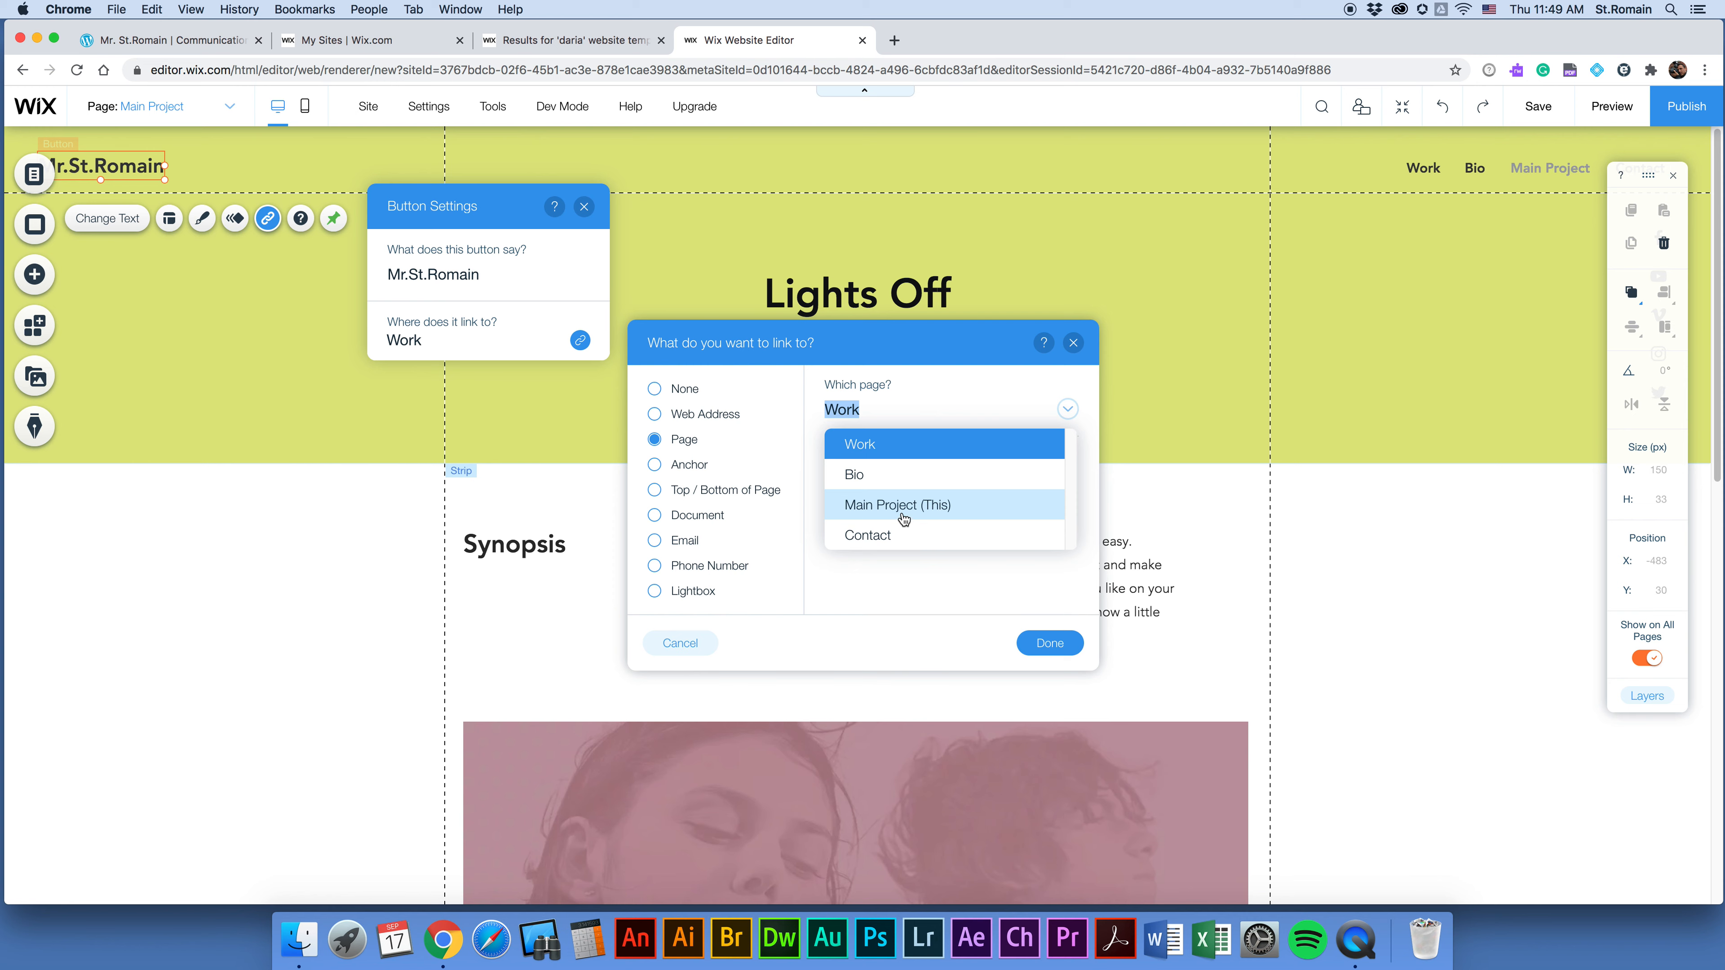
click(875, 483)
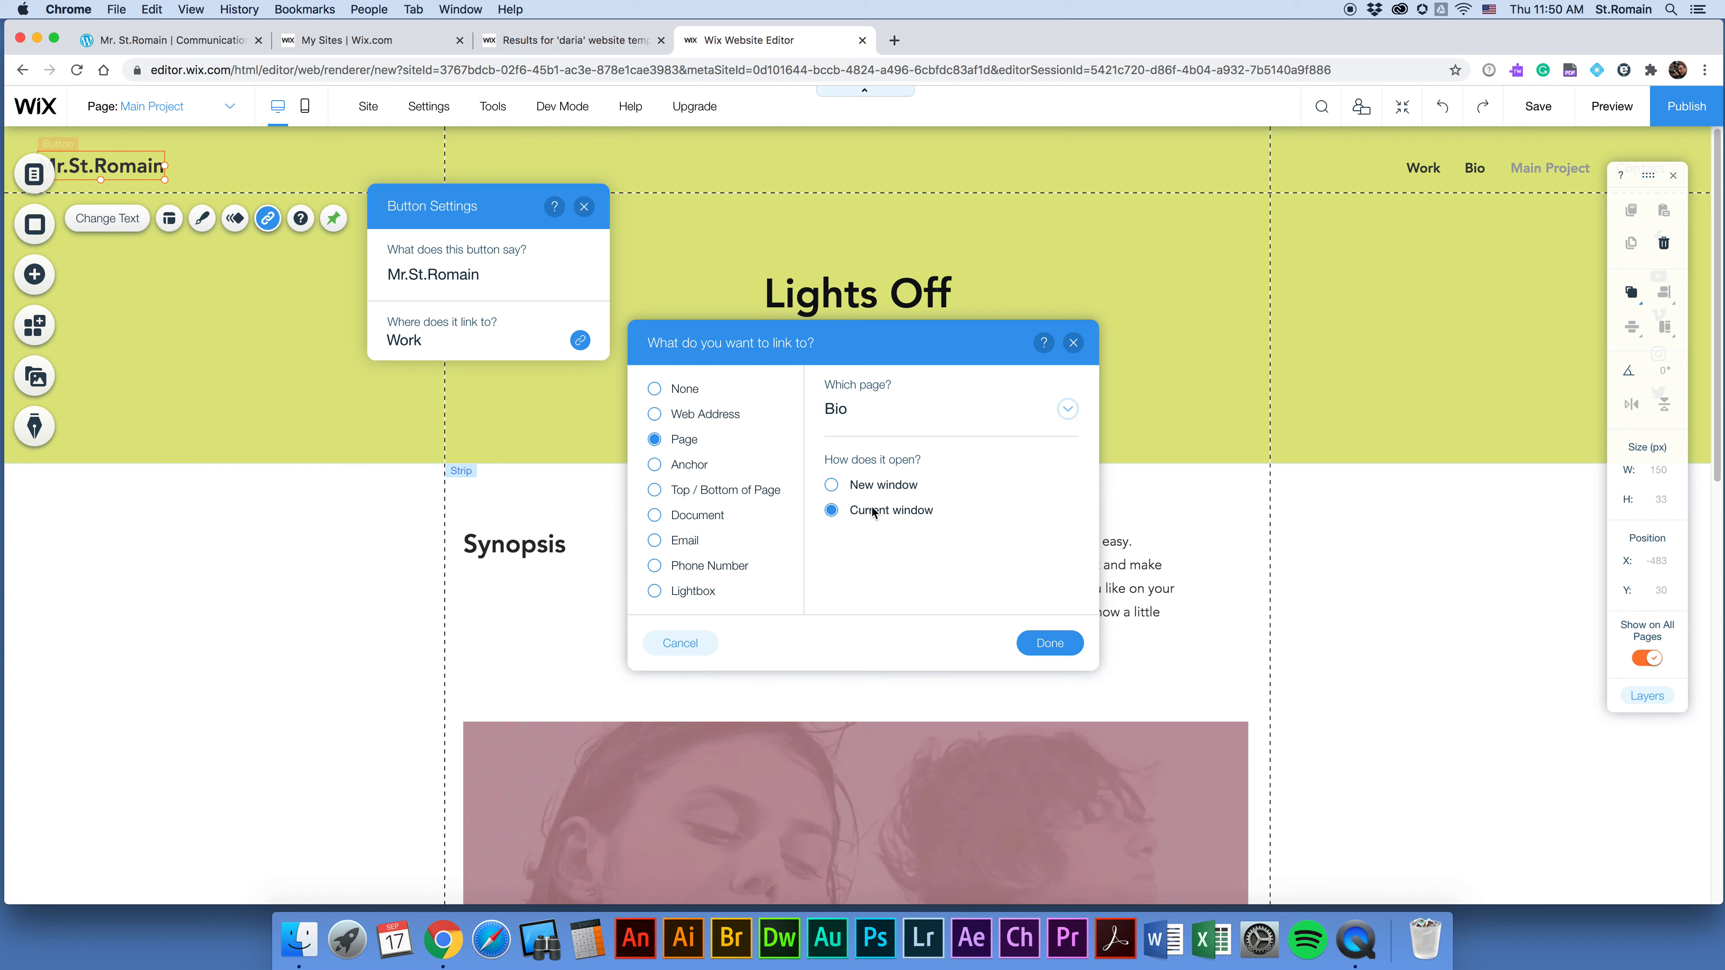
click(1050, 643)
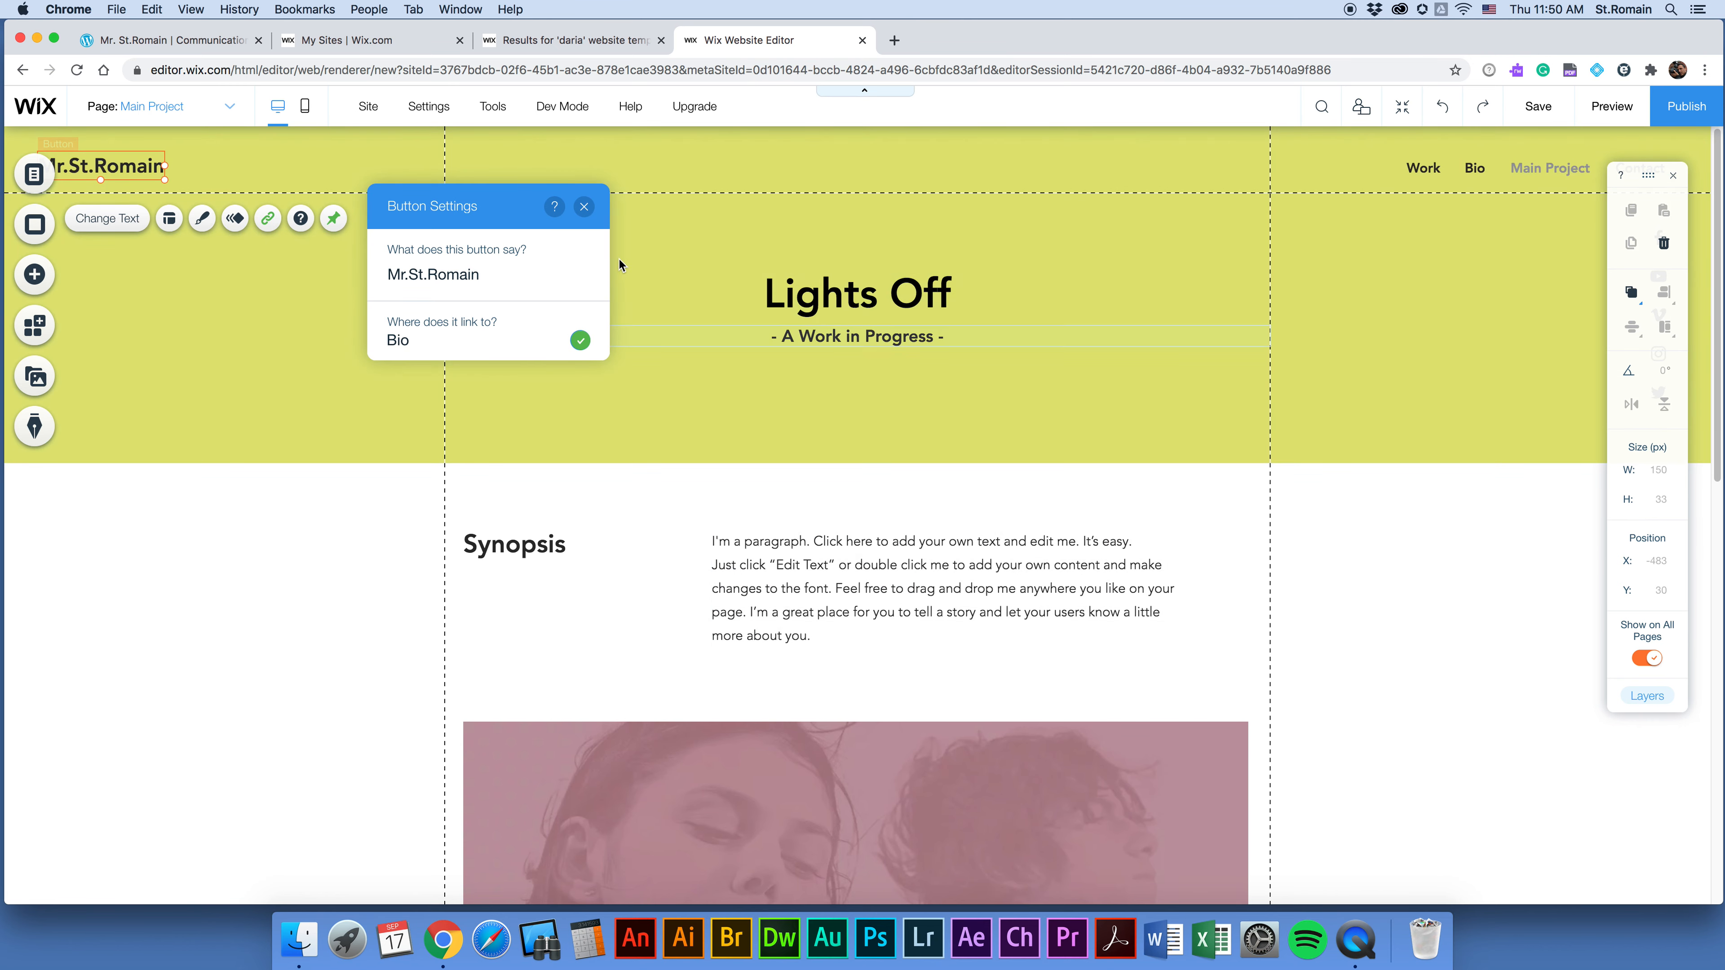
click(586, 207)
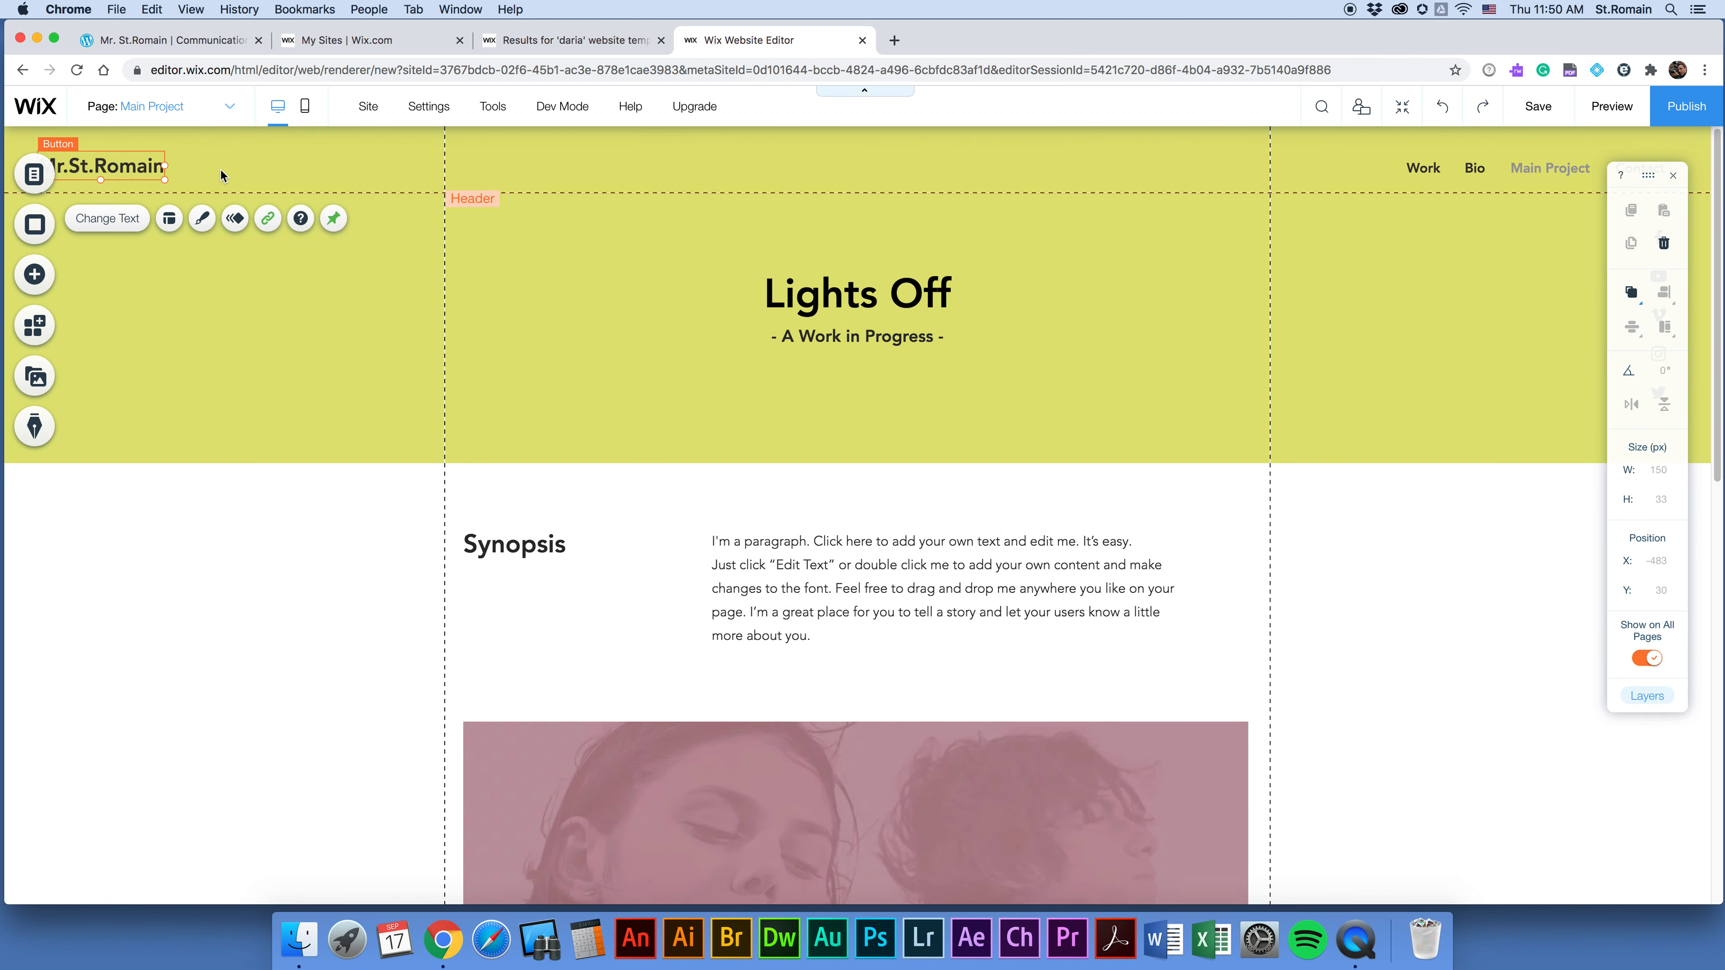
Preview the site's Work, Bio and Main Project pages down to the Main Project footer, and return to the editor.
click(1622, 104)
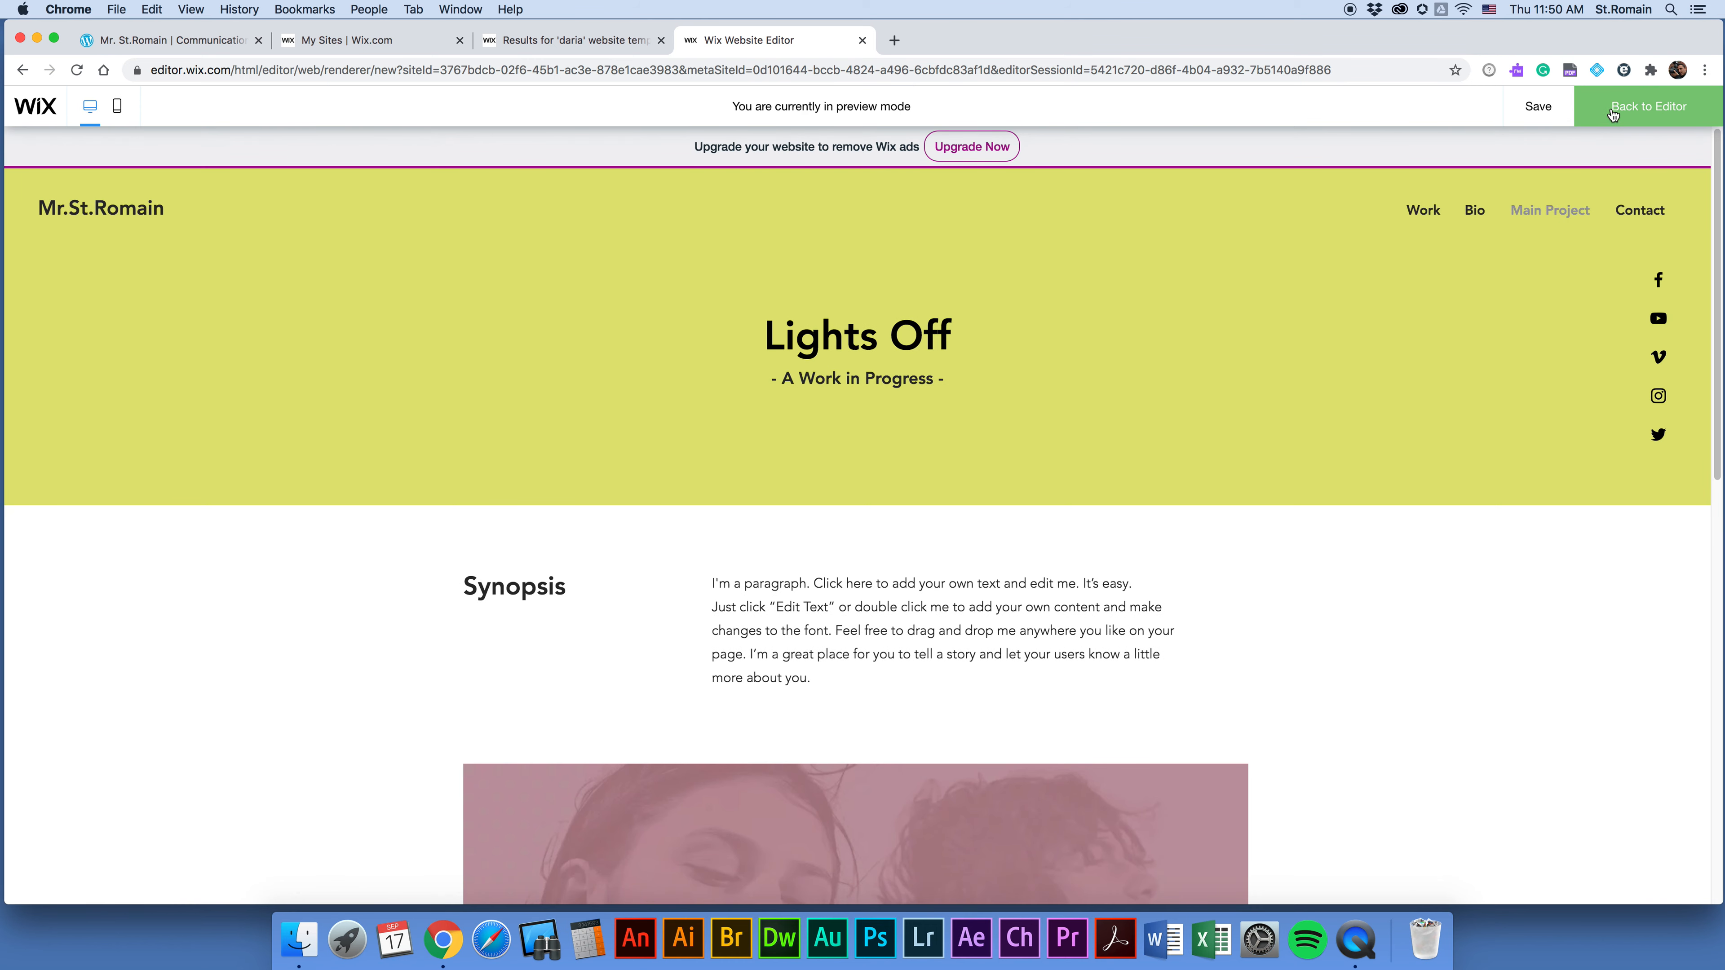
click(1417, 212)
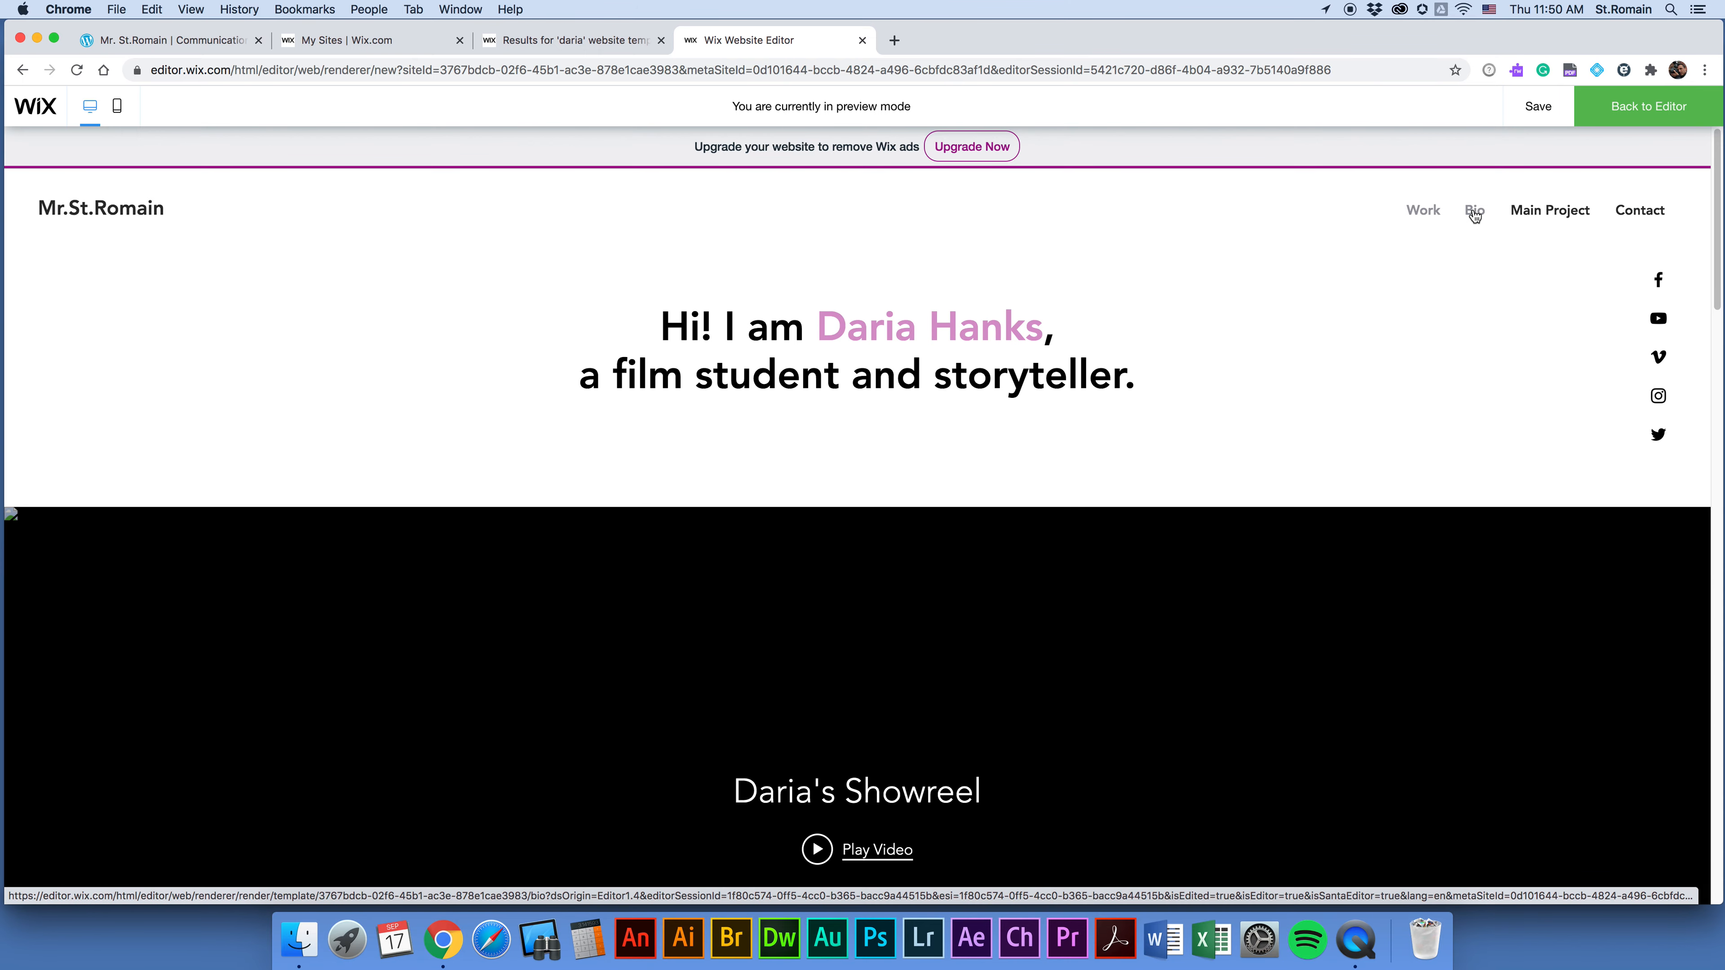
click(1475, 210)
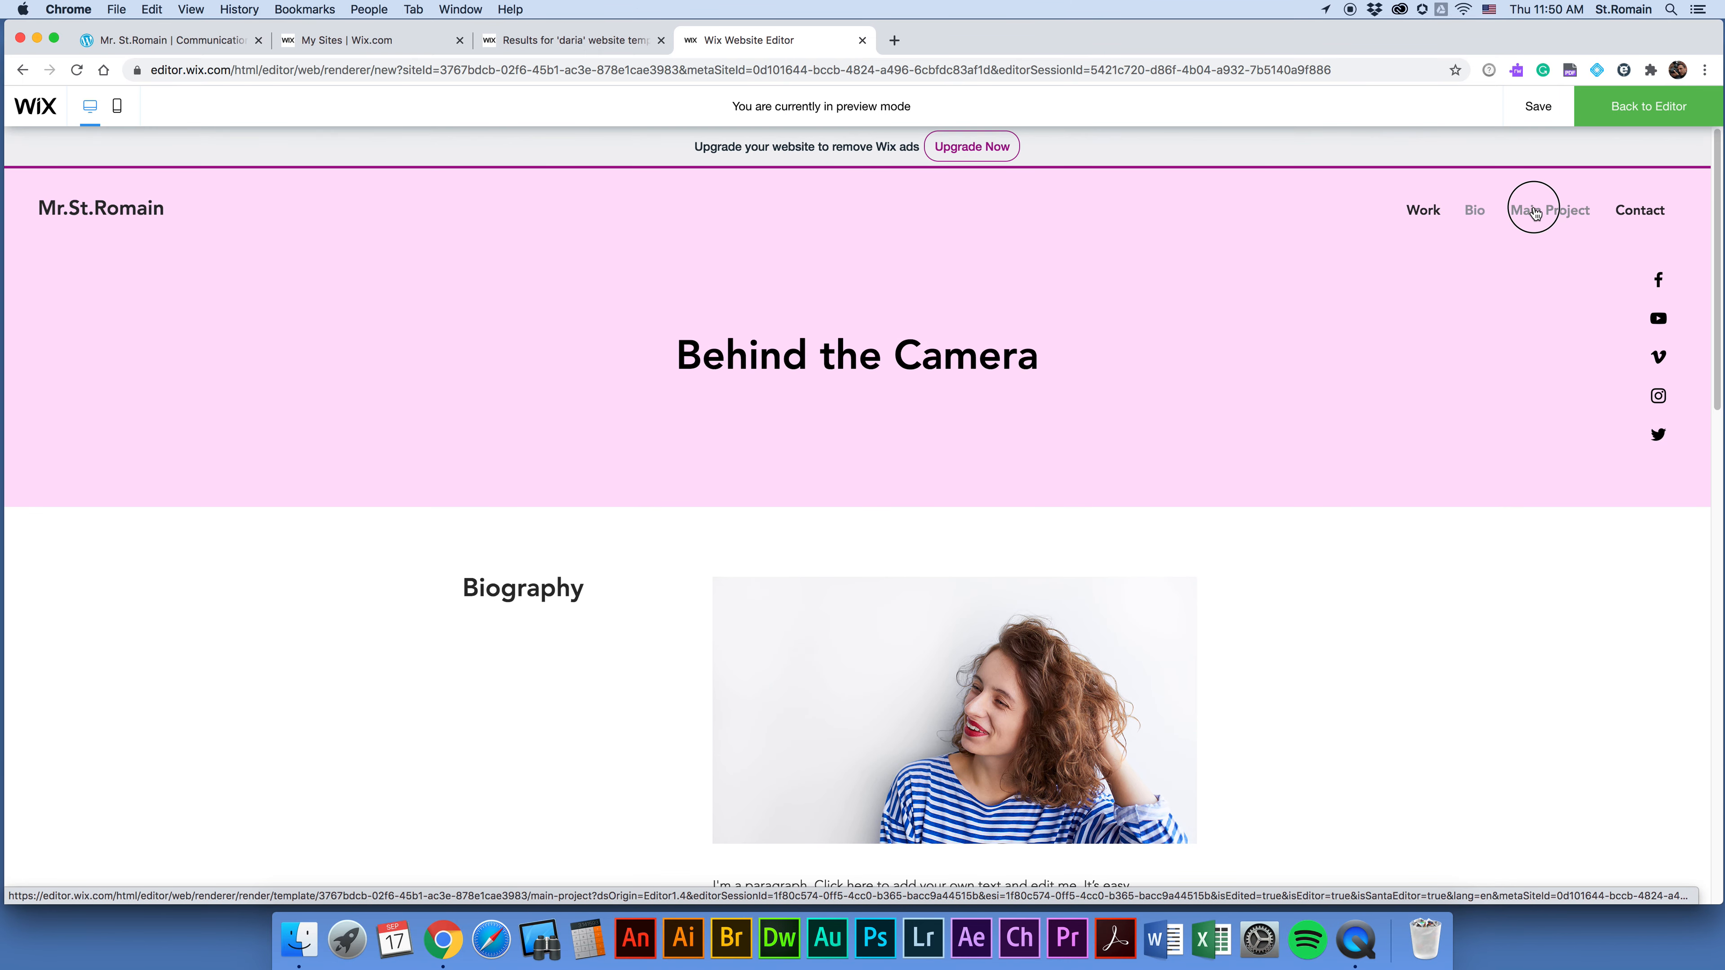
click(1535, 212)
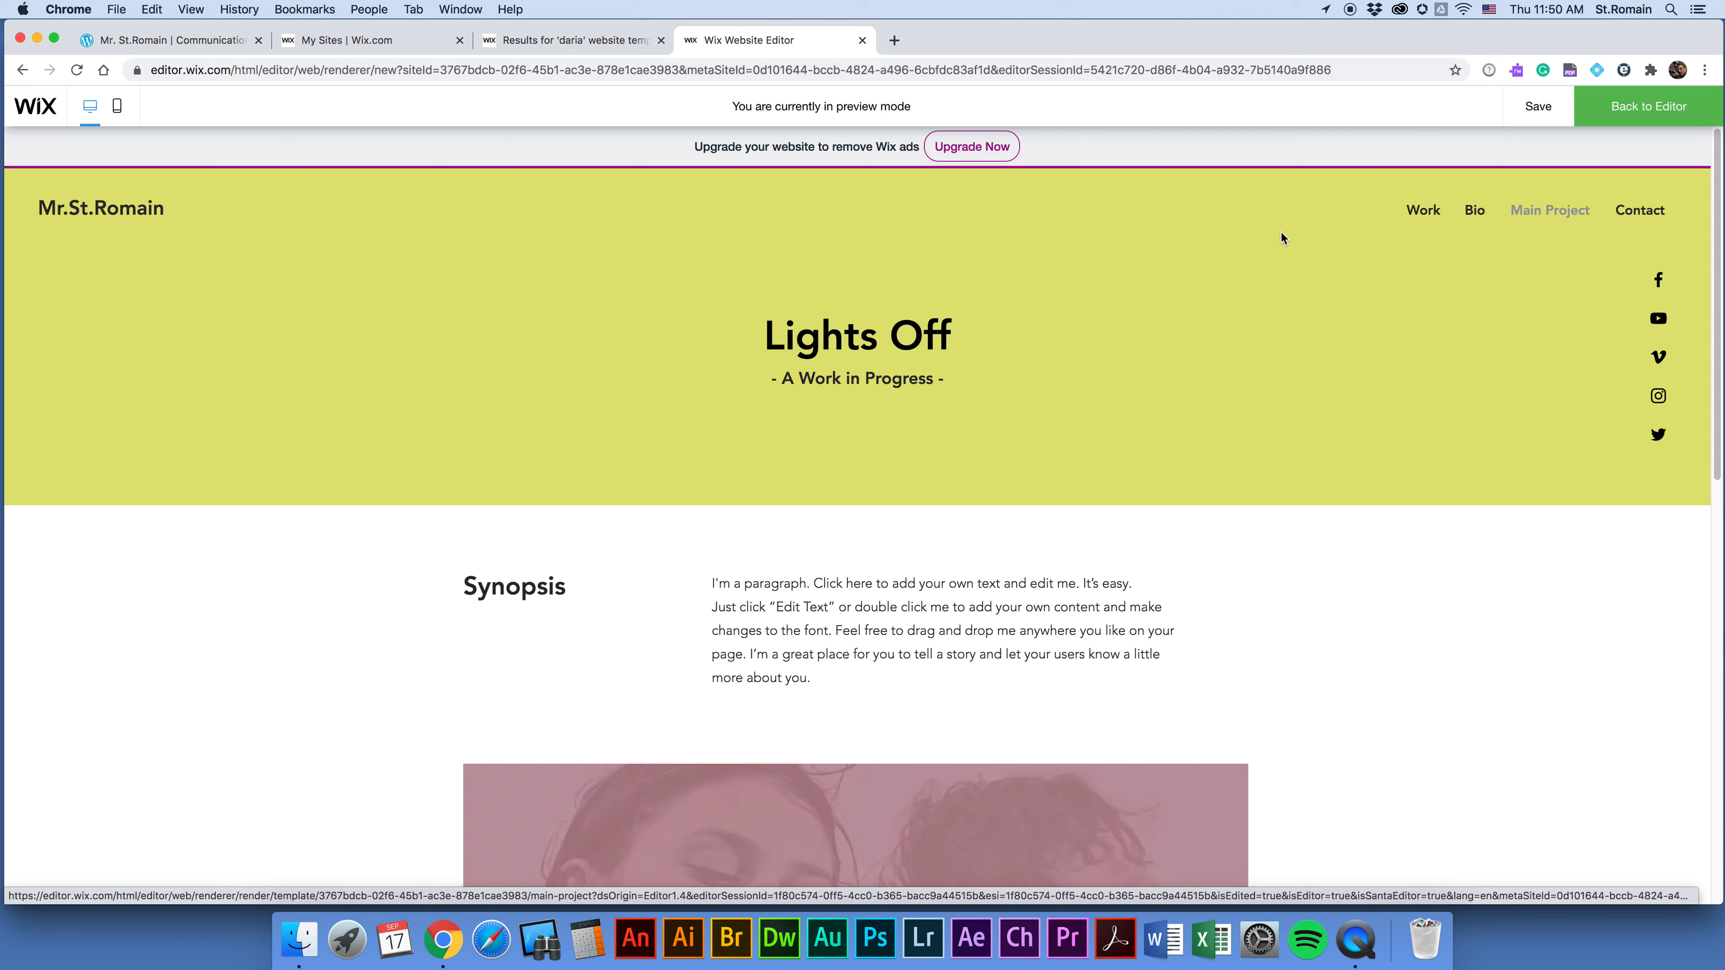
scroll(892, 793, down, 15)
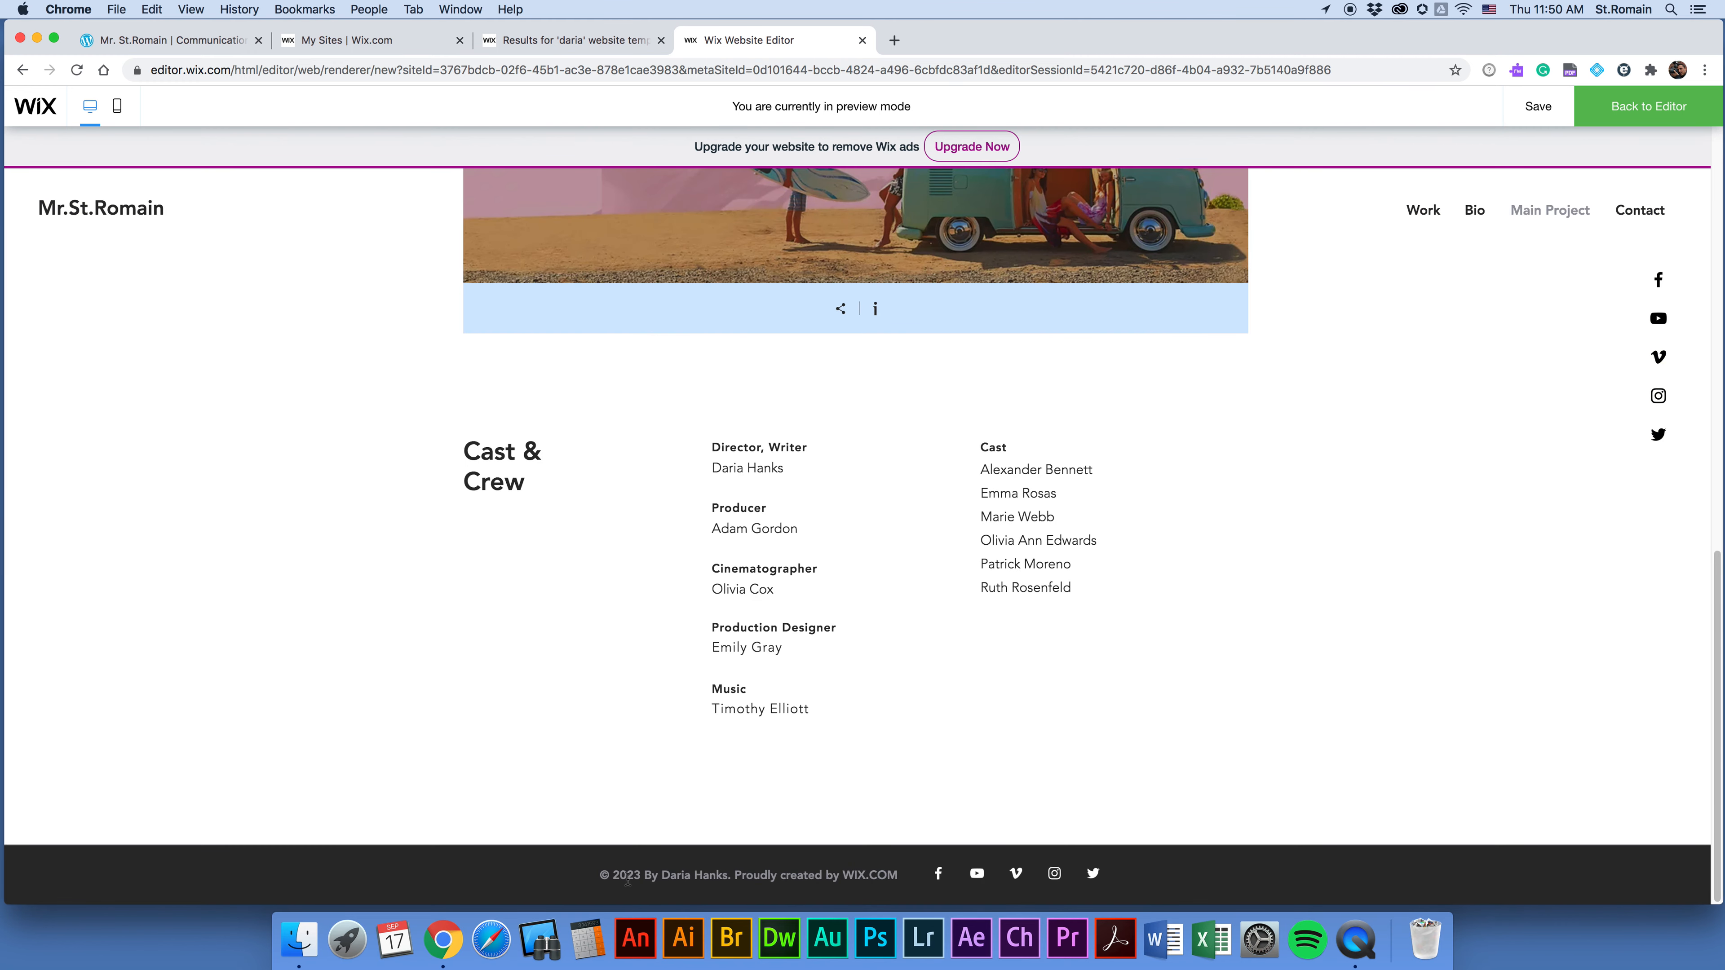
click(1590, 104)
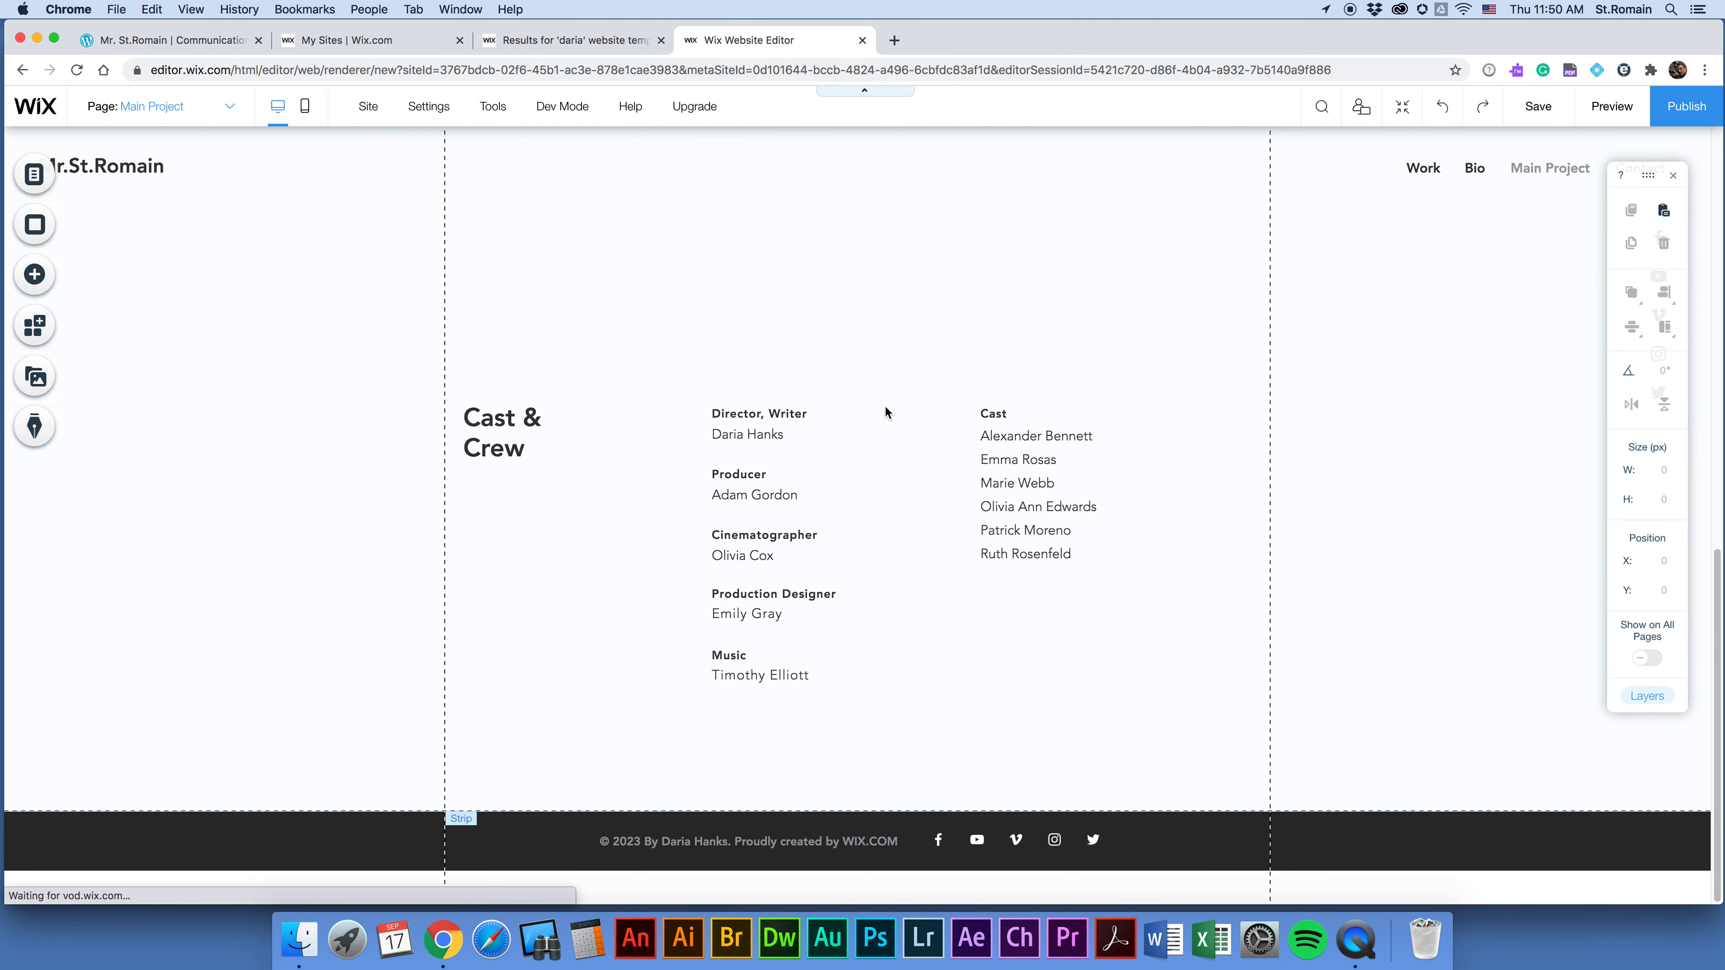
Edit the footer's copyright text to show the year 2020 and the site owner's name.
click(730, 842)
click(503, 795)
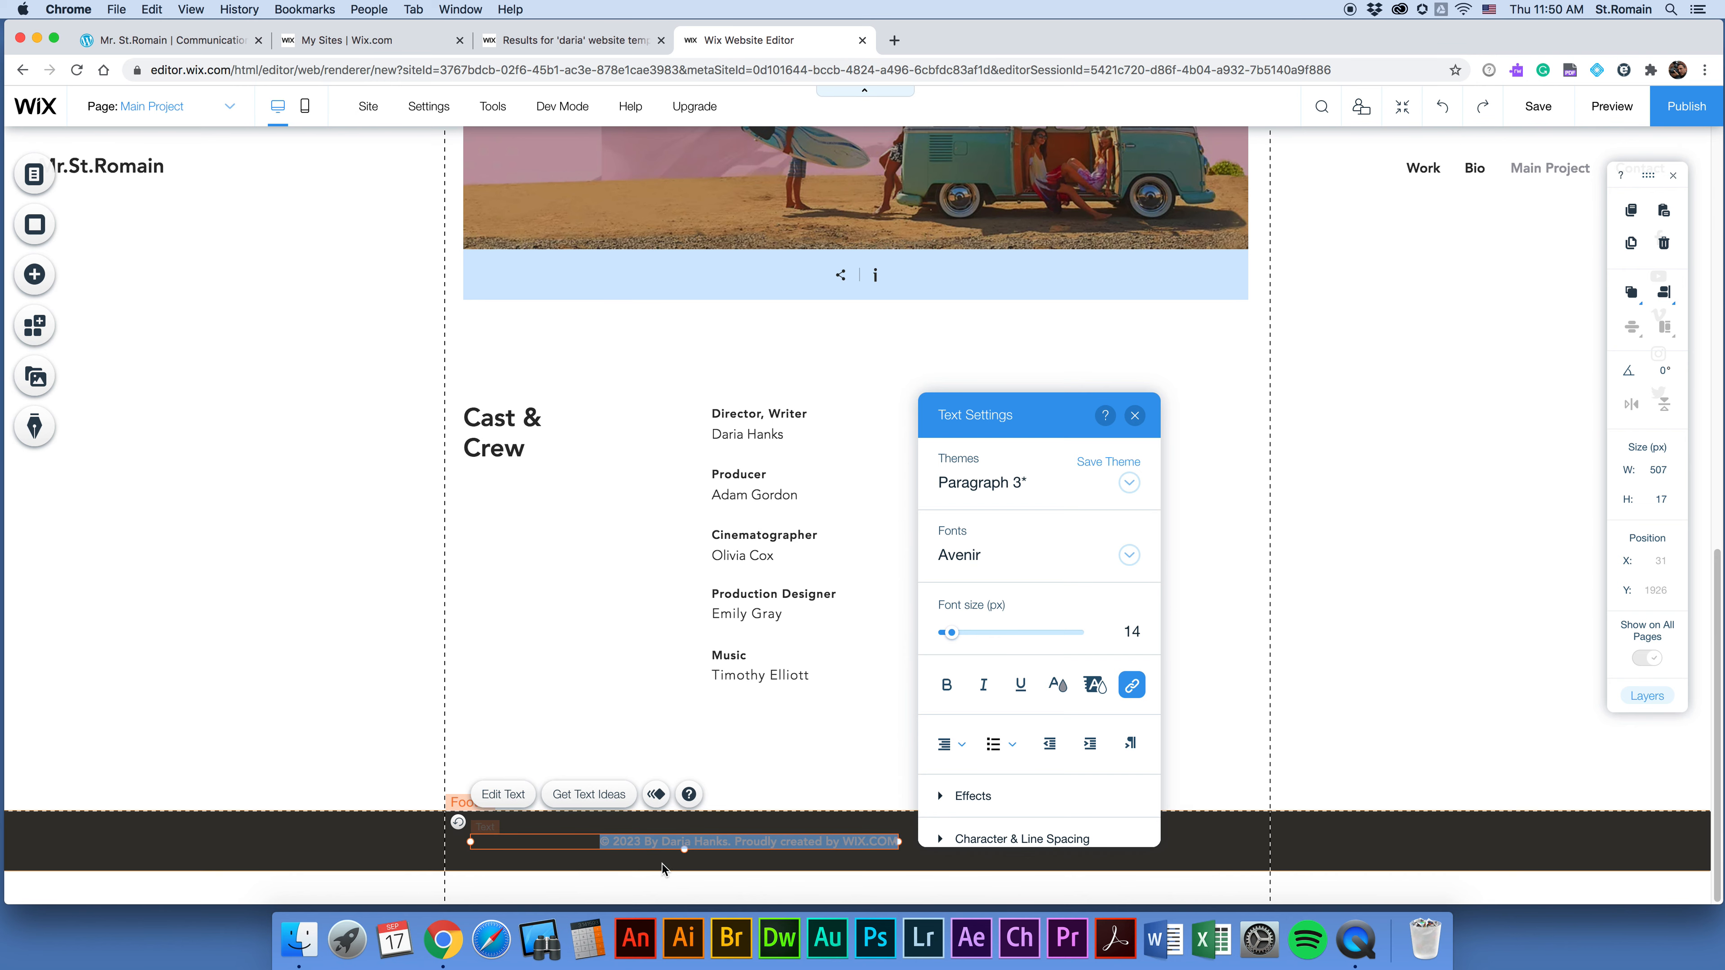
click(649, 843)
drag(643, 842, 727, 842)
text(20 )
text(by Mr. S)
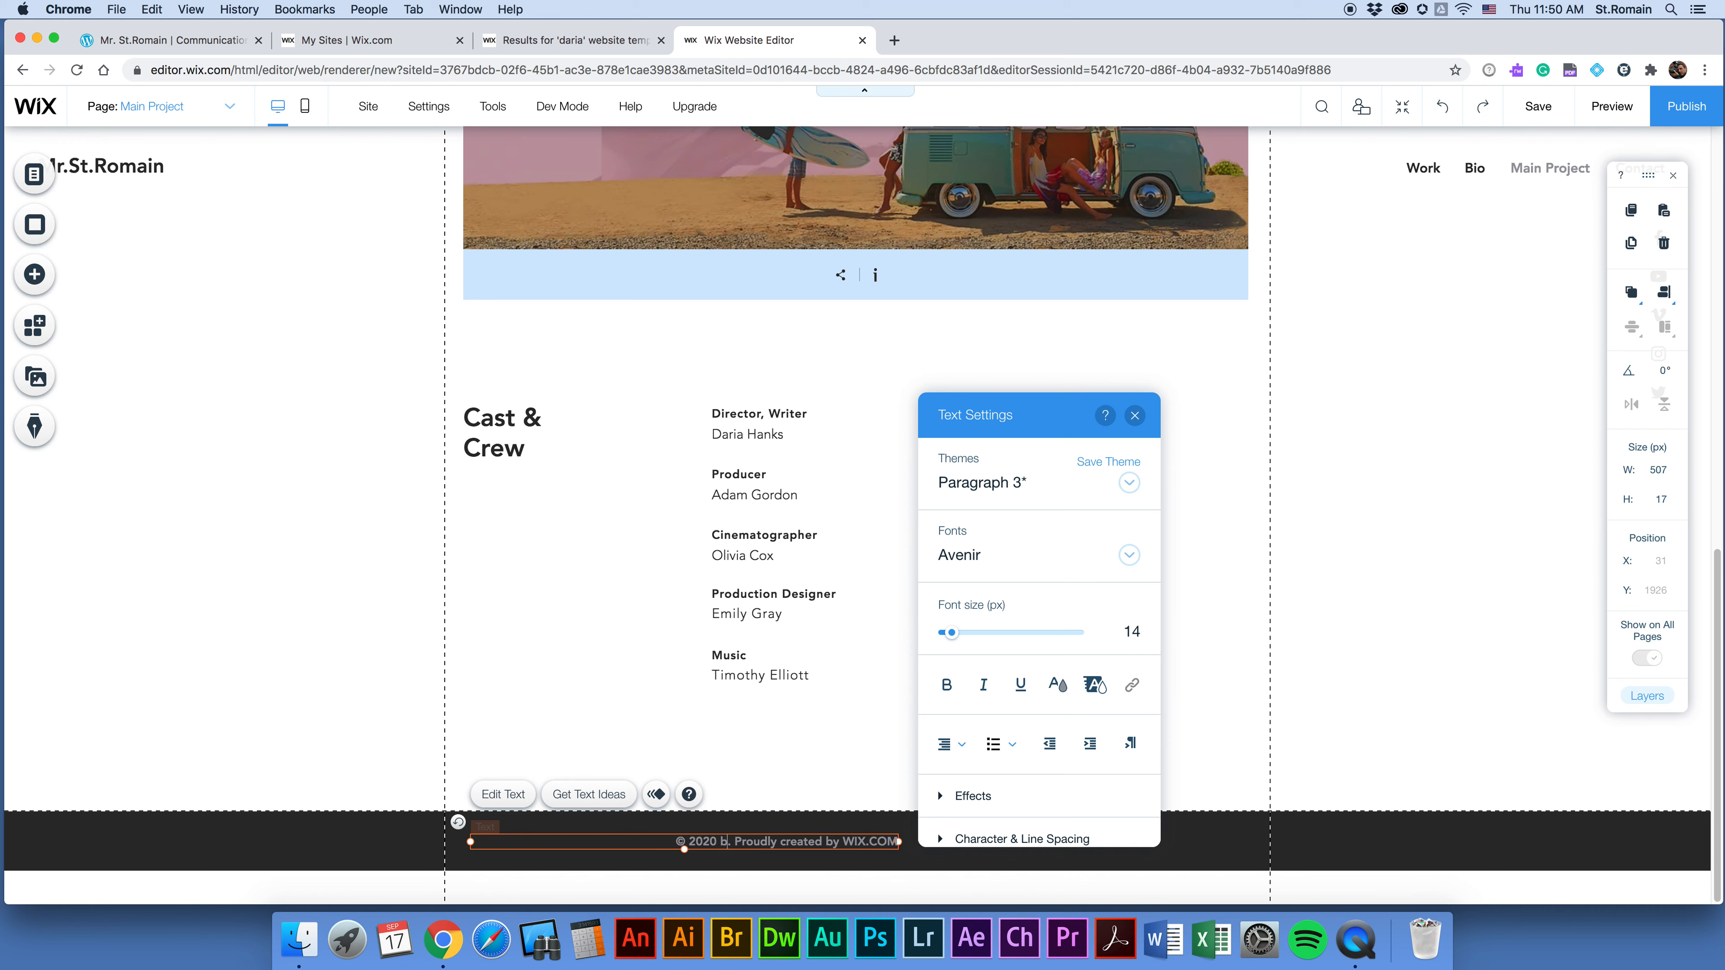
text(t.Romain)
Remove "Proudly created by WIX.COM" from the footer text and left-align the remaining line.
drag(735, 842, 913, 844)
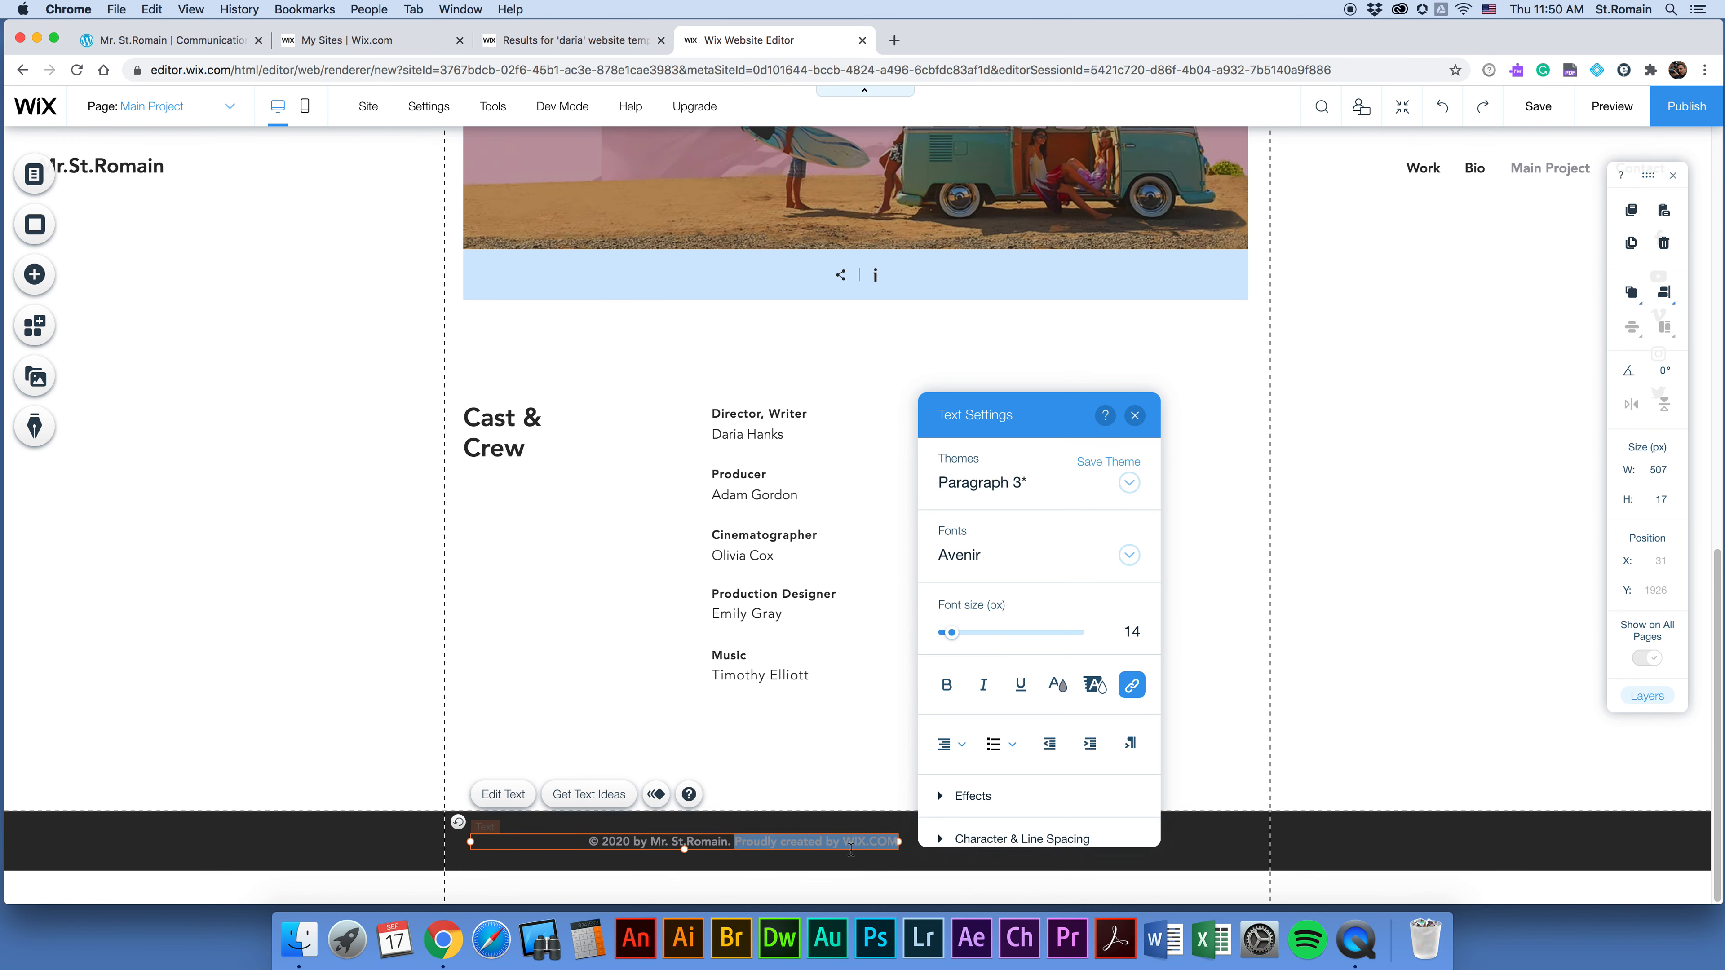
key(BackSpace)
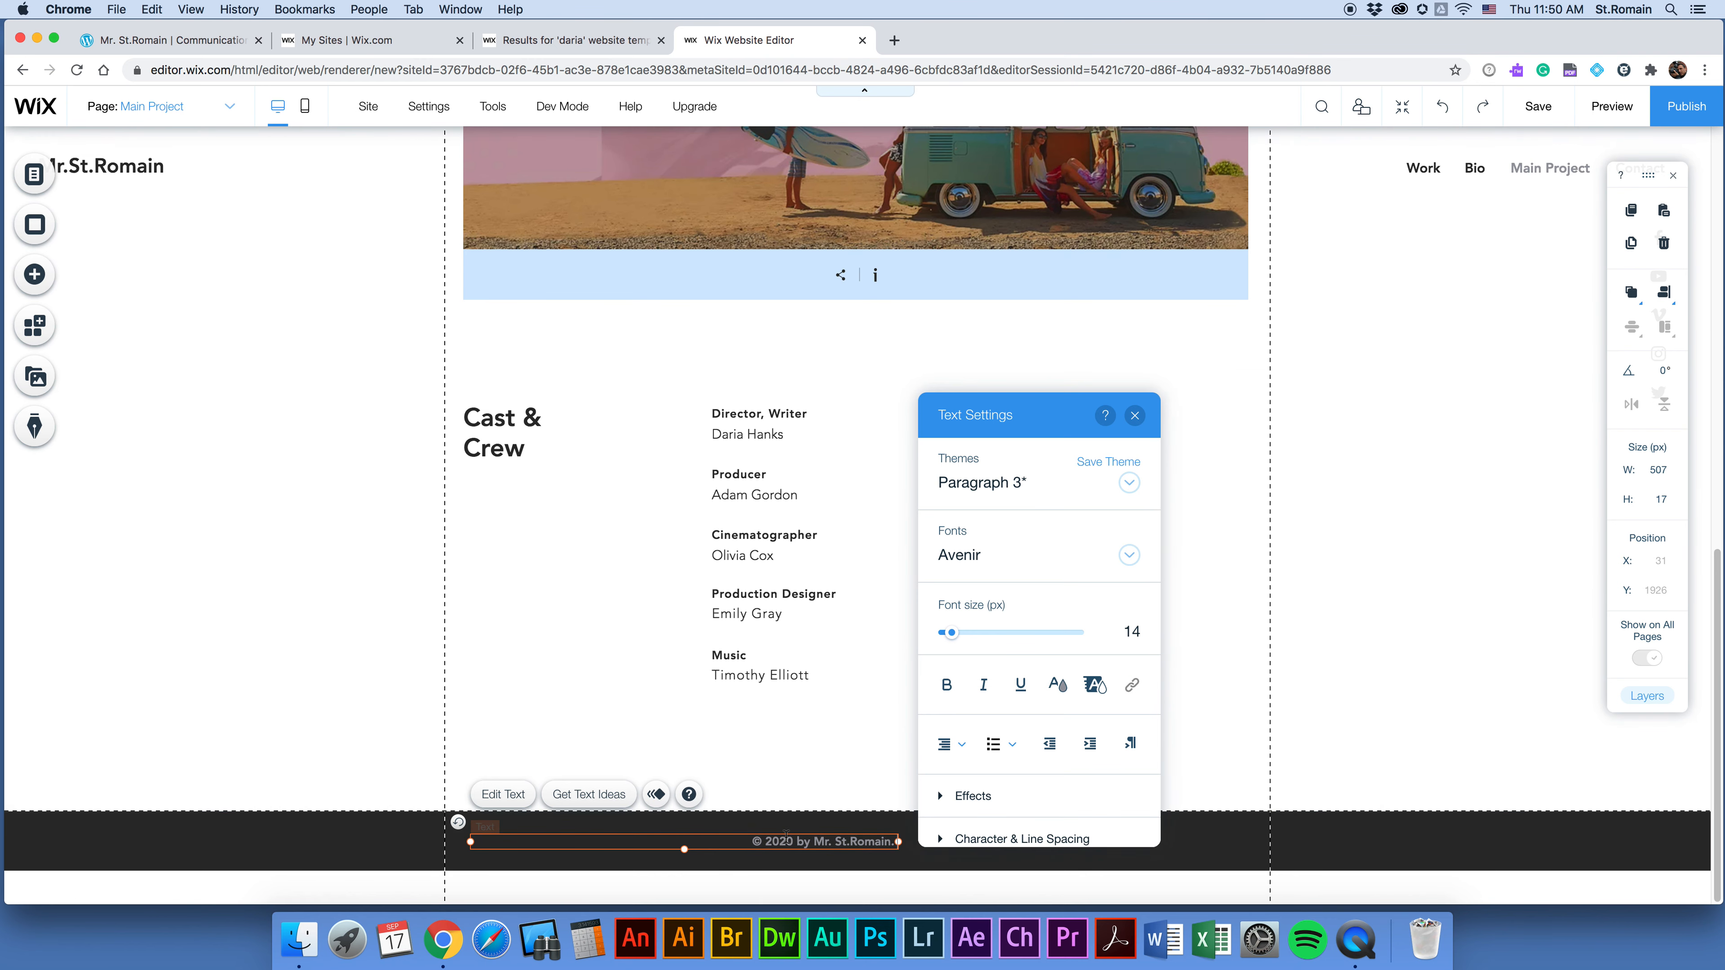
click(950, 743)
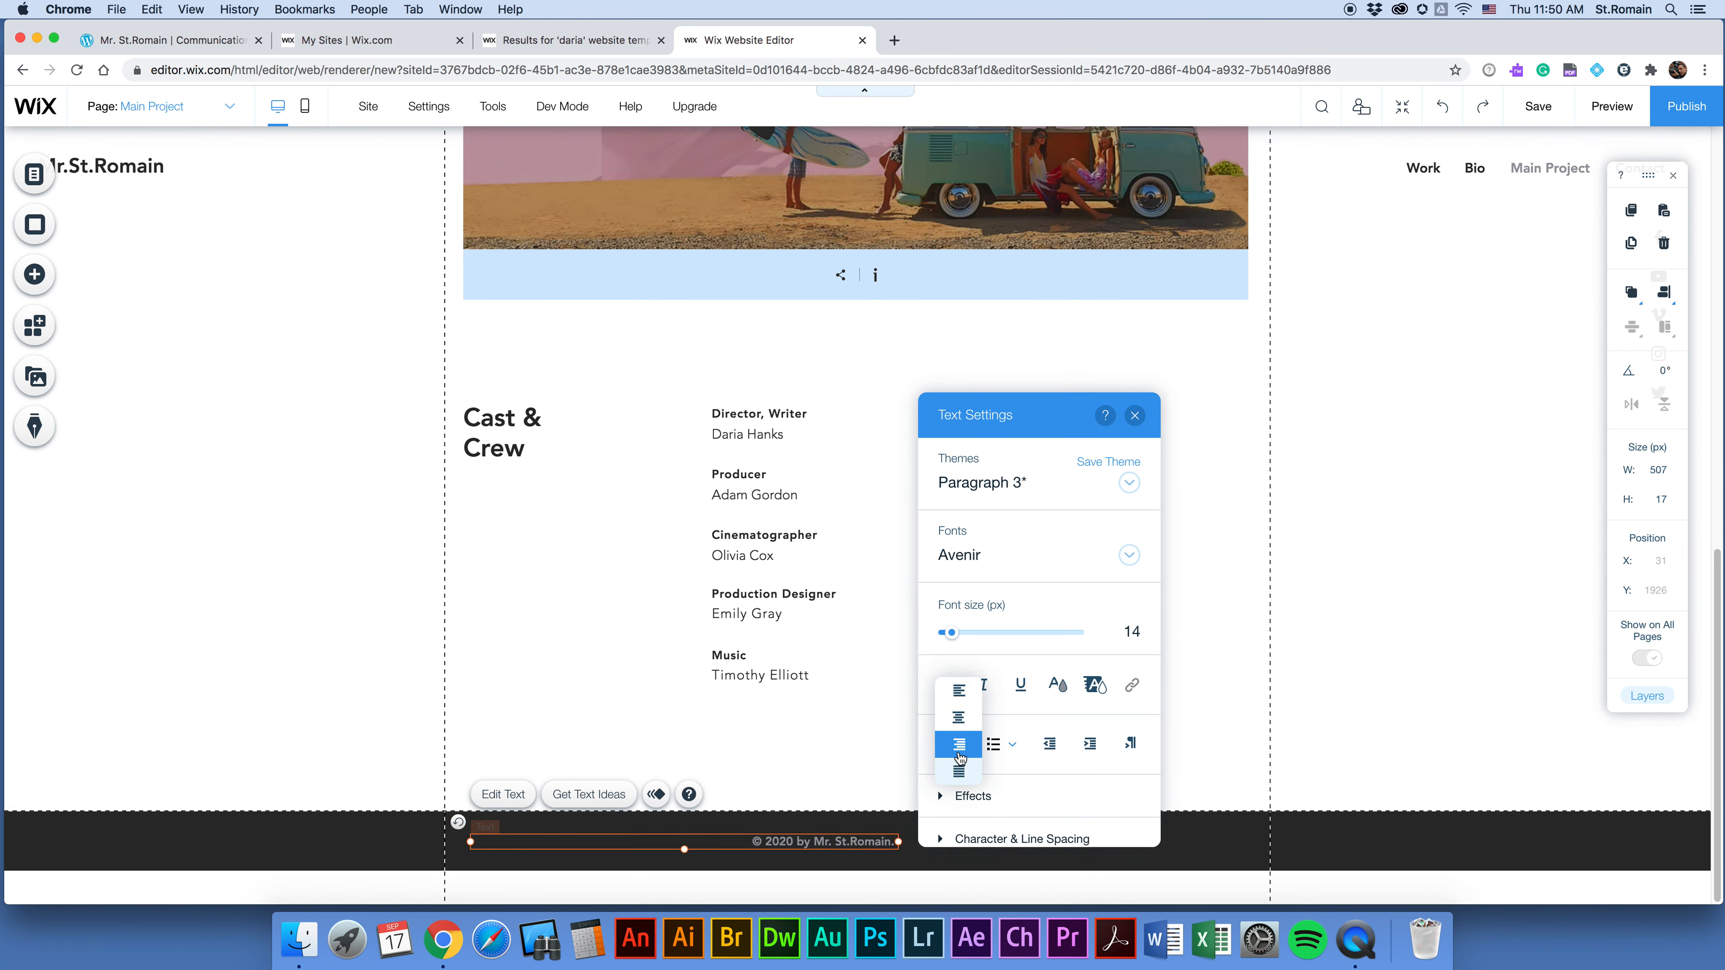
click(959, 694)
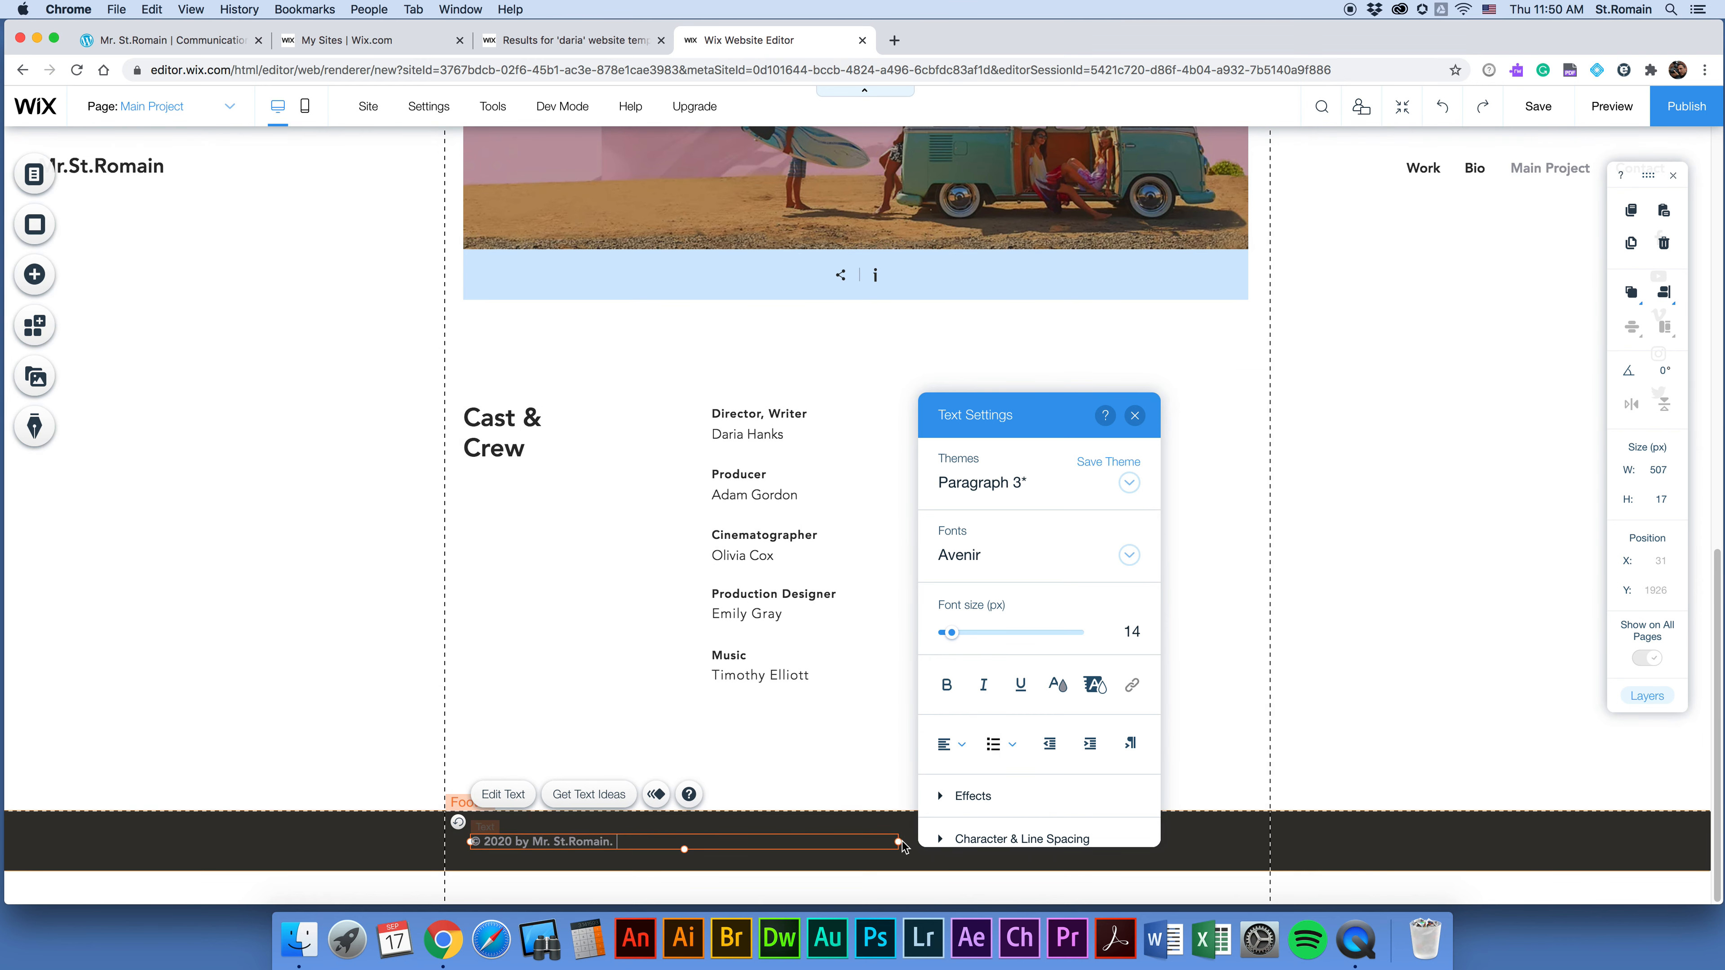
Narrow the footer's copyright text box to 193 px wide and move it to X 34, Y 1923.
drag(900, 841, 634, 841)
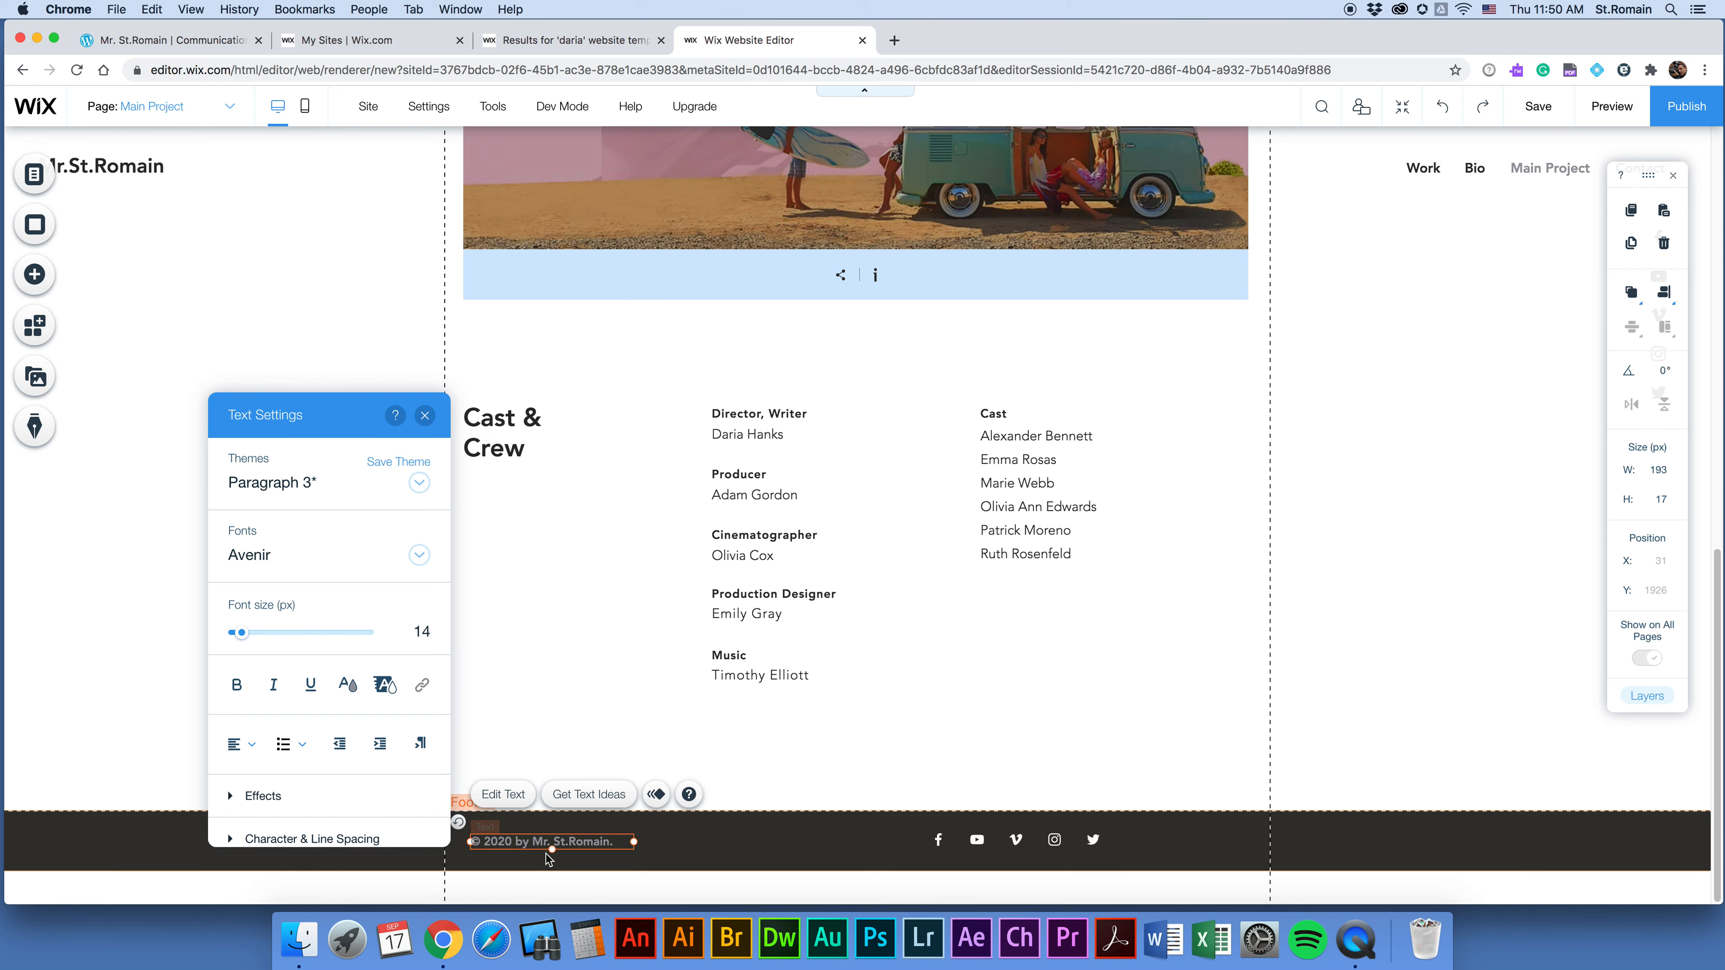
mouse_move(504, 846)
mouse_down()
mouse_move(720, 850)
mouse_move(499, 846)
mouse_move(506, 804)
mouse_move(503, 838)
mouse_move(527, 848)
mouse_move(541, 773)
mouse_move(550, 841)
mouse_move(547, 774)
mouse_move(496, 841)
mouse_up()
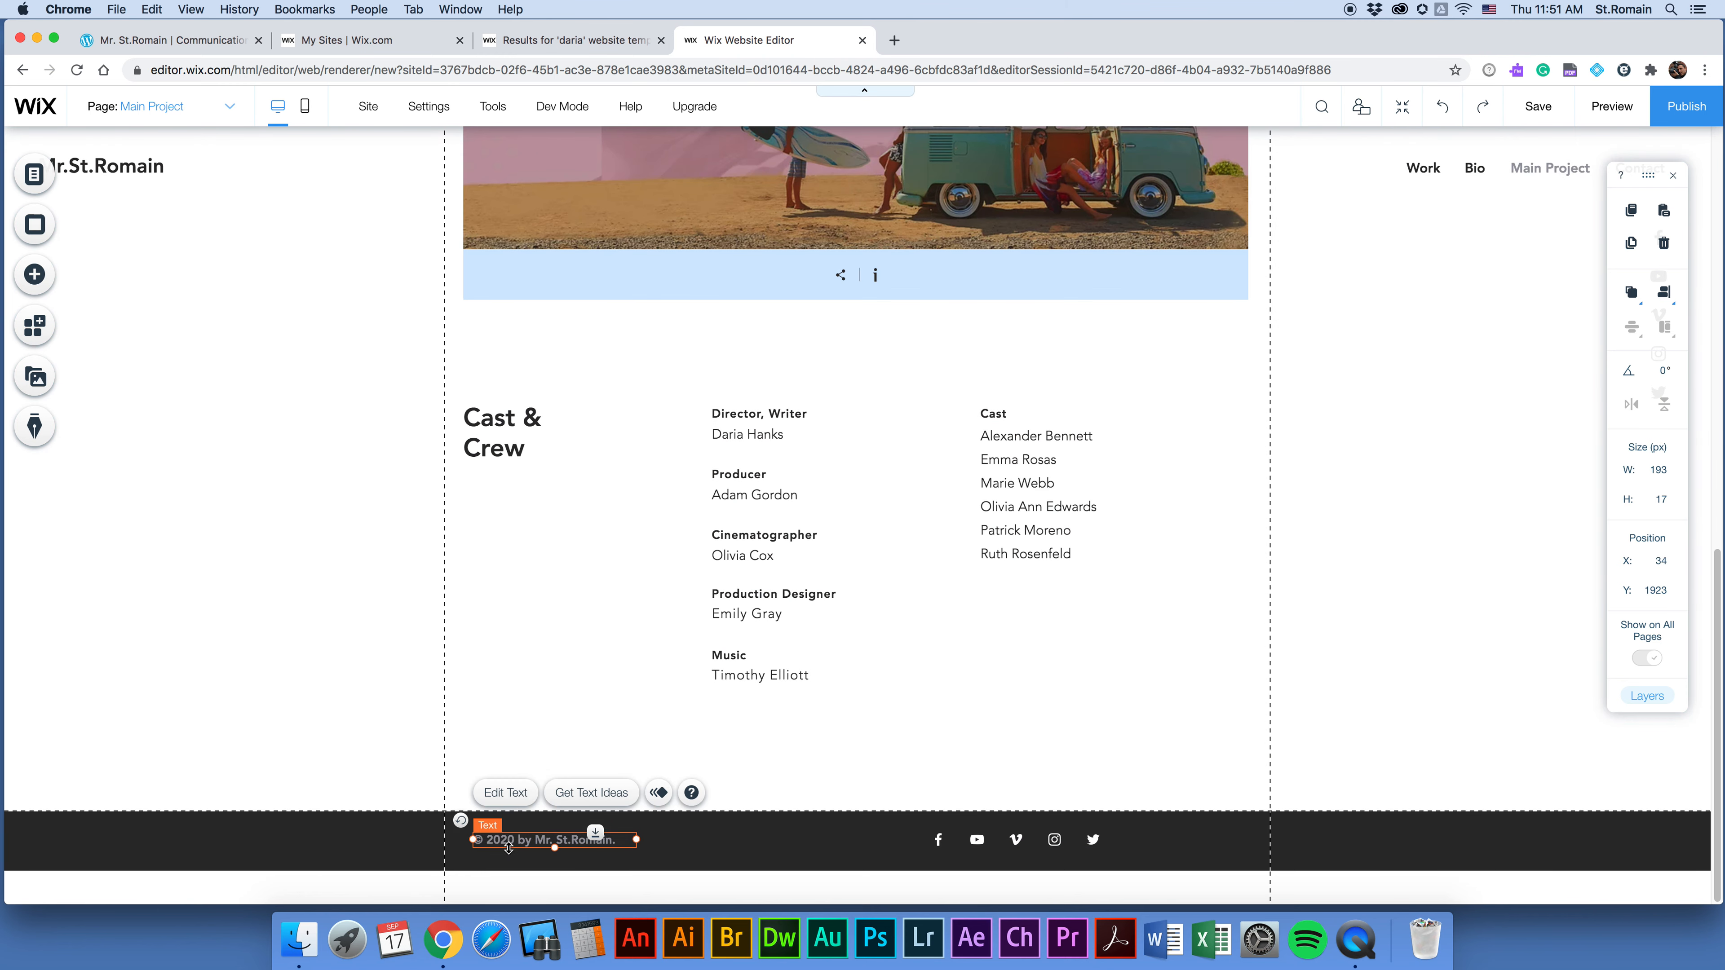
Save the site and try 12commtech as the site name for the free Wix.com domain.
click(1536, 104)
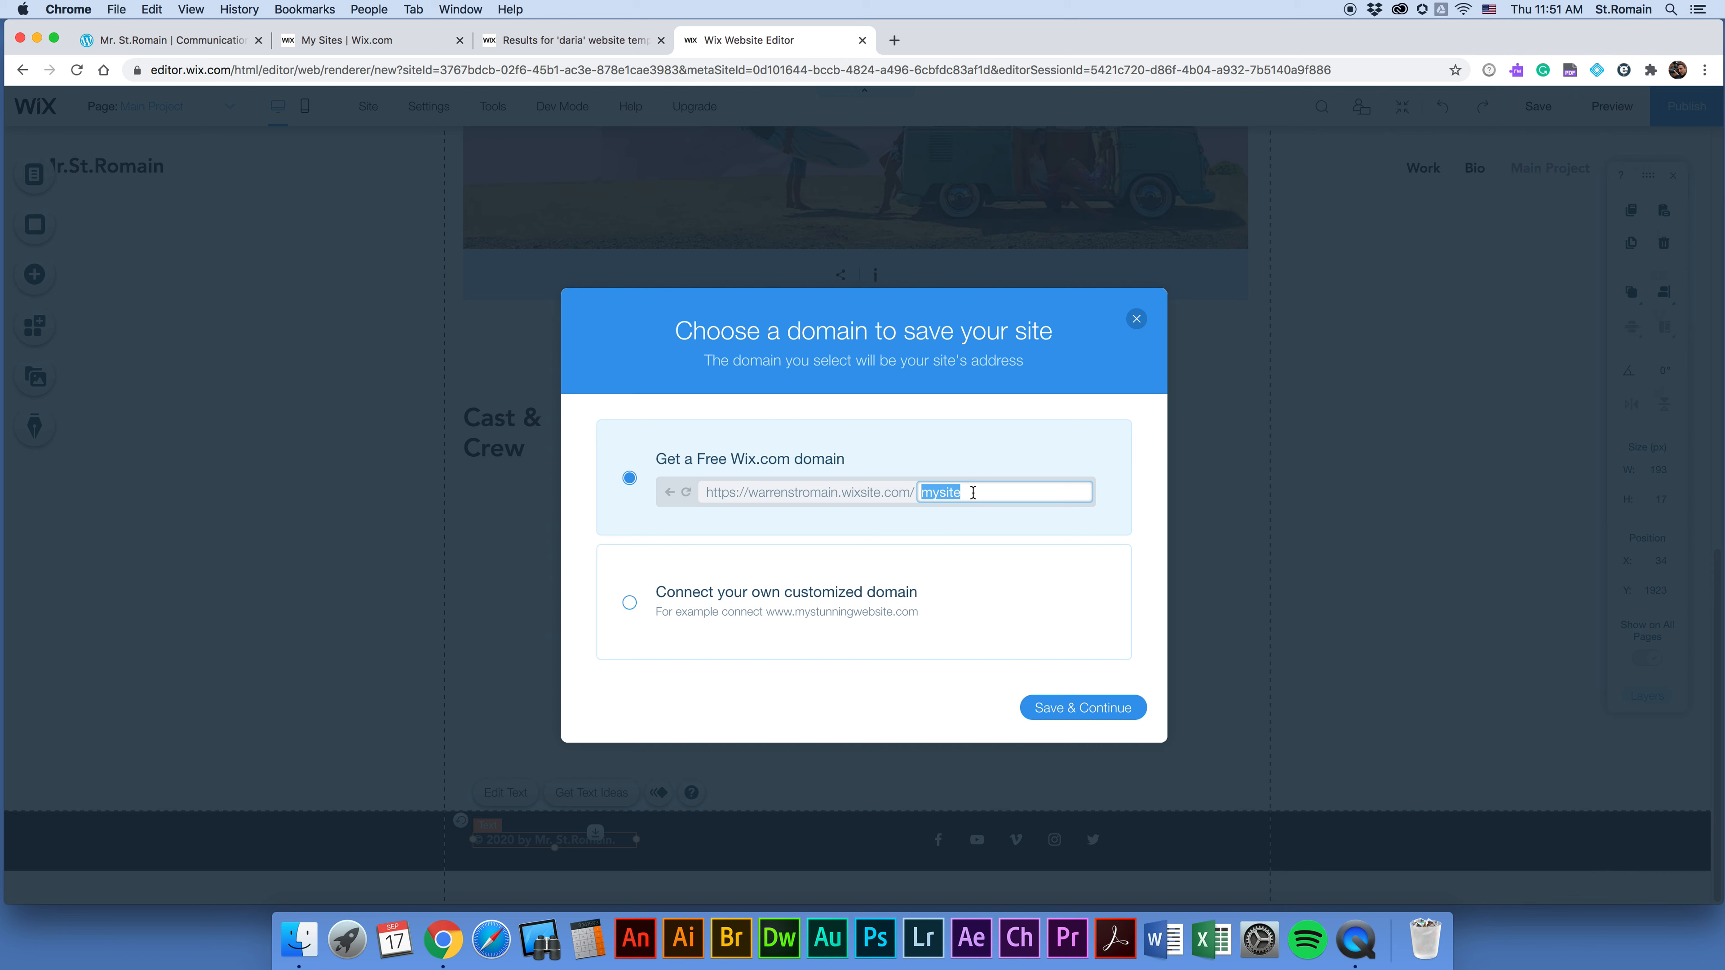
text(12commtech)
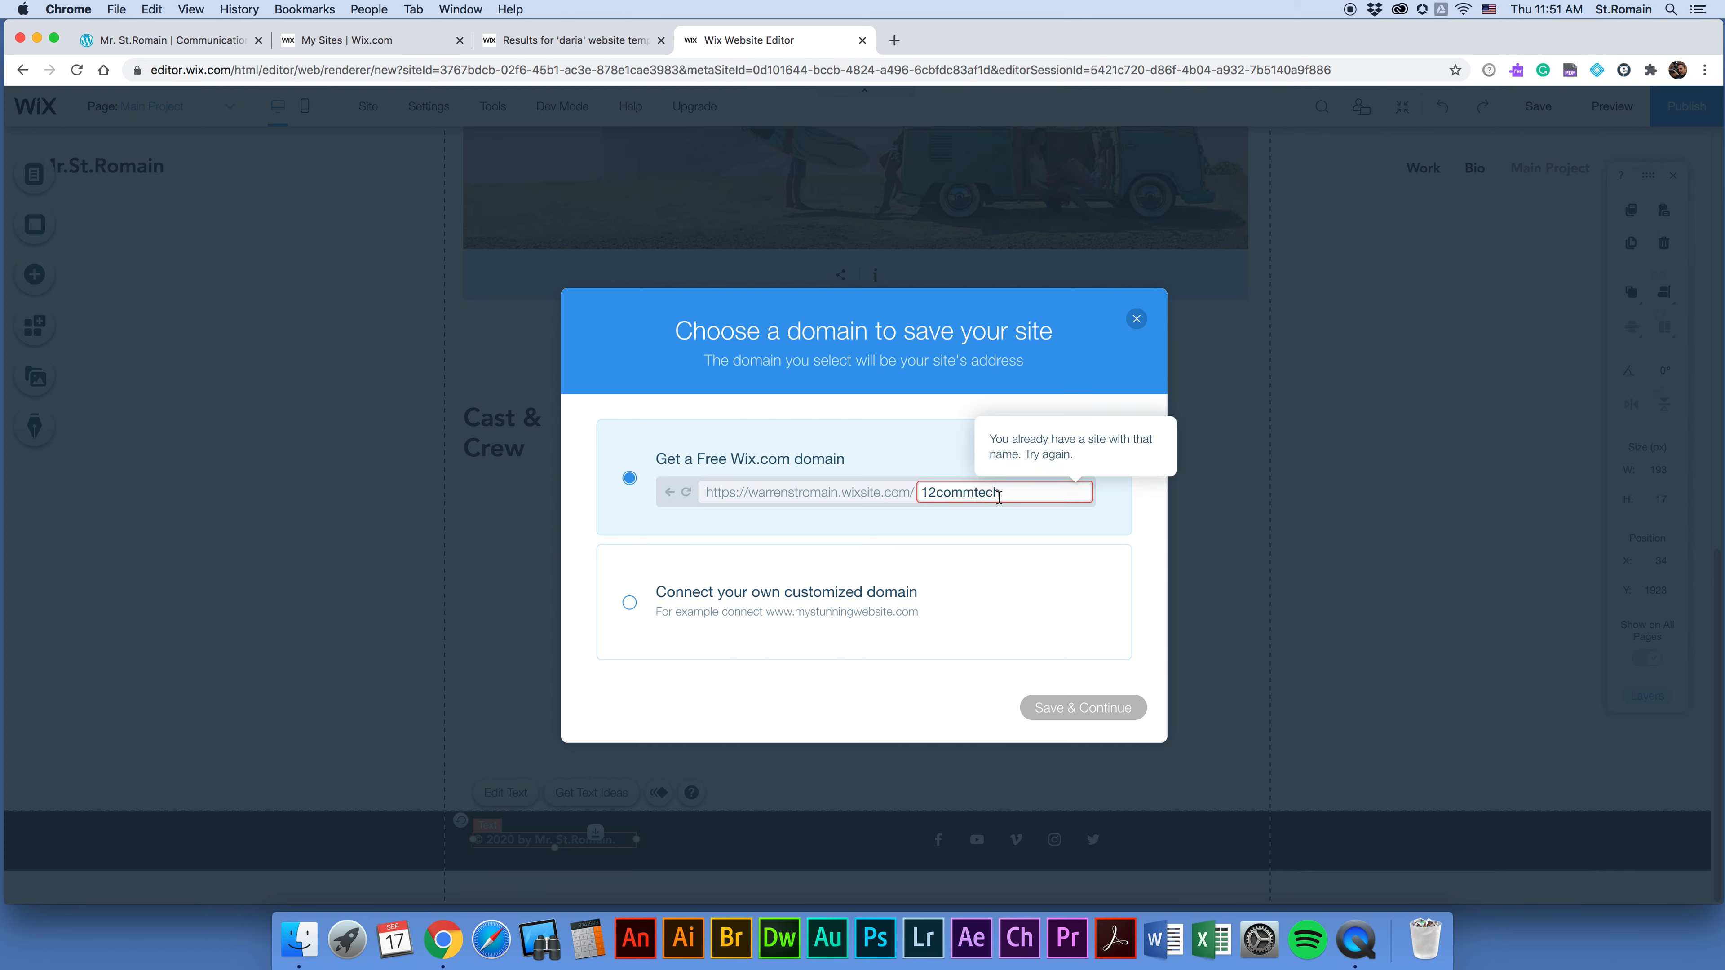
Replace the free domain's site name with the owner's surname, save the site and dismiss the save confirmation.
drag(1028, 492, 905, 494)
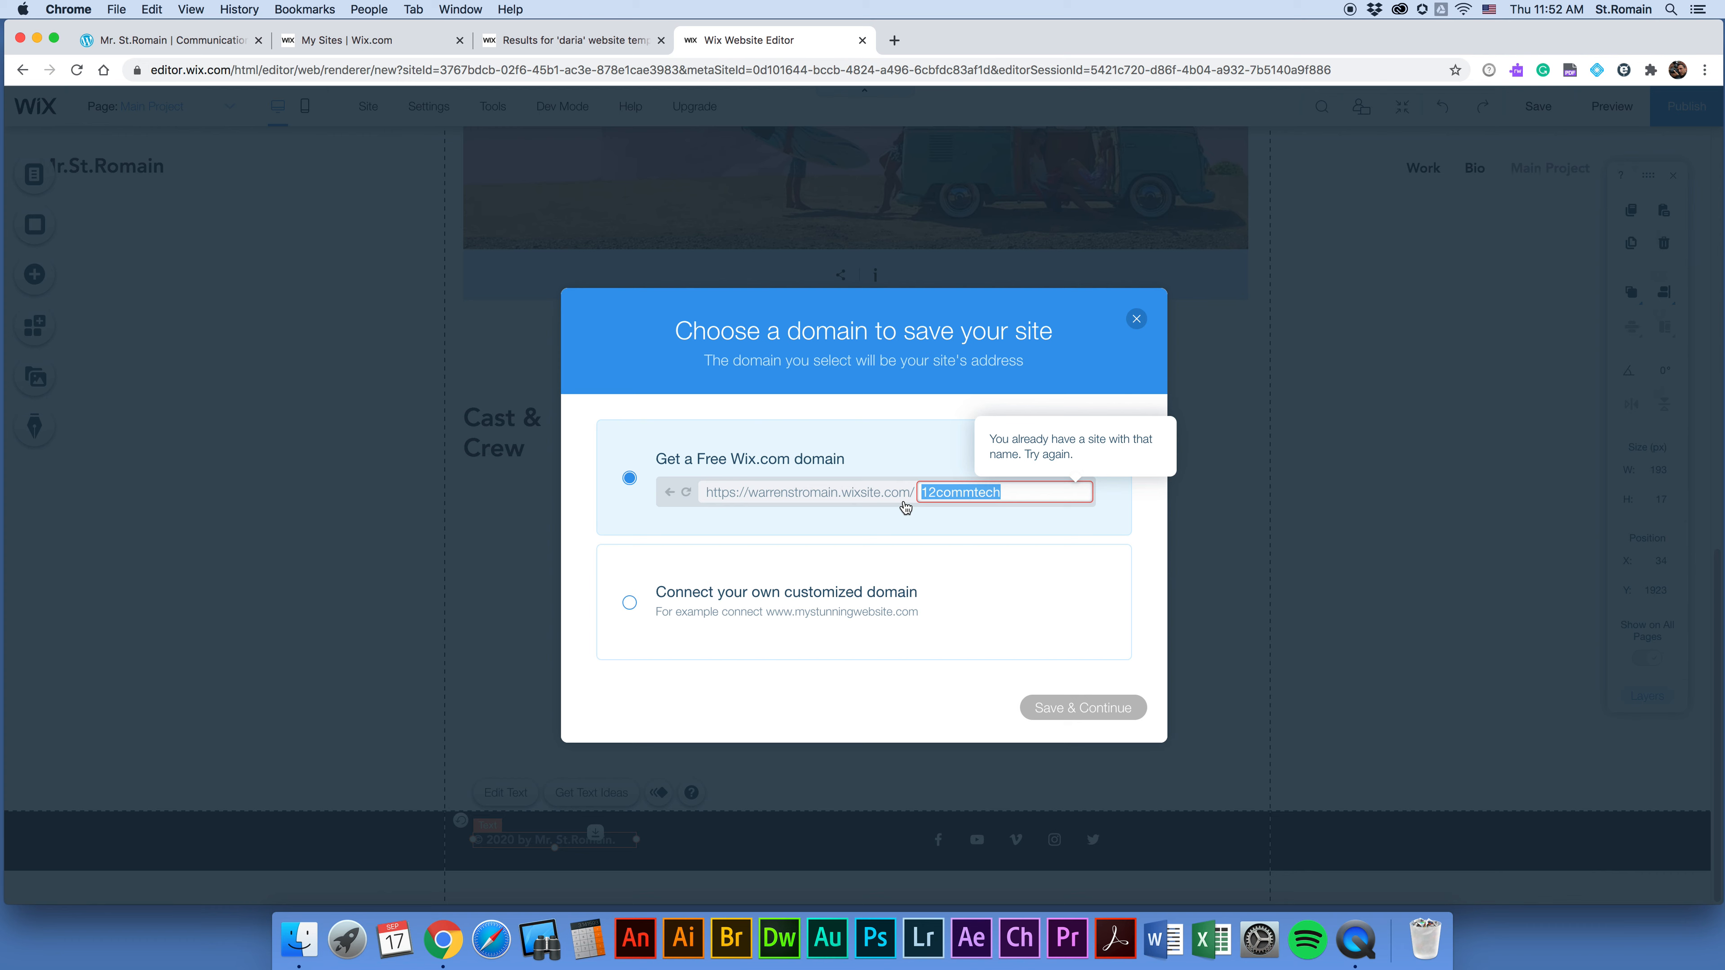
text(stromain)
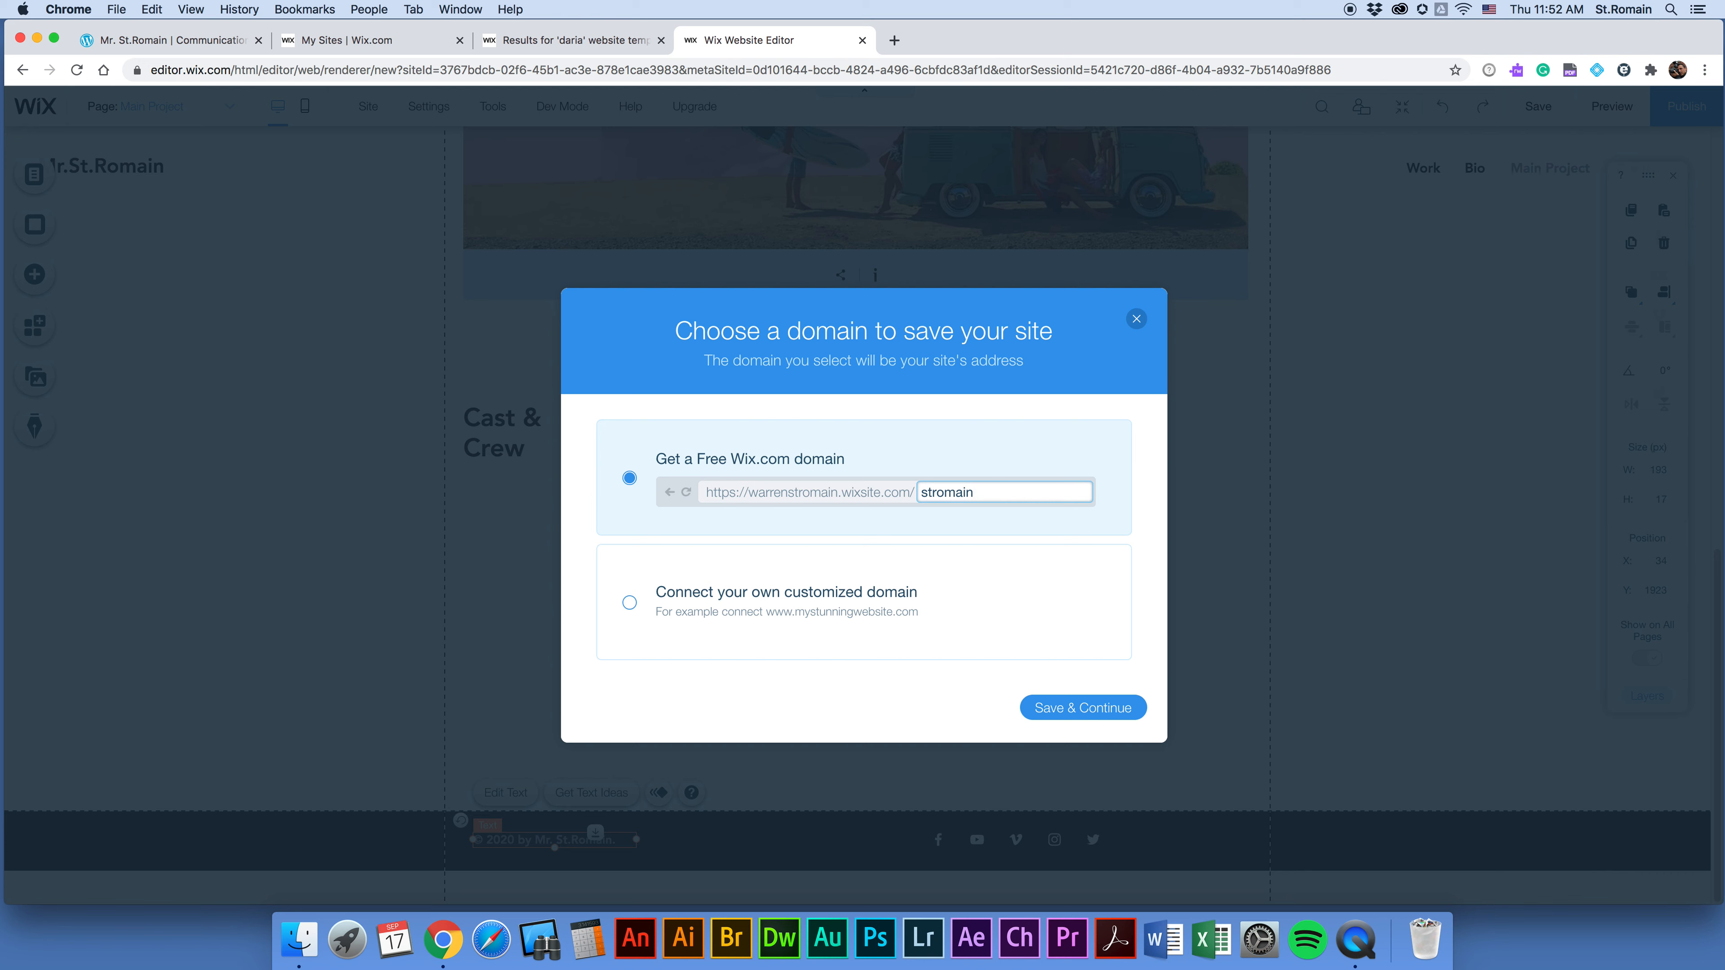
key(BackSpace)
key(BackSpace)
text(hicks)
double_click(964, 493)
text(st)
click(1052, 711)
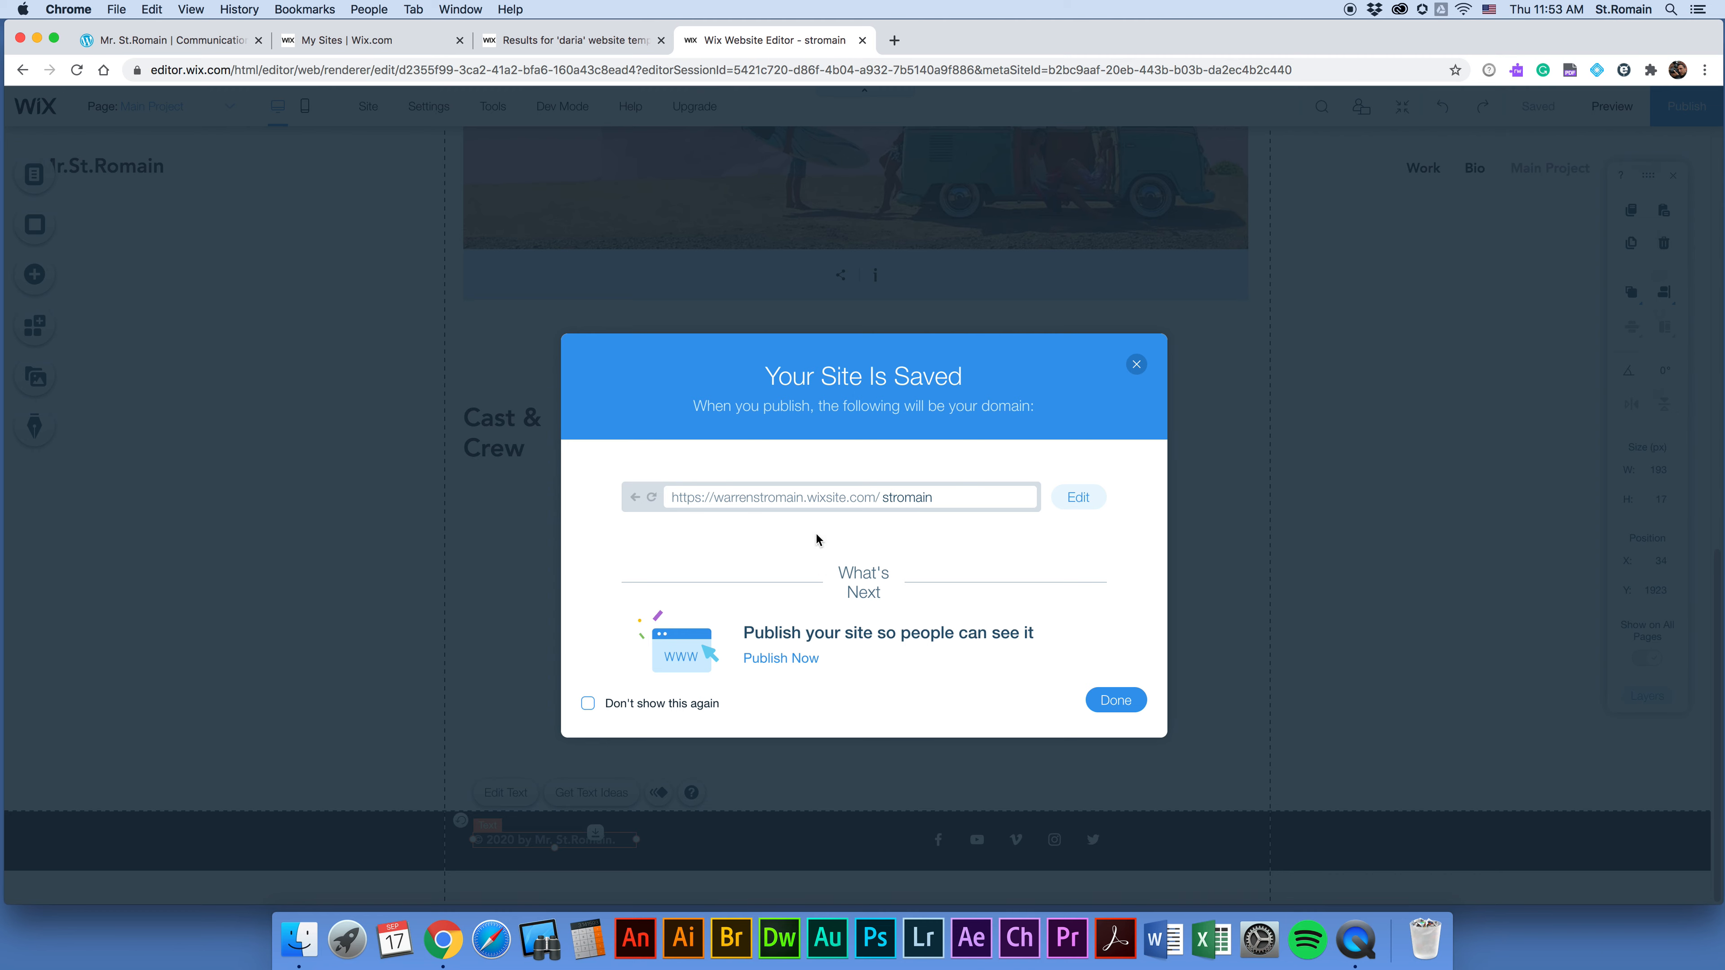
click(1111, 703)
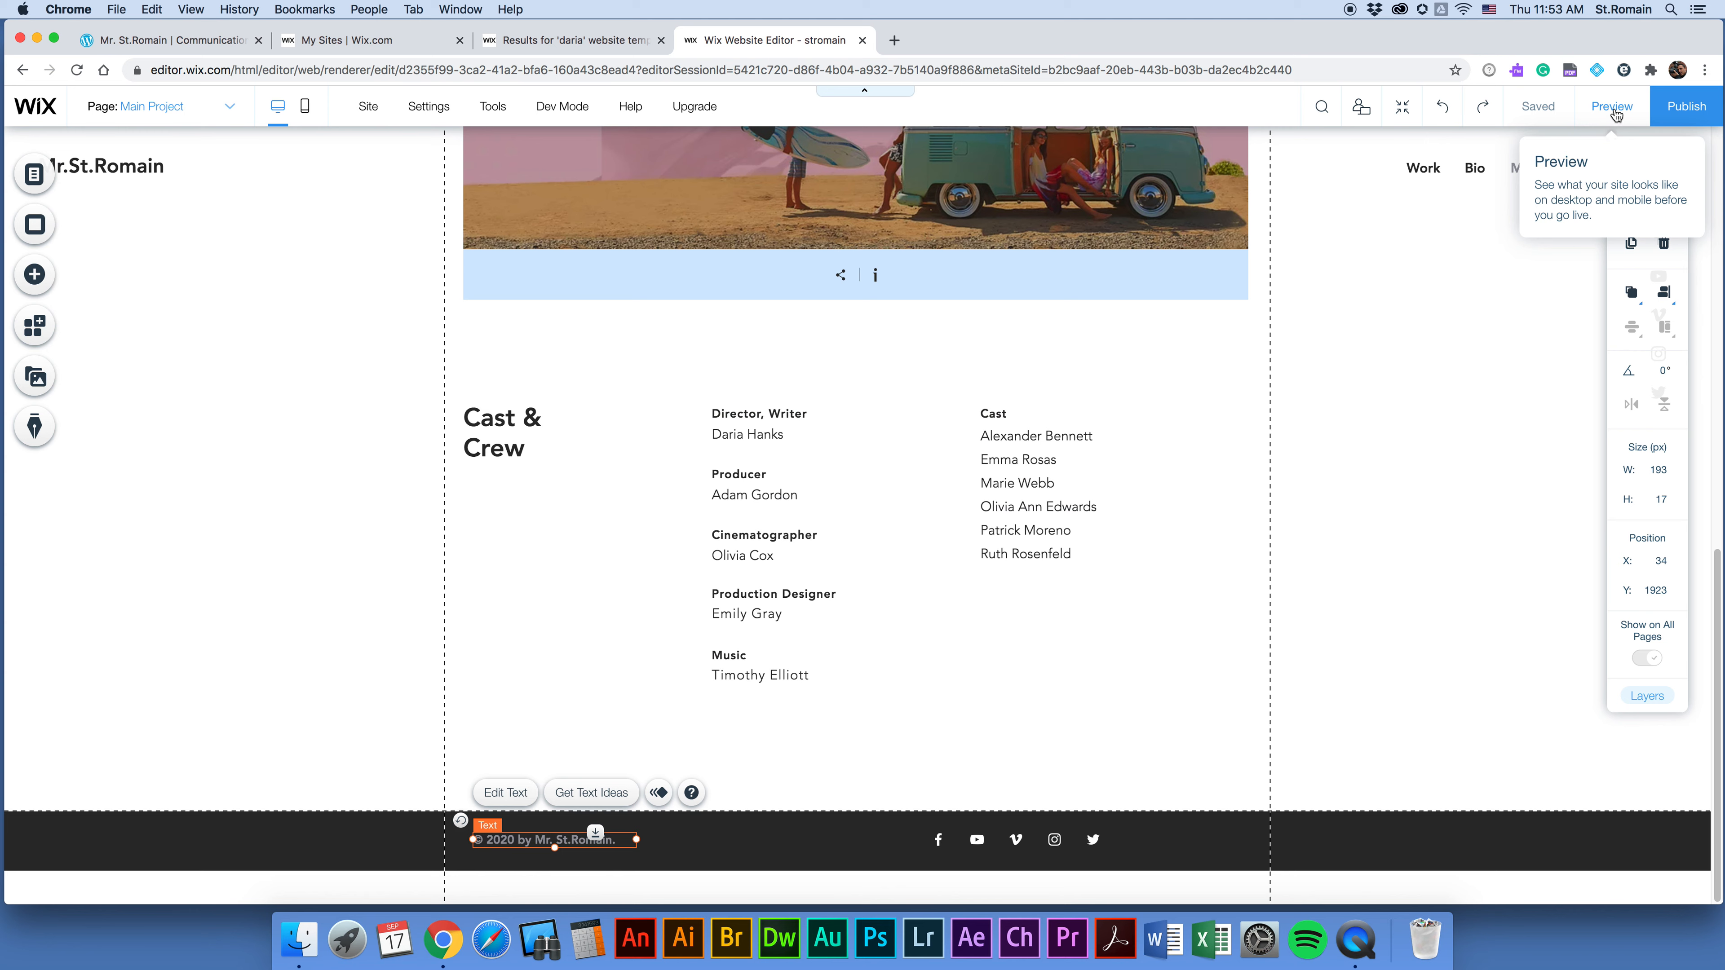
Preview the Main Project page from its footer up to the header and back down, and return to the editor.
click(1613, 107)
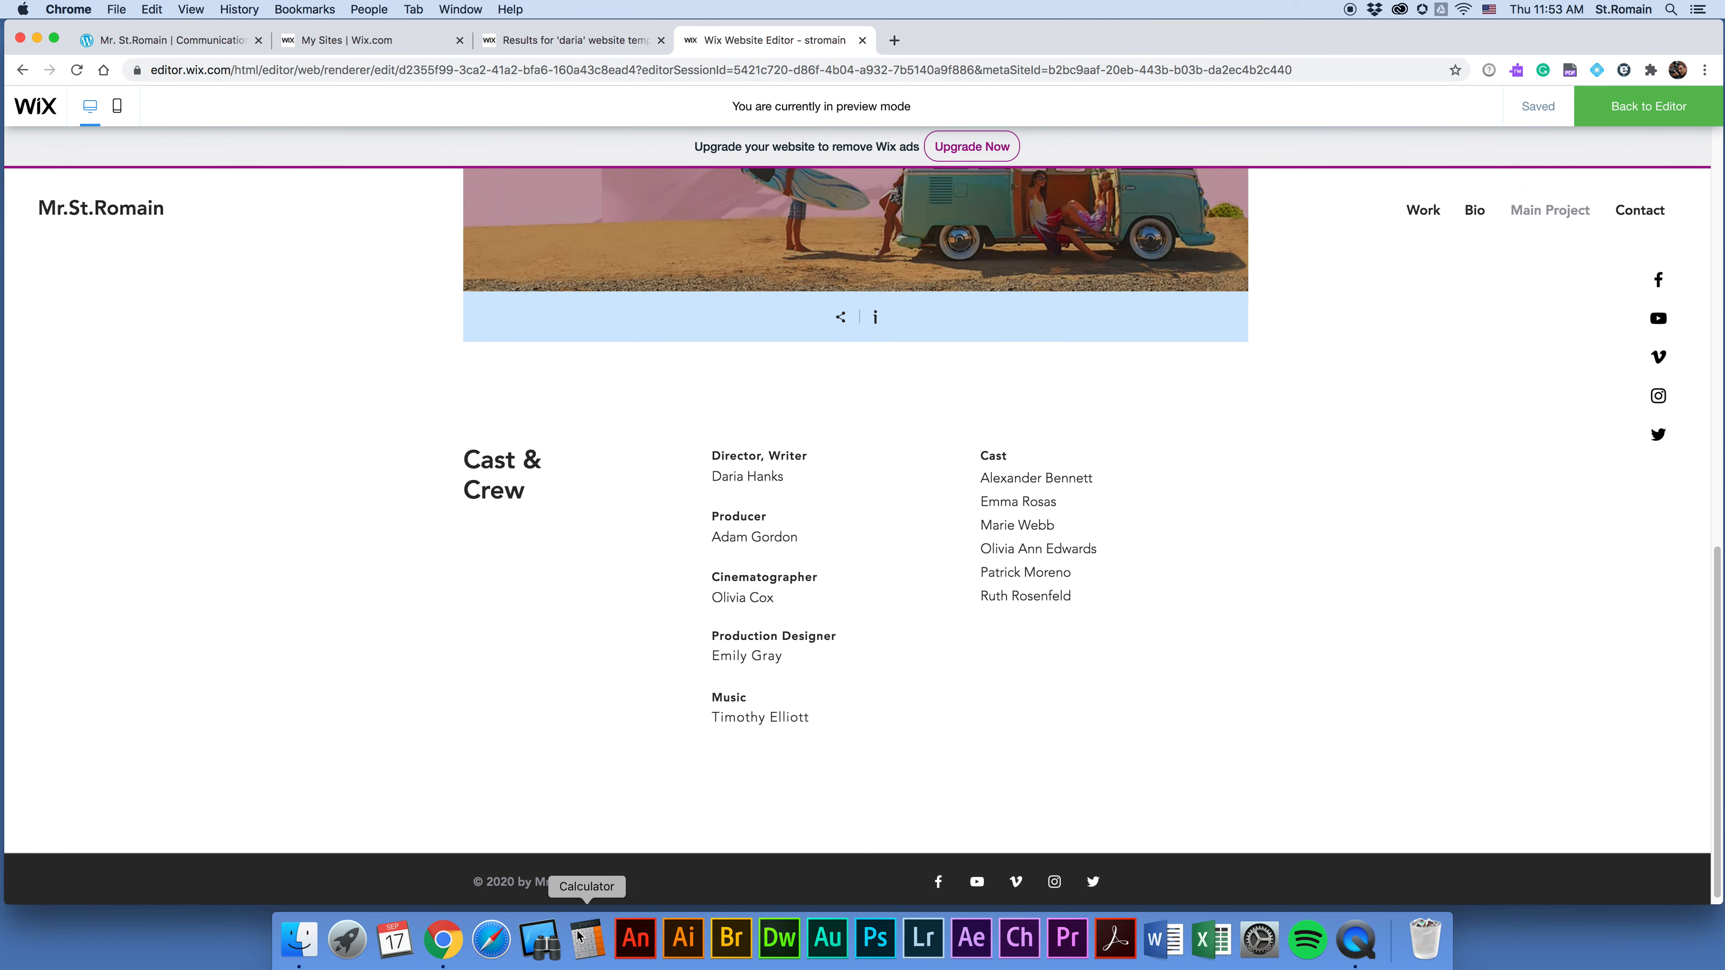
scroll(857, 394, up, 10)
scroll(856, 387, down, 10)
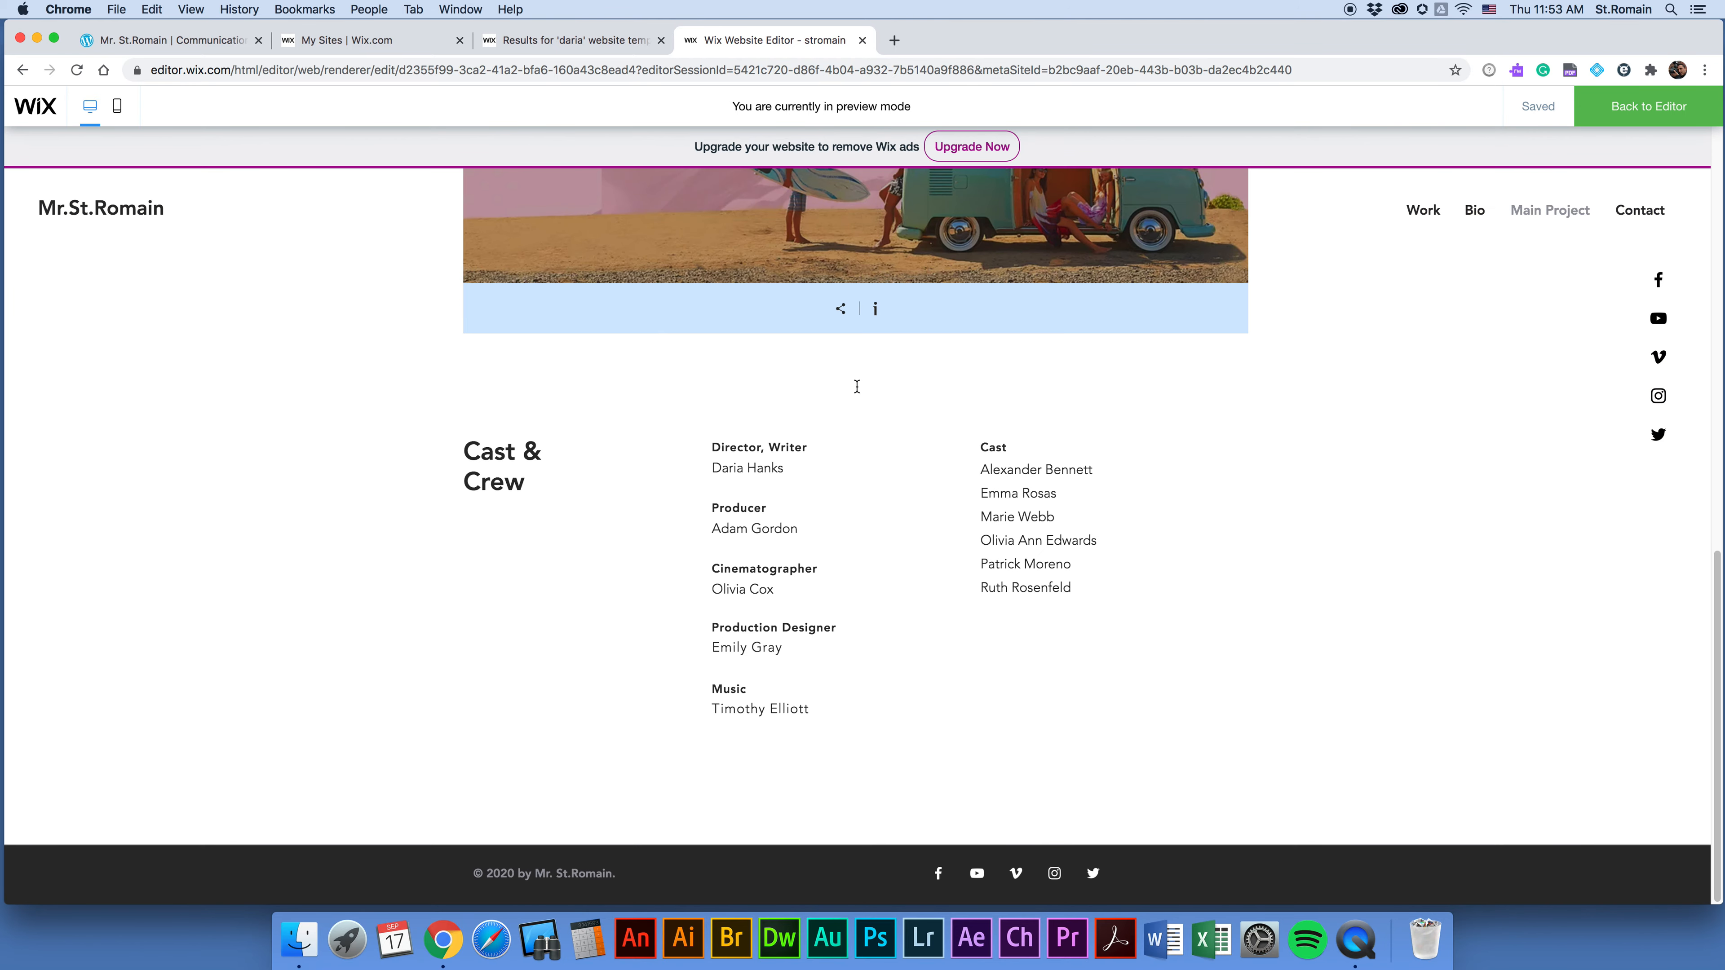
scroll(766, 461, up, 10)
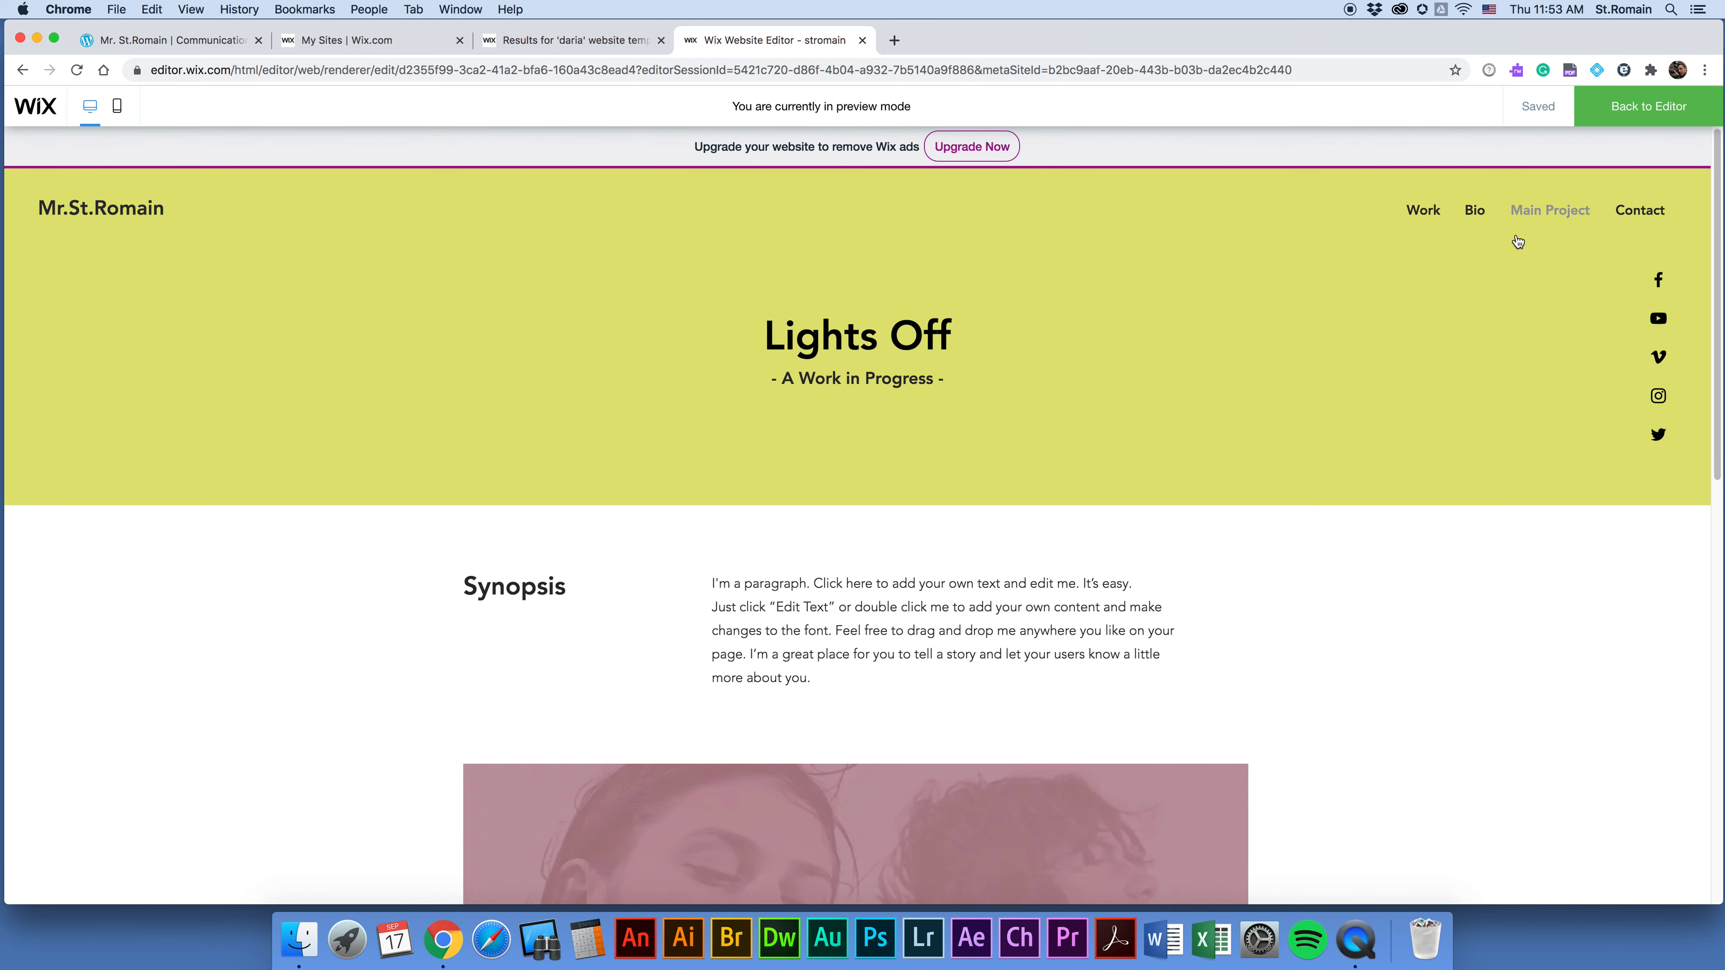
scroll(1309, 423, down, 10)
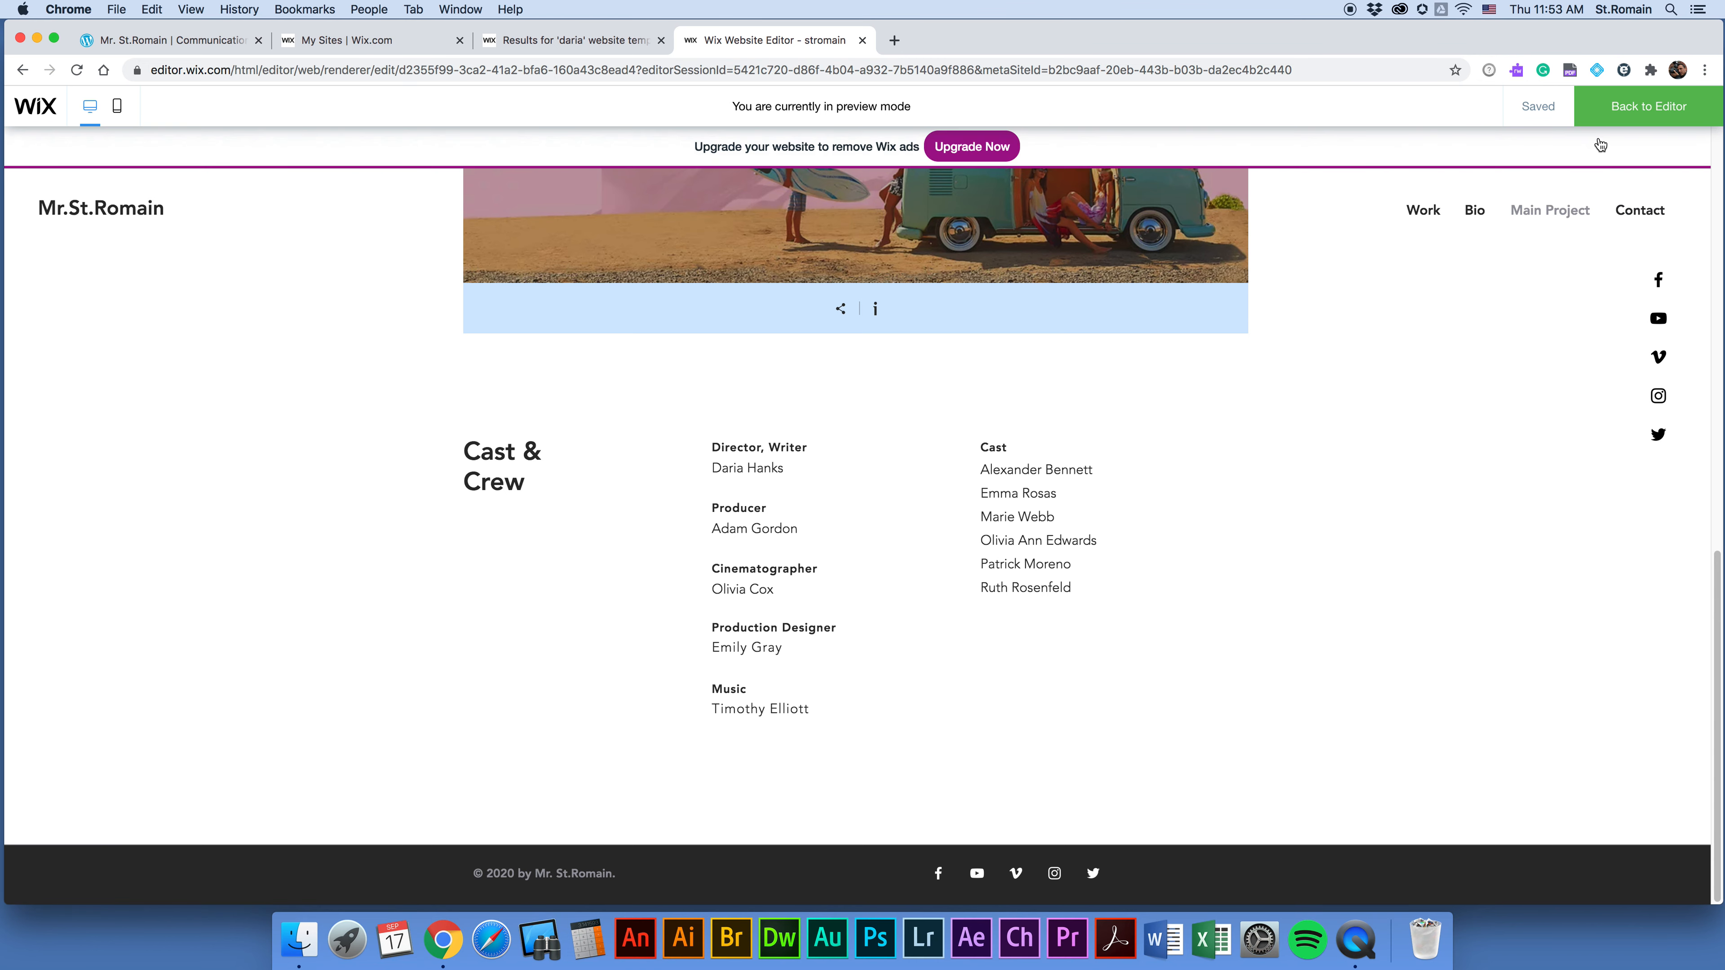
click(1619, 100)
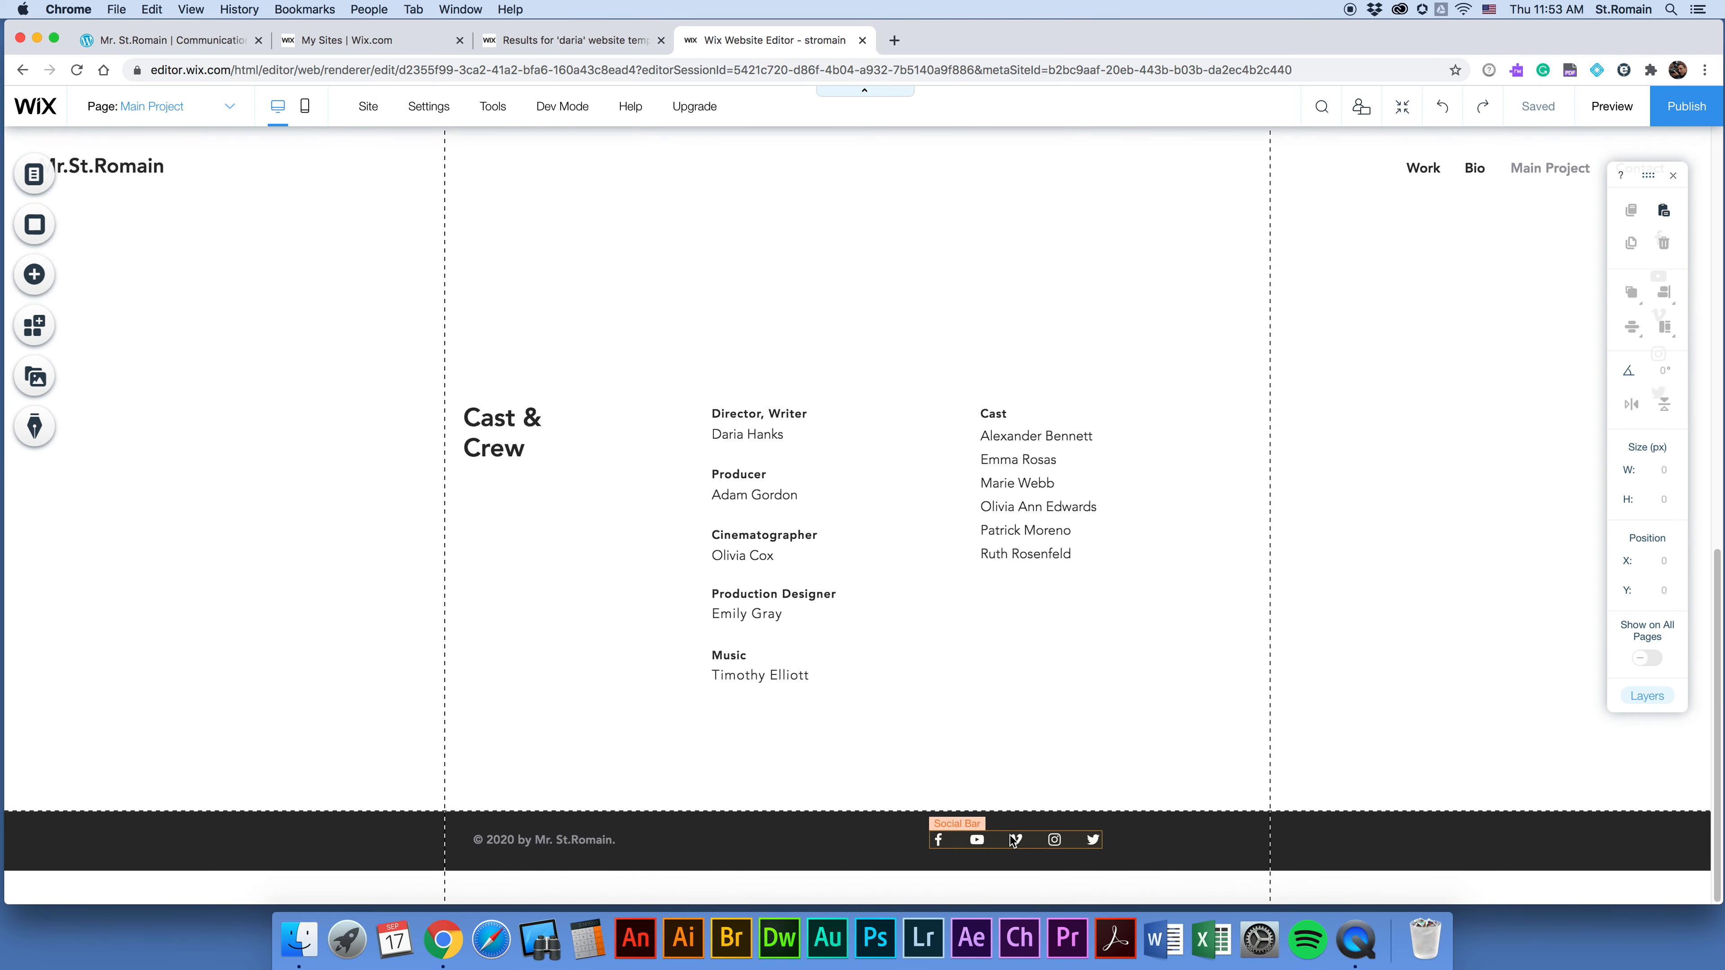
Review the footer social bar's links and the social icons available to add, and delete the social bar.
click(995, 841)
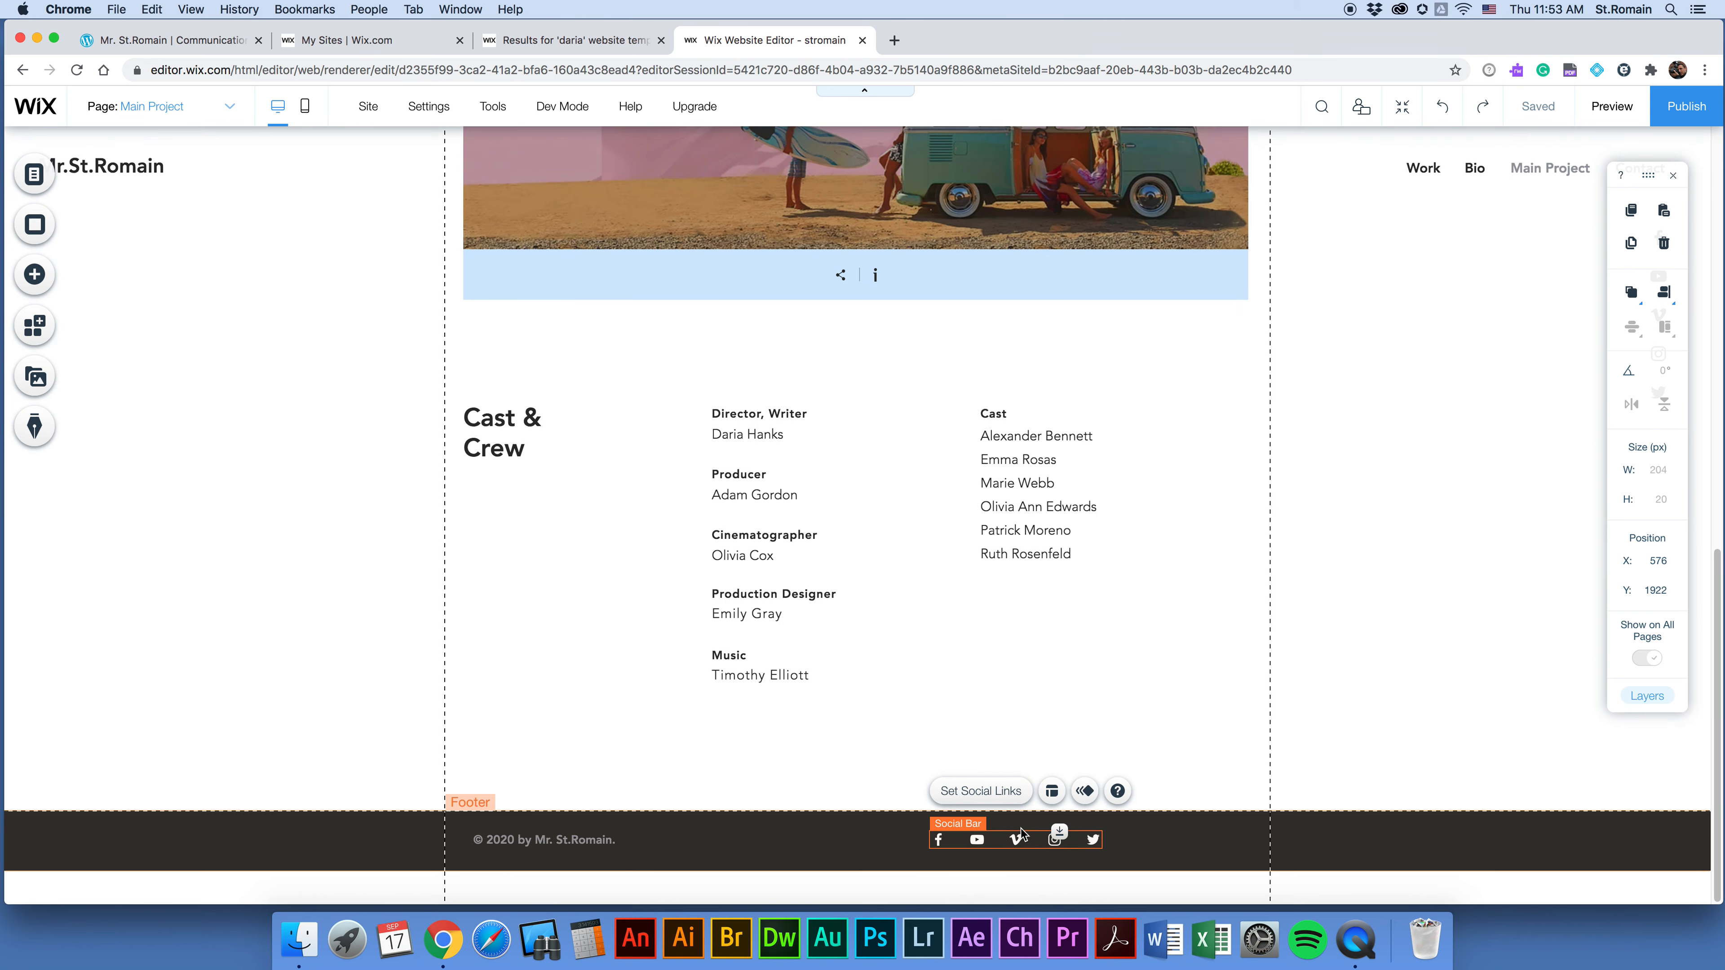
click(980, 791)
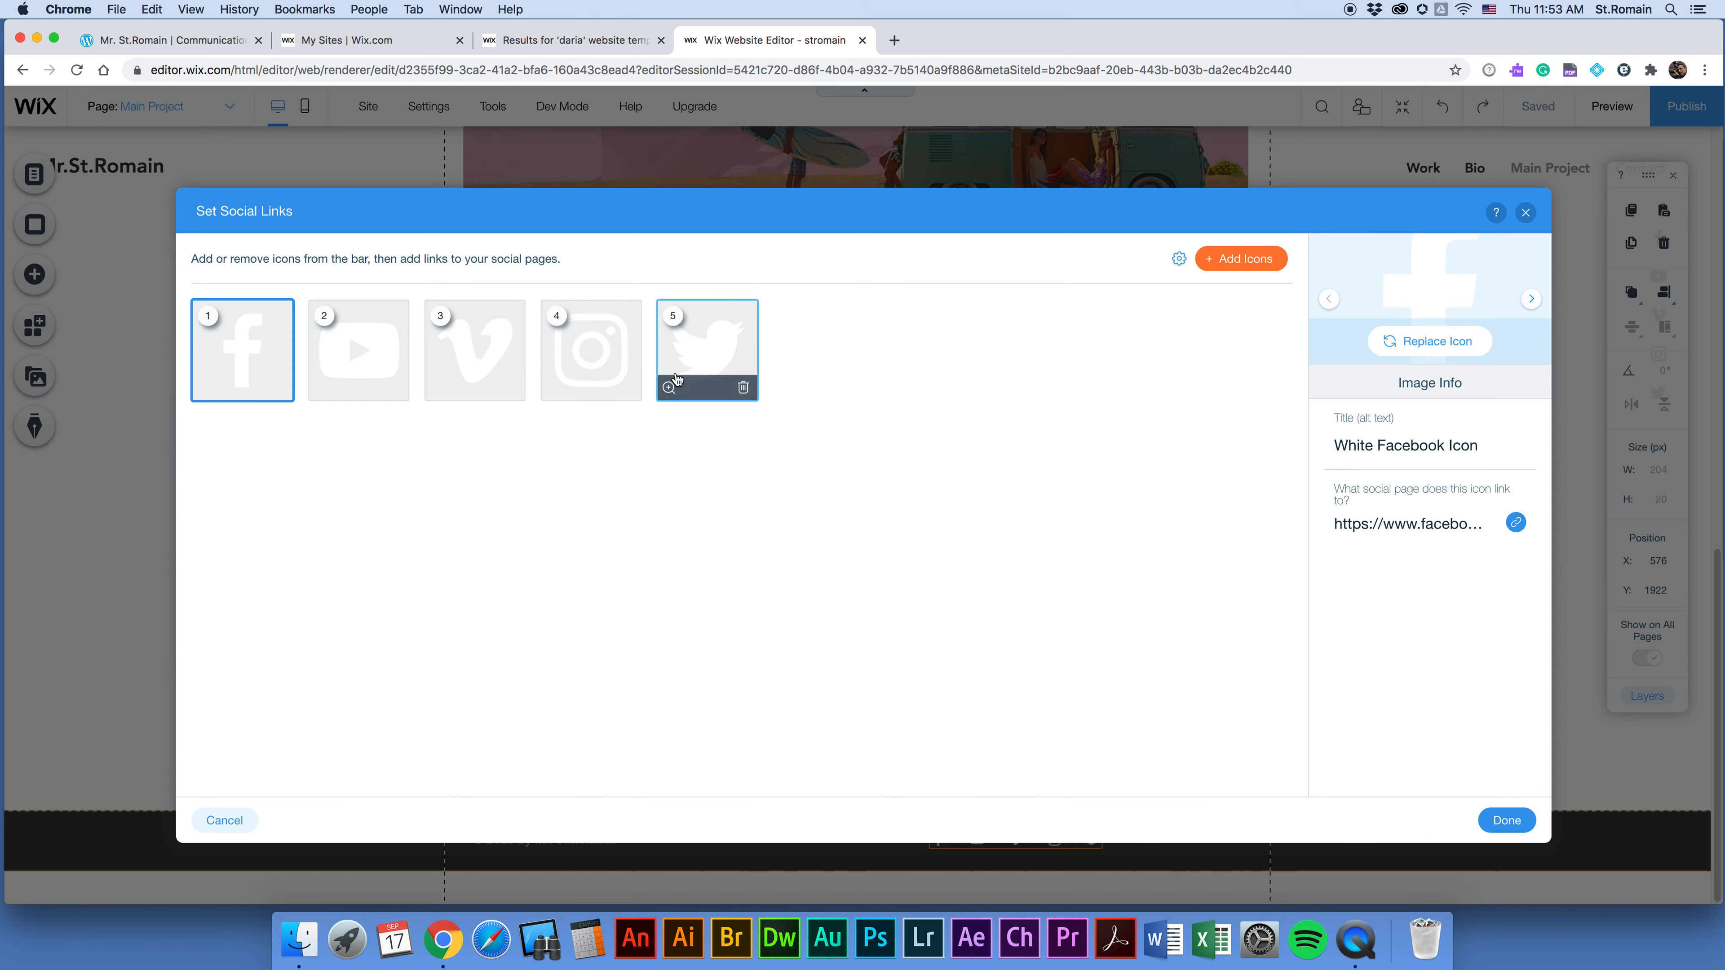
click(1226, 259)
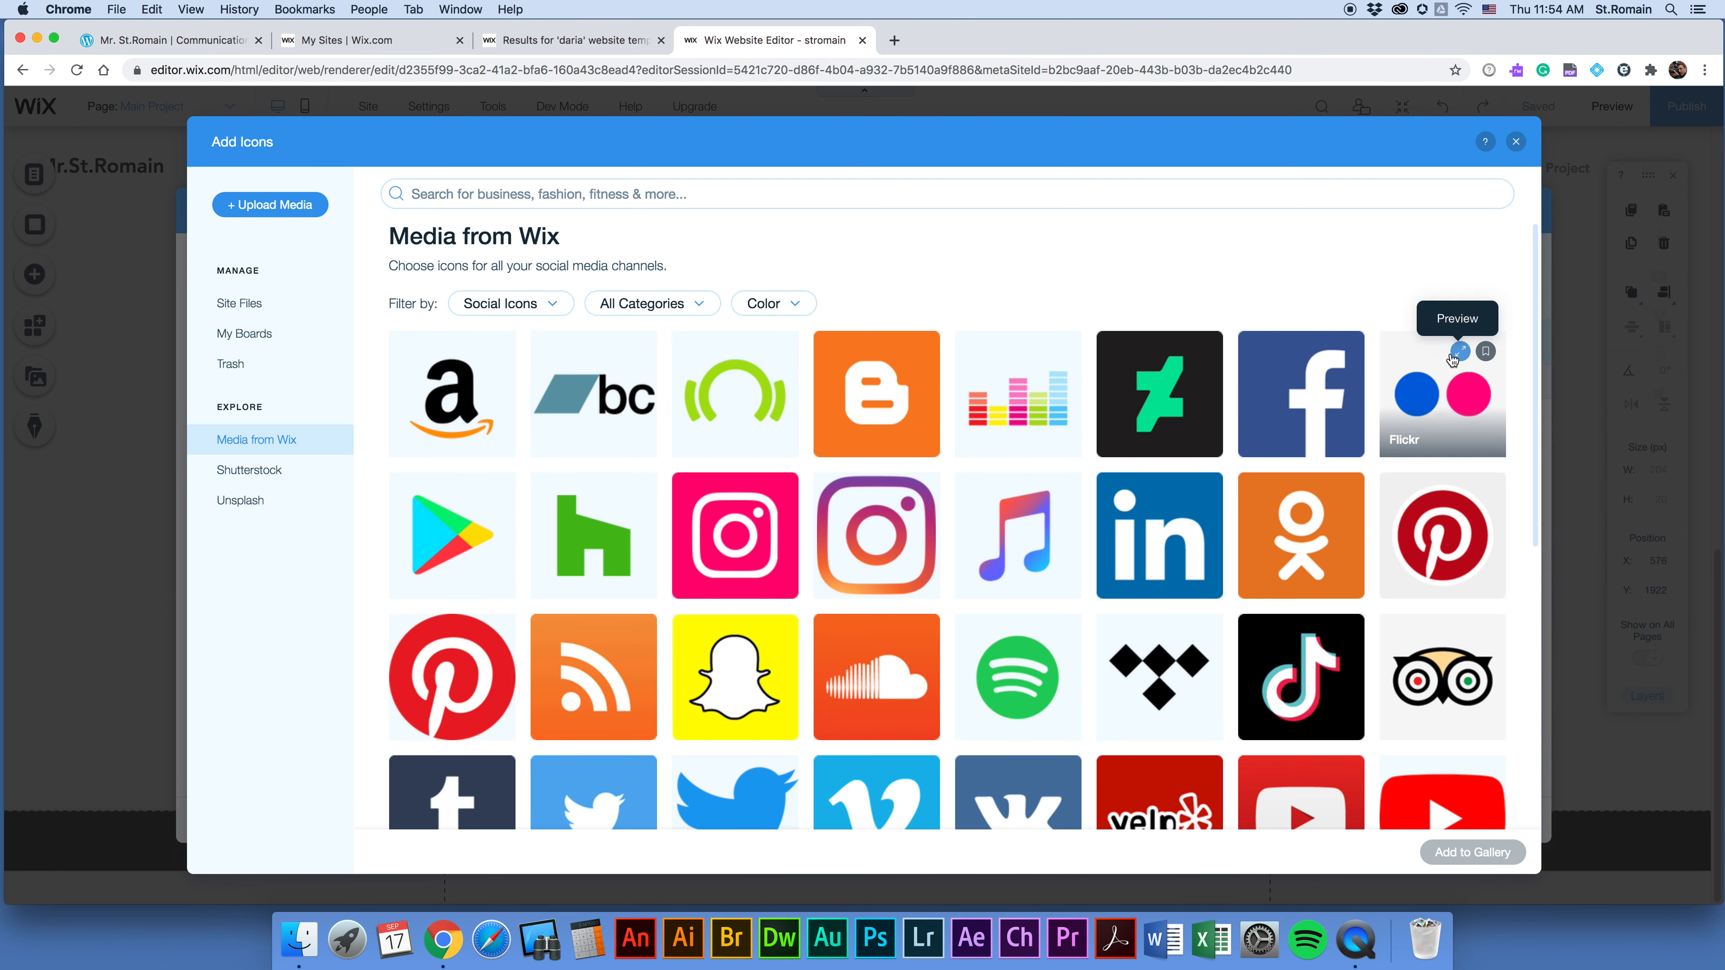
click(1513, 143)
click(1506, 820)
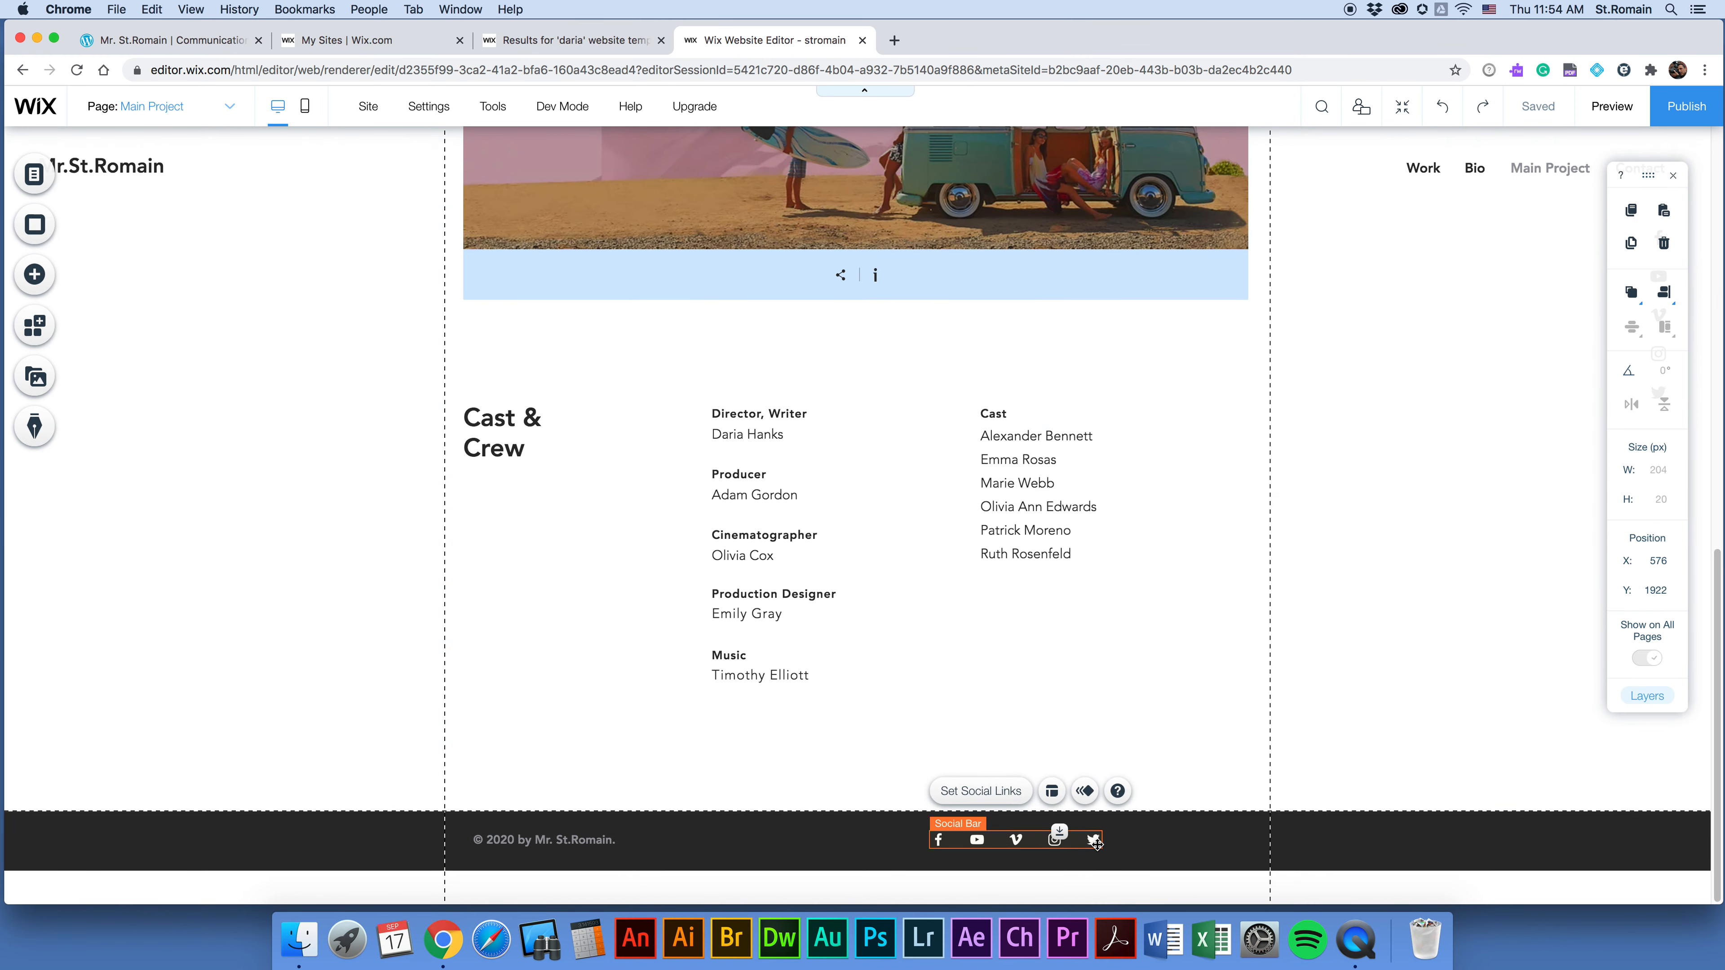
key(Delete)
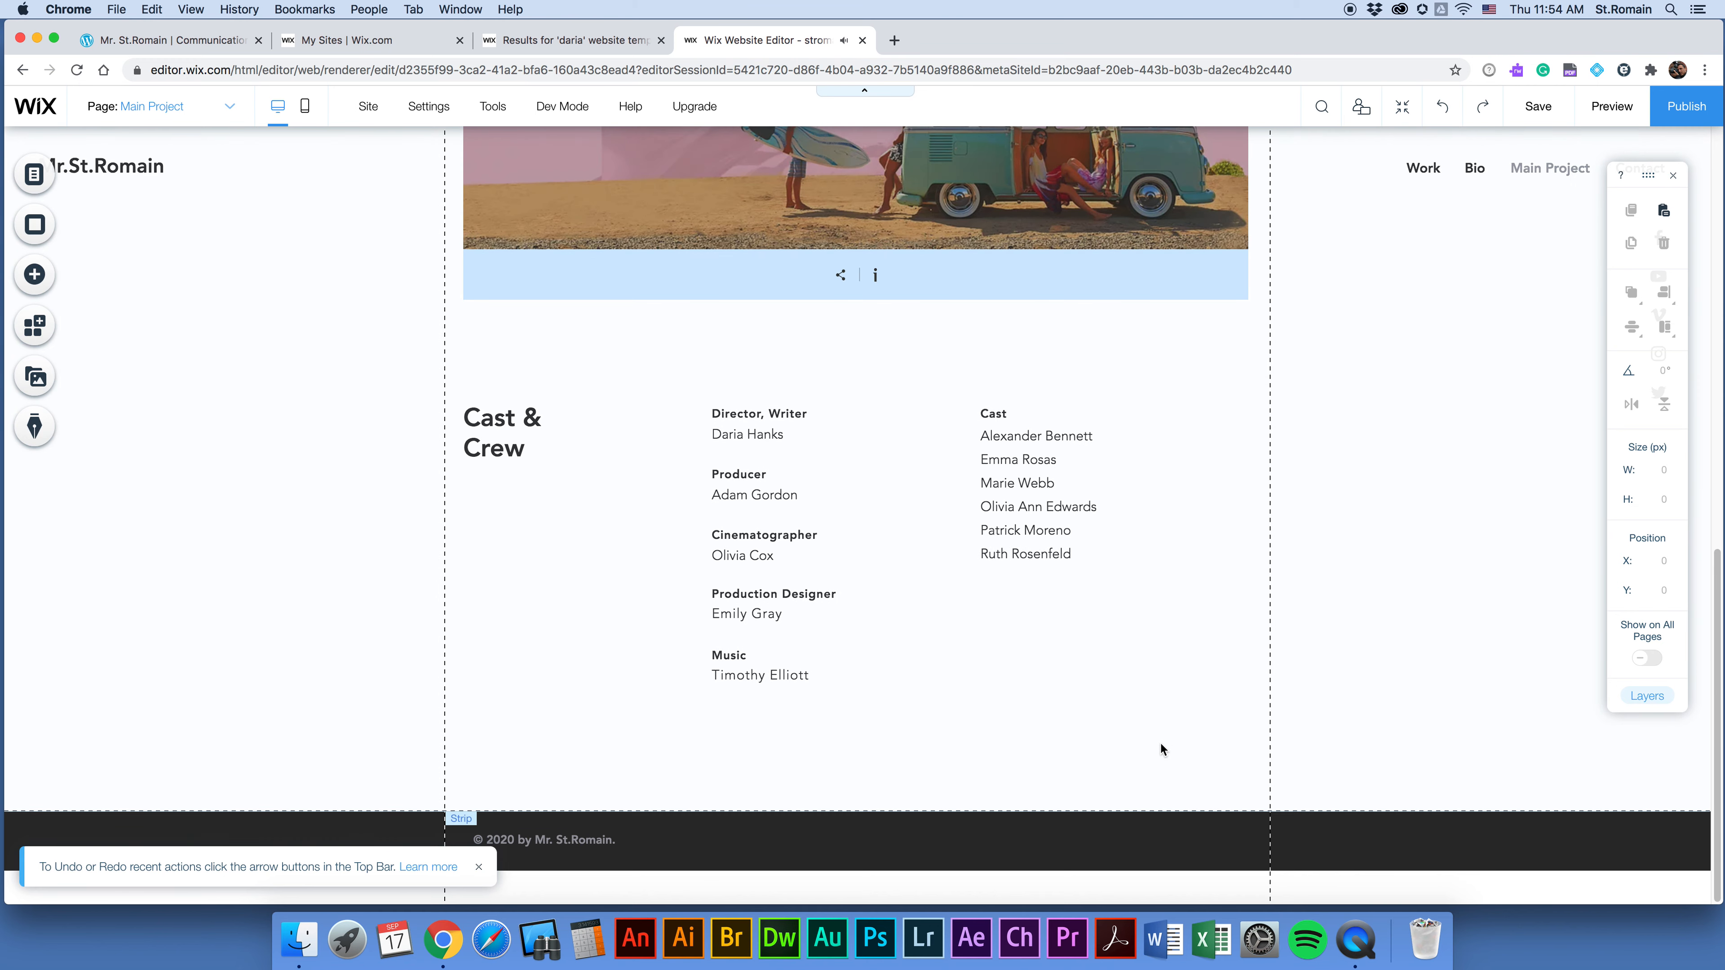
Open the Bio page for editing and select the image beside the Biography heading.
scroll(1128, 693, up, 15)
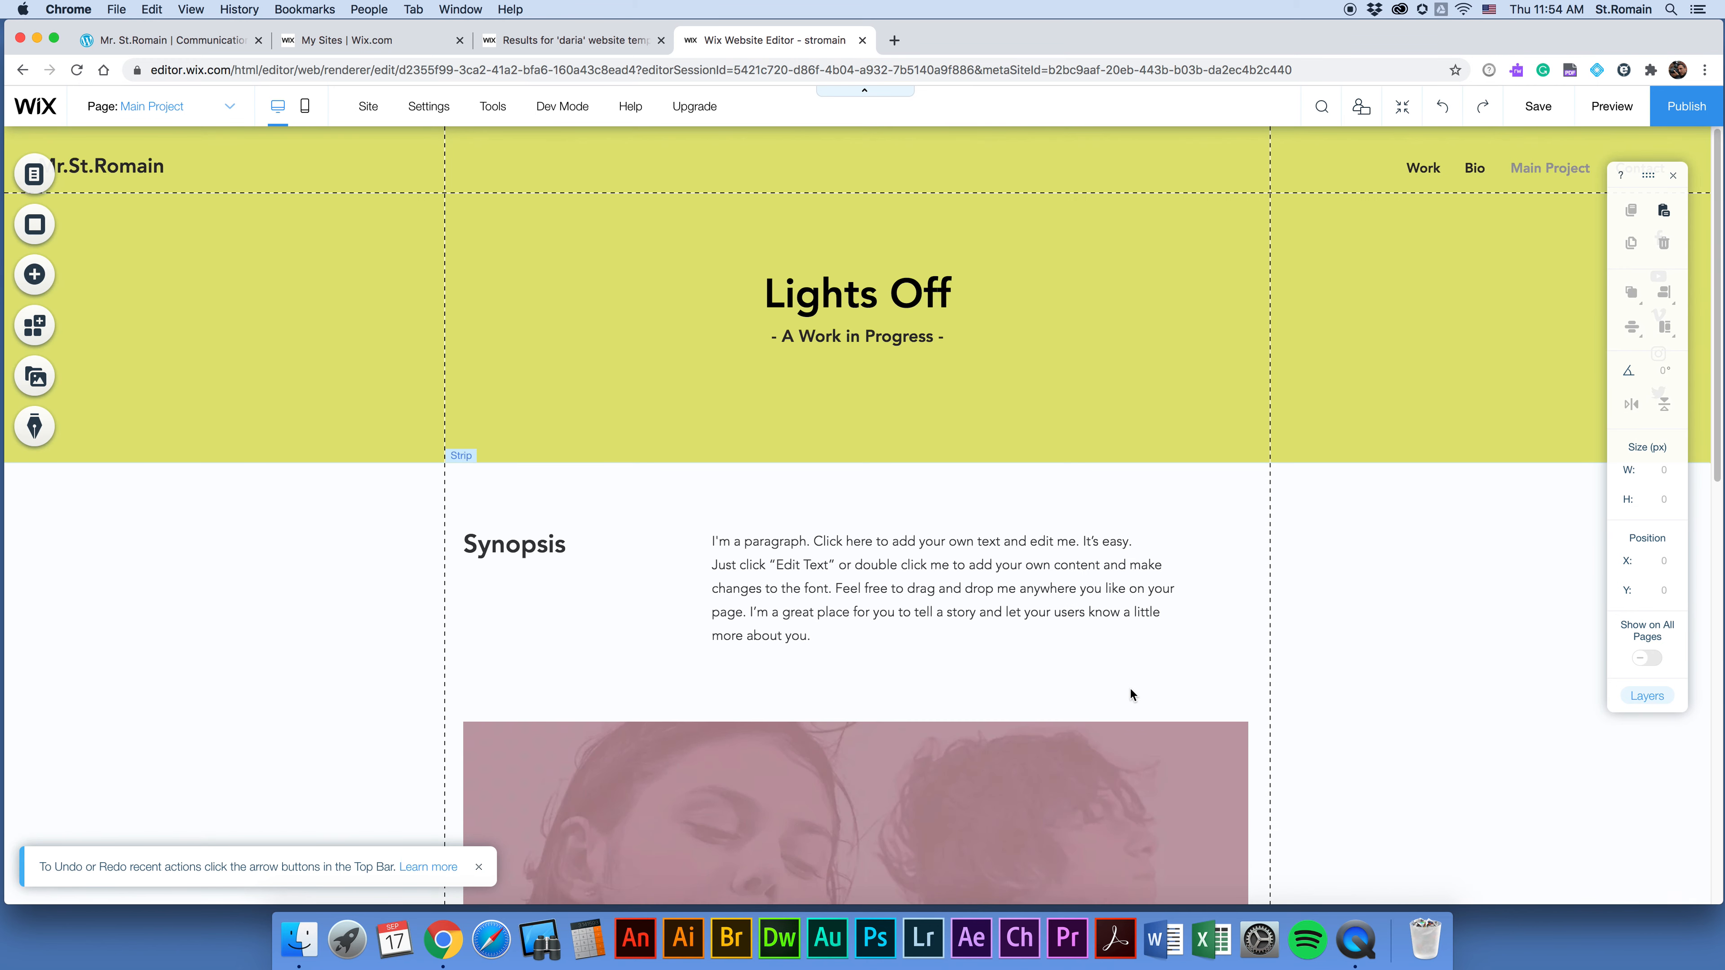
click(34, 174)
click(272, 265)
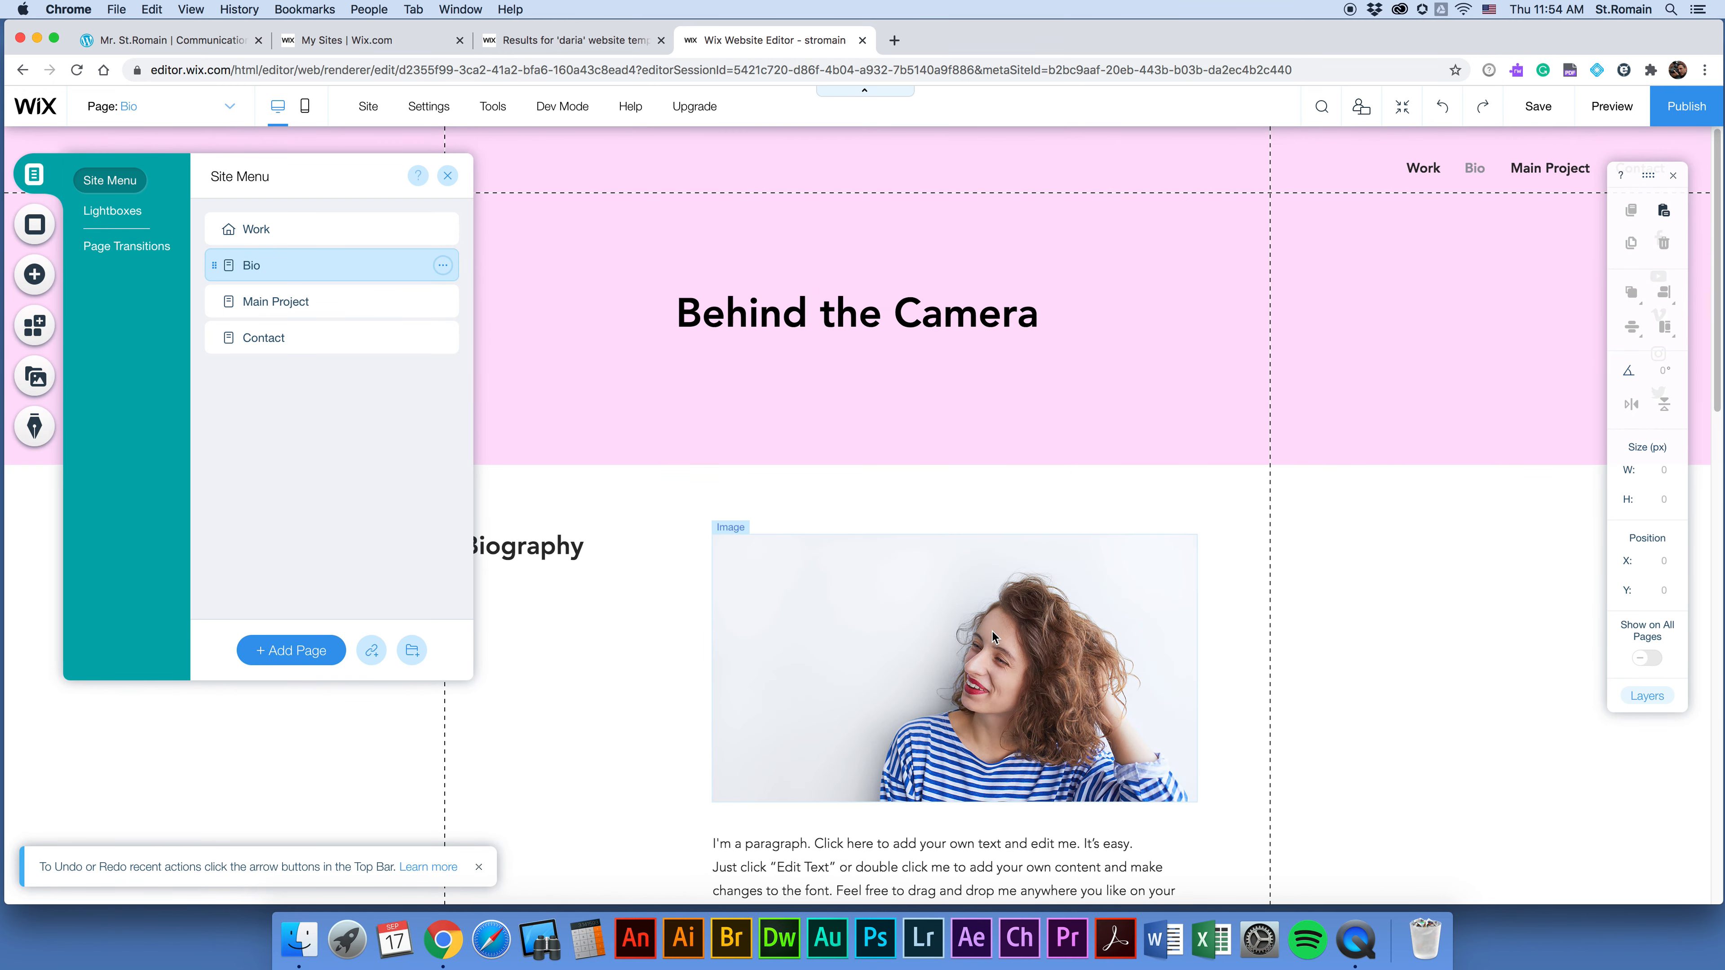
click(992, 632)
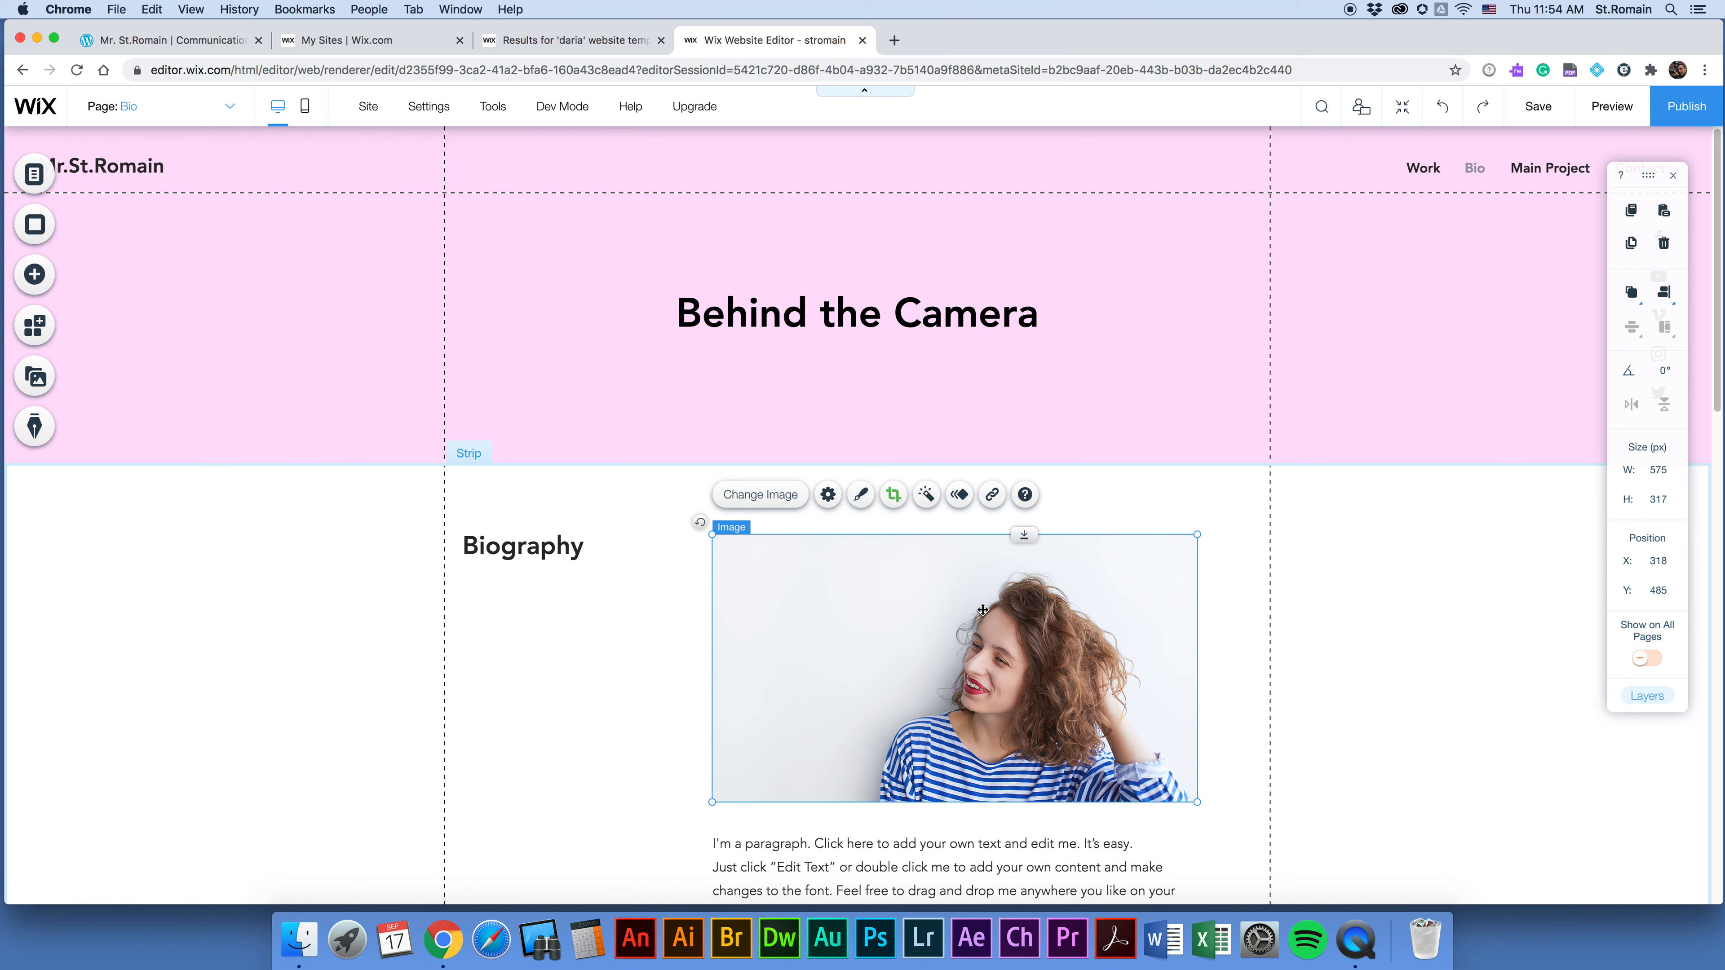
Replace the Biography image with a Media from Wix photo of a laptop beside a desktop monitor, searching for "computer".
click(780, 502)
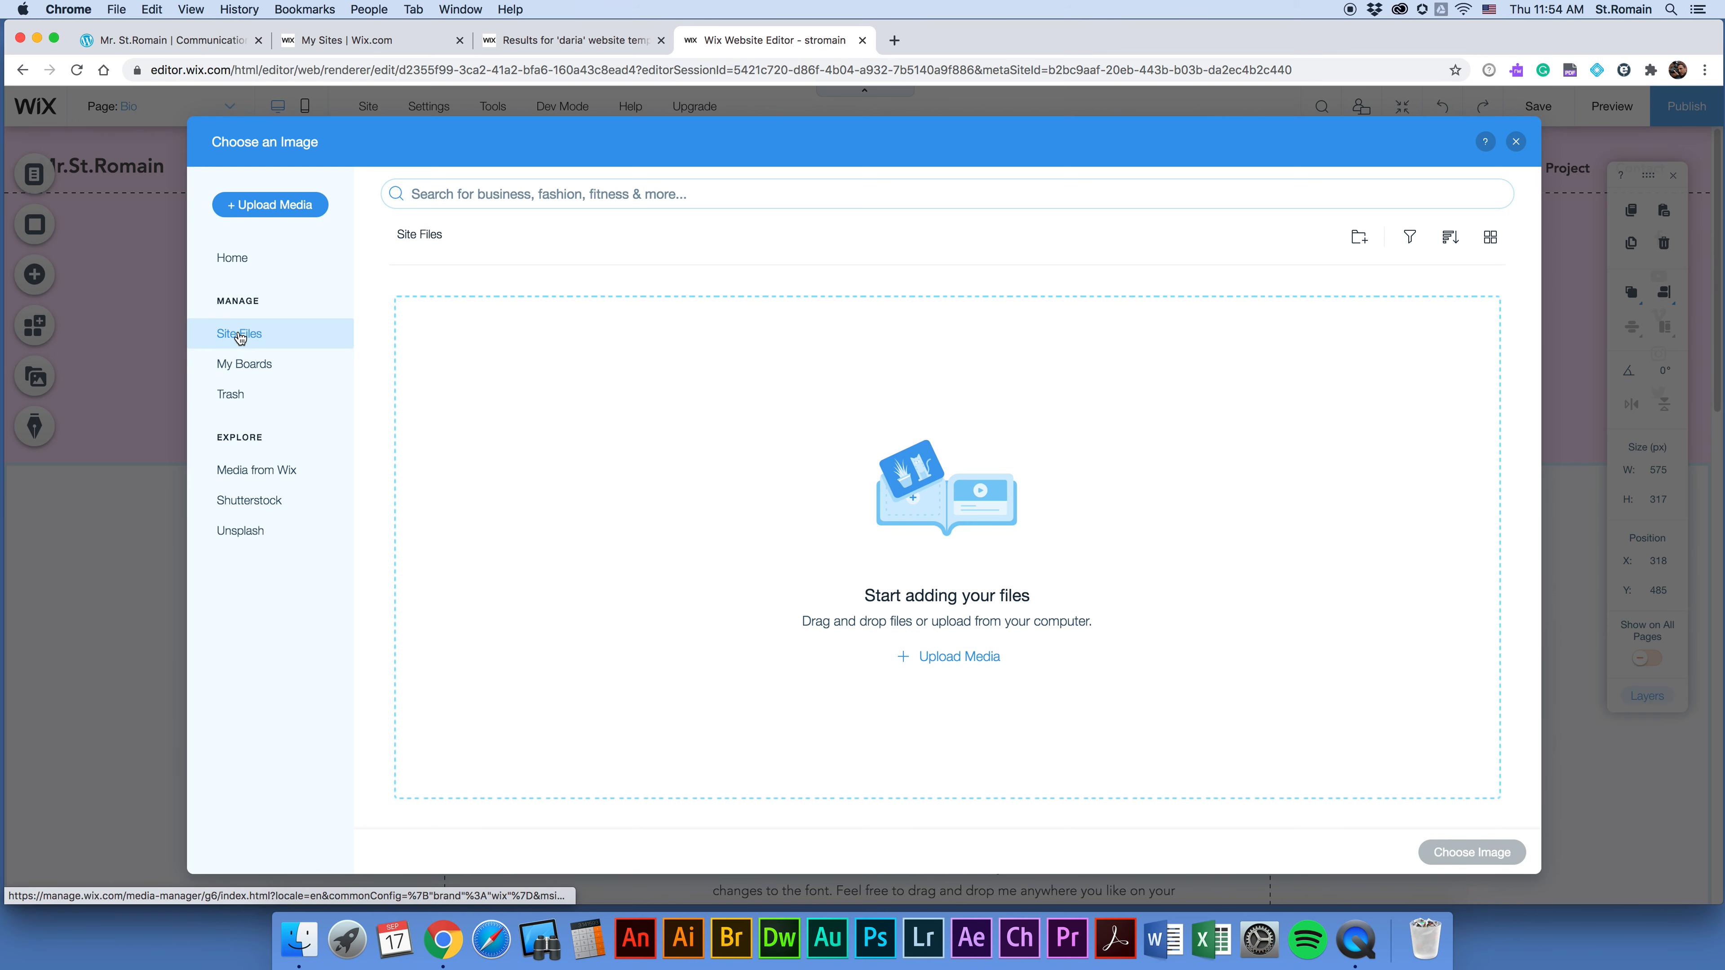
click(255, 469)
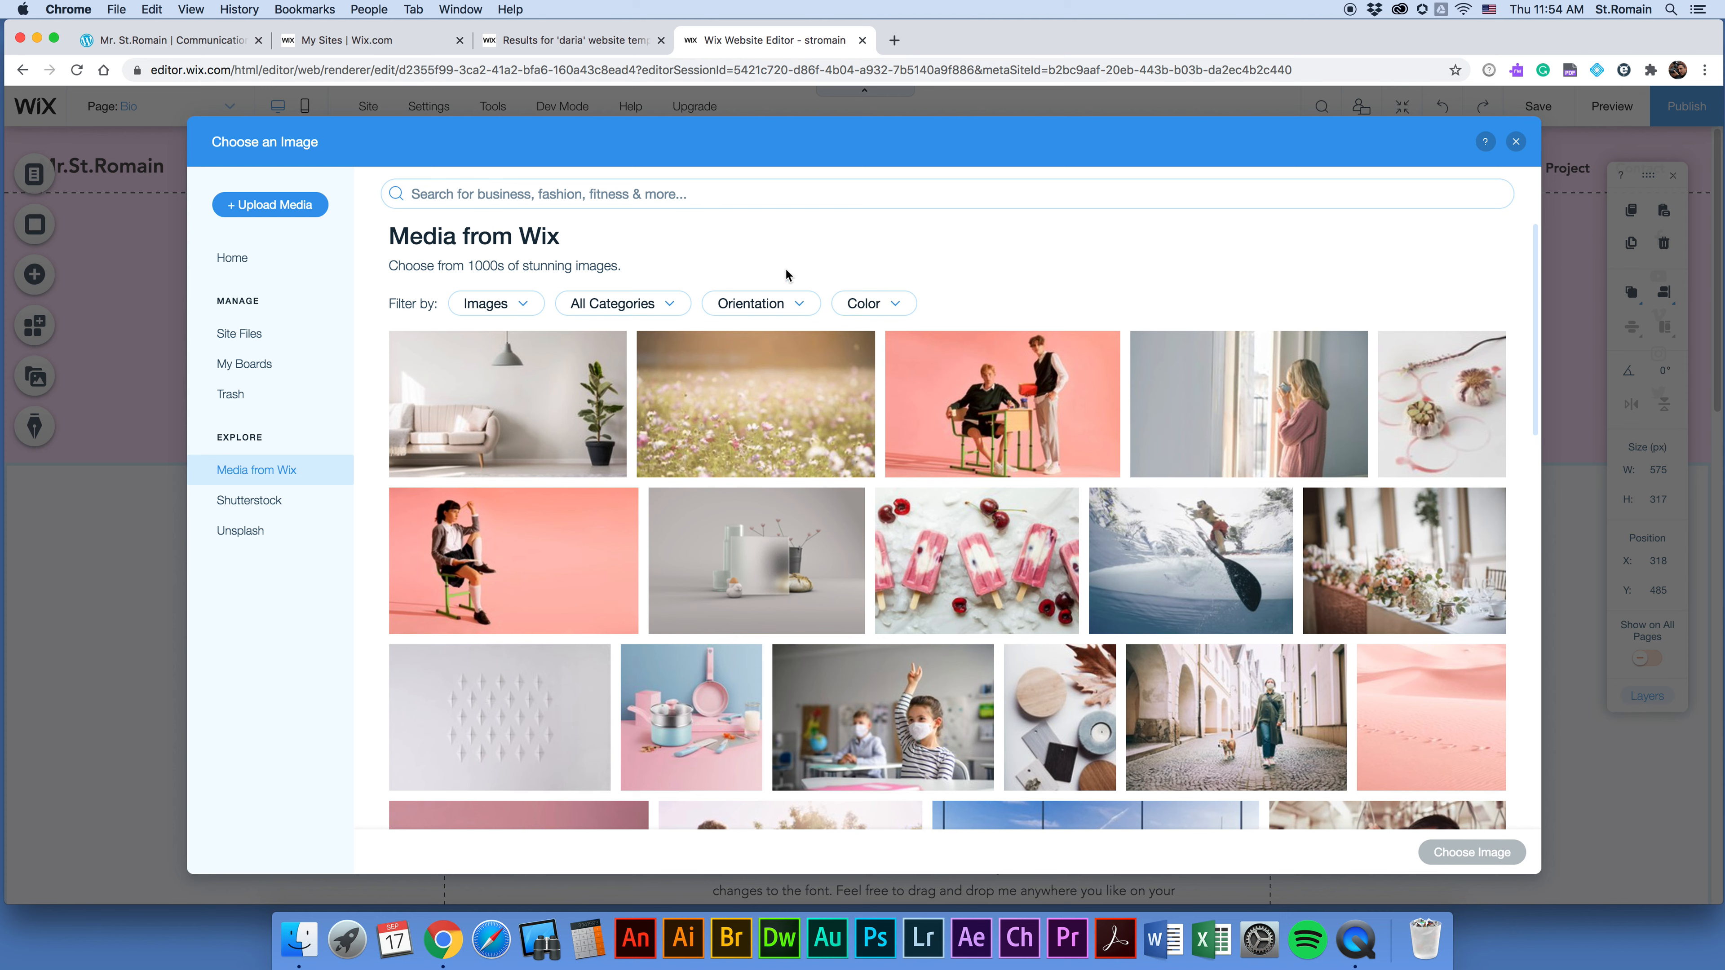
click(533, 193)
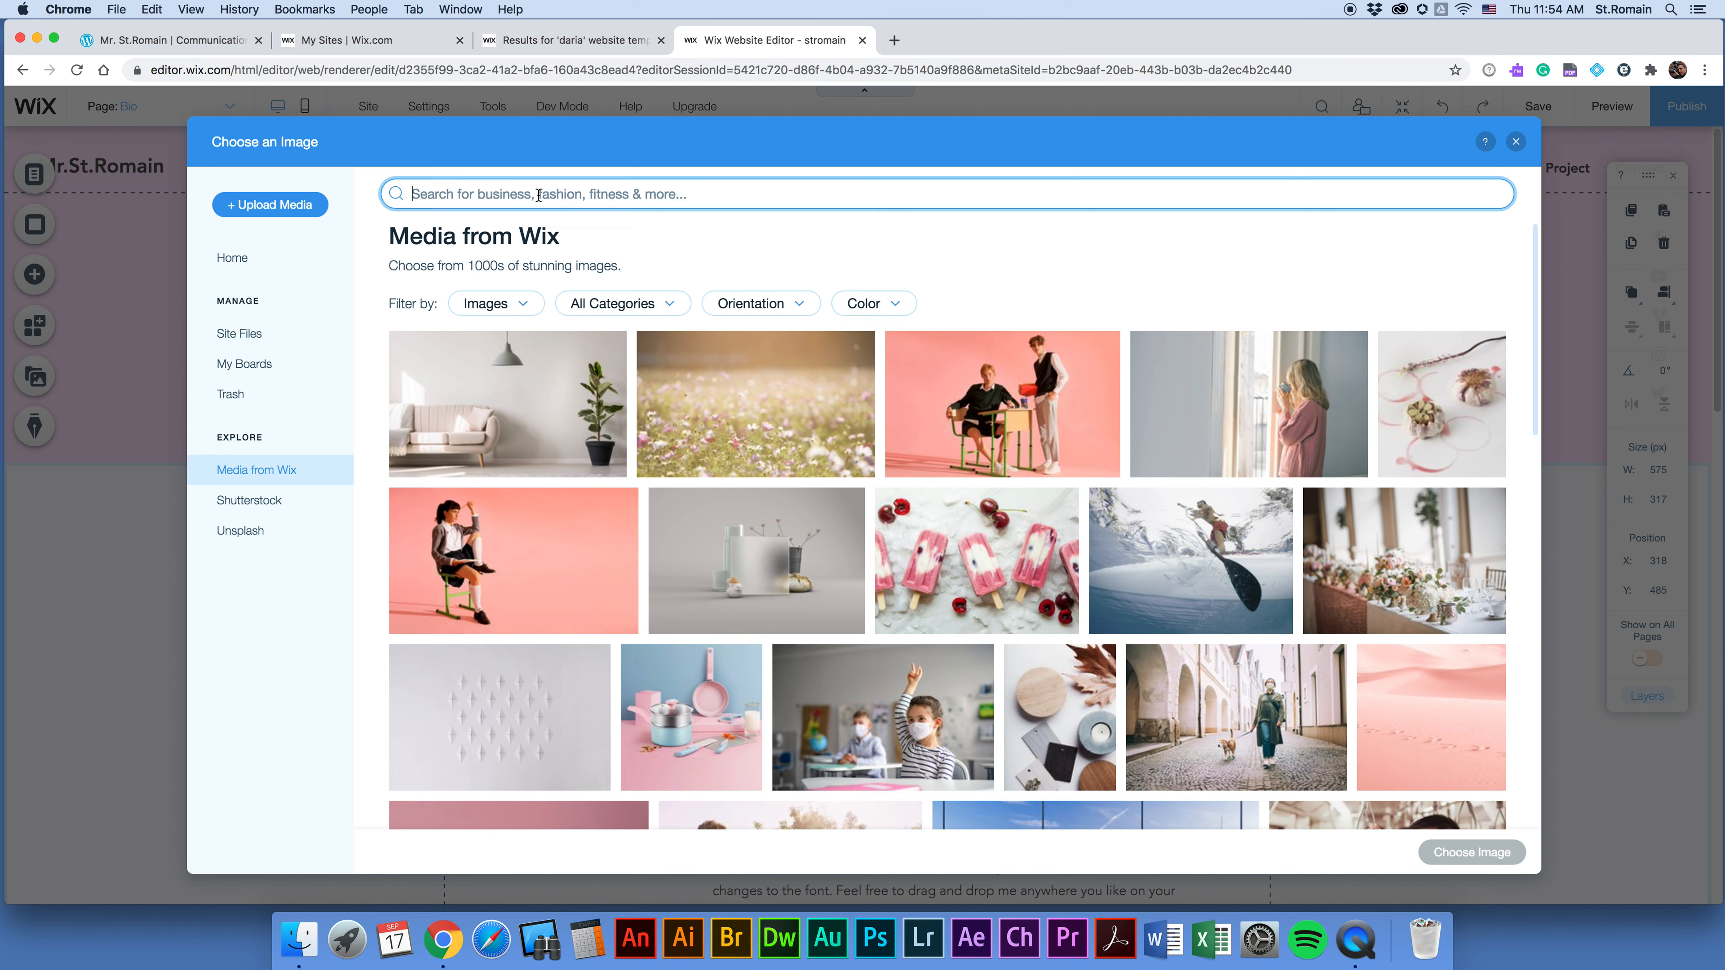
text(computer)
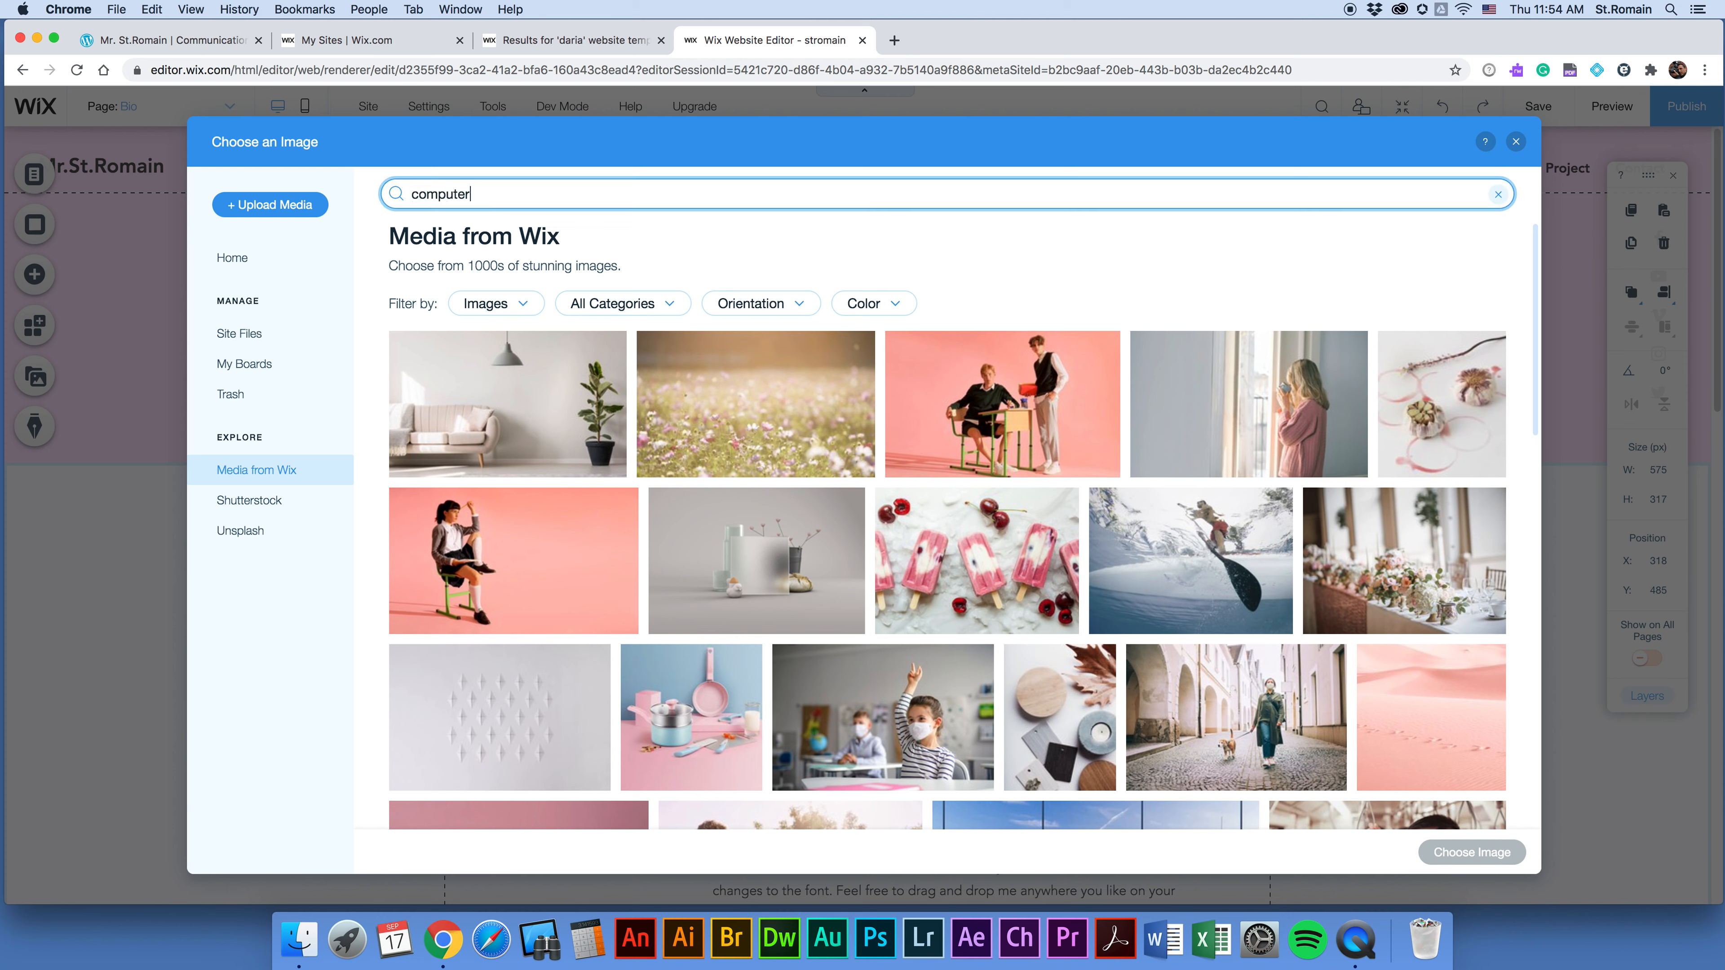
key(Return)
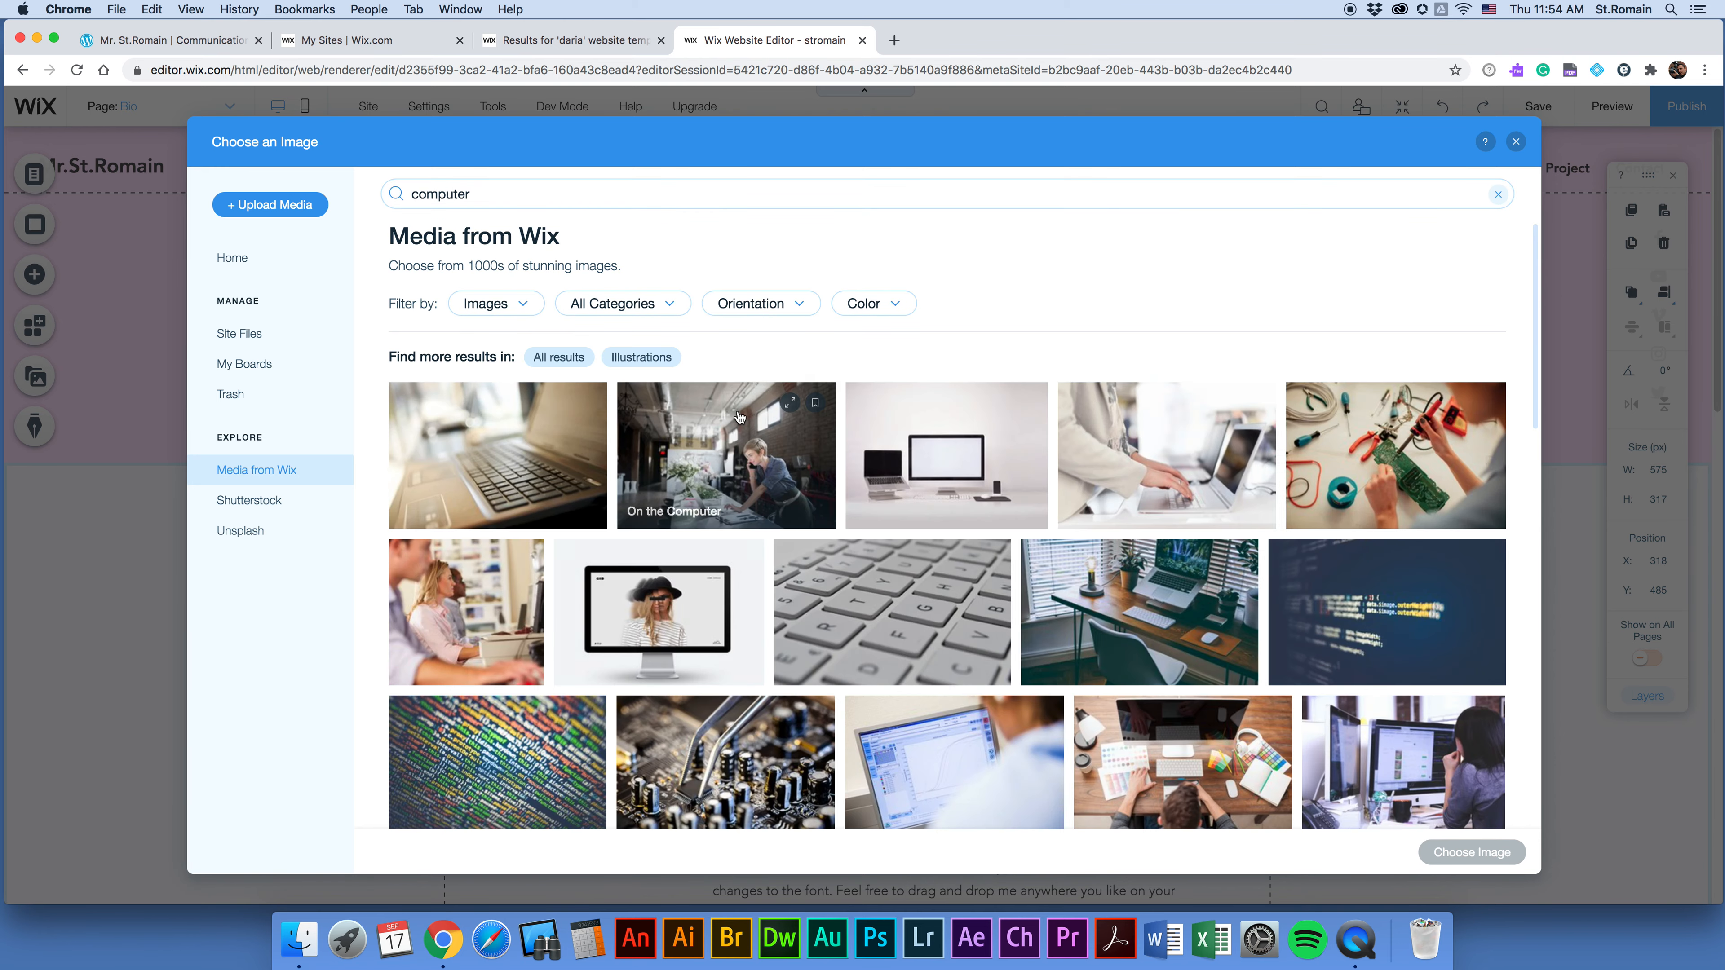
click(973, 464)
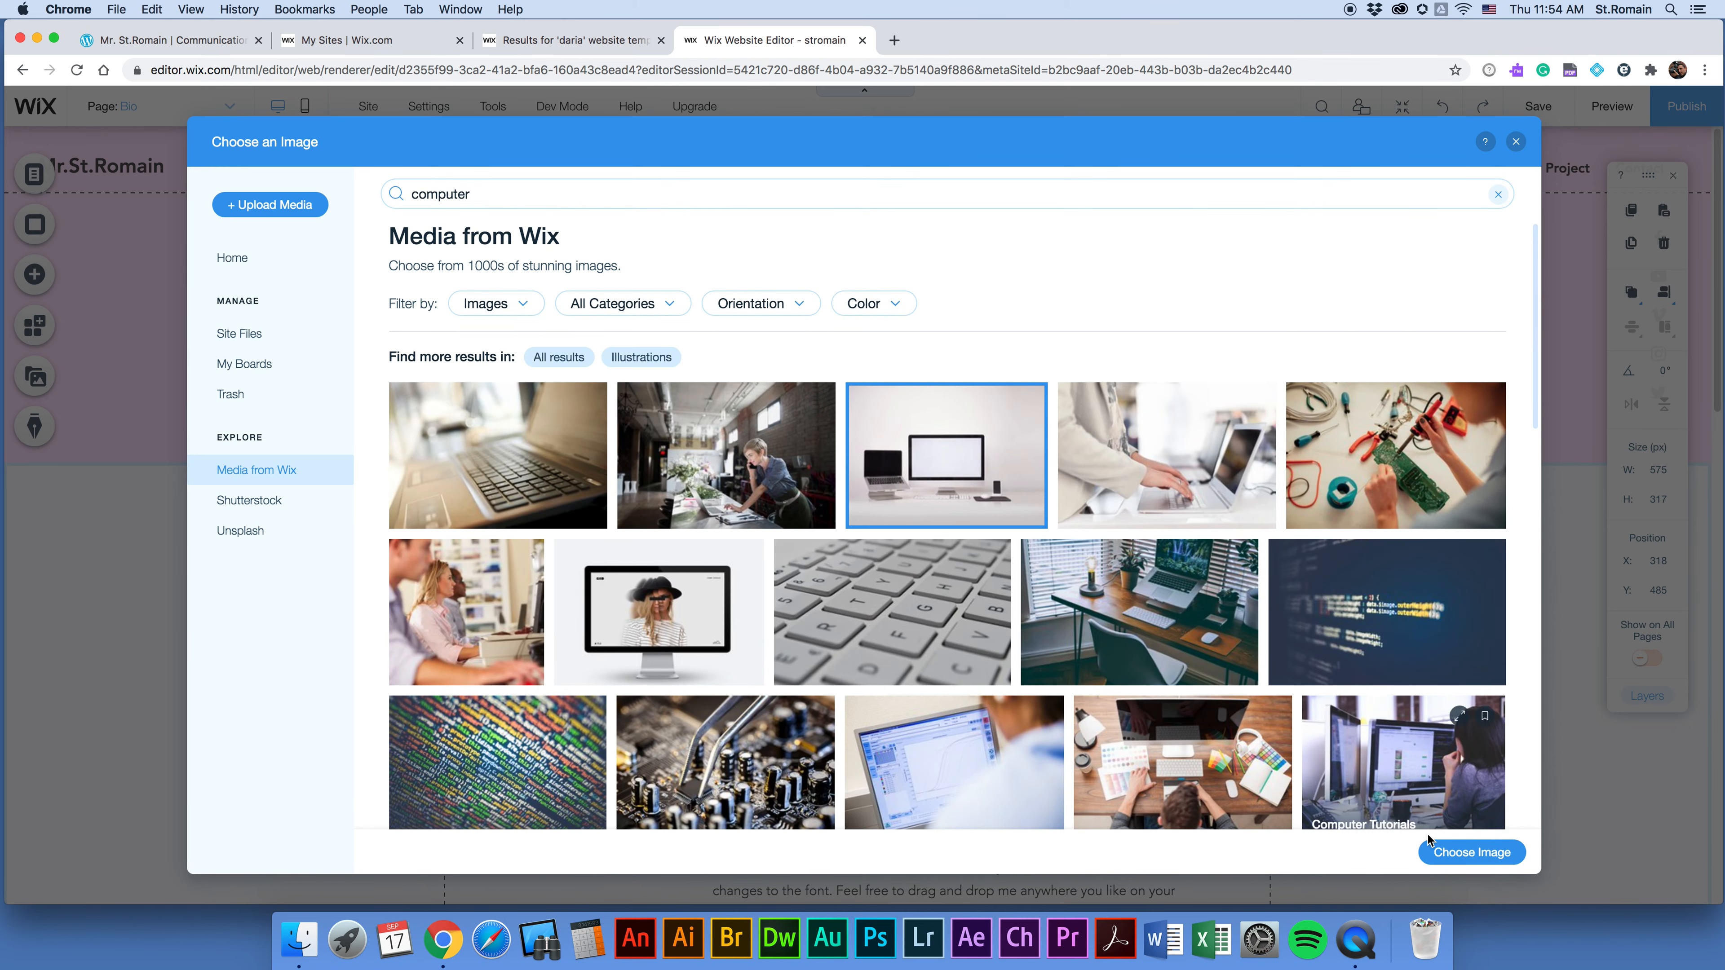
click(1446, 851)
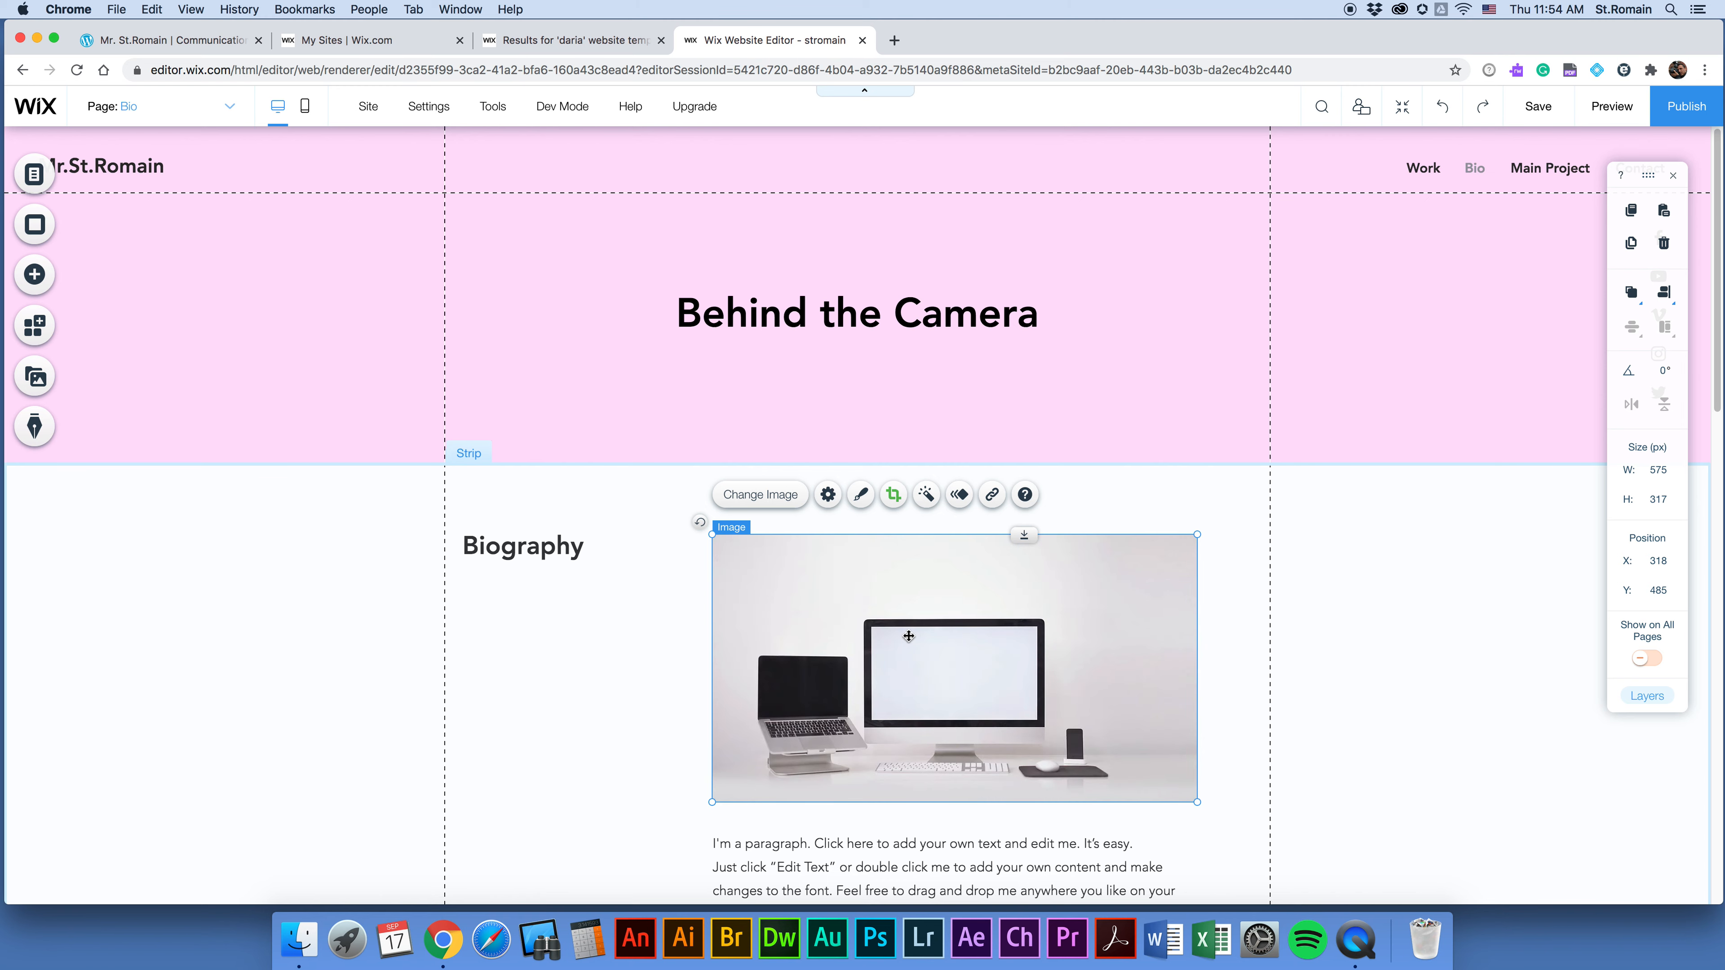
Replace the Biography image with photoBio.jpg, uploaded from the external SSD's _MAR 2020 > admin > bio photos folder.
click(796, 495)
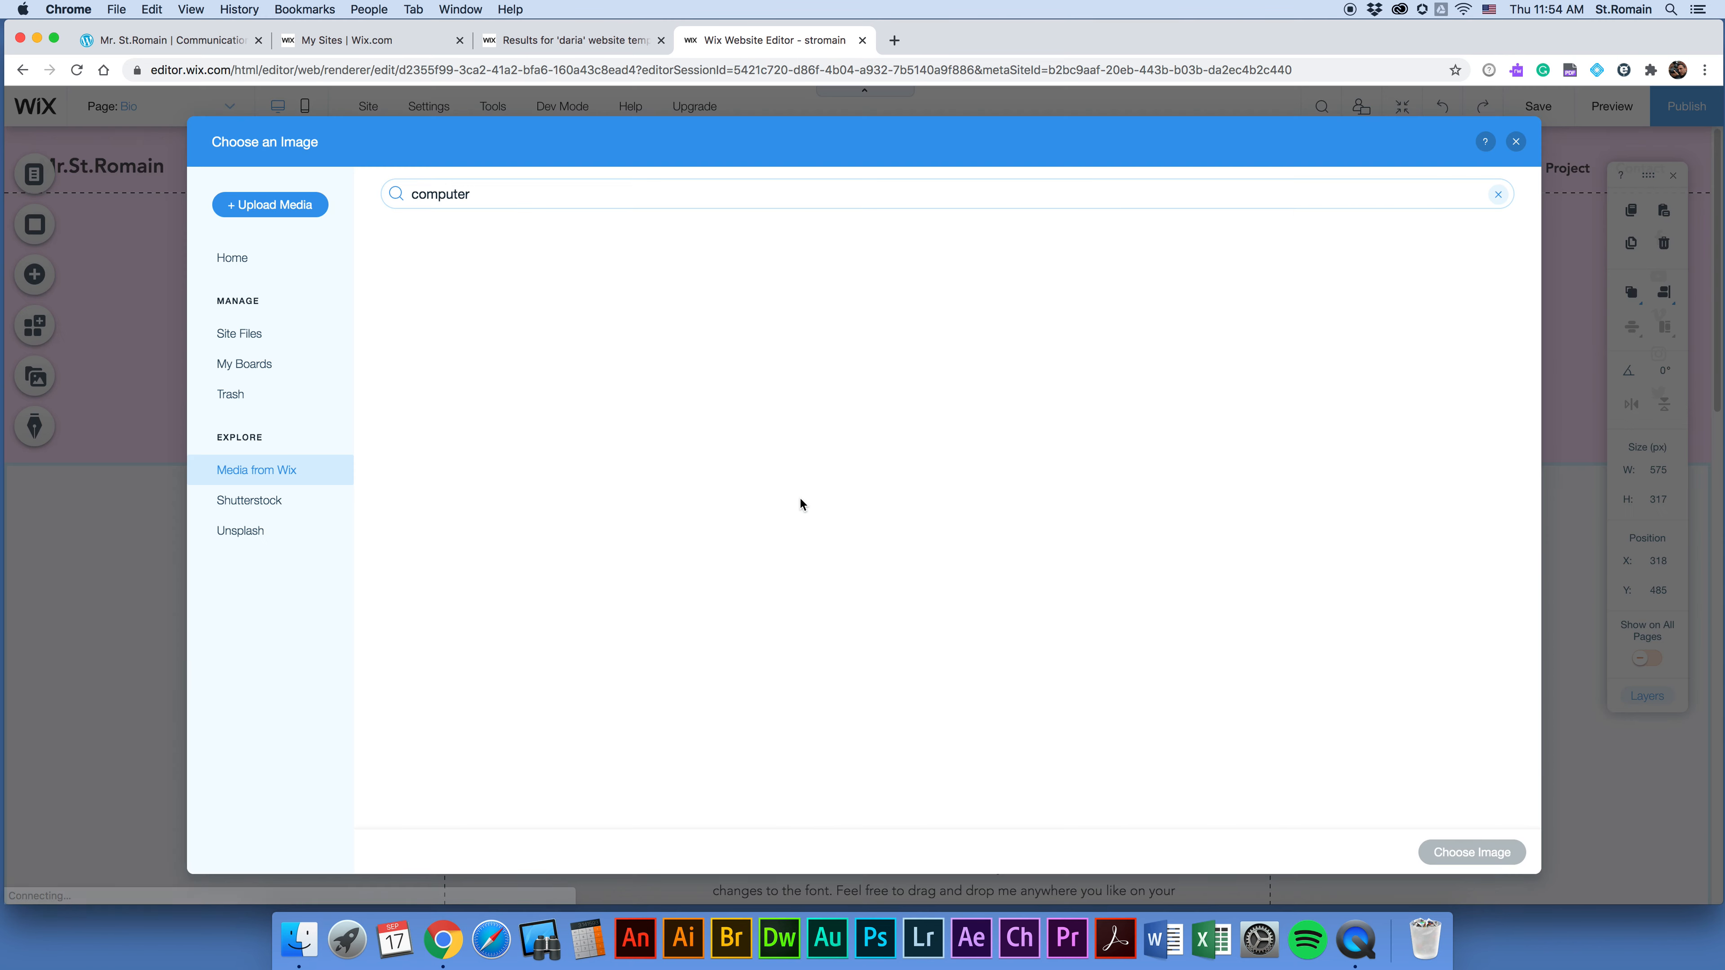
click(272, 207)
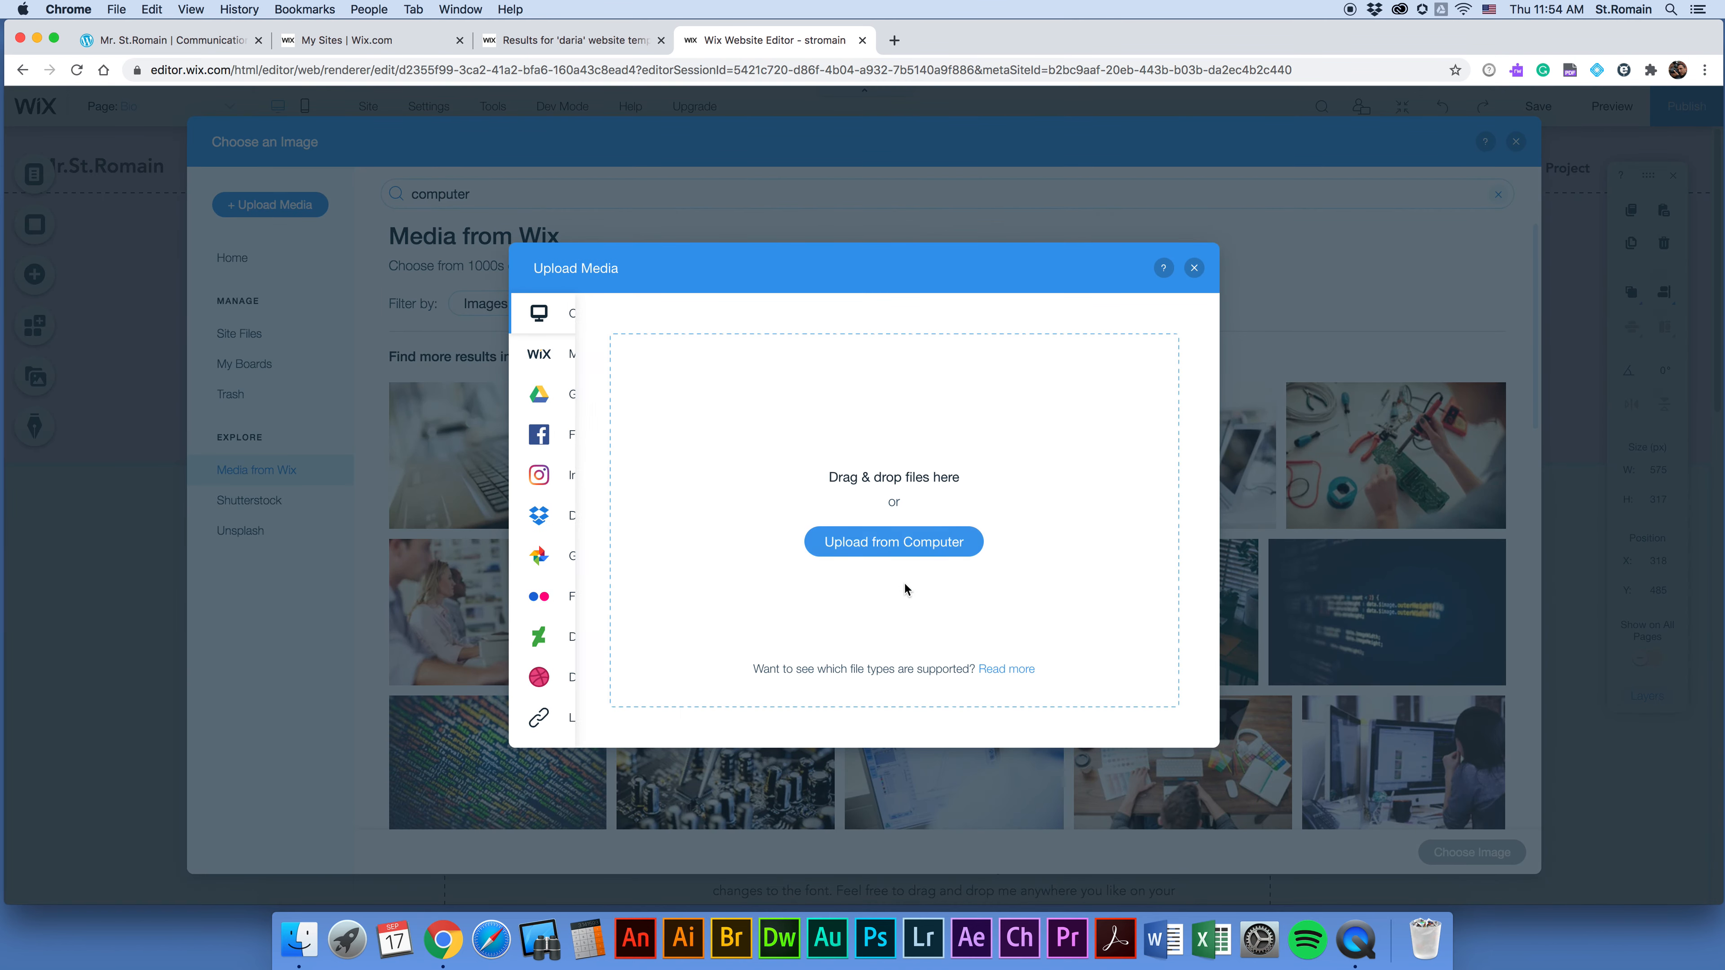
click(887, 548)
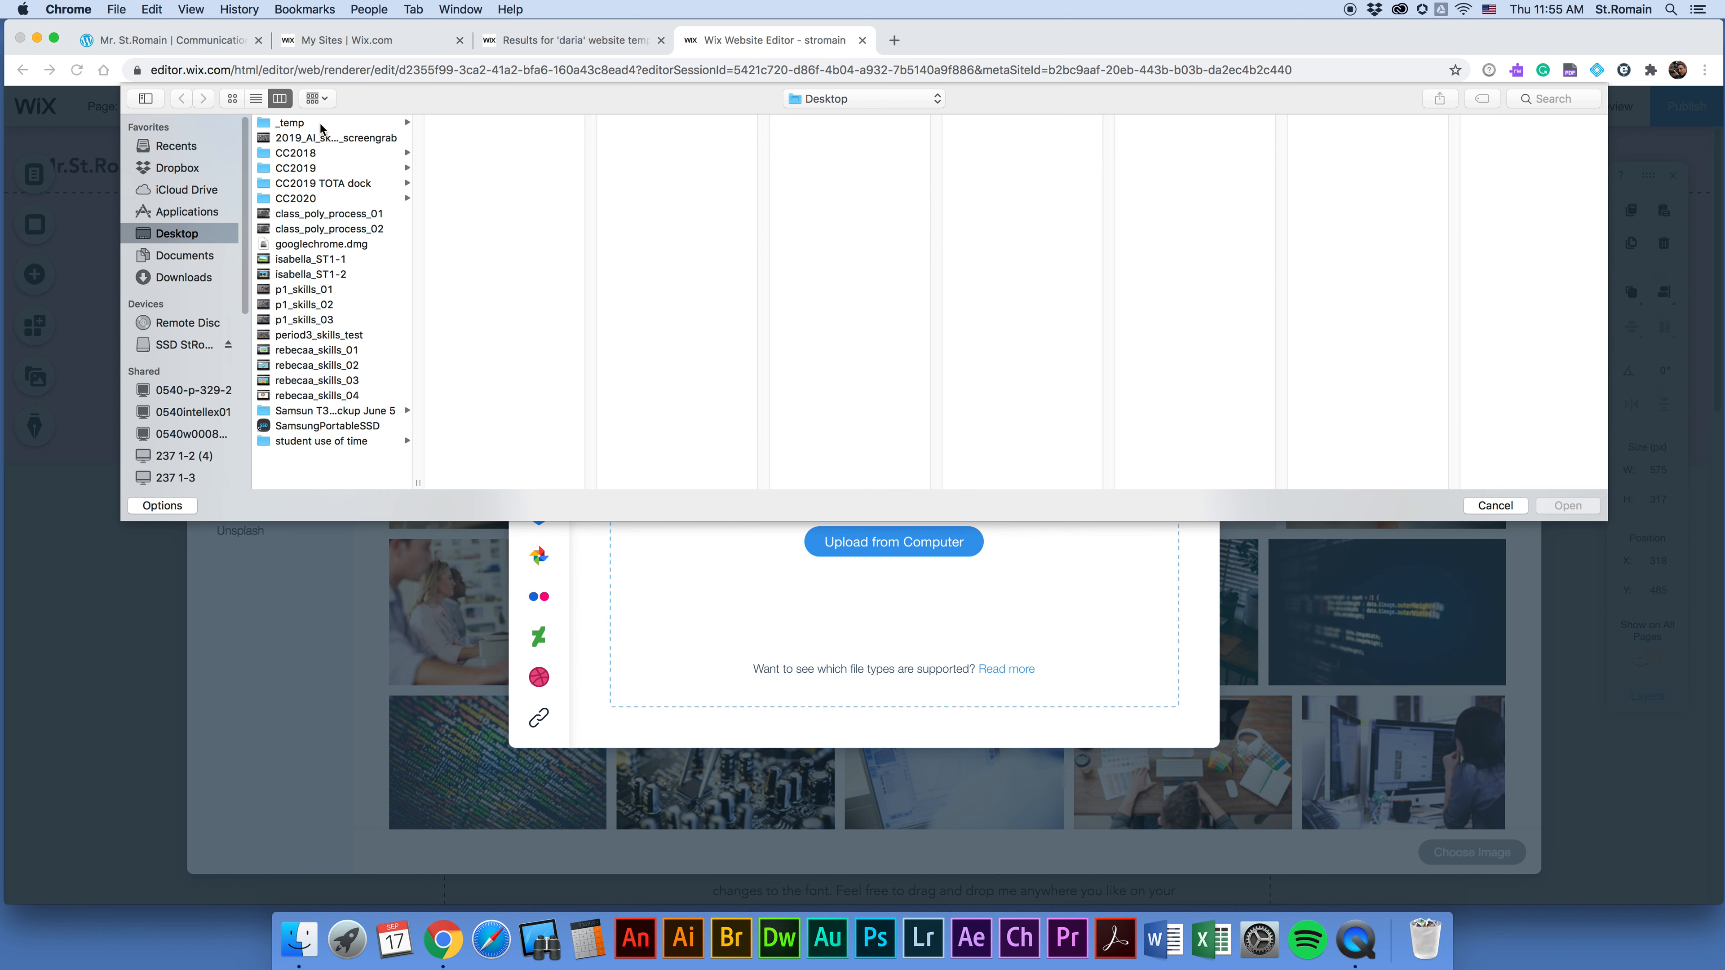
click(174, 346)
click(296, 123)
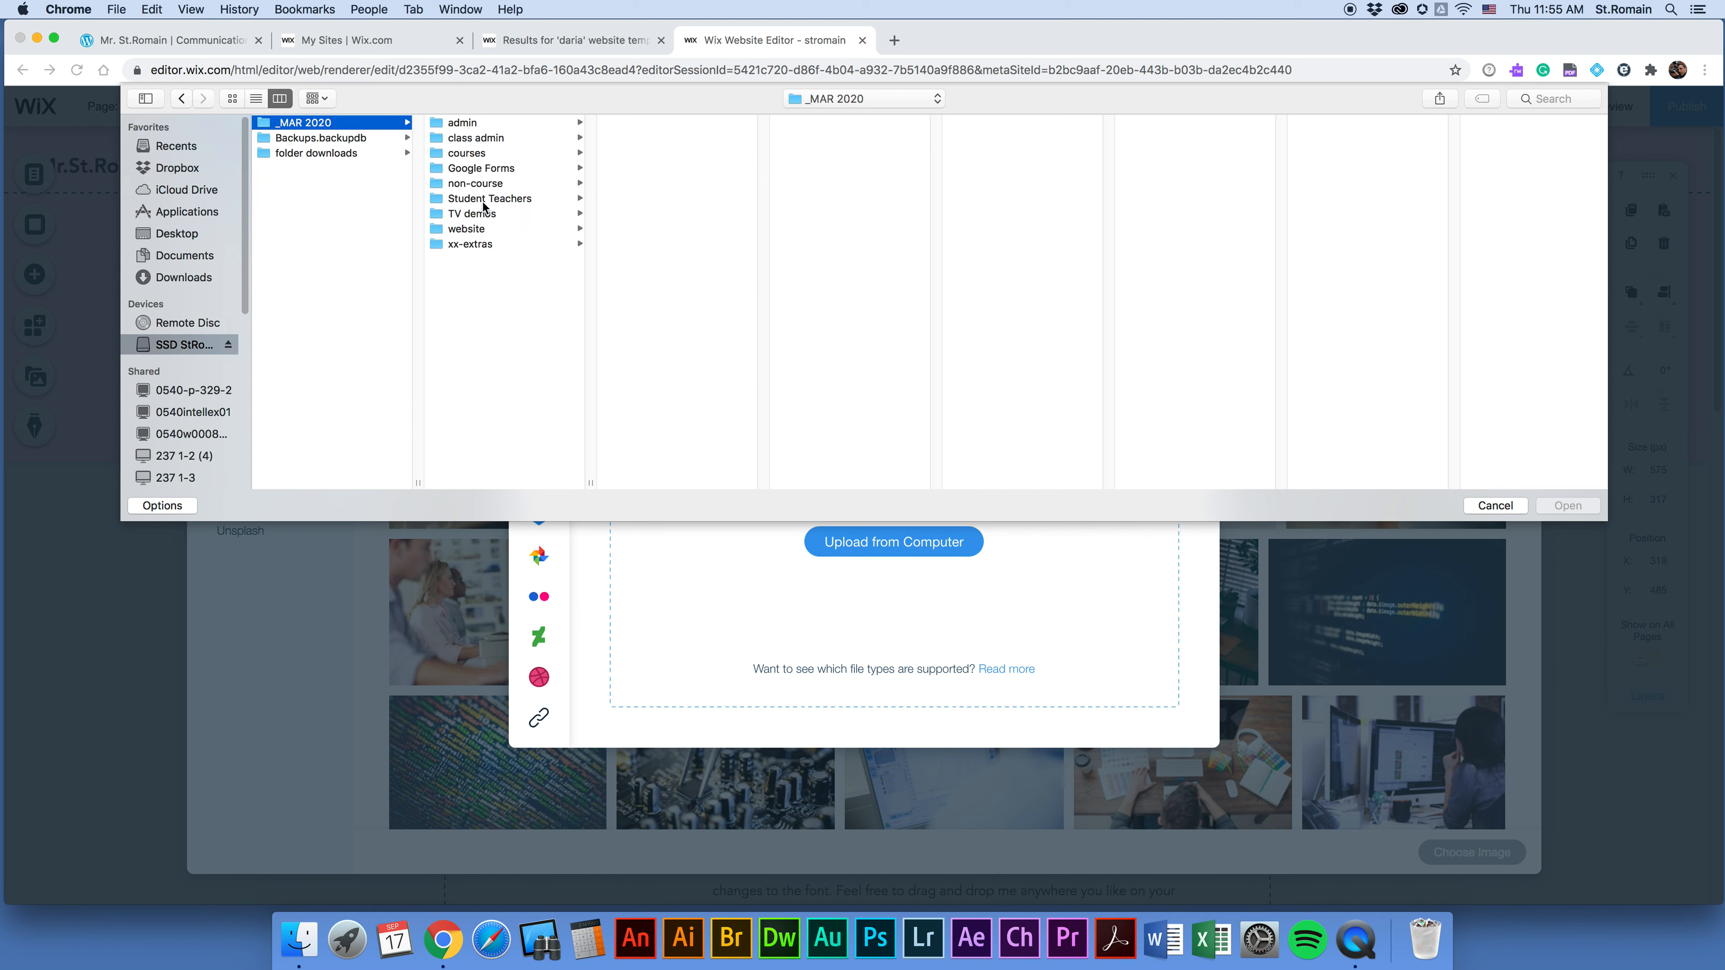
click(460, 125)
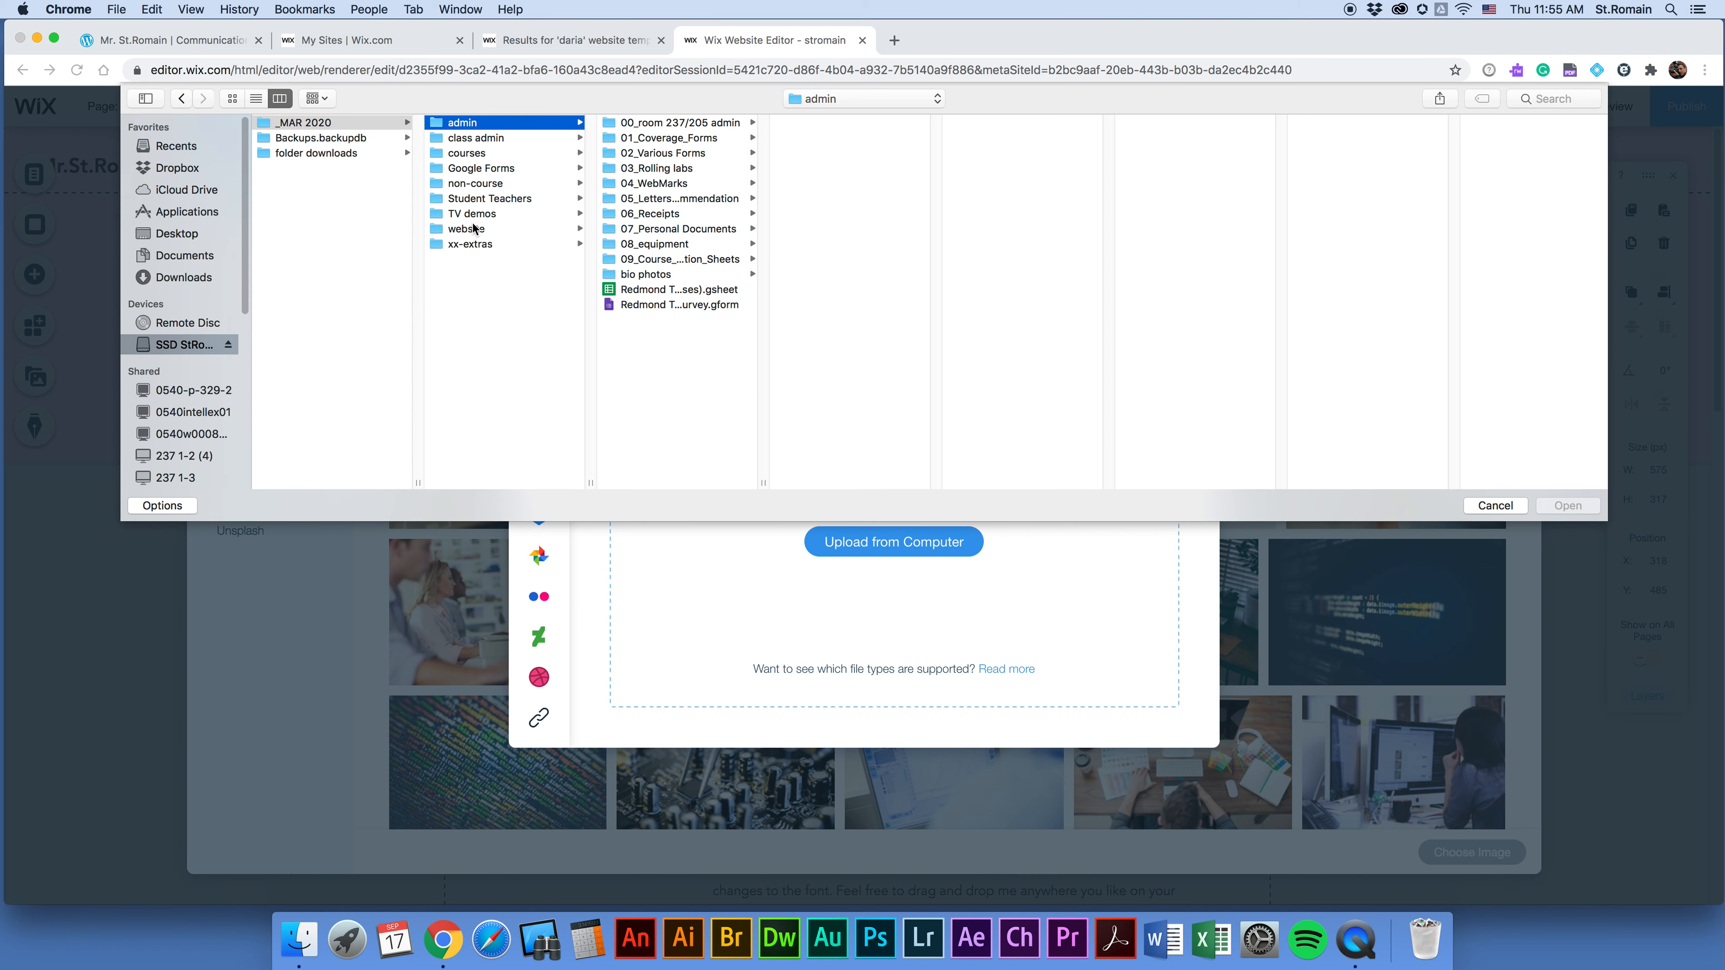
click(635, 276)
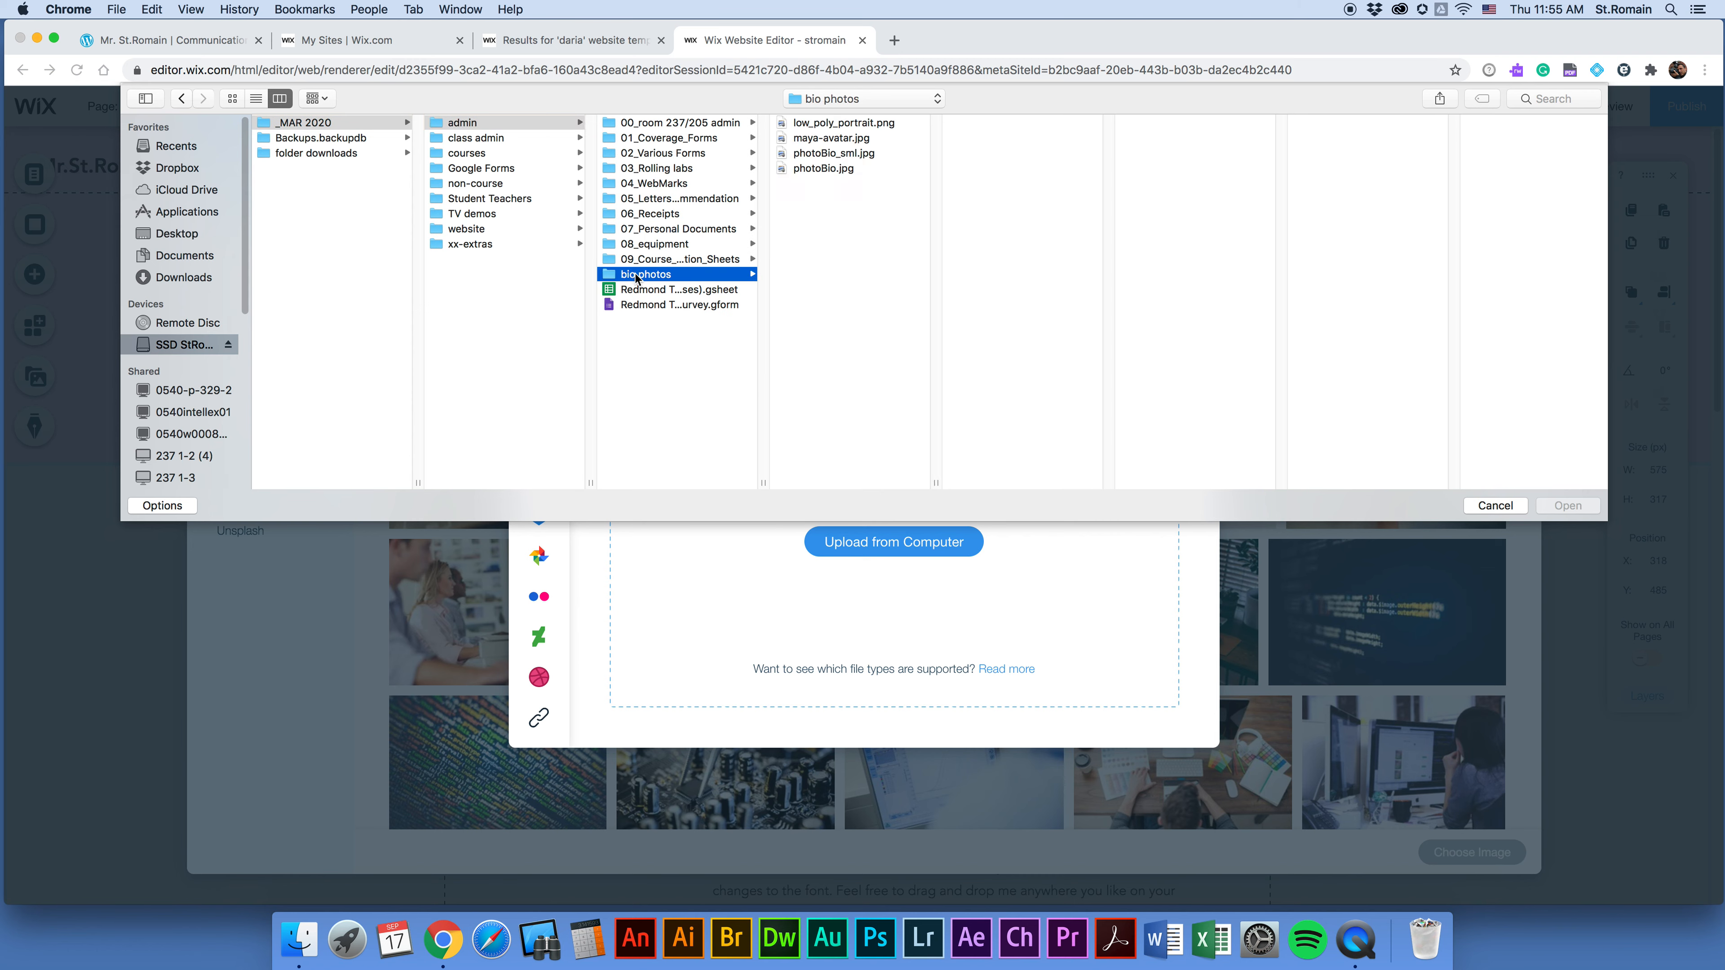
click(822, 170)
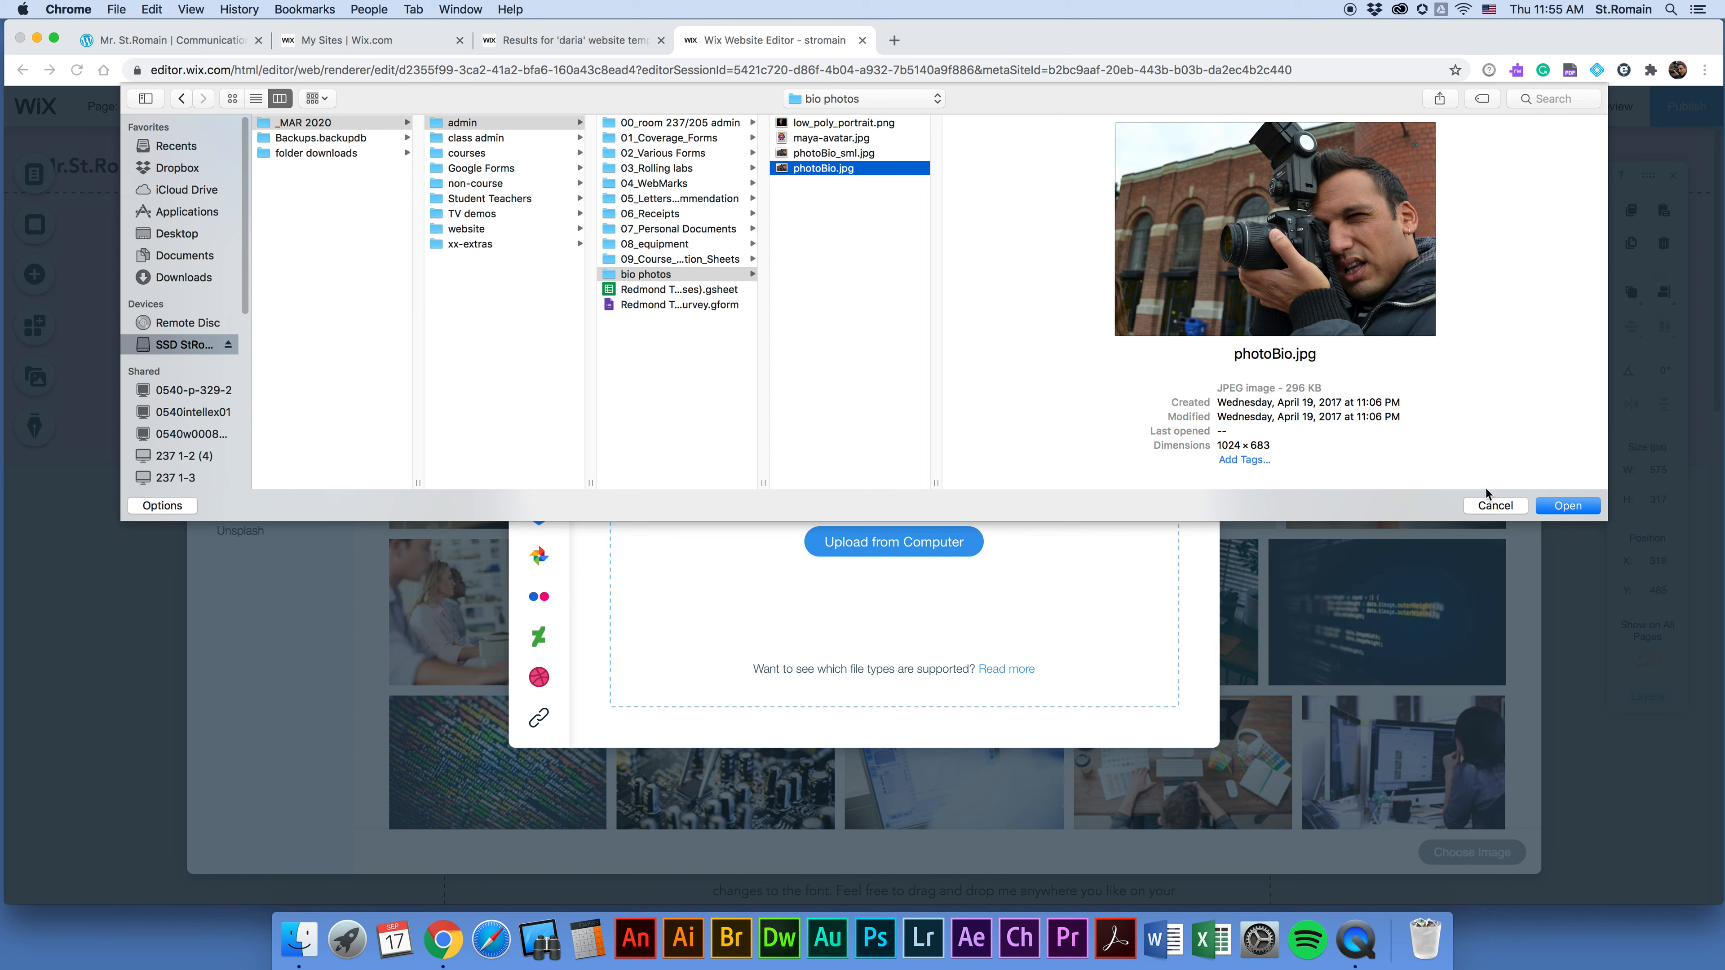
click(1577, 508)
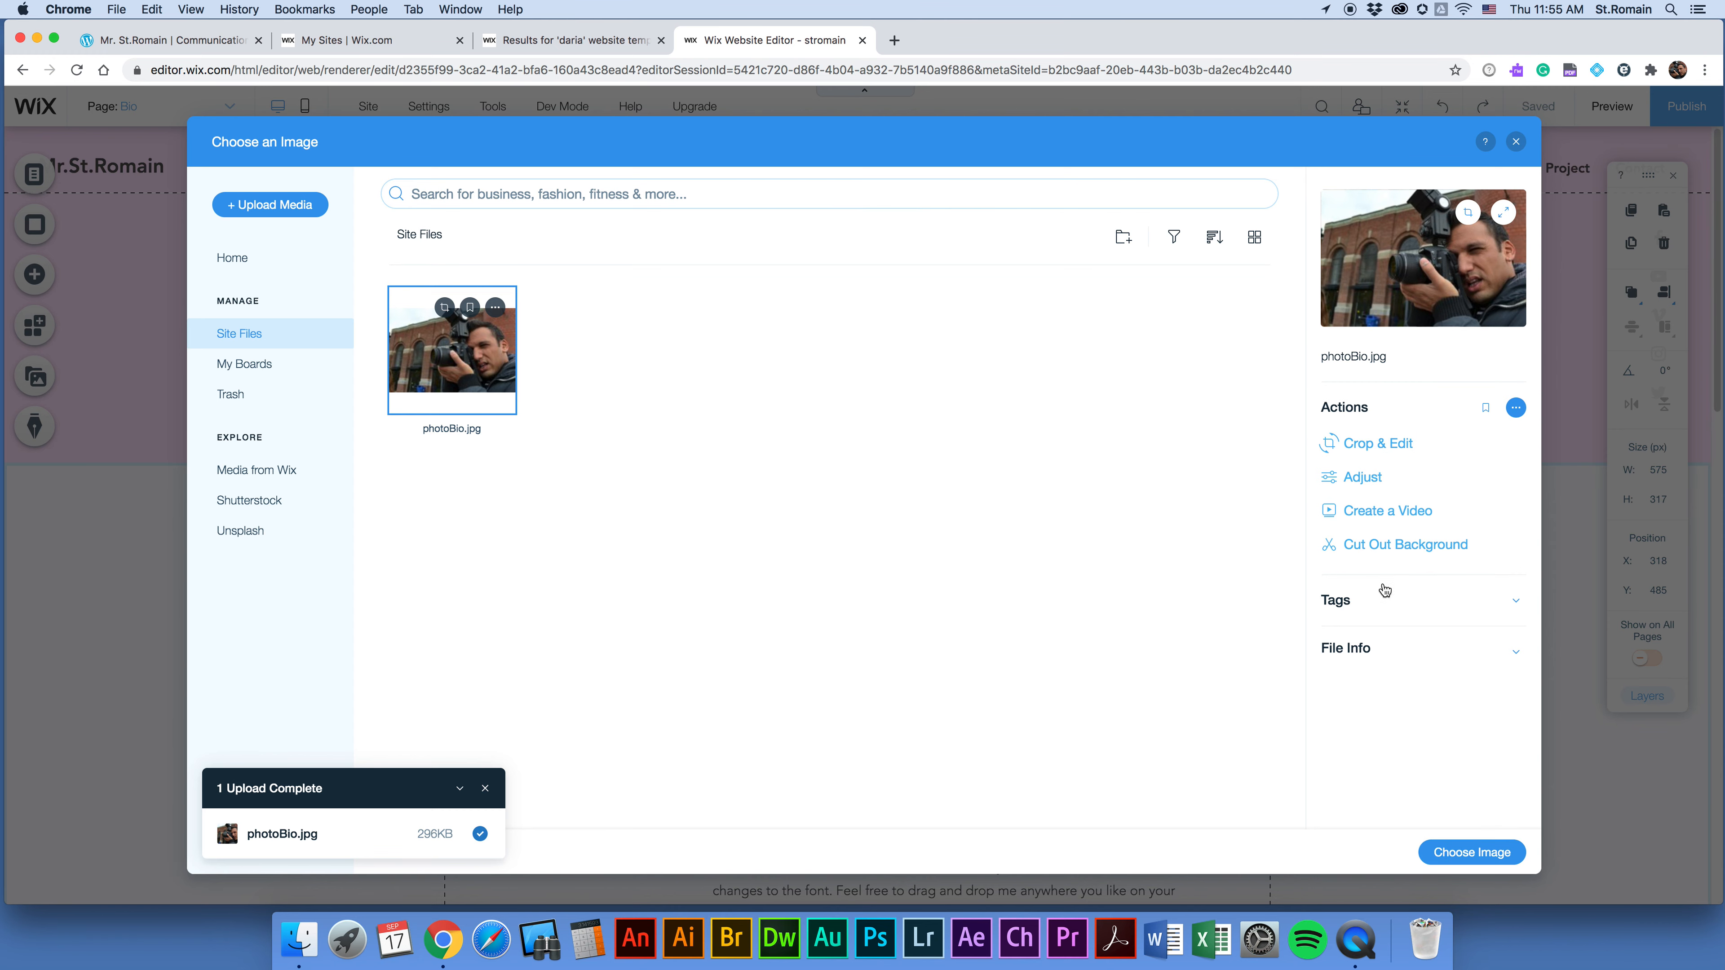
click(1463, 855)
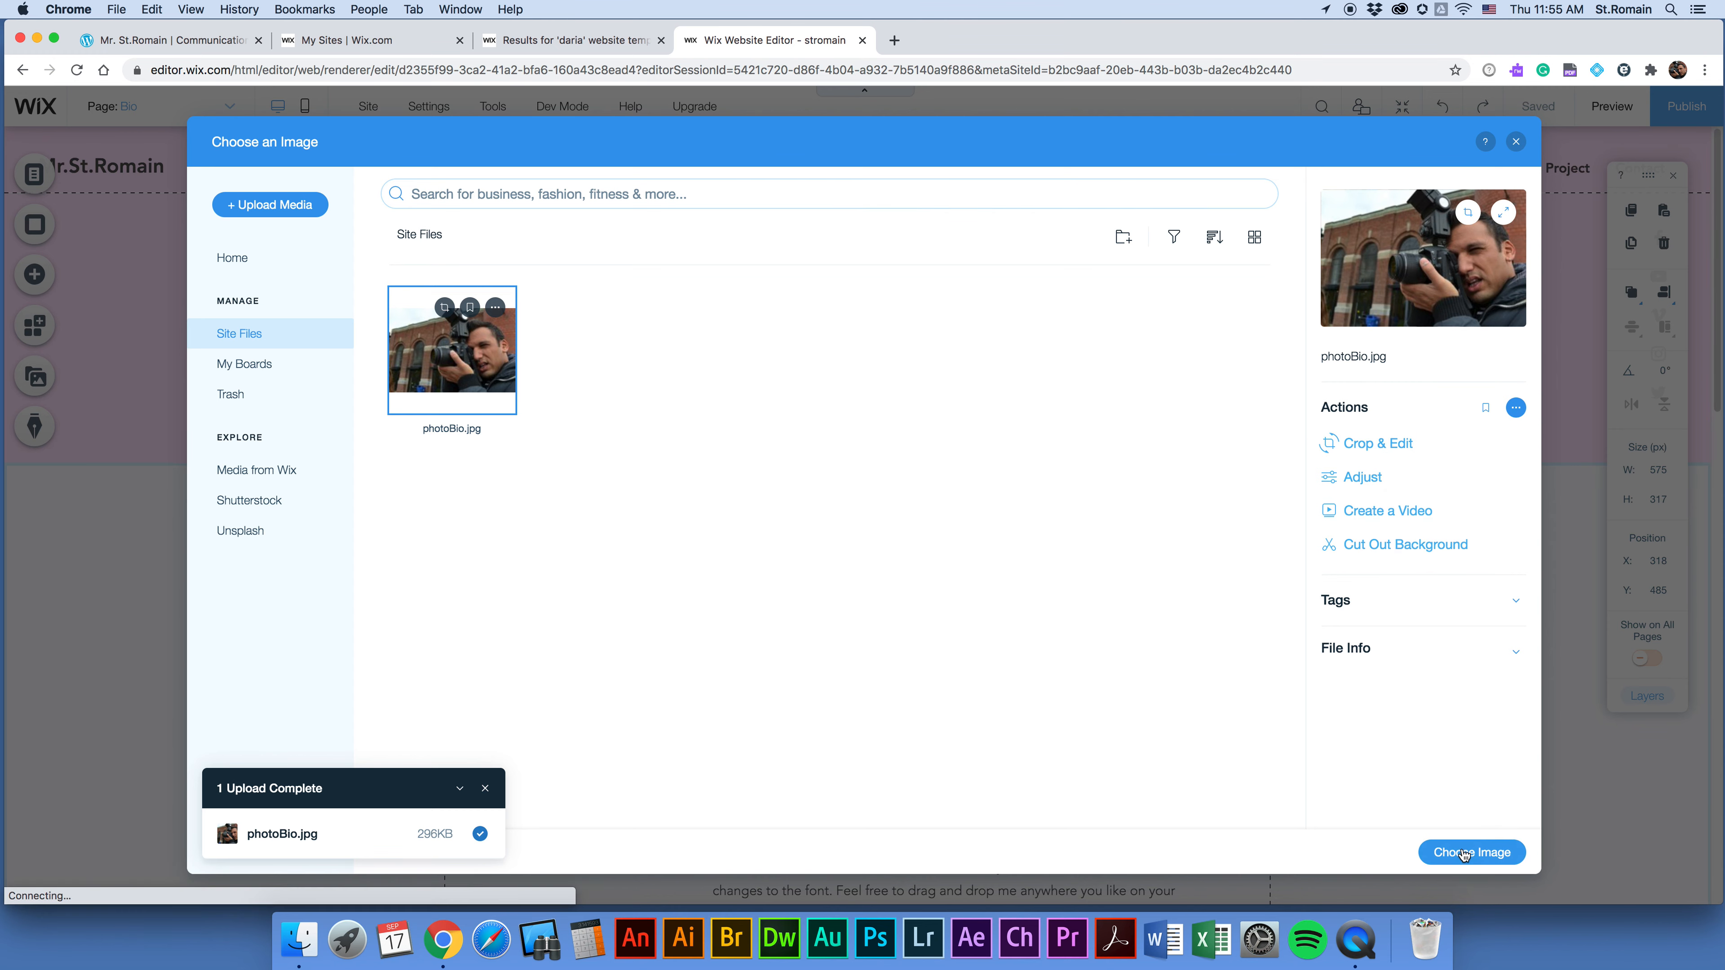